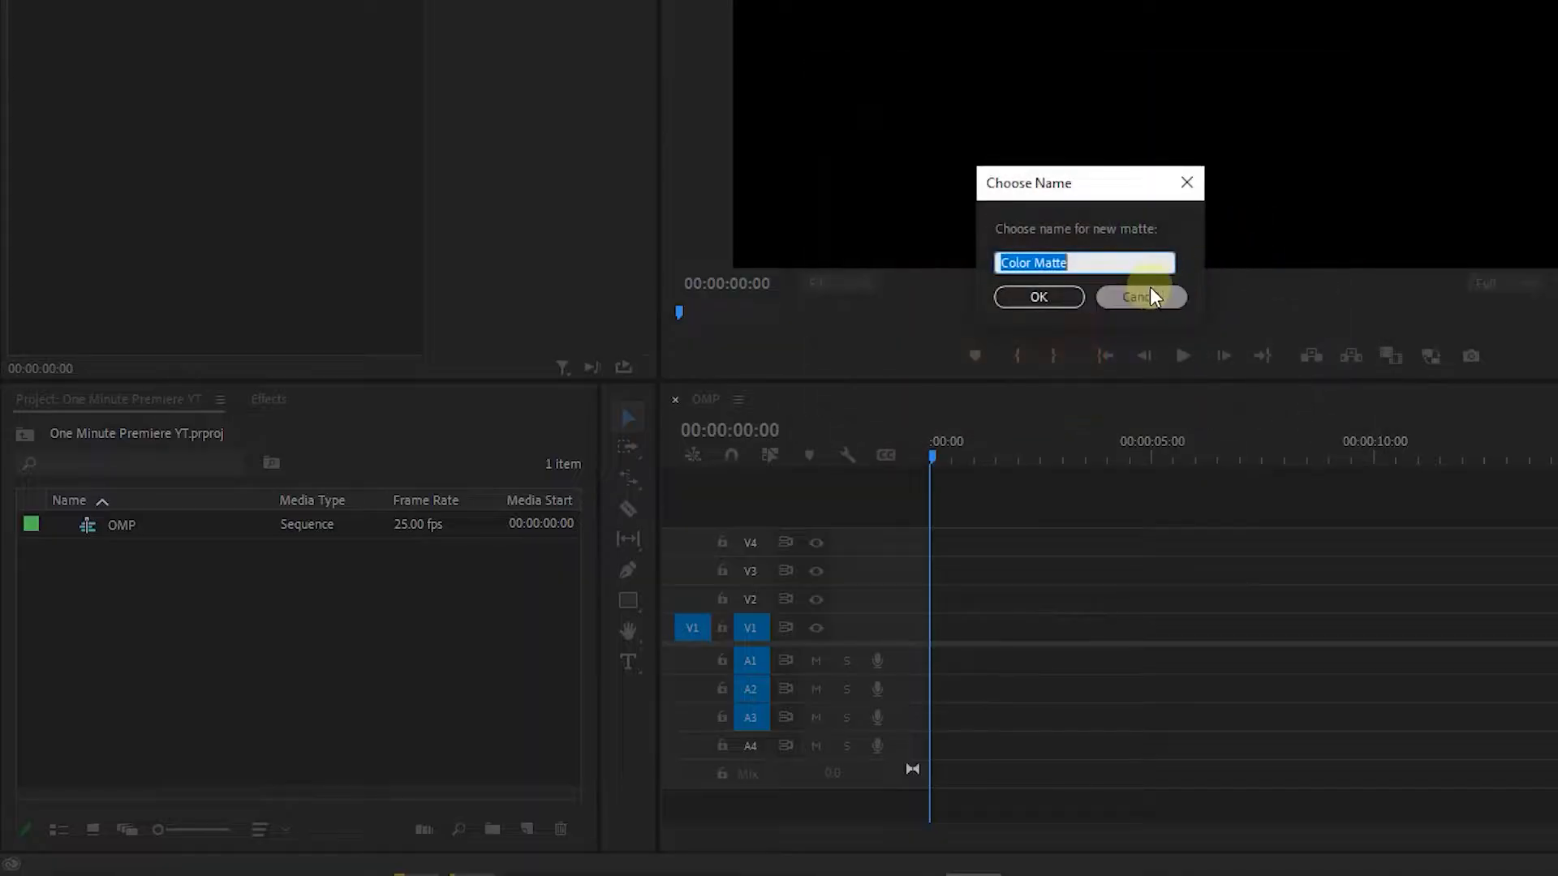
Place the Color Matte at the start of track V1 and extend it to a duration of 00:00:18:02.
drag(156, 523, 1057, 630)
drag(1153, 624, 1550, 627)
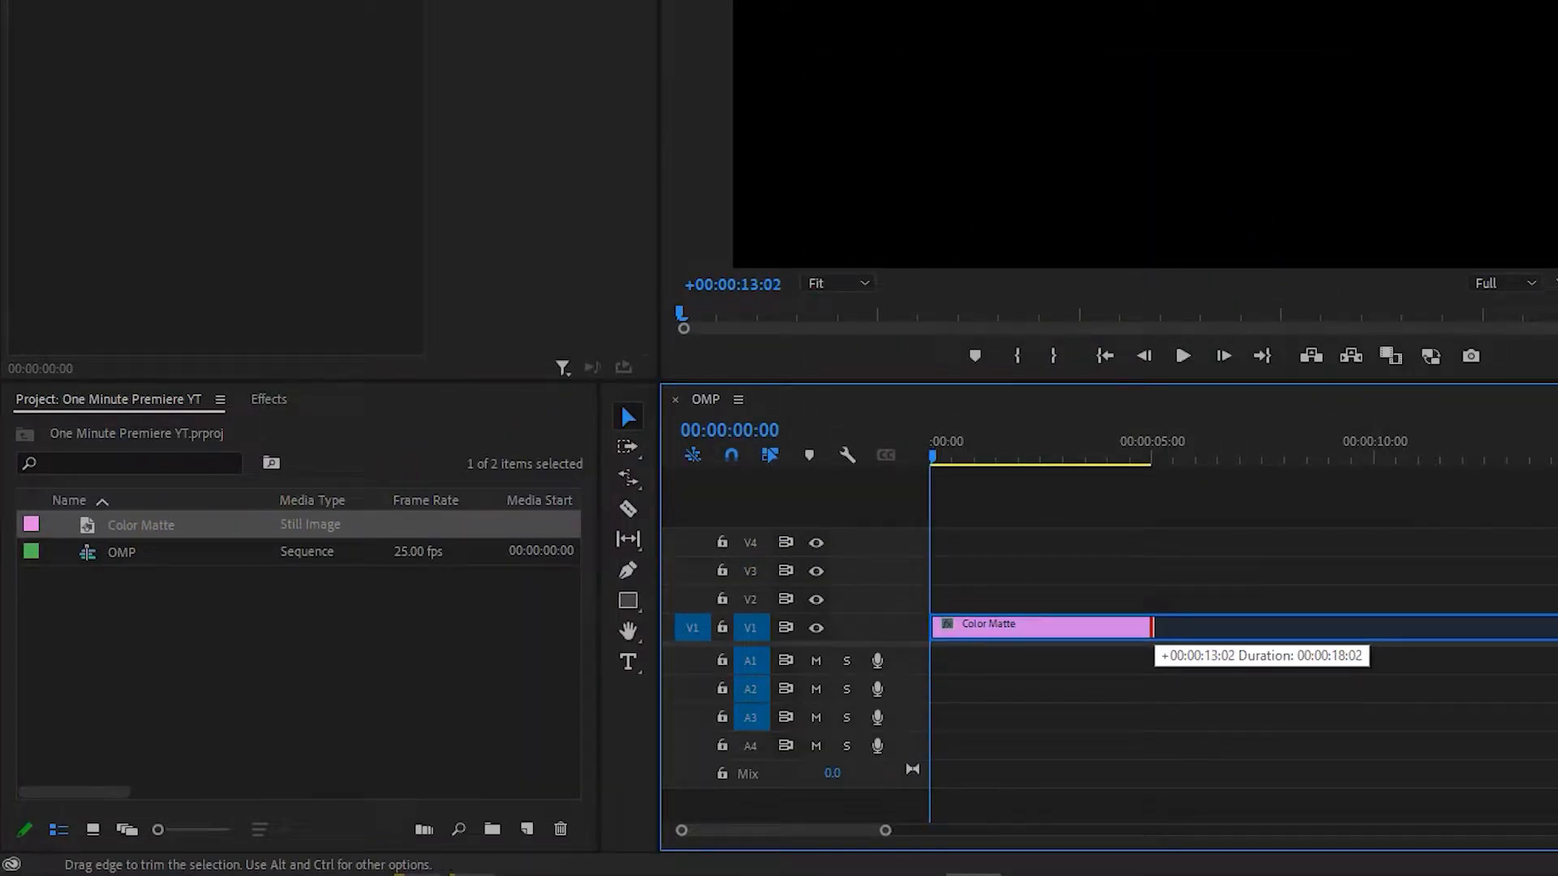
drag(1152, 627, 1152, 627)
Find the 4-Color Gradient effect and apply it to the Color Matte clip.
click(269, 399)
click(208, 431)
text(4 color grad)
drag(129, 618, 1042, 624)
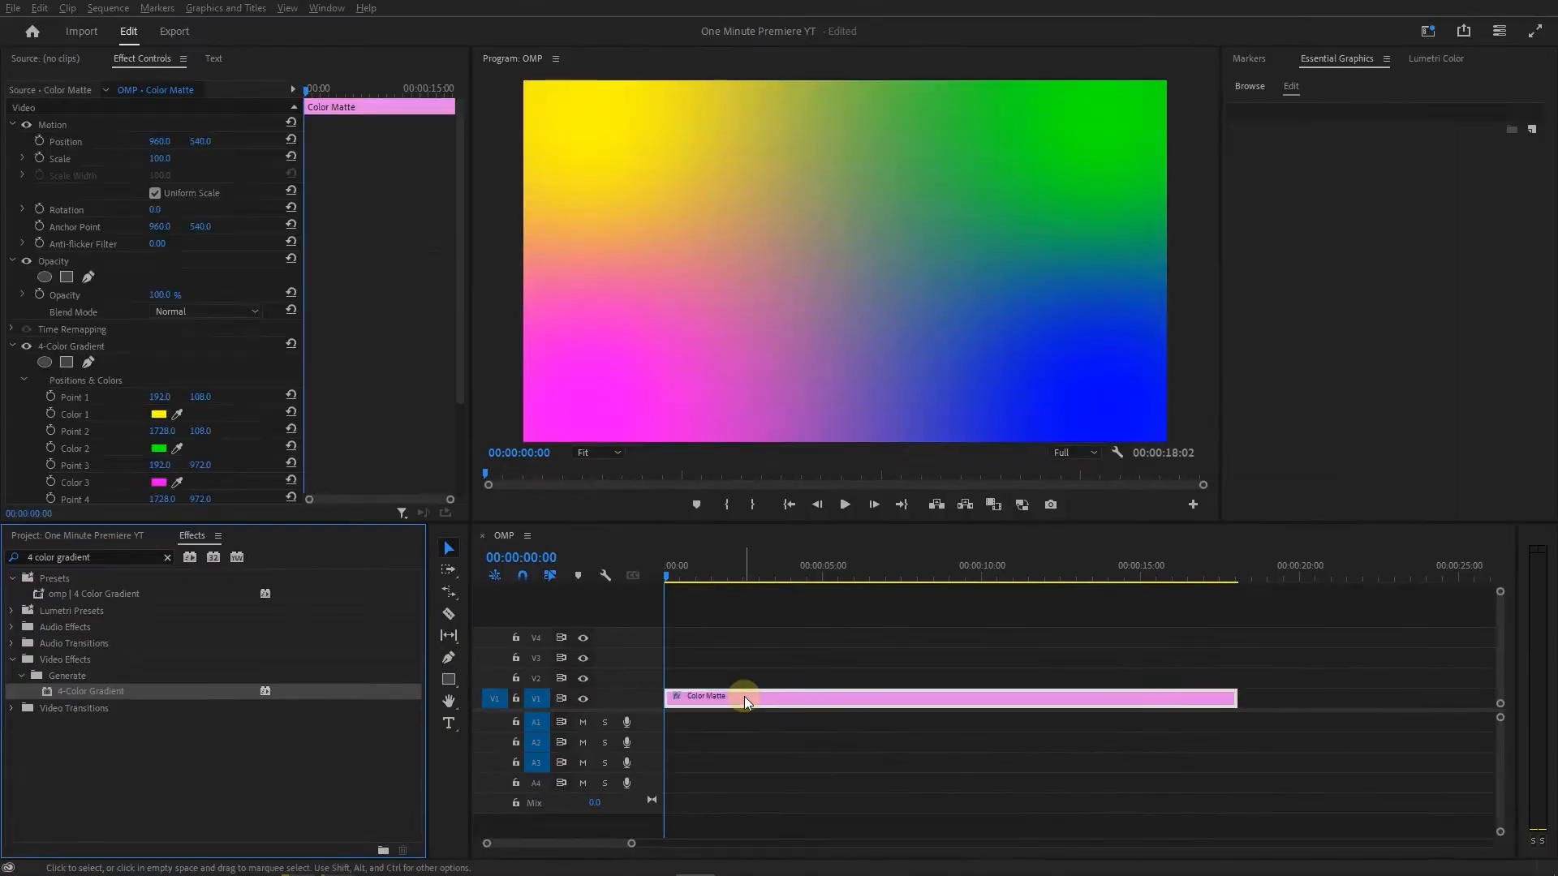
click(743, 697)
scroll(432, 378, down, 3)
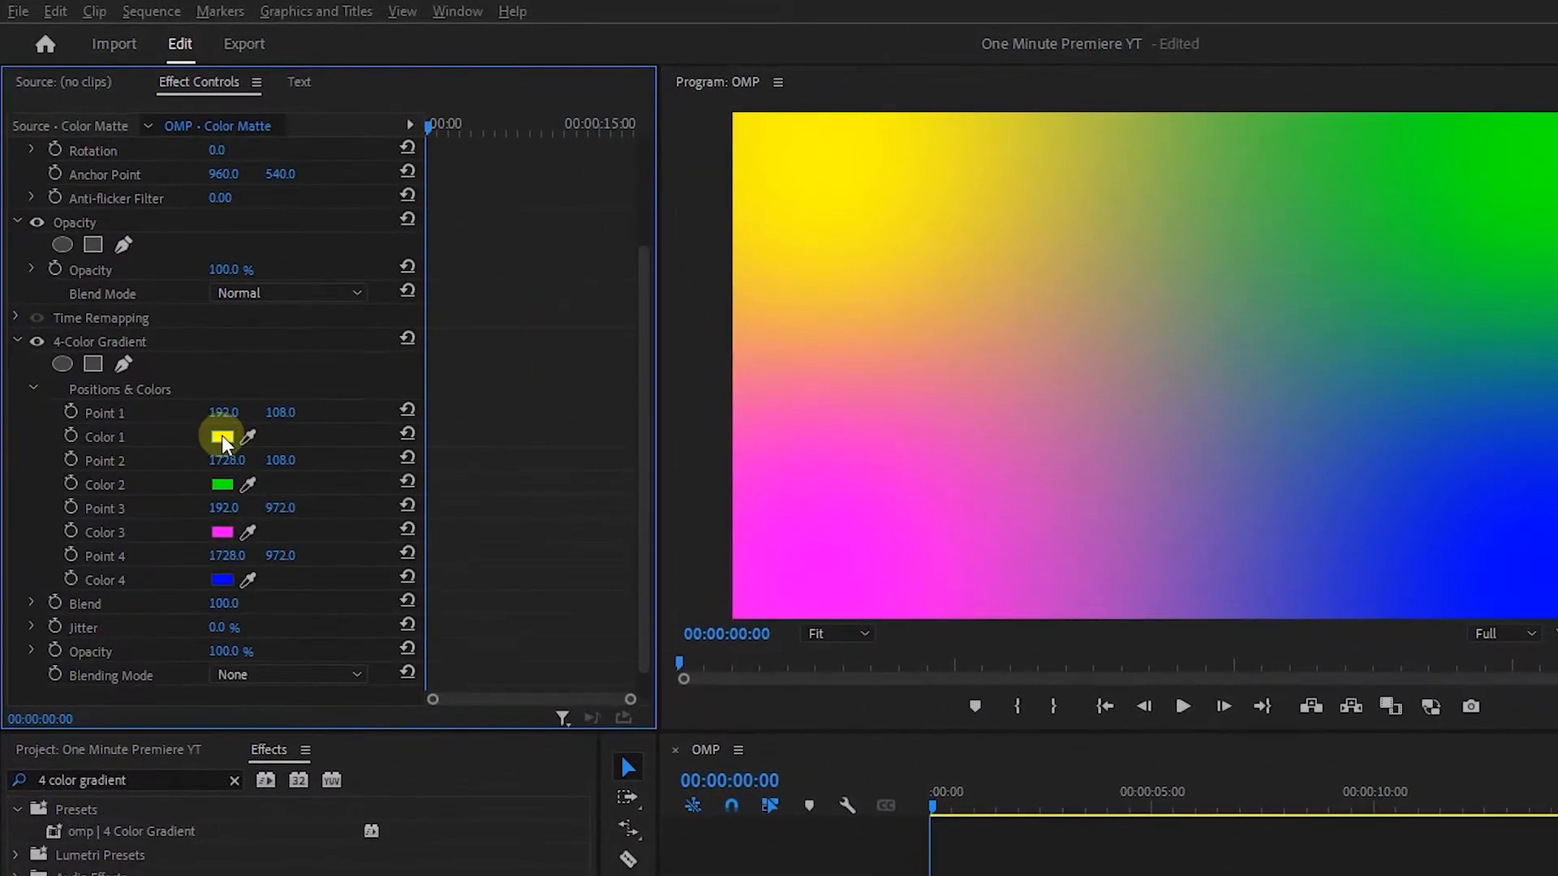
Set the gradient's Color 1 to pale yellow and Color 2 to light green A8FFA8.
click(221, 436)
click(906, 767)
key(Return)
click(221, 485)
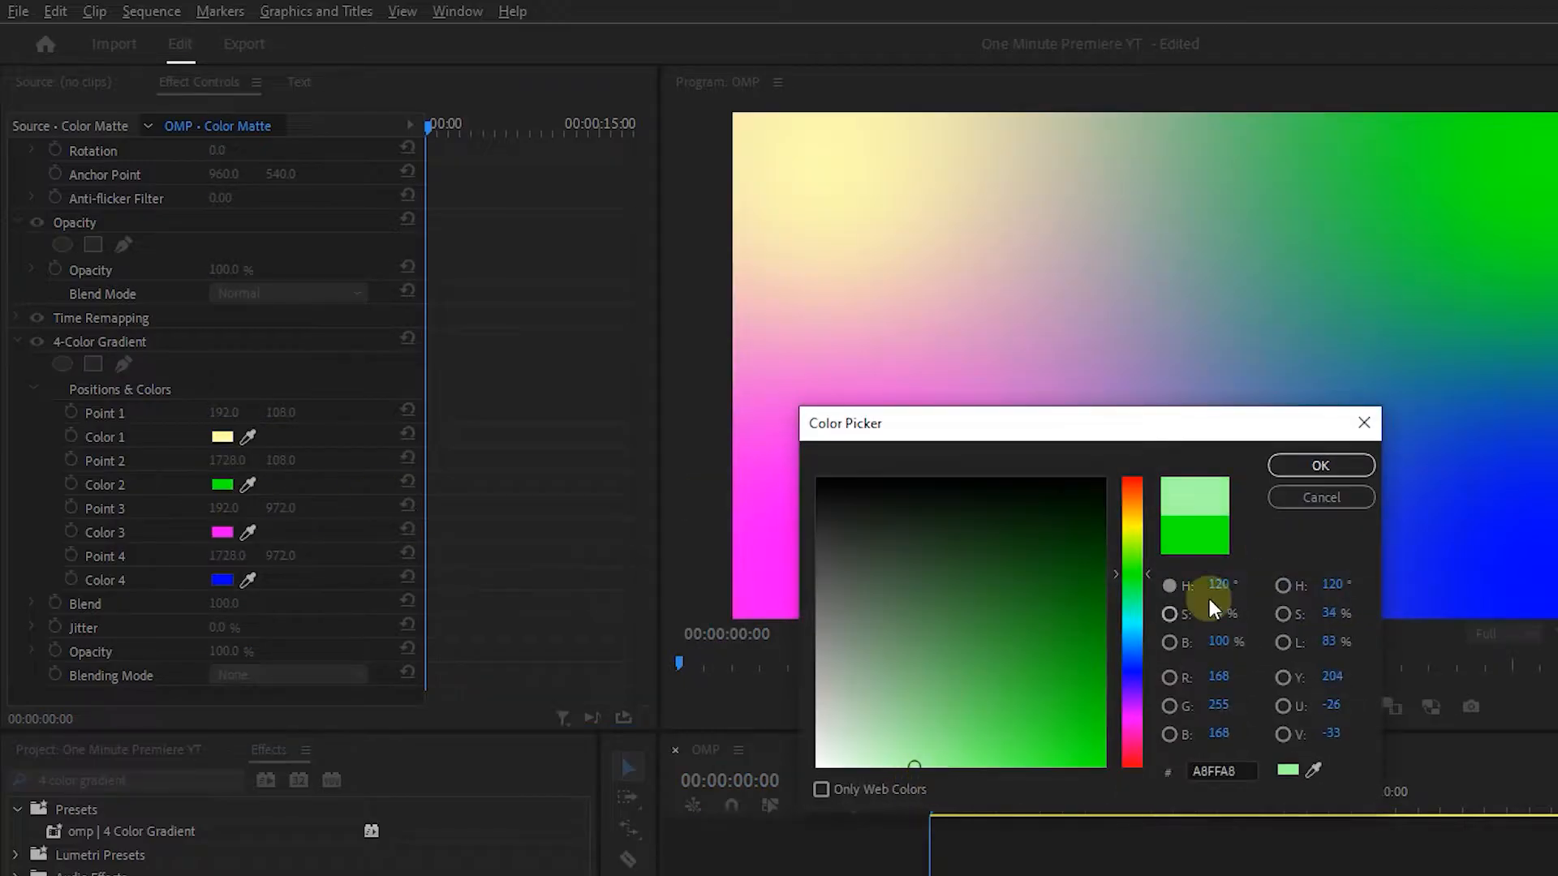
click(1321, 465)
Set the gradient's Color 3 to light pink and Color 4 to light violet-blue.
click(221, 533)
click(906, 766)
click(1332, 463)
click(222, 581)
click(932, 764)
click(1321, 465)
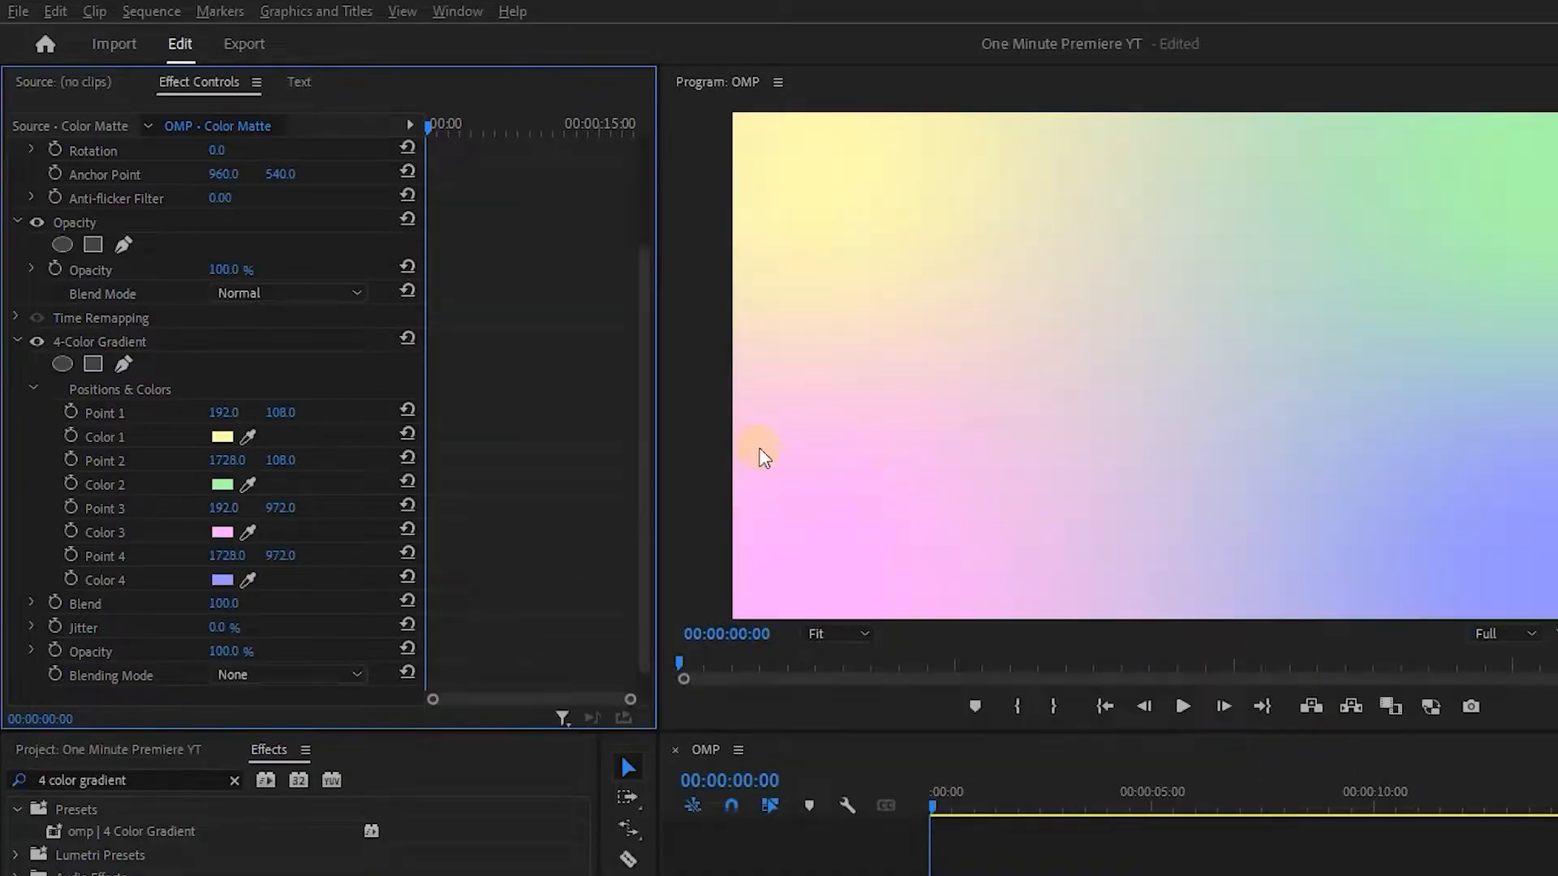
Scale the matte to 210 and keyframe its rotation from 0 at the clip start to three full turns at 00:00:09:12.
scroll(620, 270, up, 3)
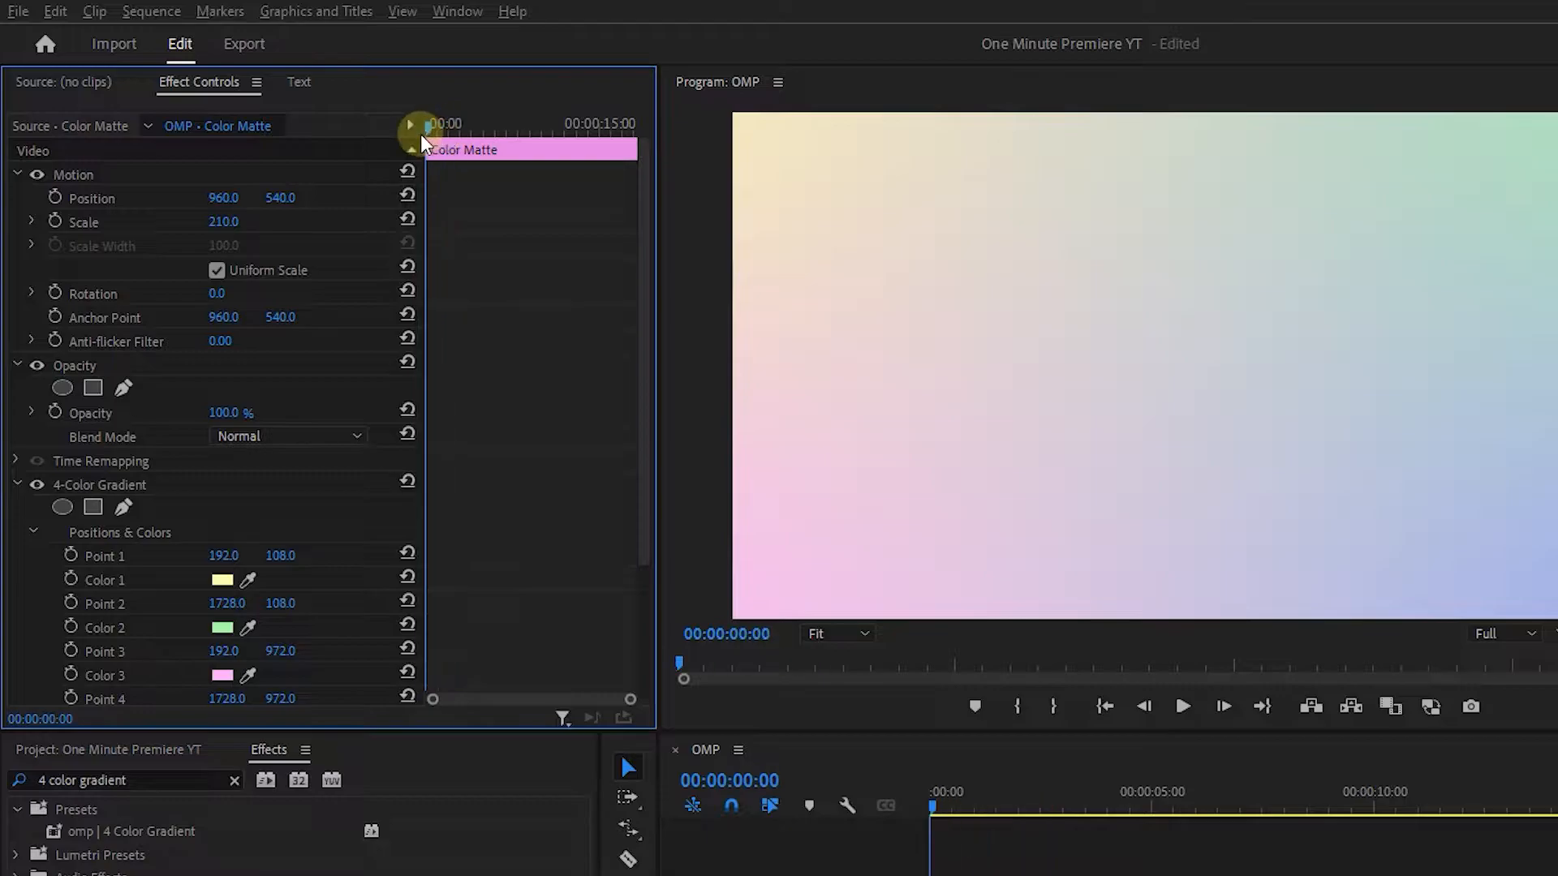
click(55, 292)
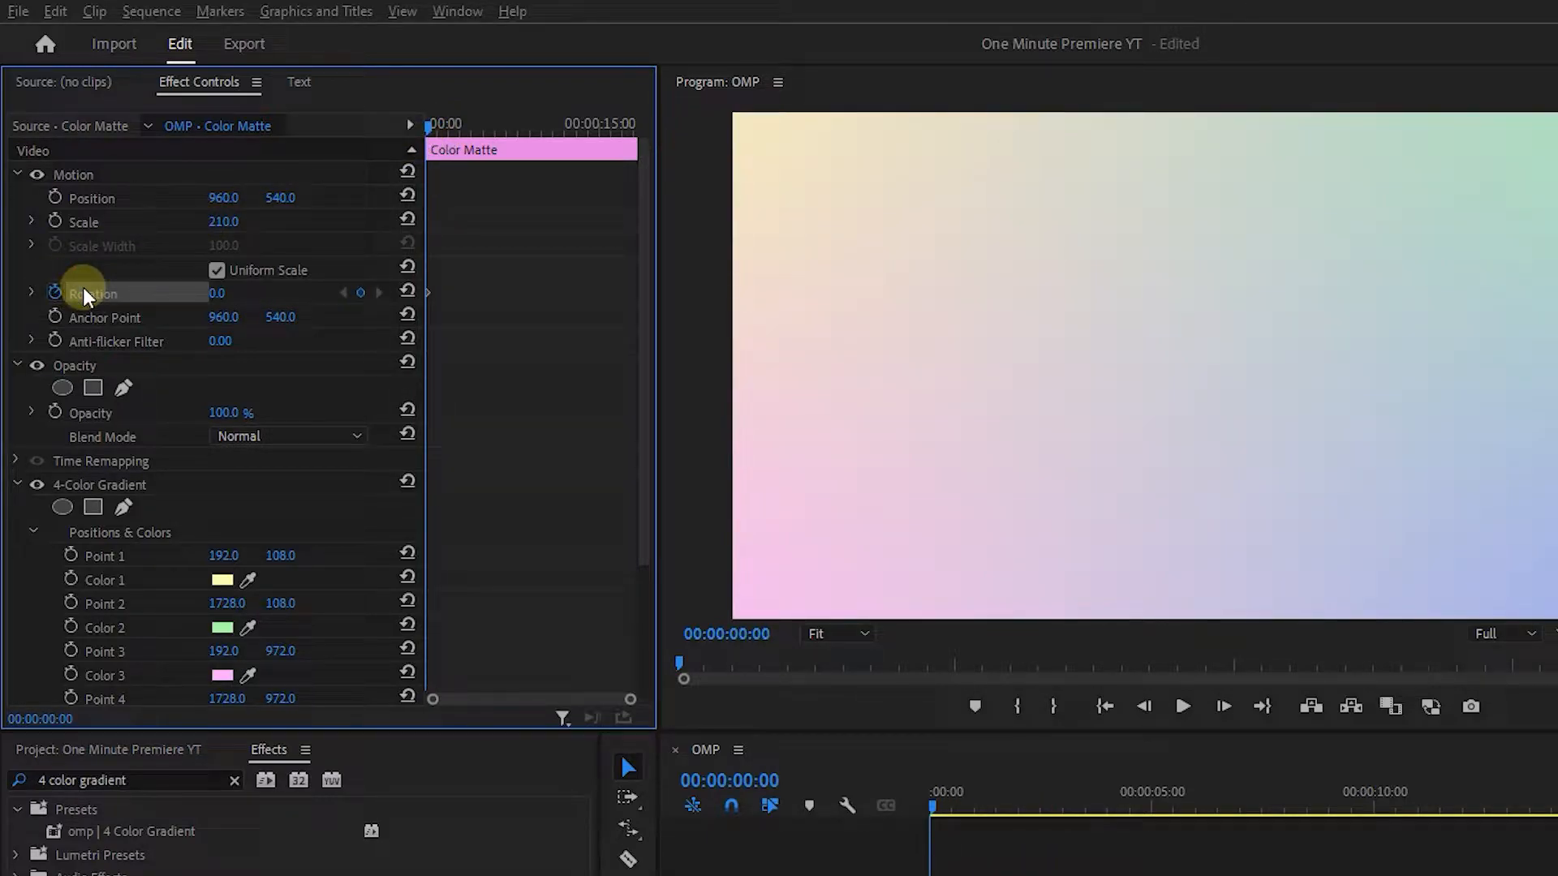
drag(555, 125, 540, 130)
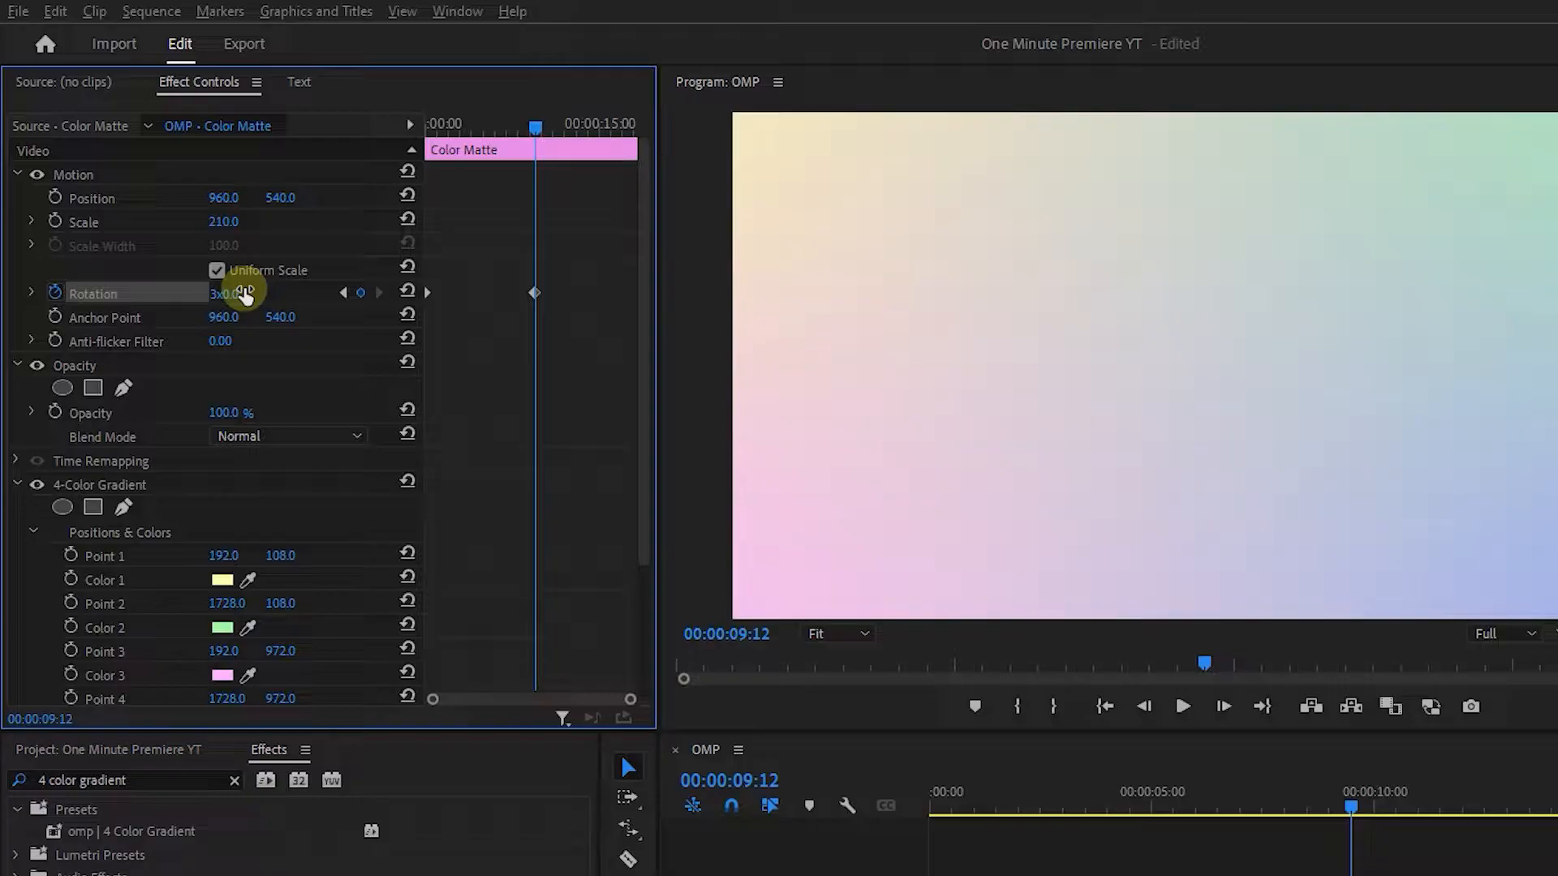
drag(466, 125, 413, 124)
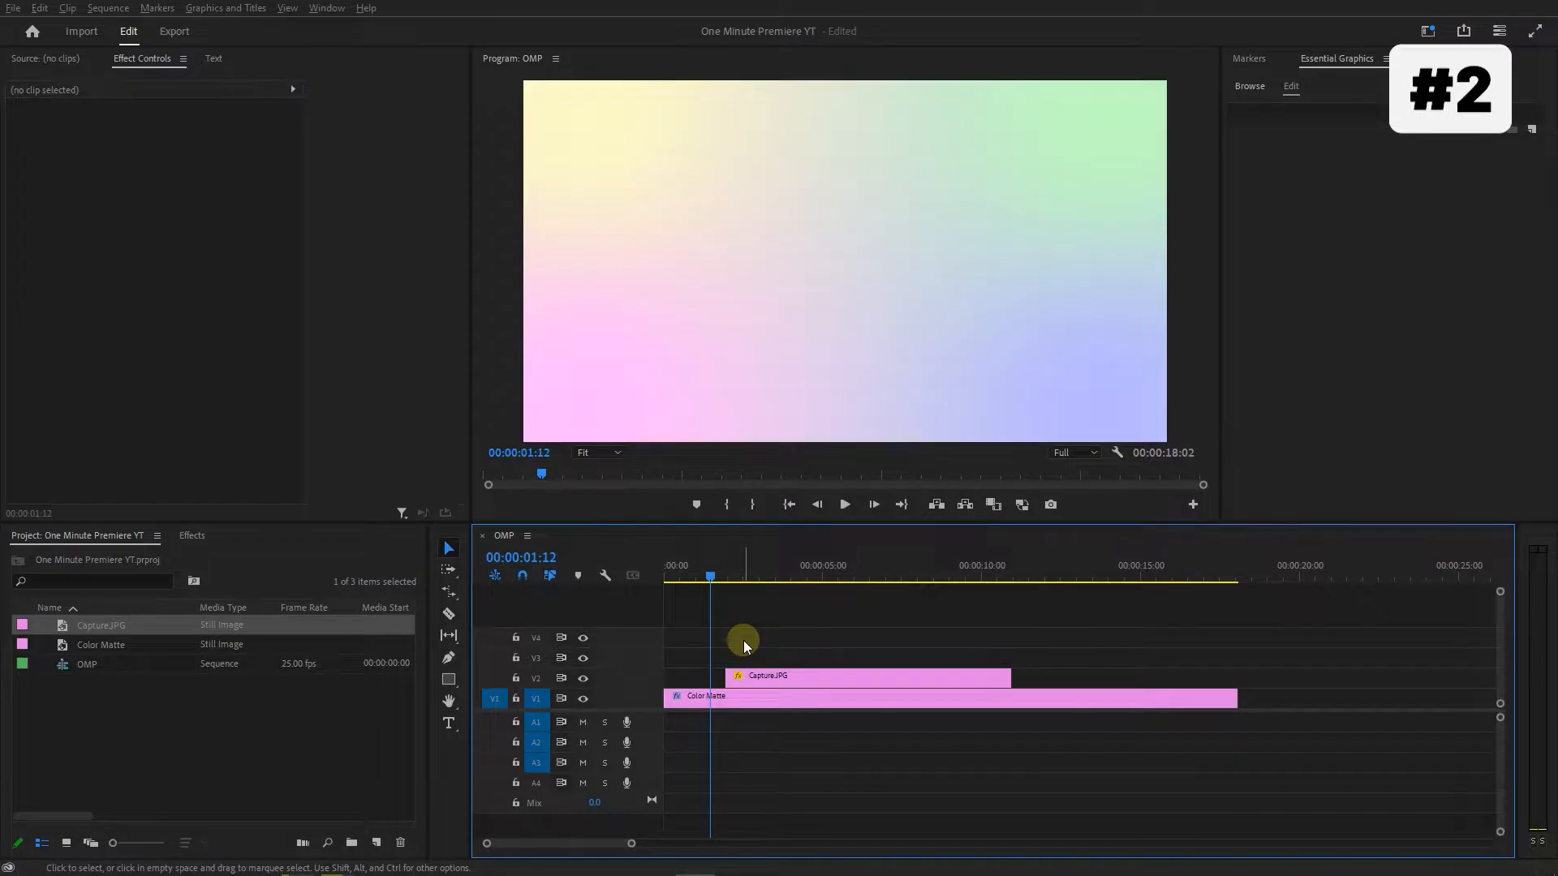
Find the Drop Shadow effect and apply it to the Capture.JPG flag clip.
drag(729, 567, 791, 574)
click(832, 268)
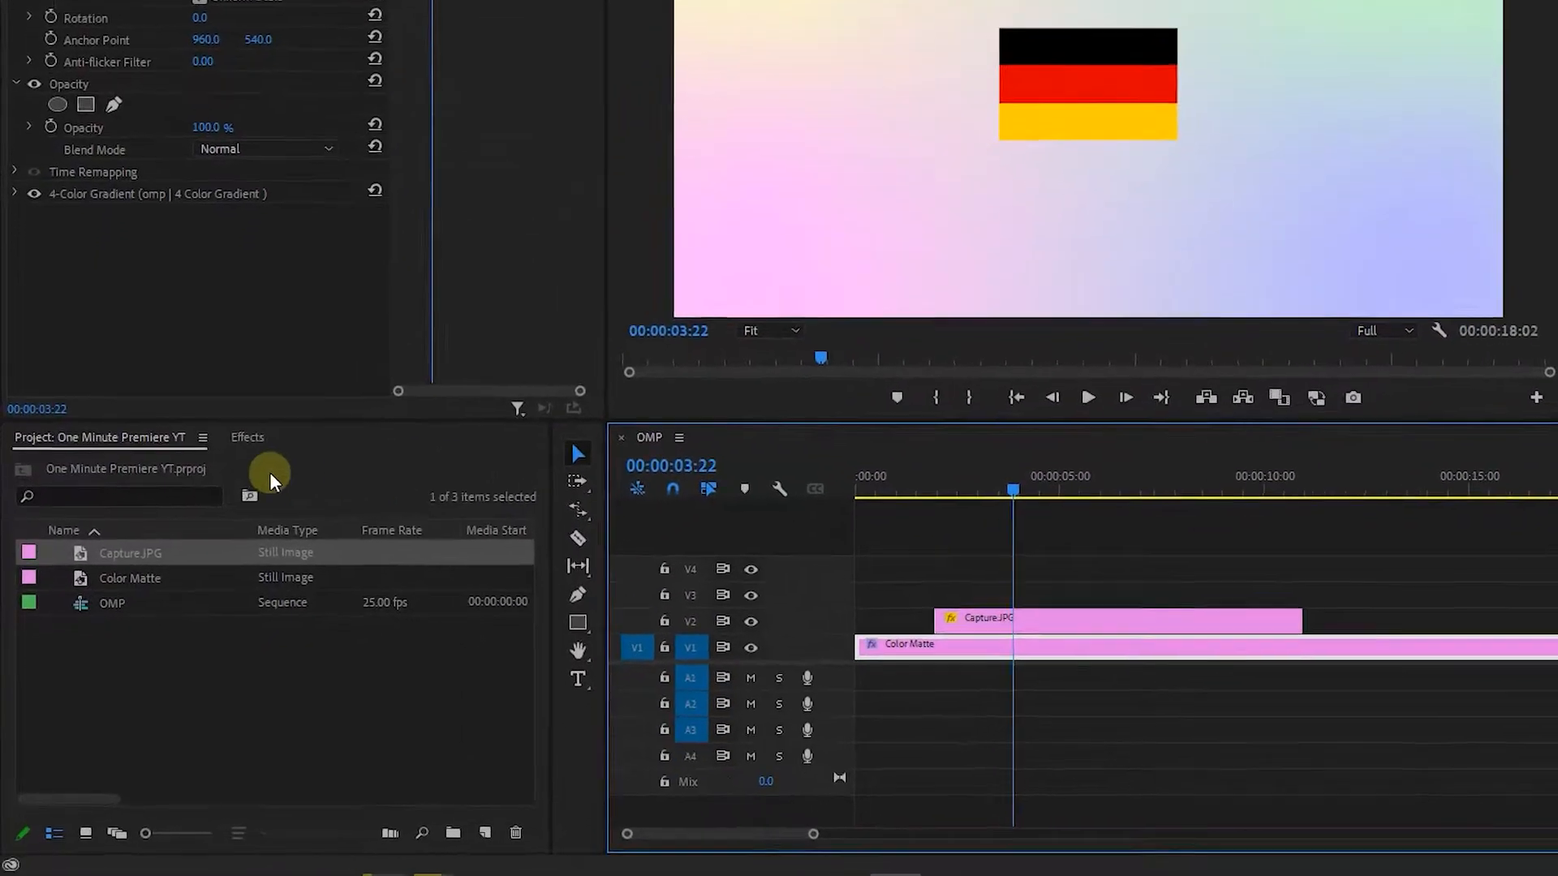
click(191, 536)
click(117, 555)
text(drop shadow)
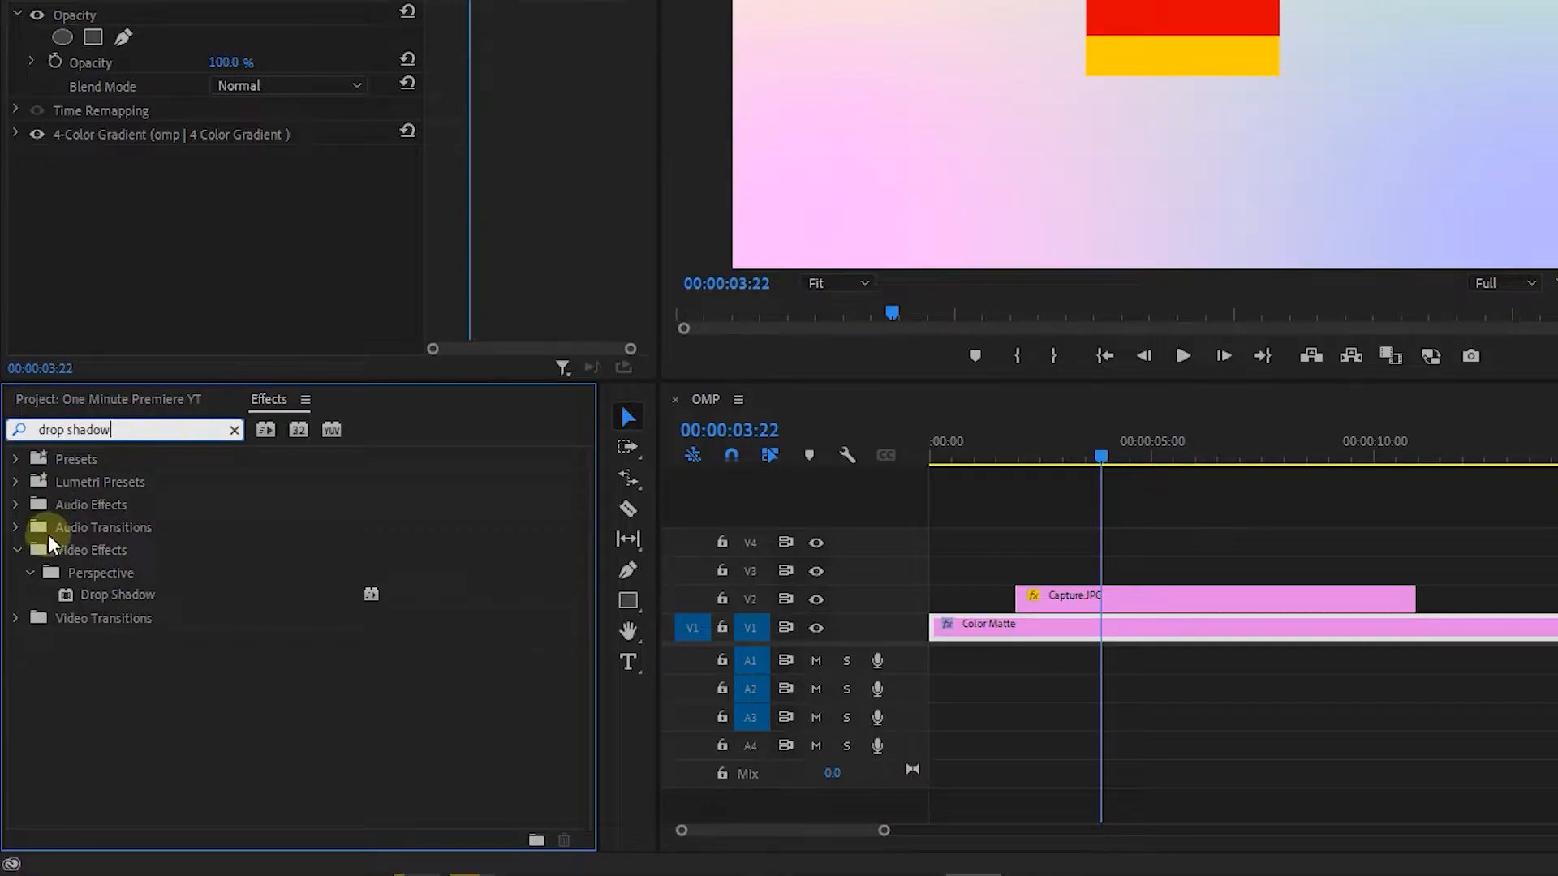
drag(104, 599, 1106, 598)
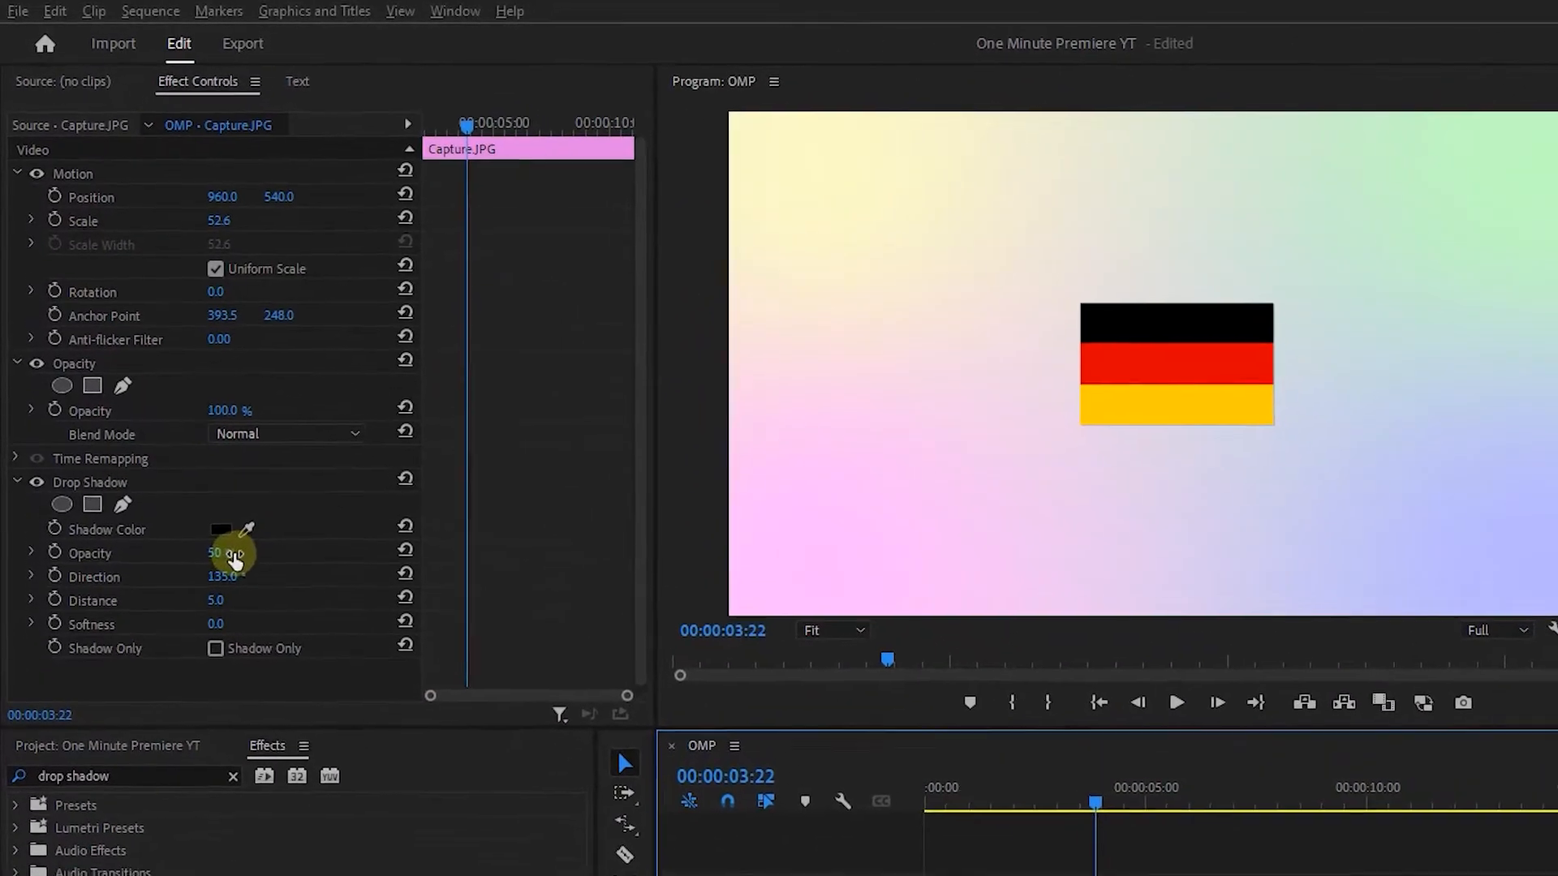
Set the flag's drop shadow to 100% opacity, 180° direction, distance 10 and softness 100.
click(171, 395)
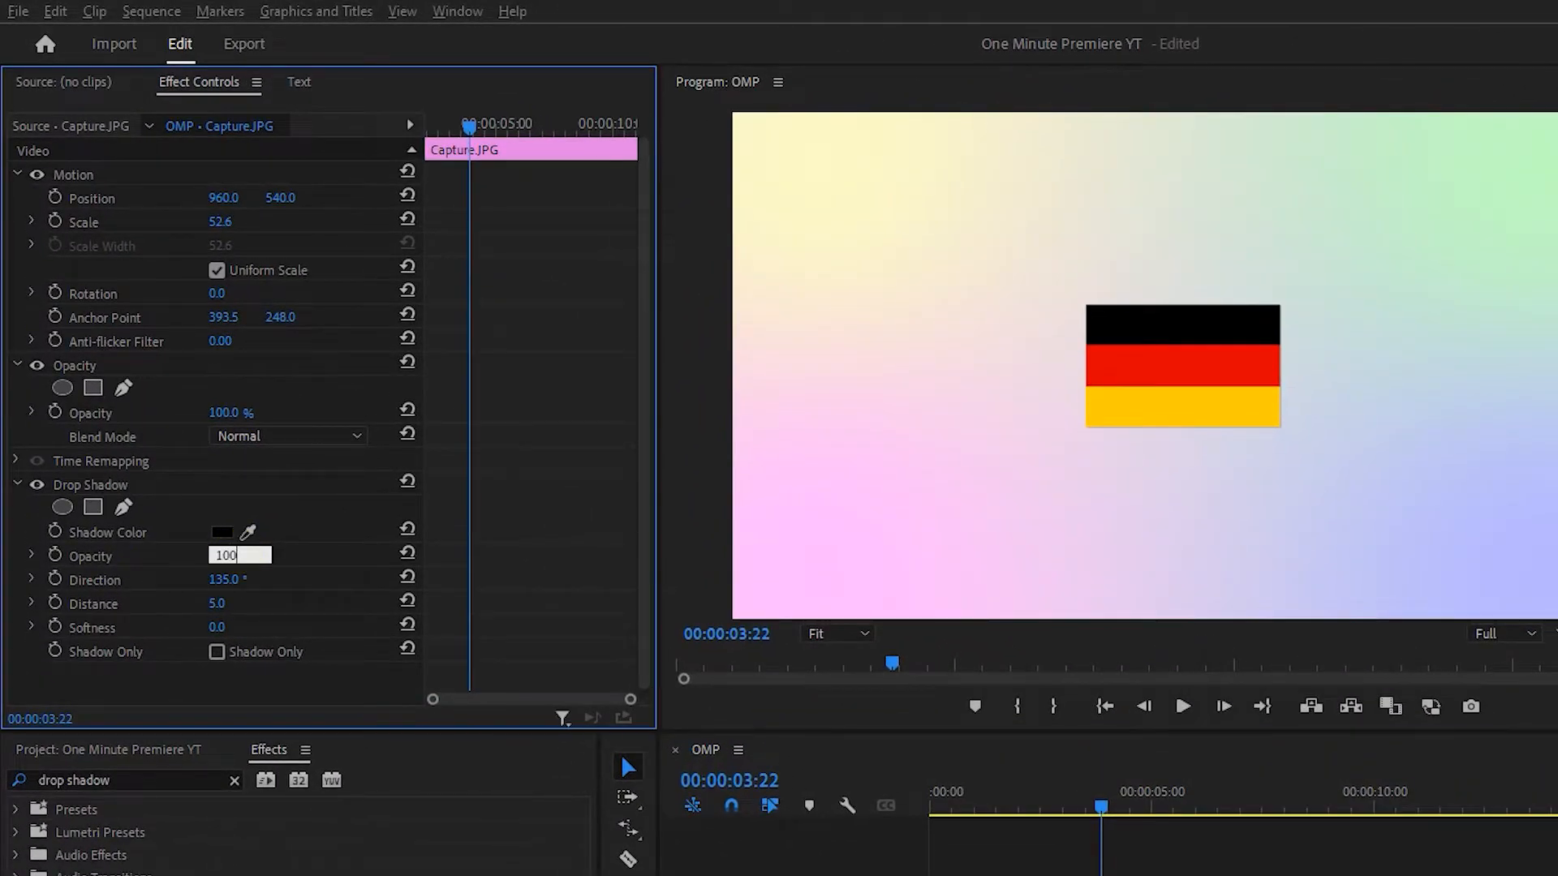
text(180)
click(240, 601)
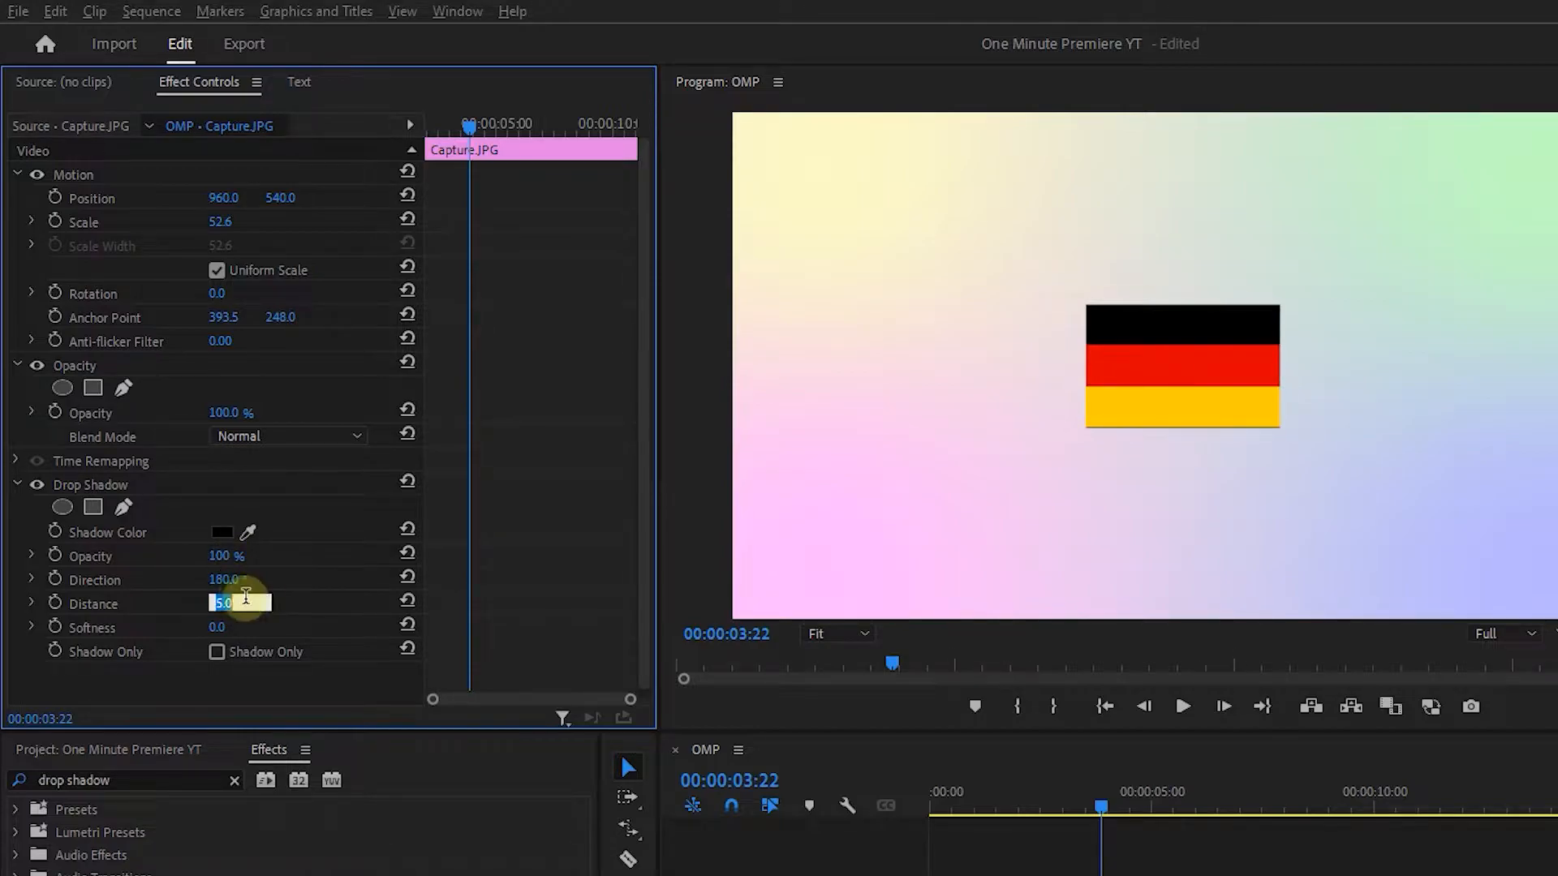
text(100)
key(Return)
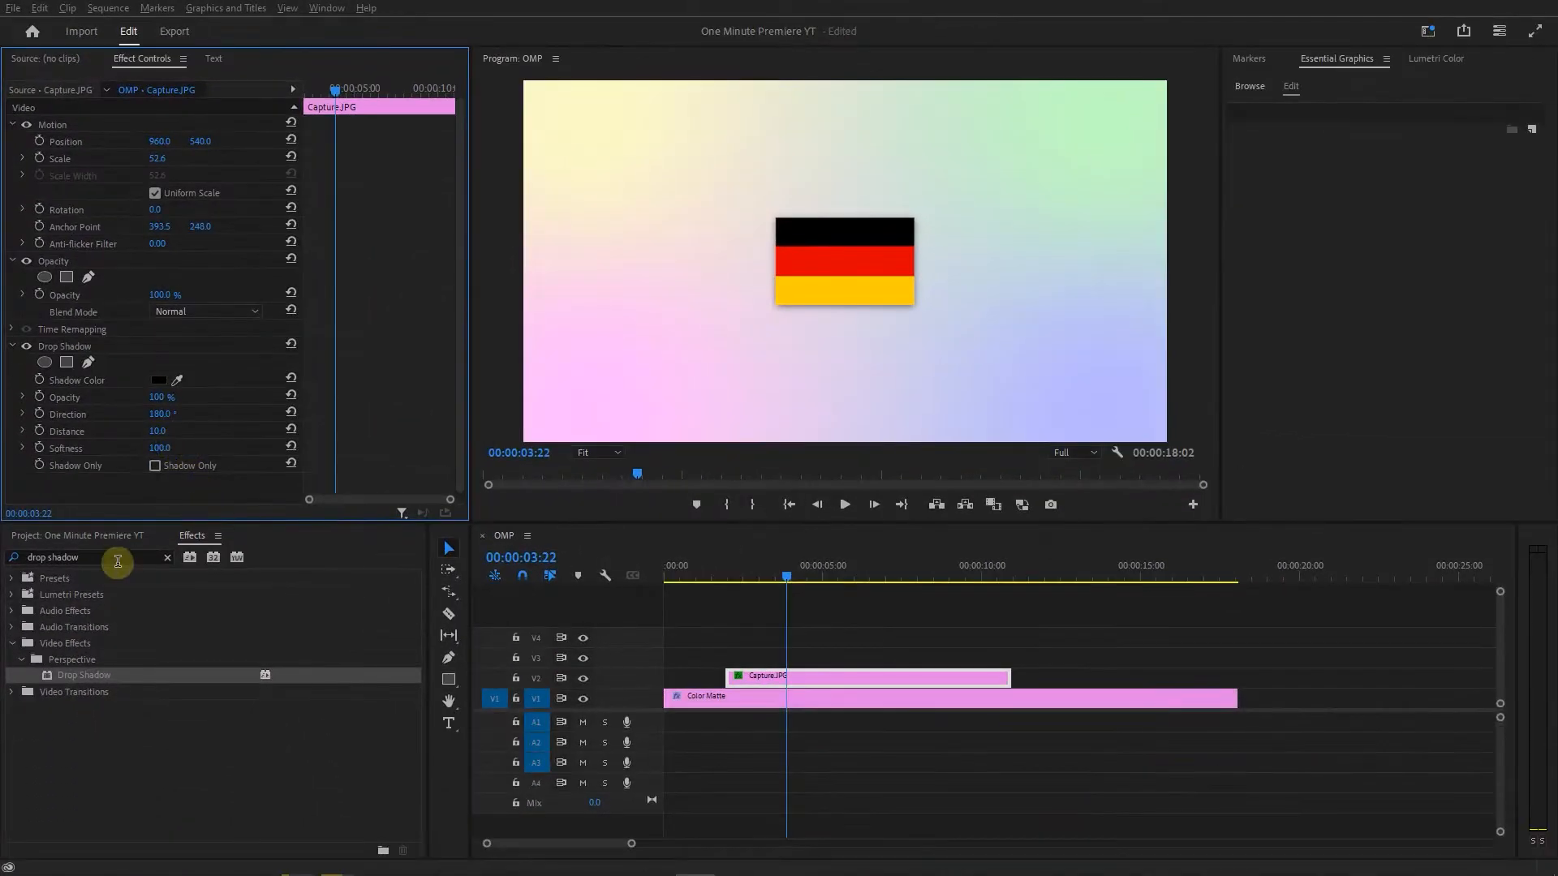
Apply the Wave Warp effect to Capture.JPG with a wave height of 20 and a wave width of 200.
click(118, 563)
text(wave warp)
drag(78, 677, 801, 684)
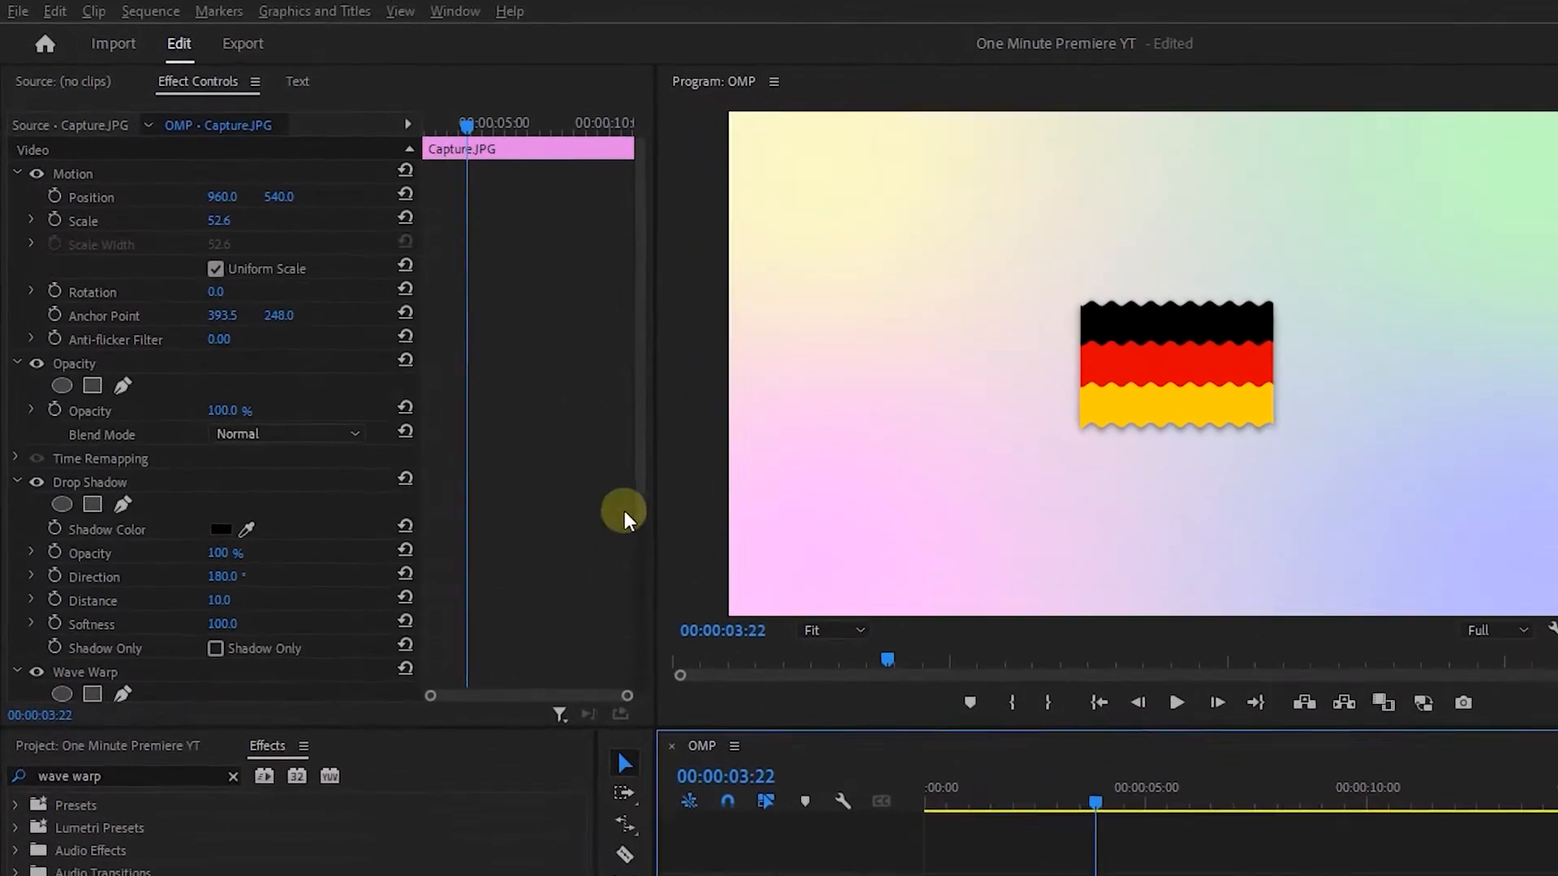
scroll(625, 509, down, 5)
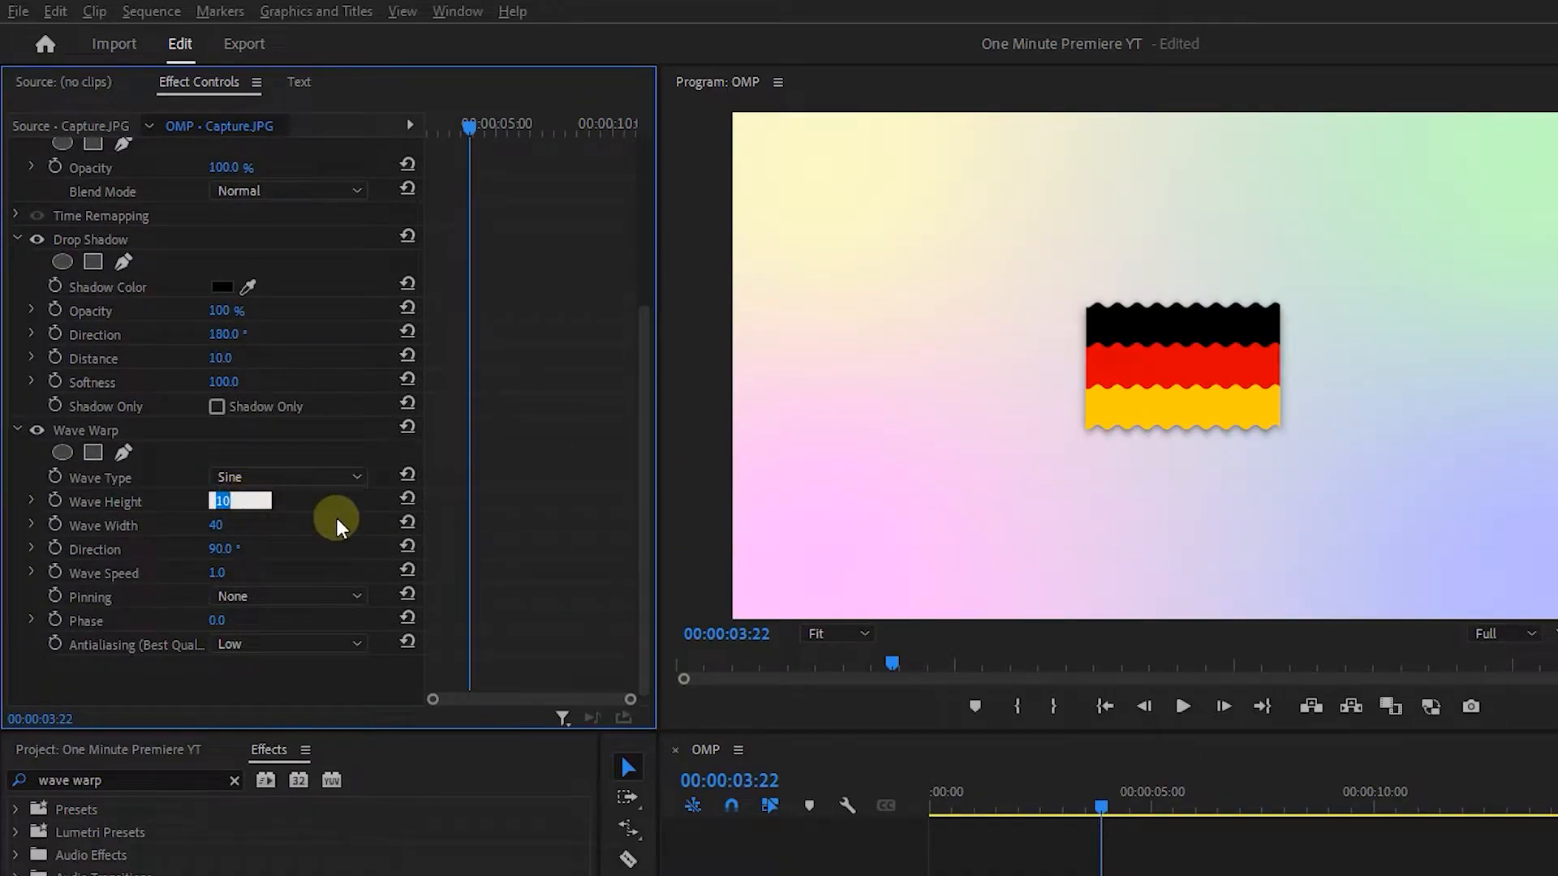
click(235, 527)
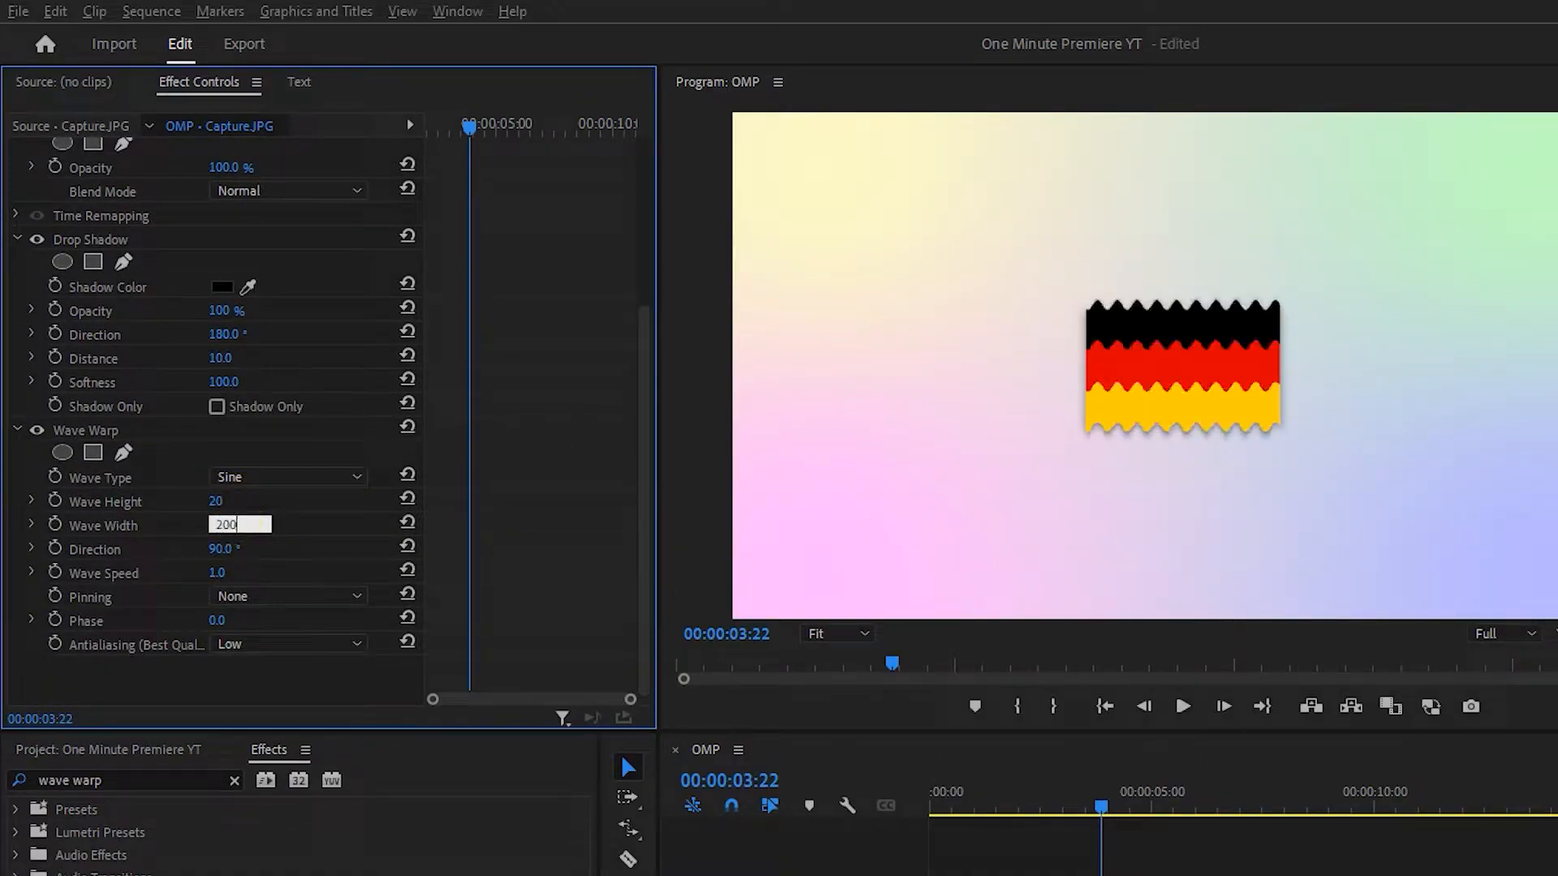
key(Return)
Play back the waving flag and open its Wave Speed value for editing.
key(space)
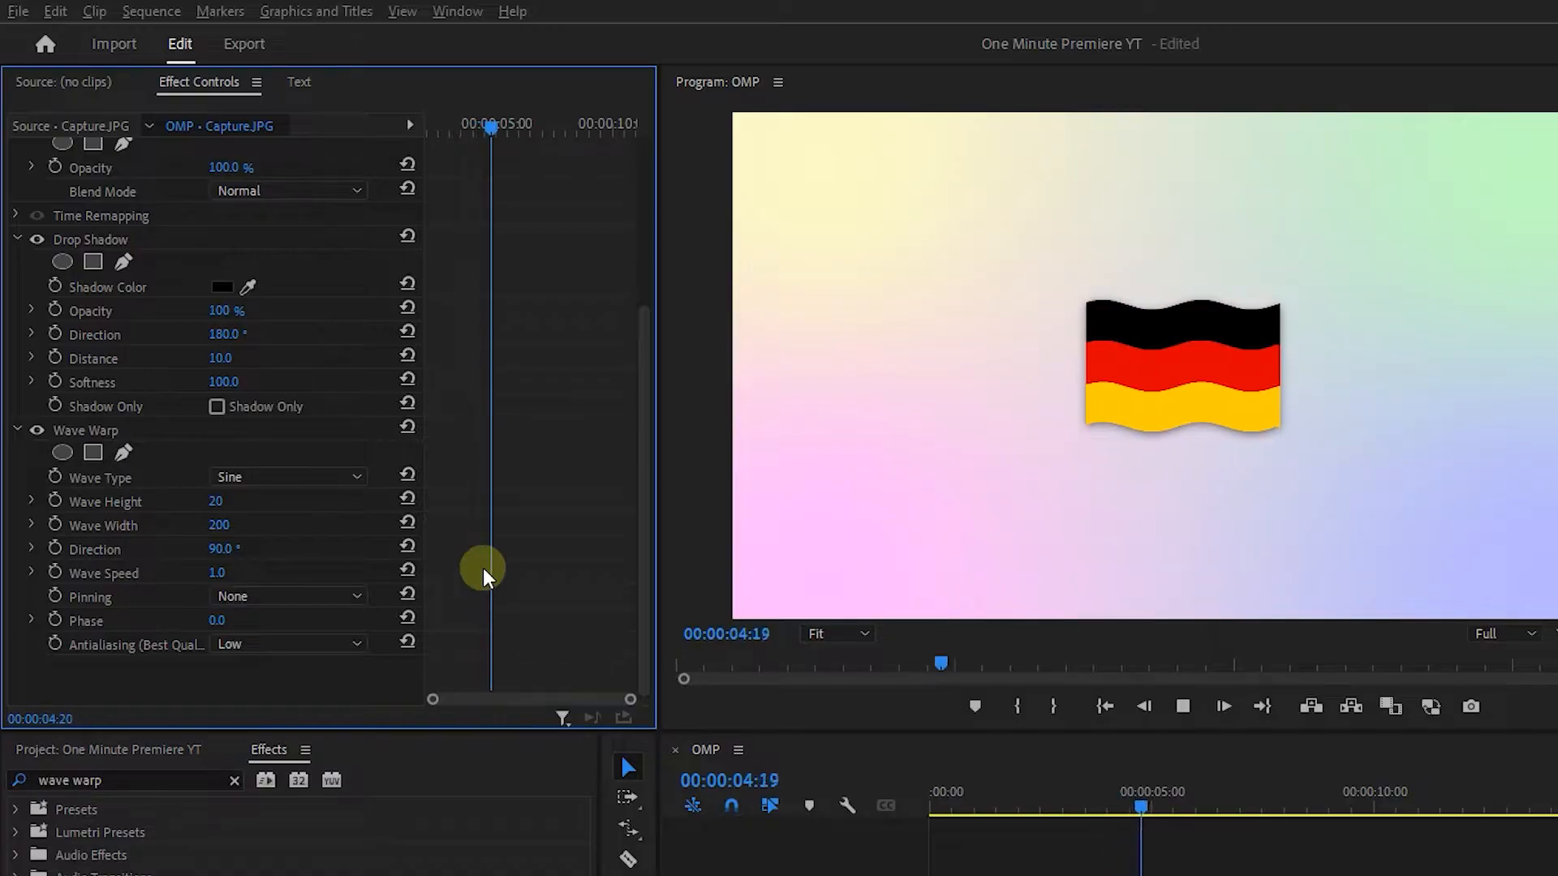
key(space)
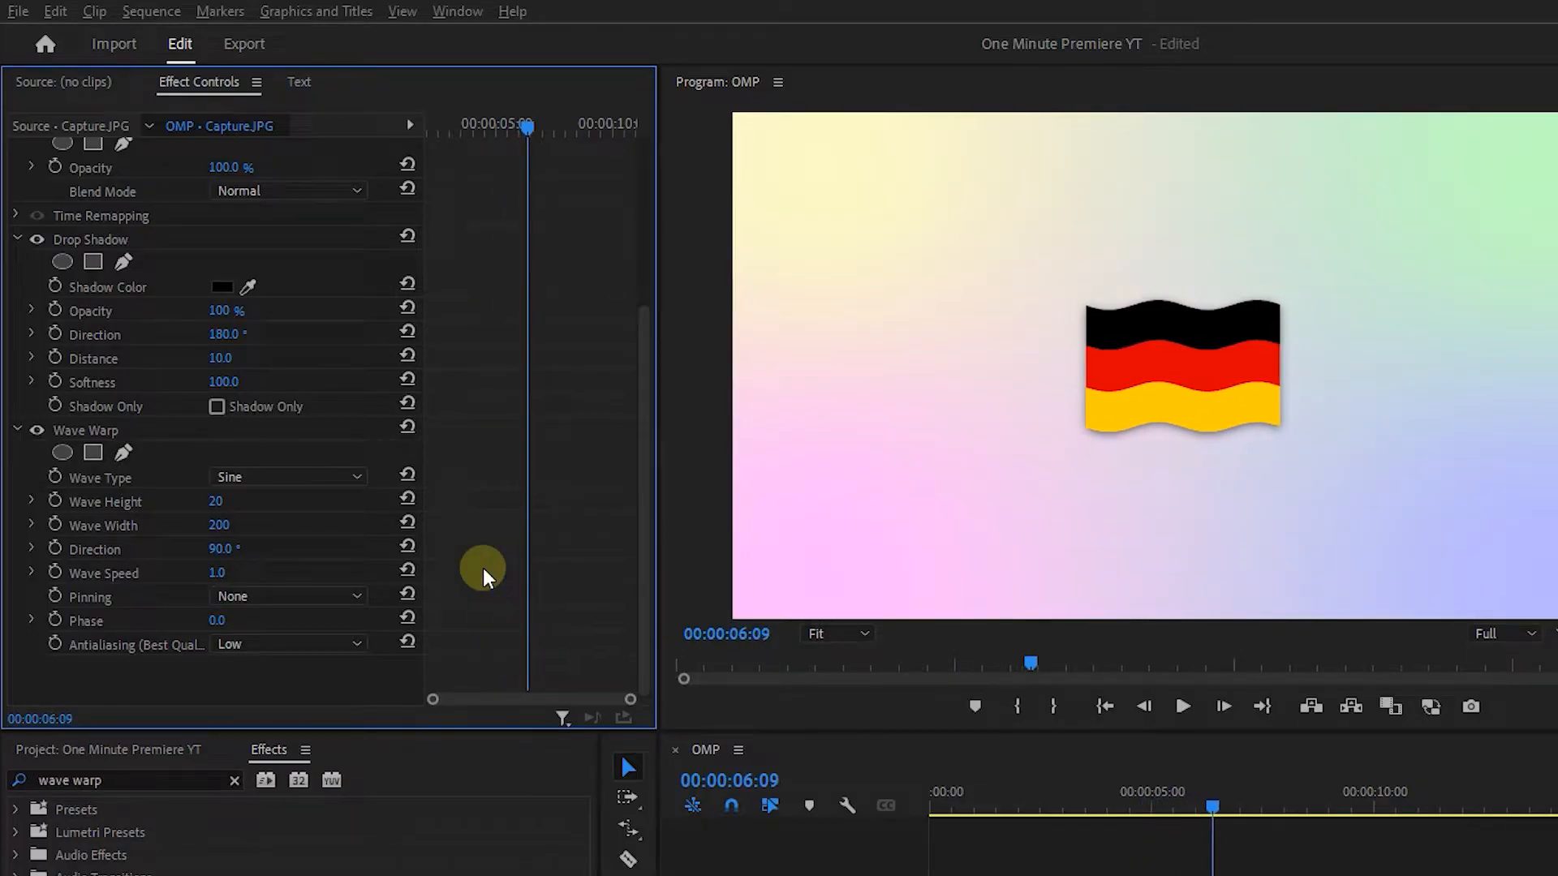
click(241, 573)
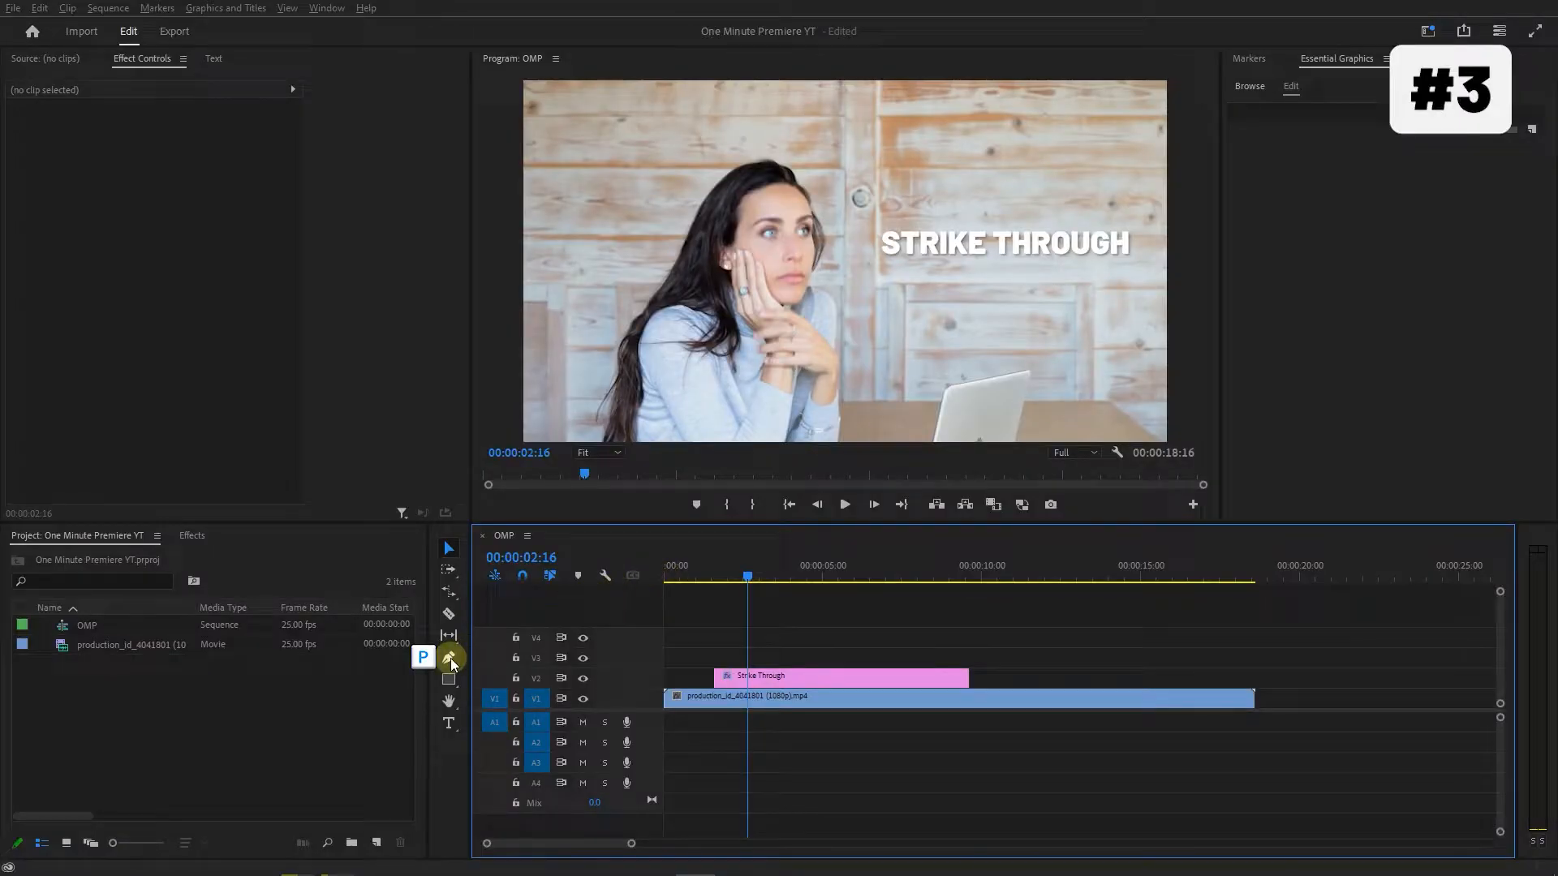
Draw a straight horizontal line across the STRIKE THROUGH text with the Pen tool.
click(450, 659)
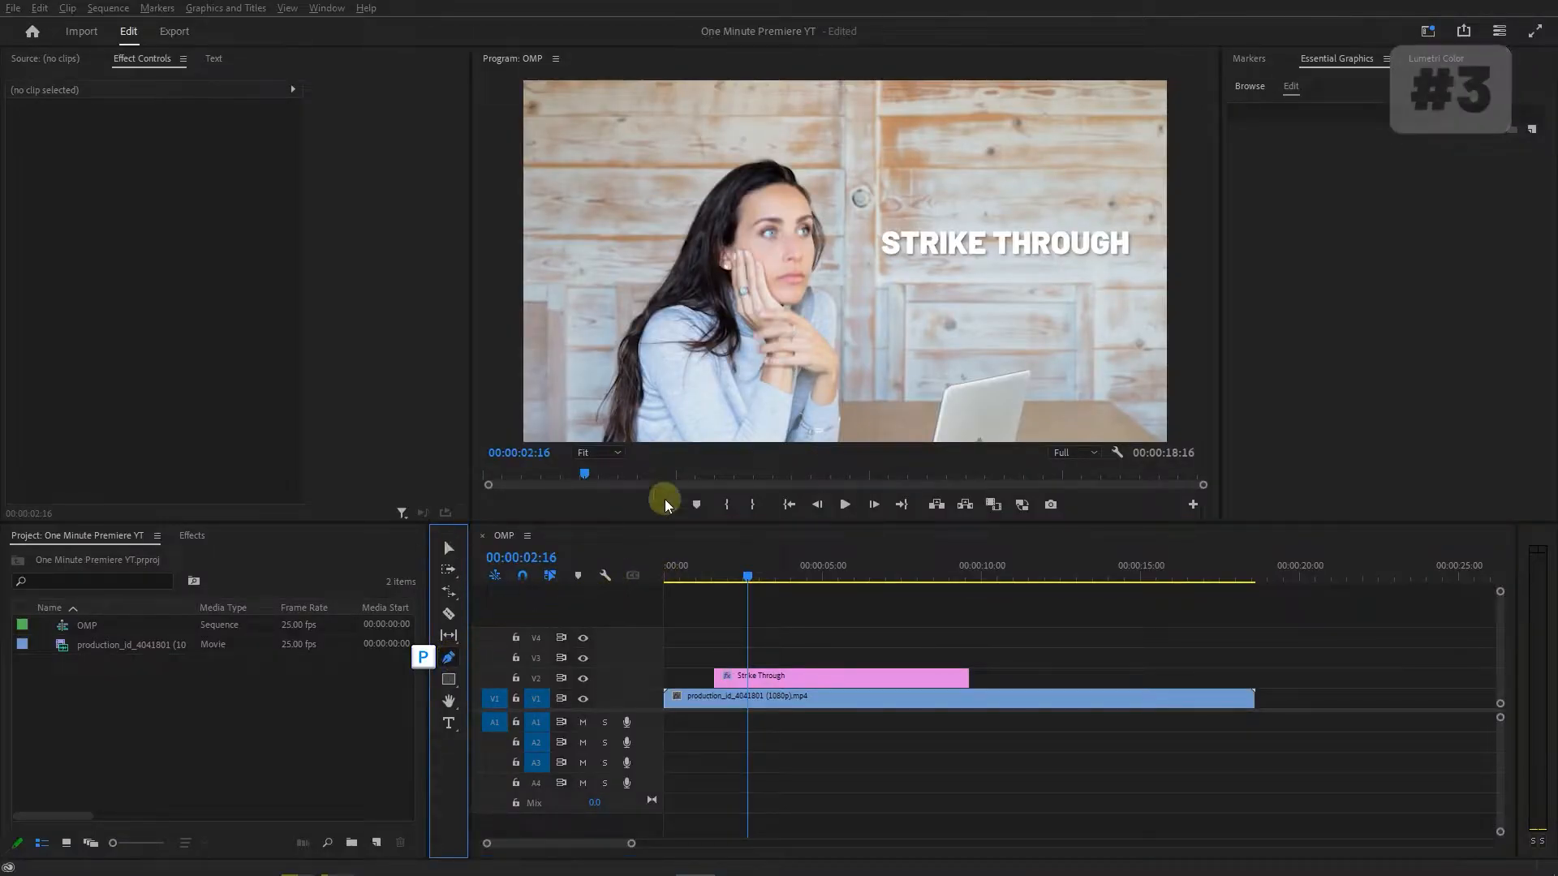
click(868, 245)
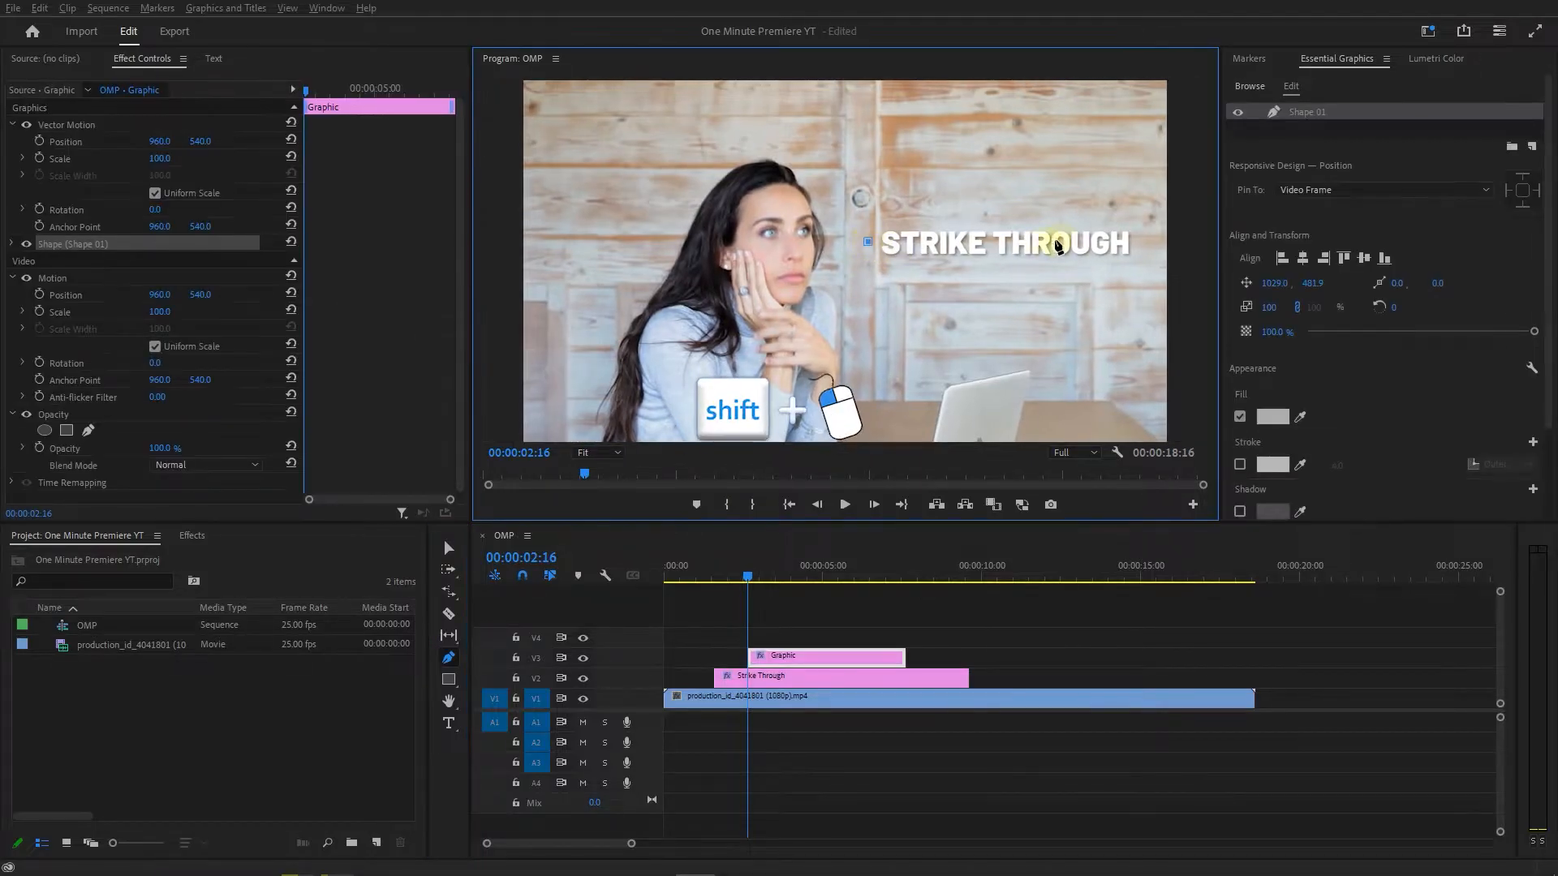
shift+click(1137, 243)
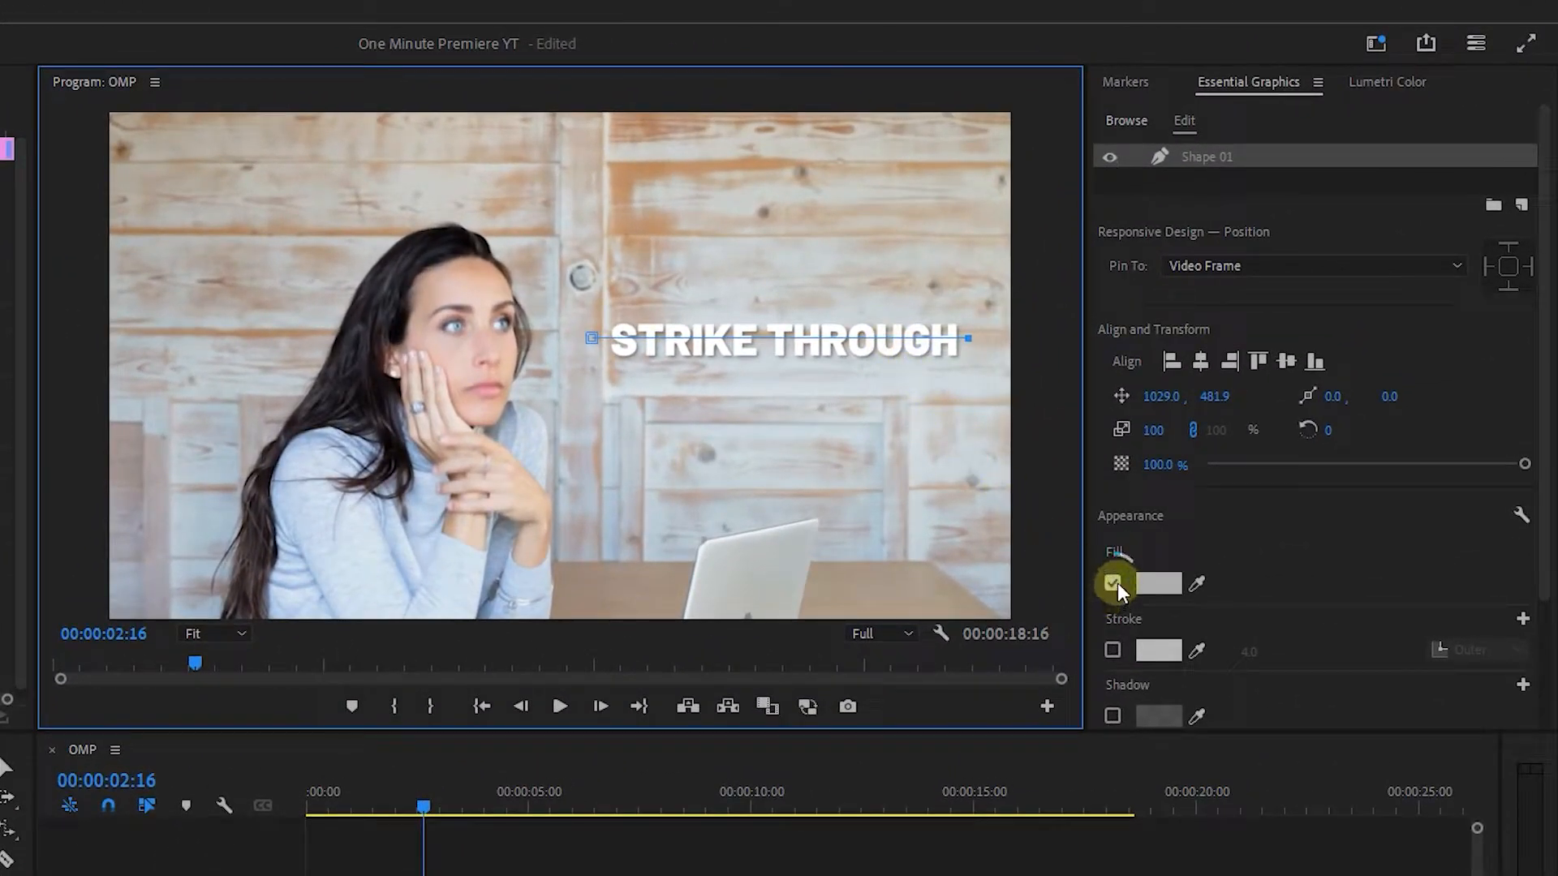
Turn off the line's fill and give it a red F70000 stroke 5 wide.
click(1114, 583)
click(1113, 650)
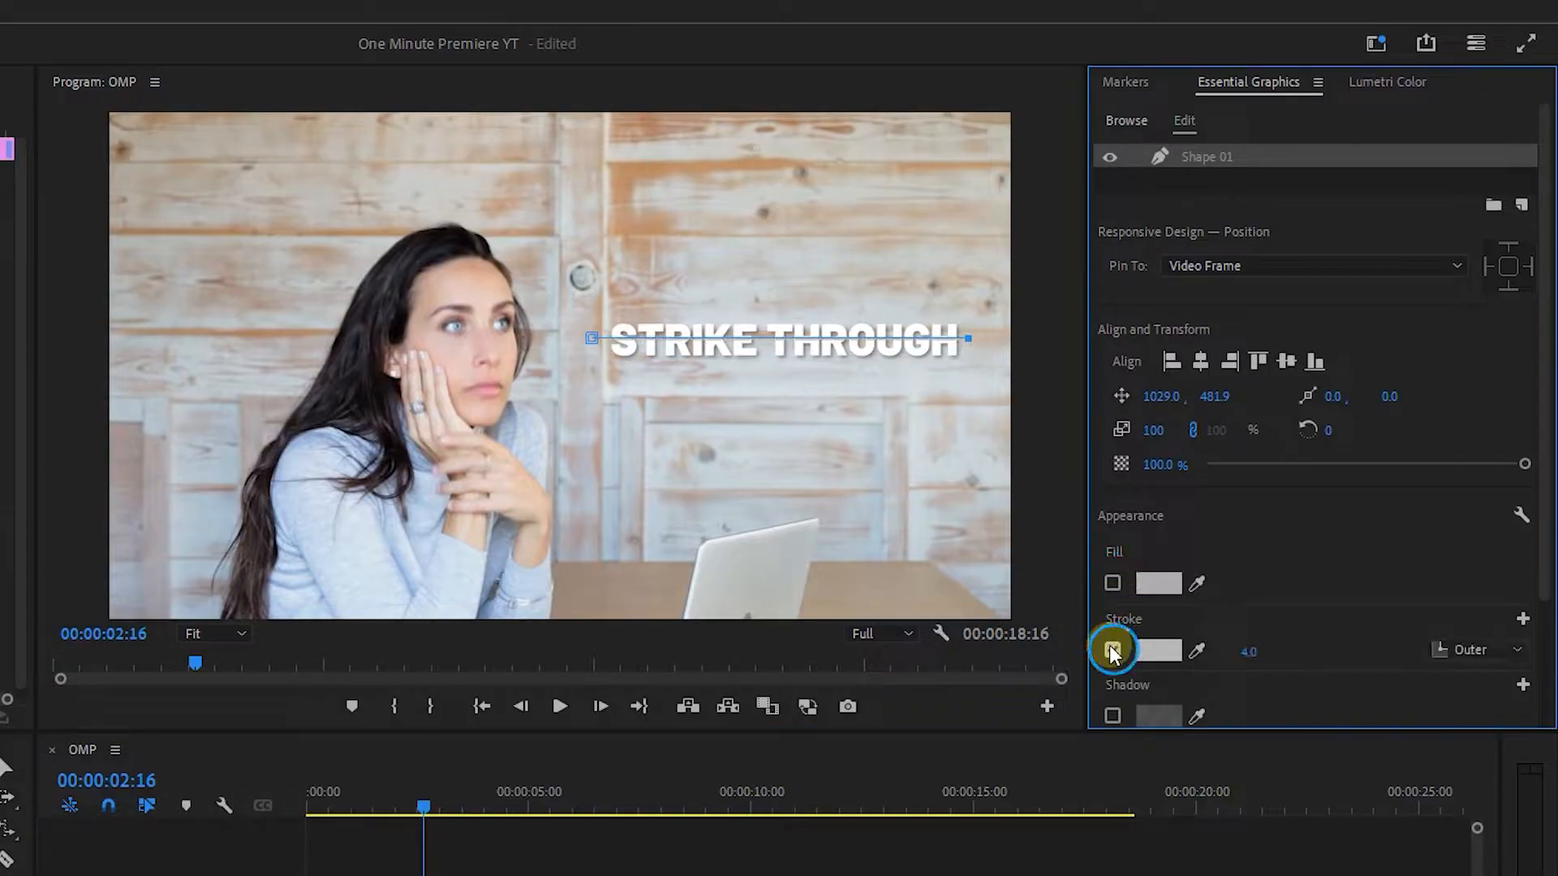
click(1158, 650)
drag(445, 709, 487, 762)
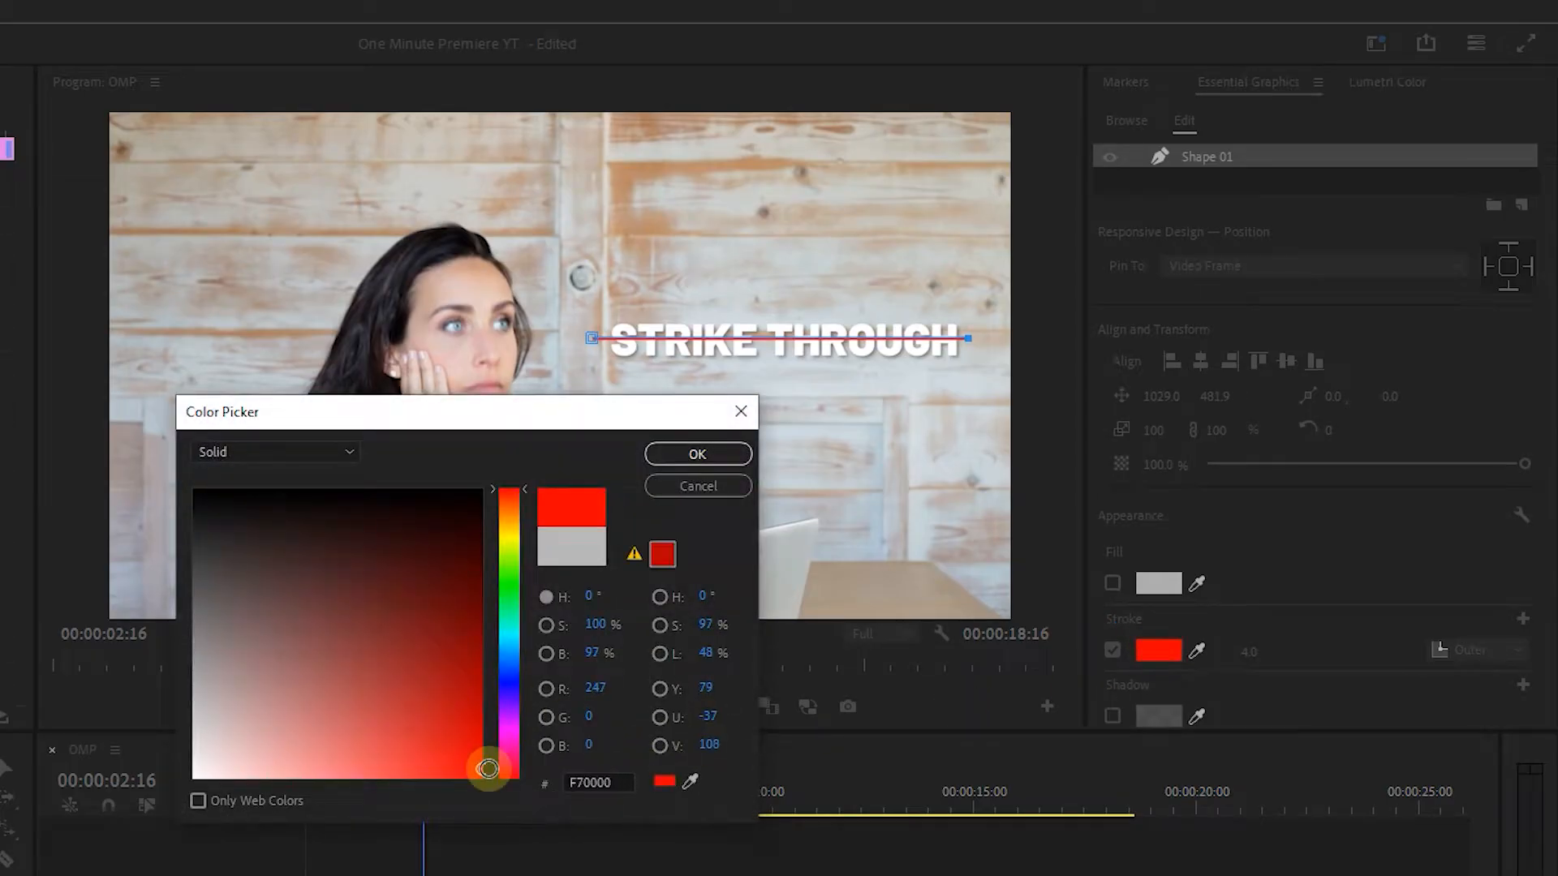
click(706, 456)
click(1249, 652)
text(5)
key(Return)
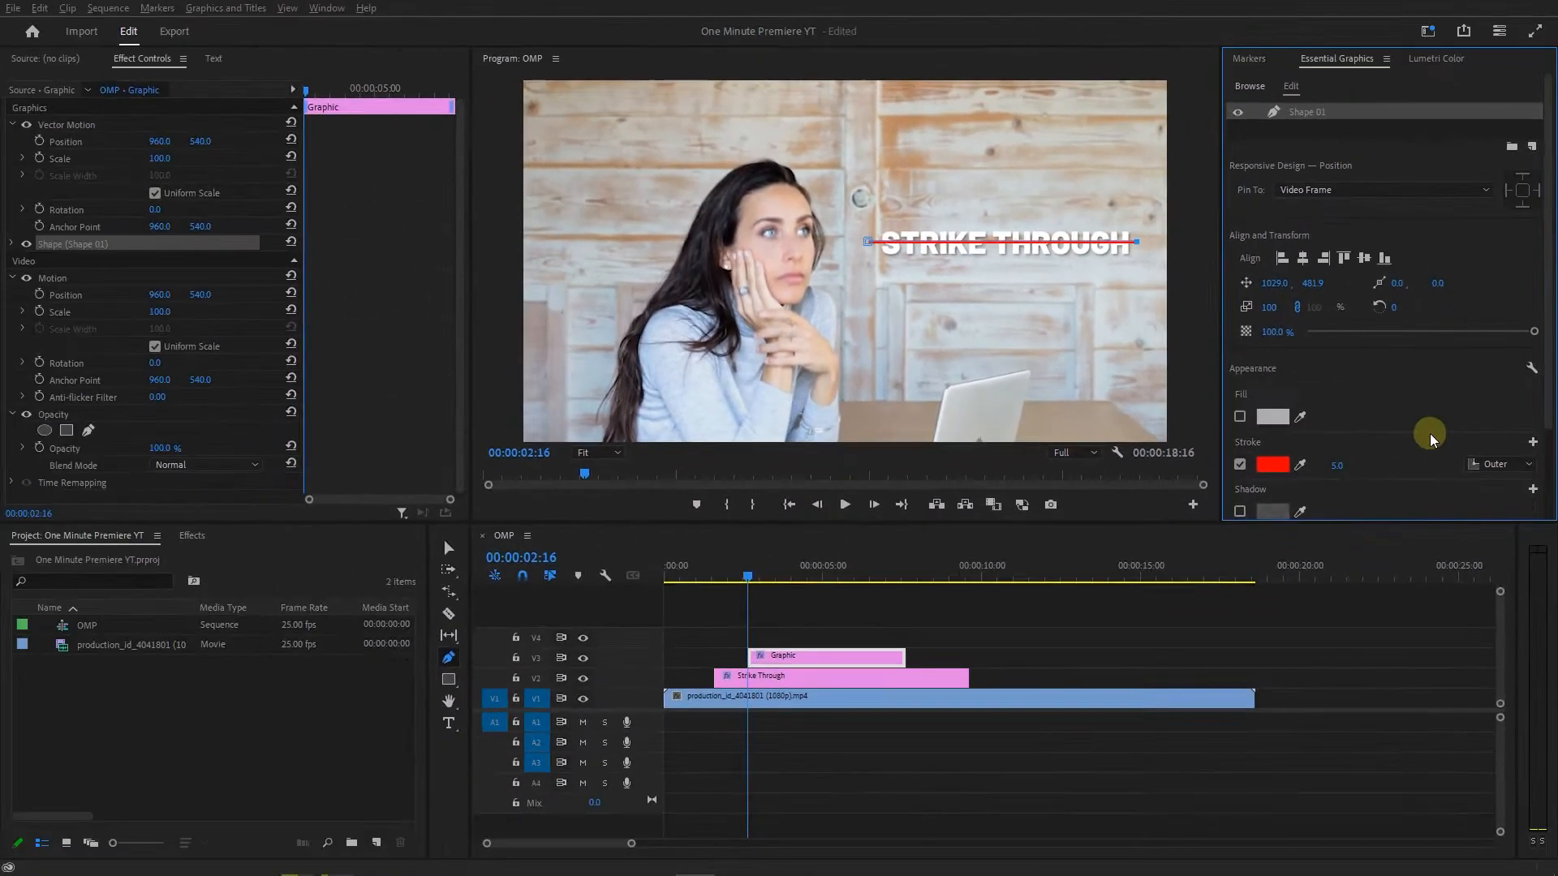
Apply Turbulent Displace to the line's graphic clip with amount 7 and size 57.
click(678, 608)
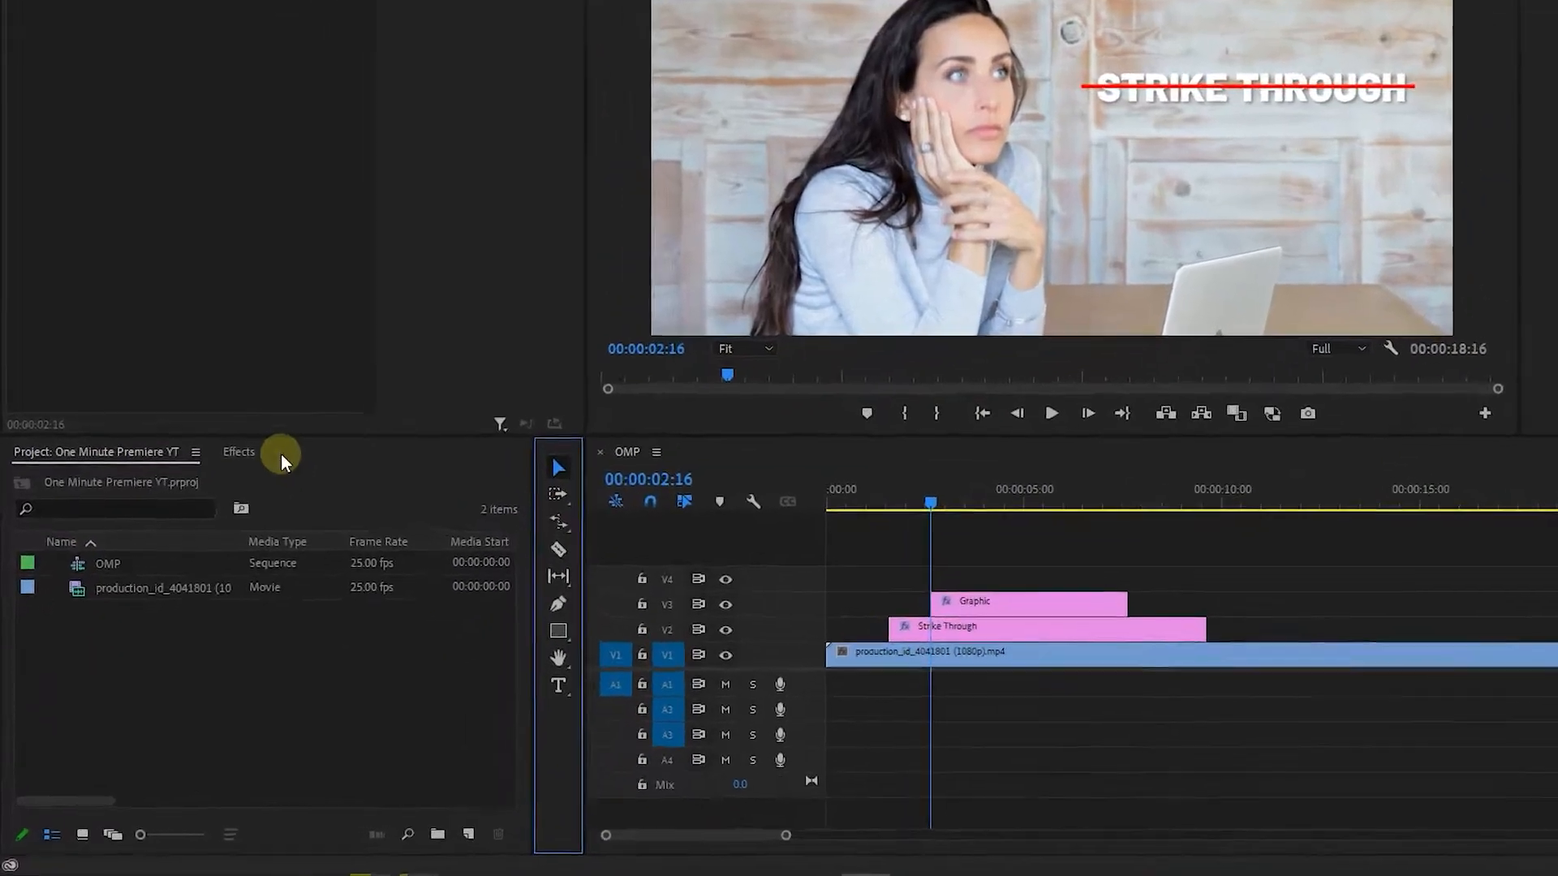
click(195, 535)
click(187, 439)
text(turbulent displace)
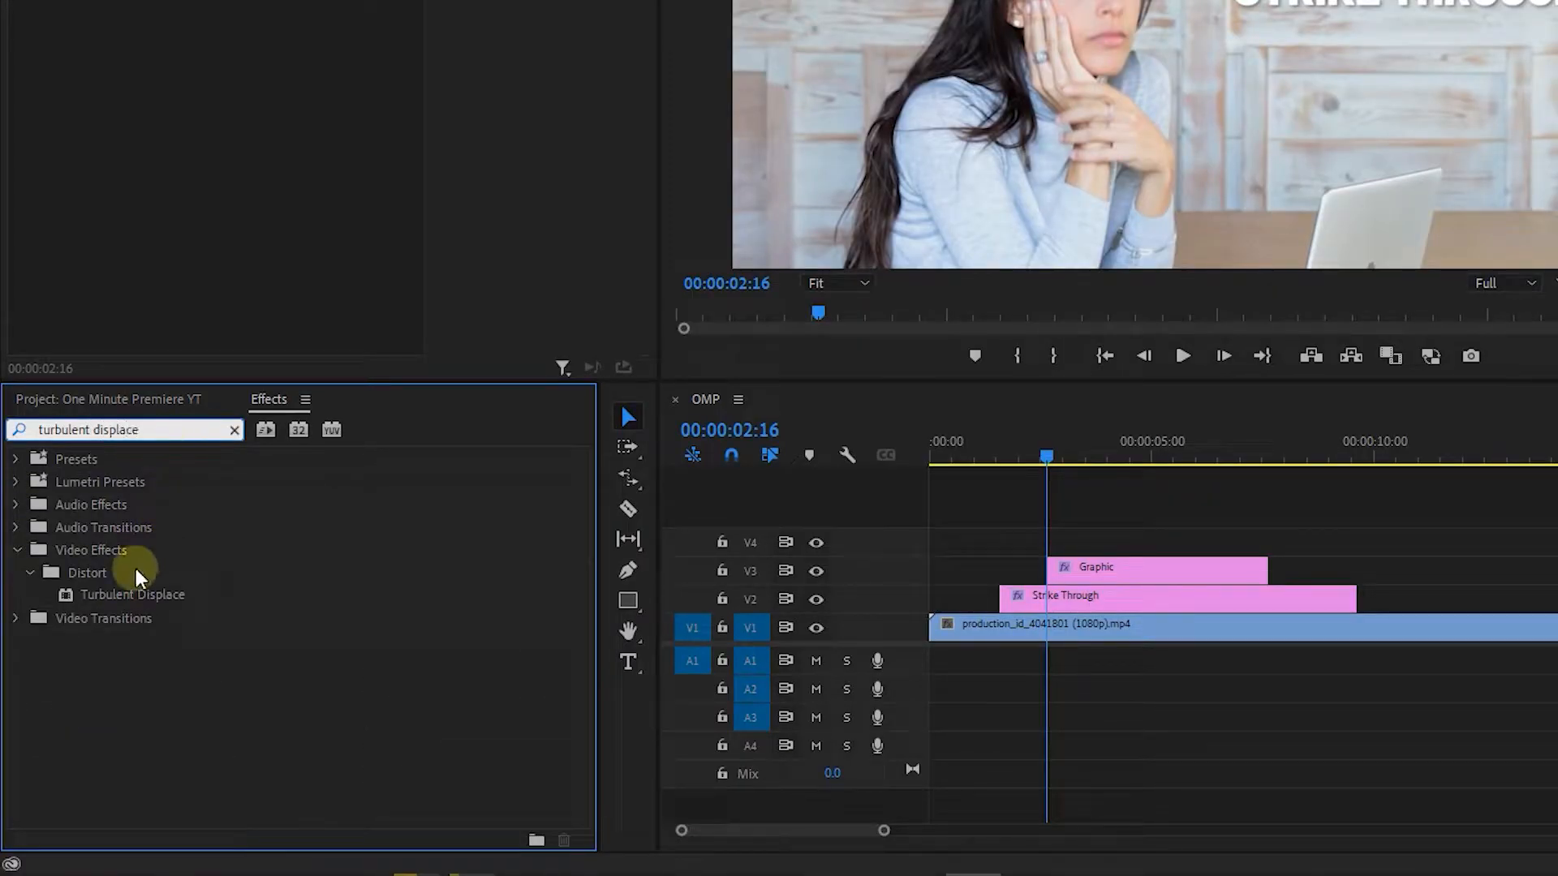
drag(162, 595, 1144, 573)
drag(220, 63, 160, 63)
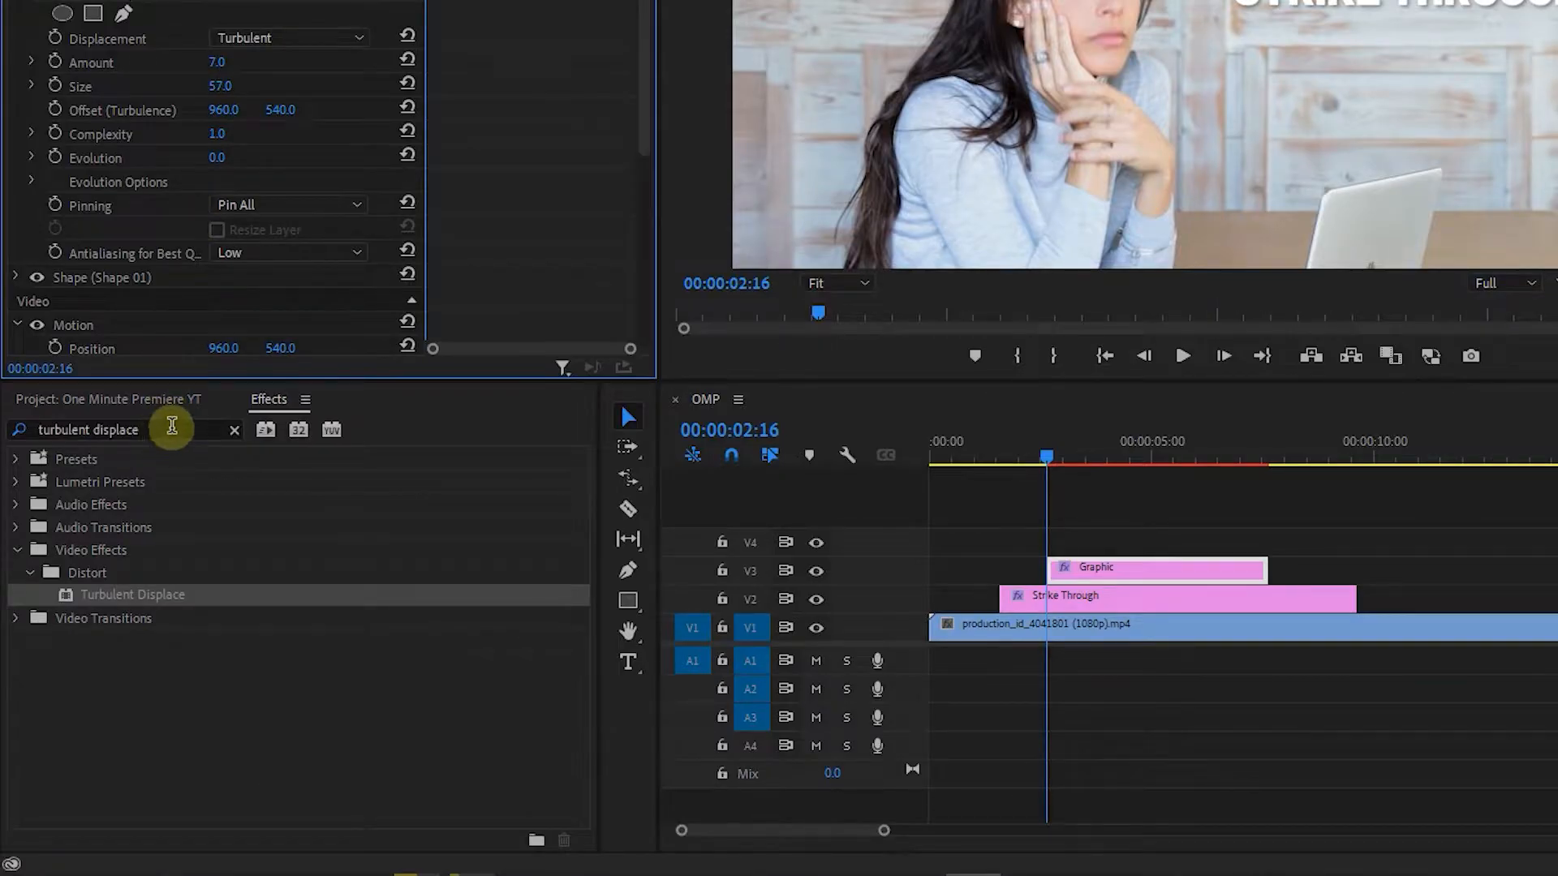
Find the Crop effect and apply it to the line's graphic clip.
click(171, 780)
key(BackSpace)
text(crop)
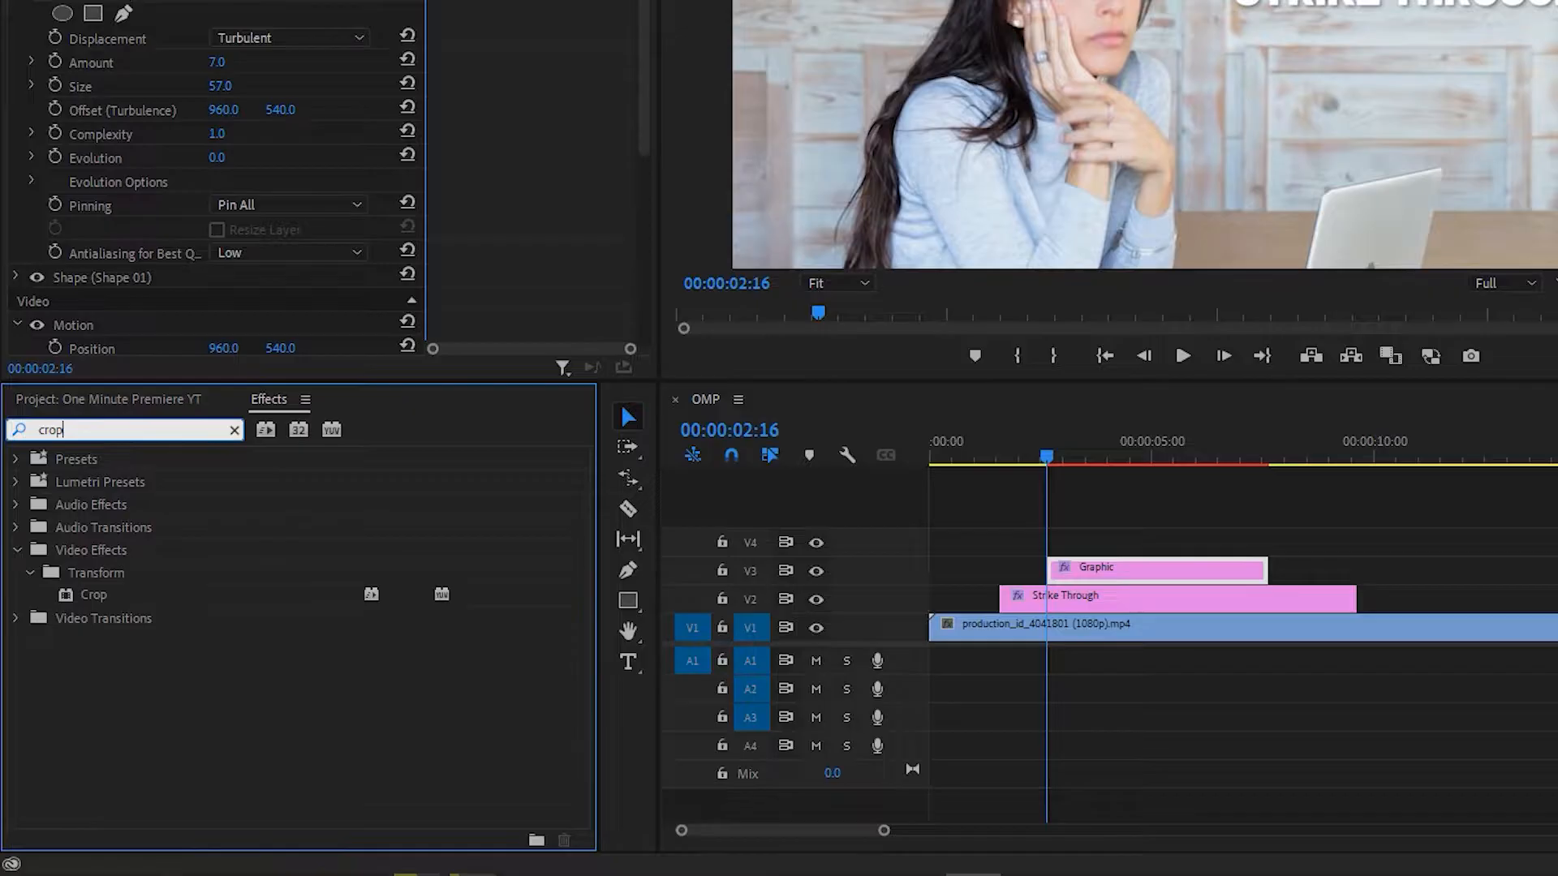
drag(94, 595, 1098, 575)
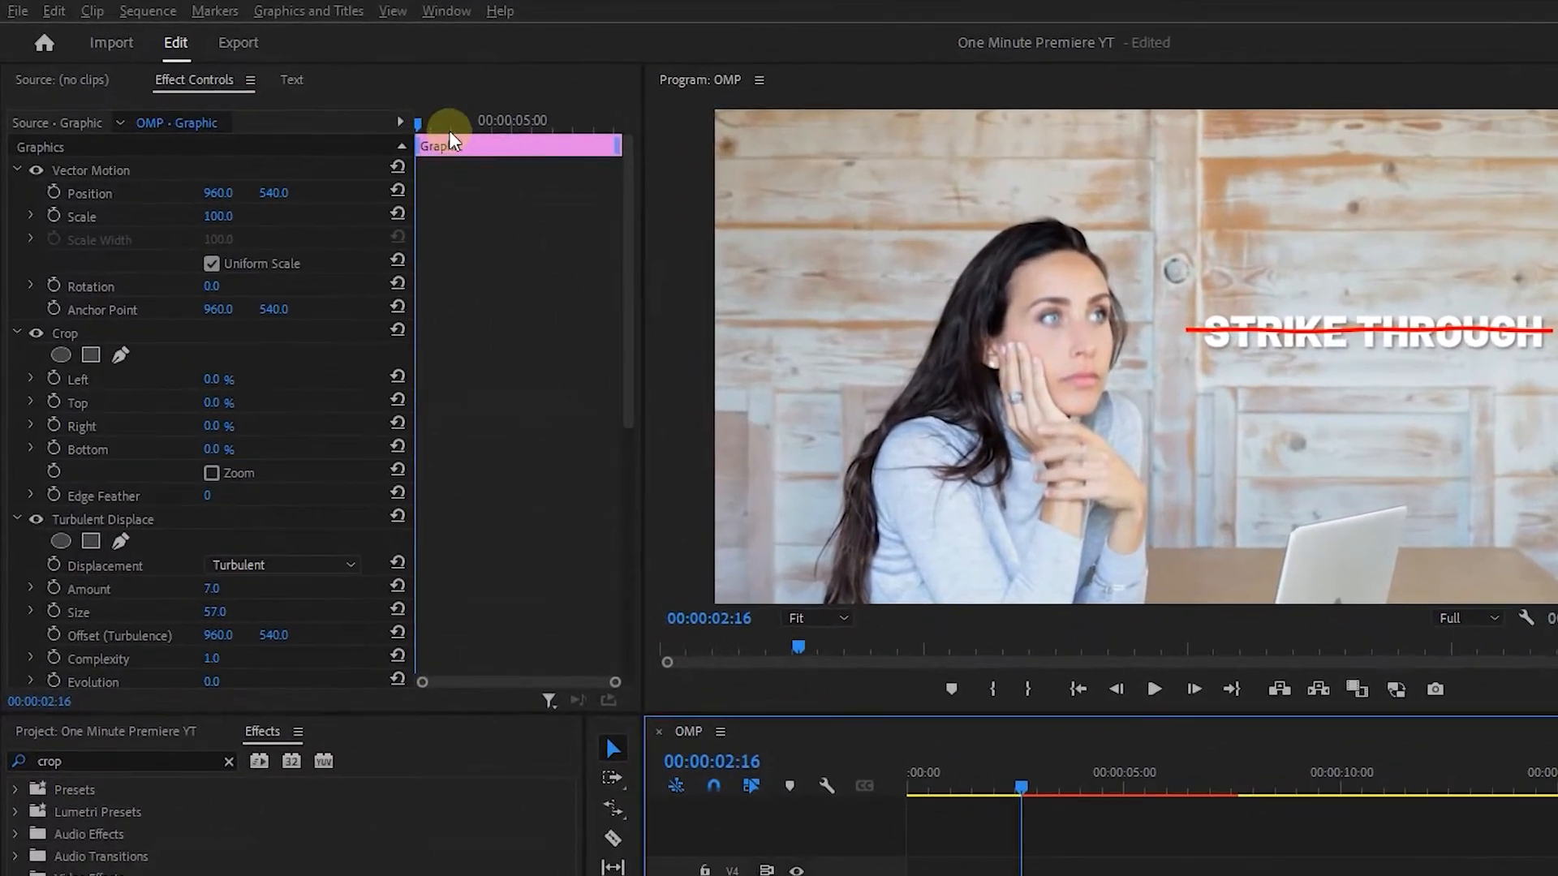
Keyframe the Crop effect's Right value from 53% at 00:00:02:16 to 3% at 00:00:03:11.
drag(334, 93, 299, 93)
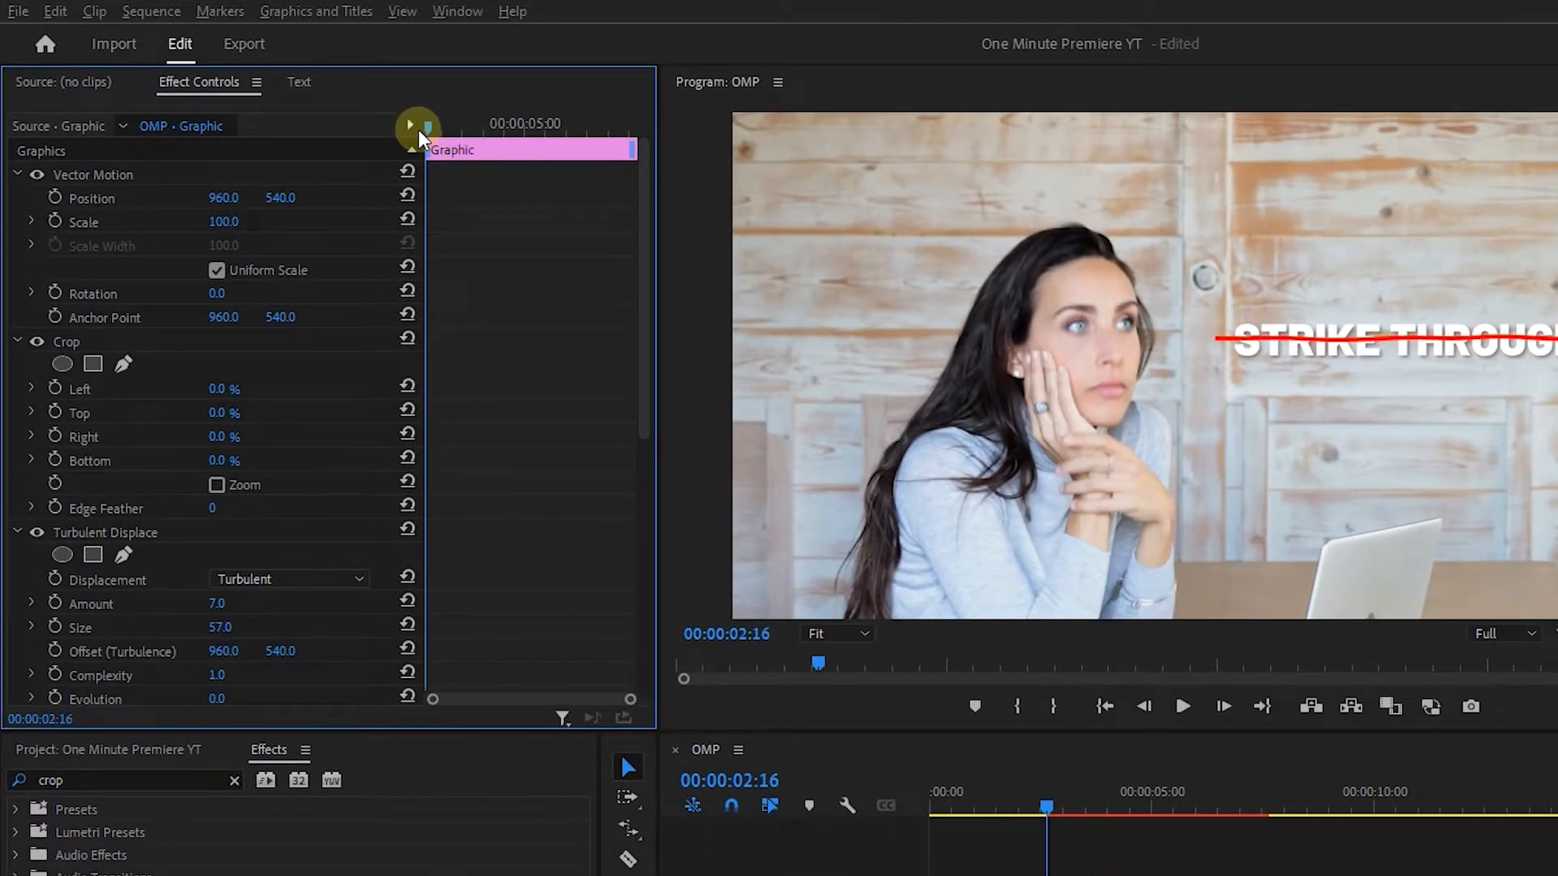
click(56, 435)
drag(219, 437, 276, 439)
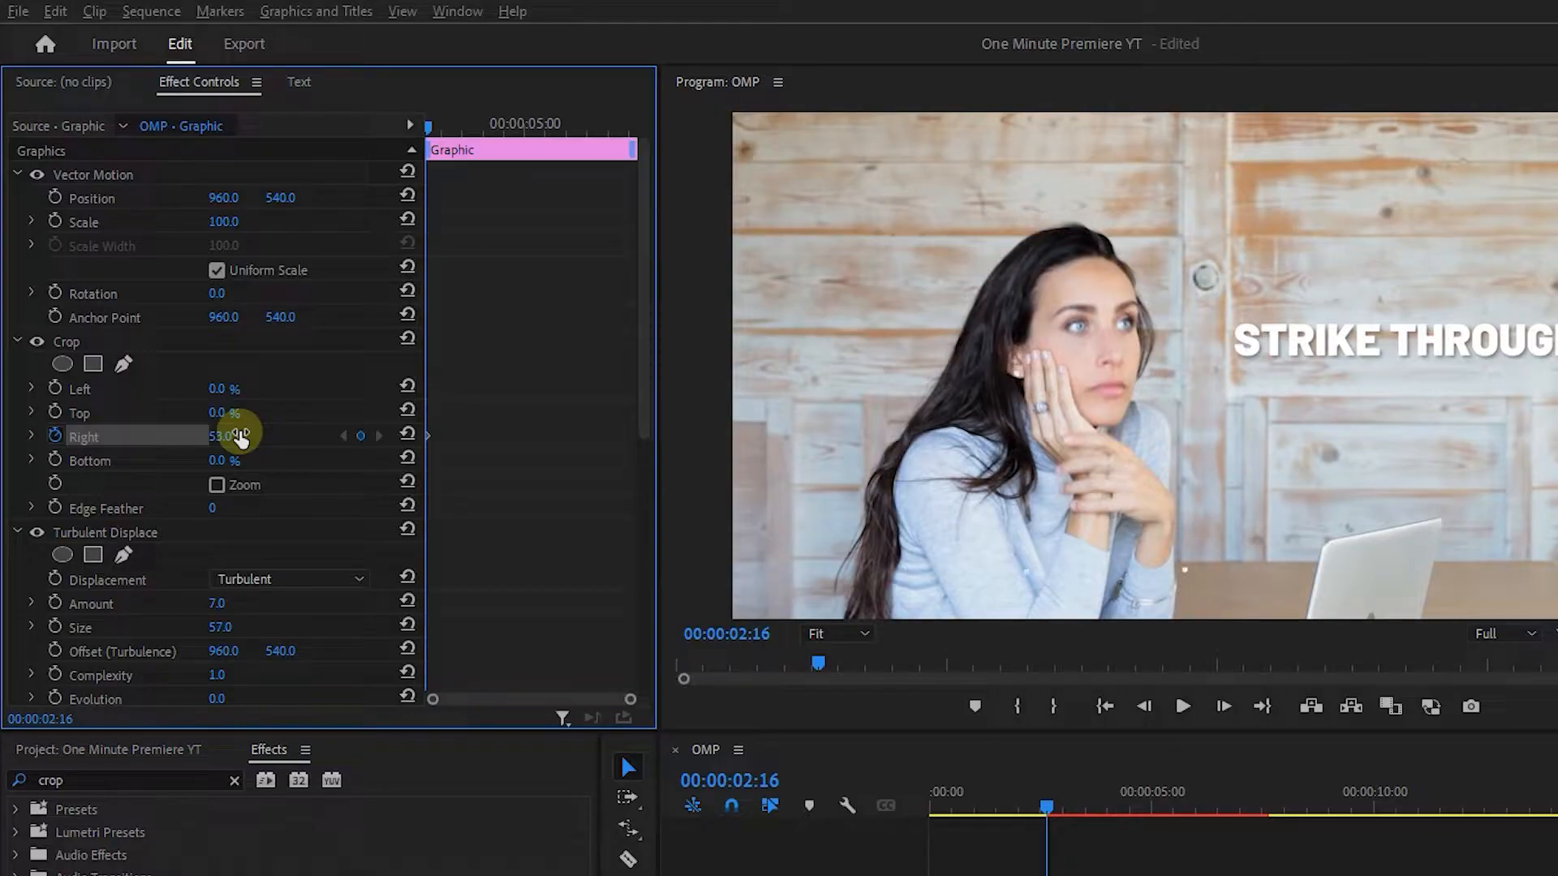
key(shift+Right)
key(shift+Right)
key(shift+Right)
key(shift+Right)
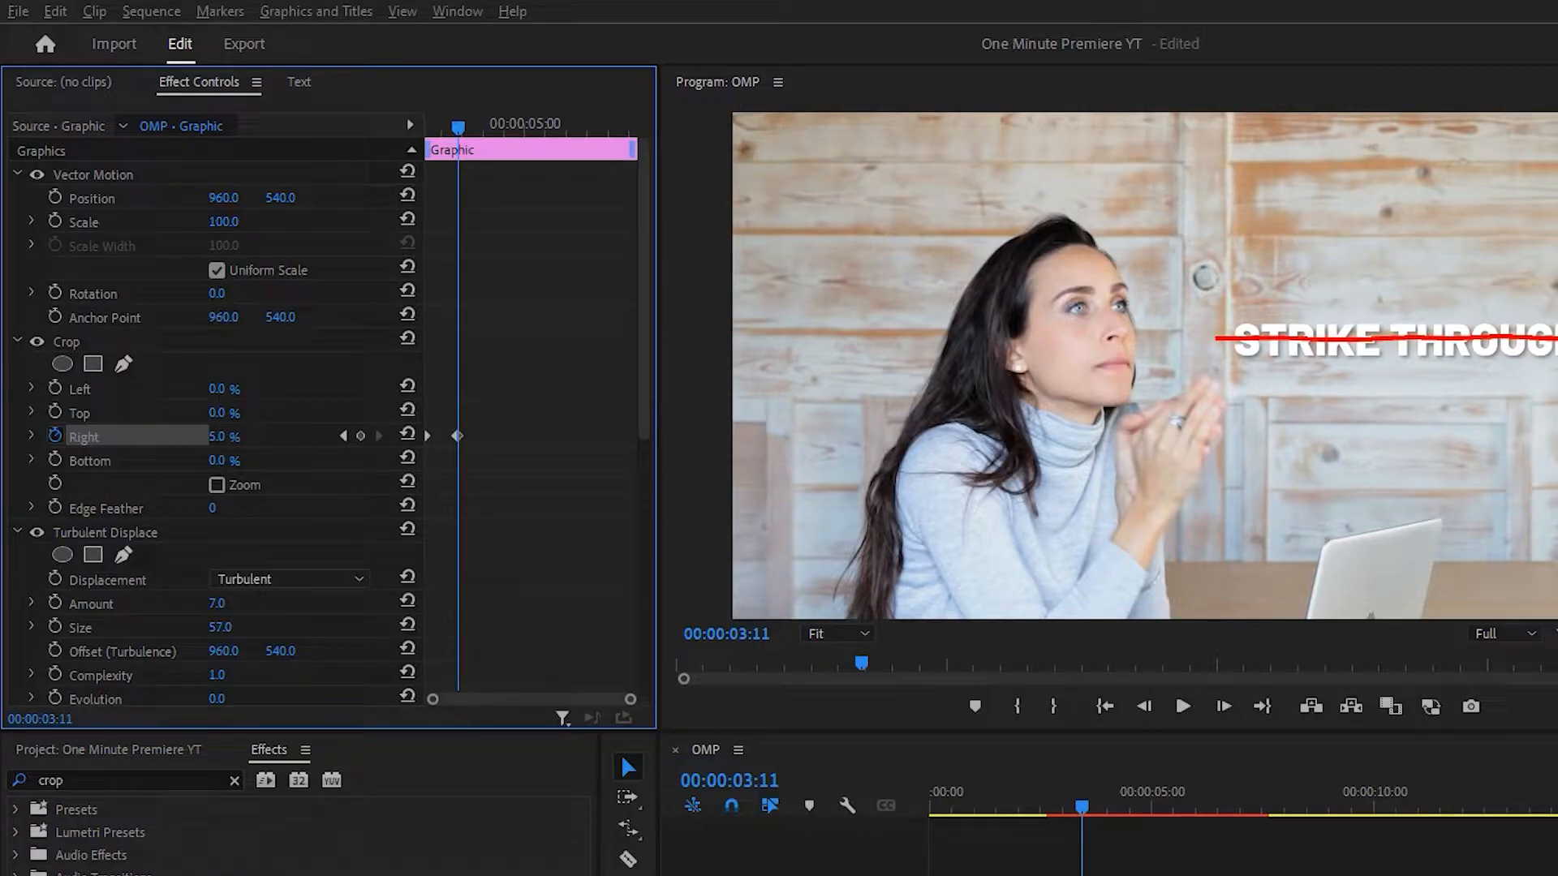
Play back the strike-through line animation from the start of the graphic clip.
drag(445, 125, 422, 125)
key(space)
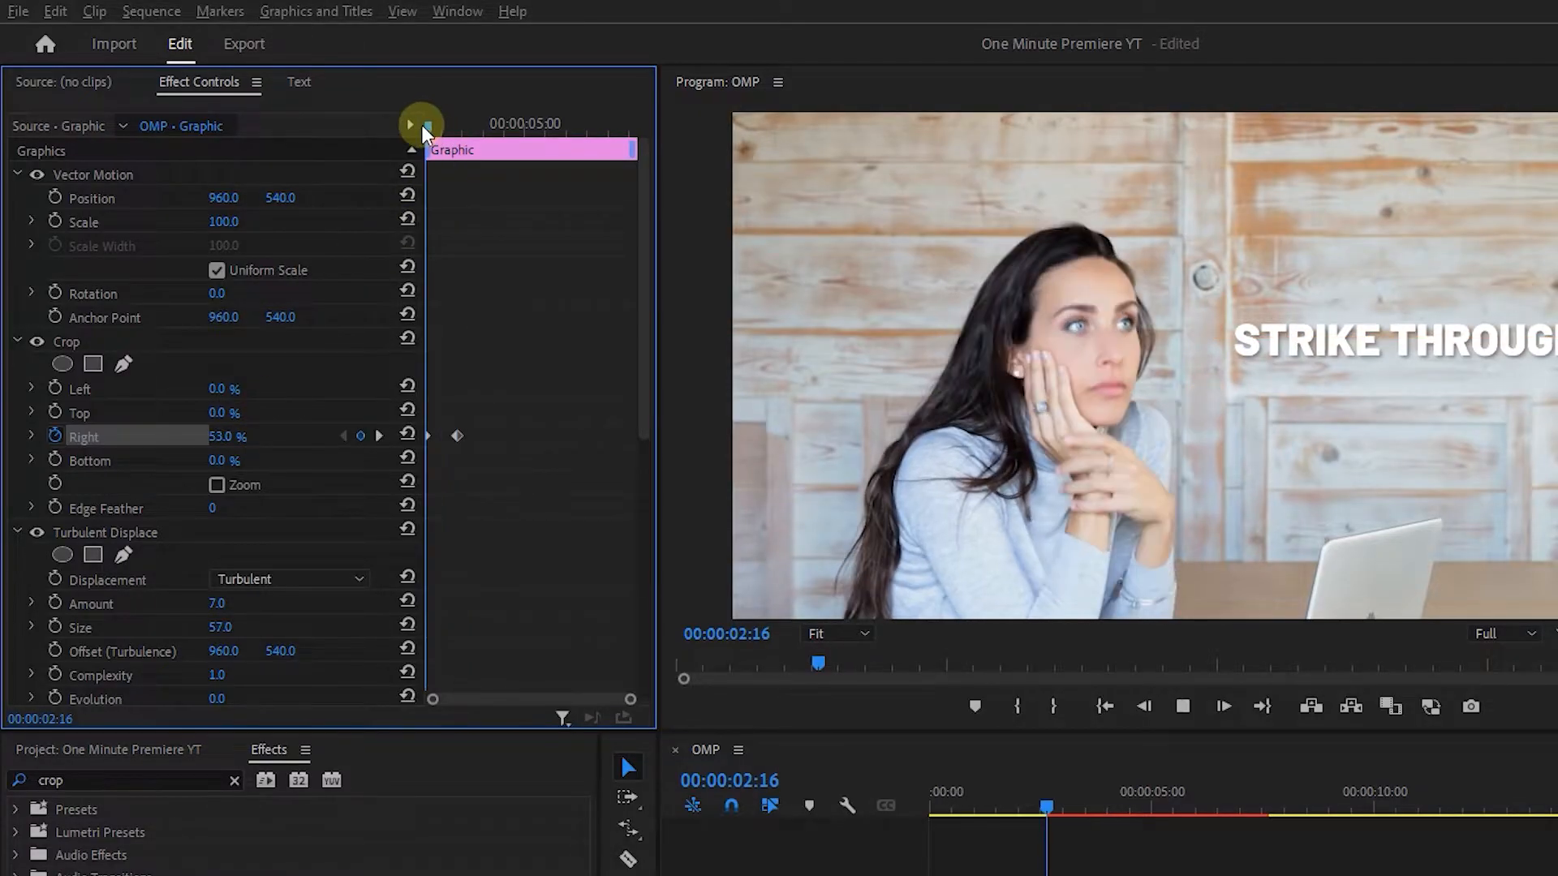
key(space)
Apply Ease In and Ease Out interpolation to both Right crop keyframes.
drag(534, 392, 393, 463)
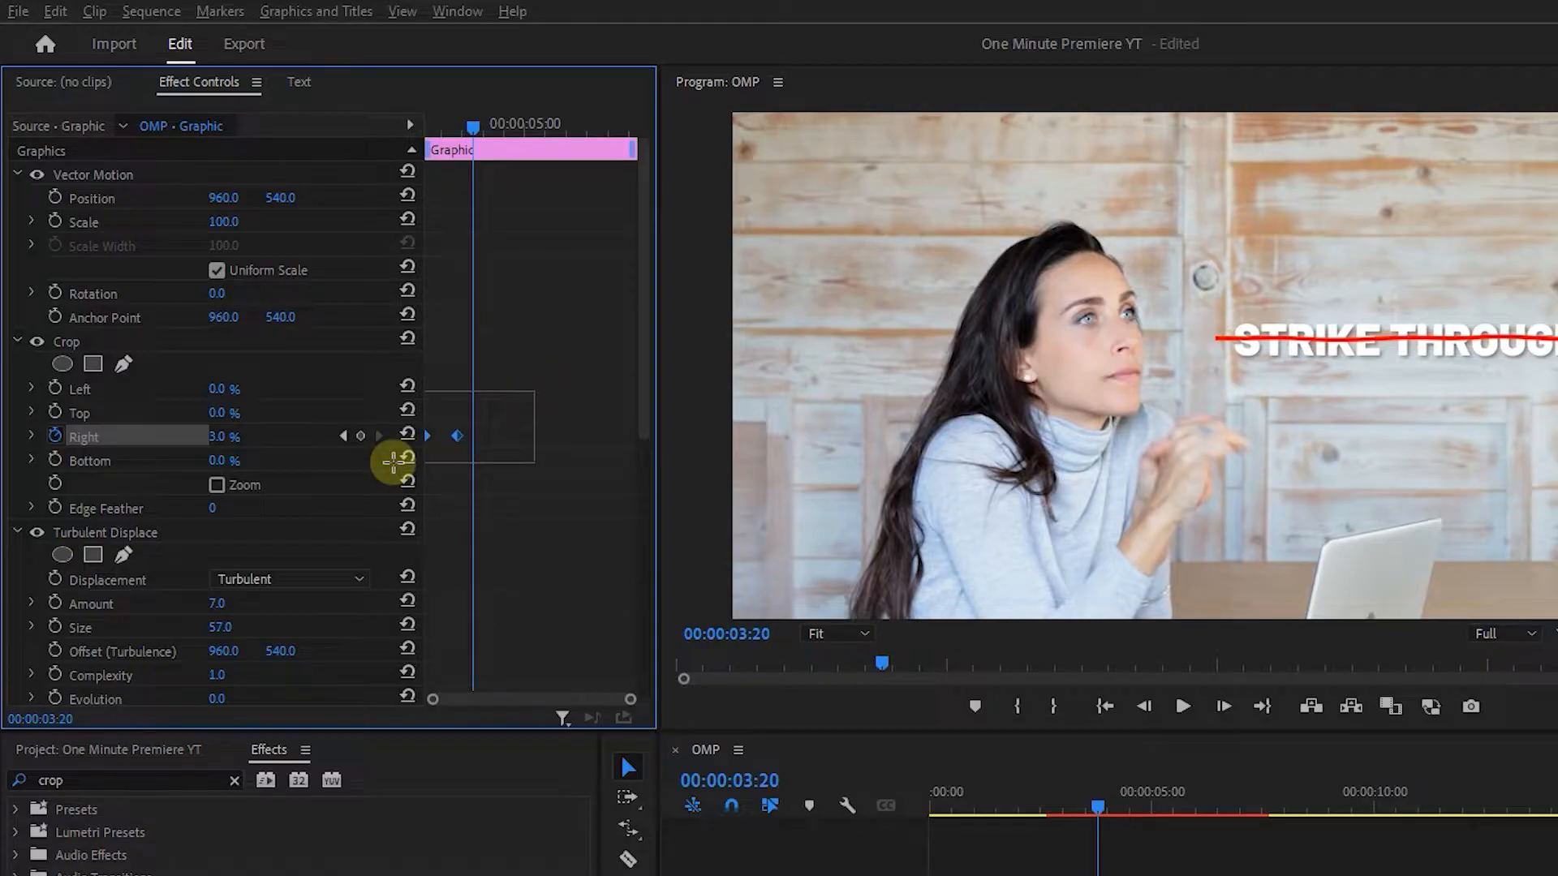
right_click(464, 440)
click(512, 758)
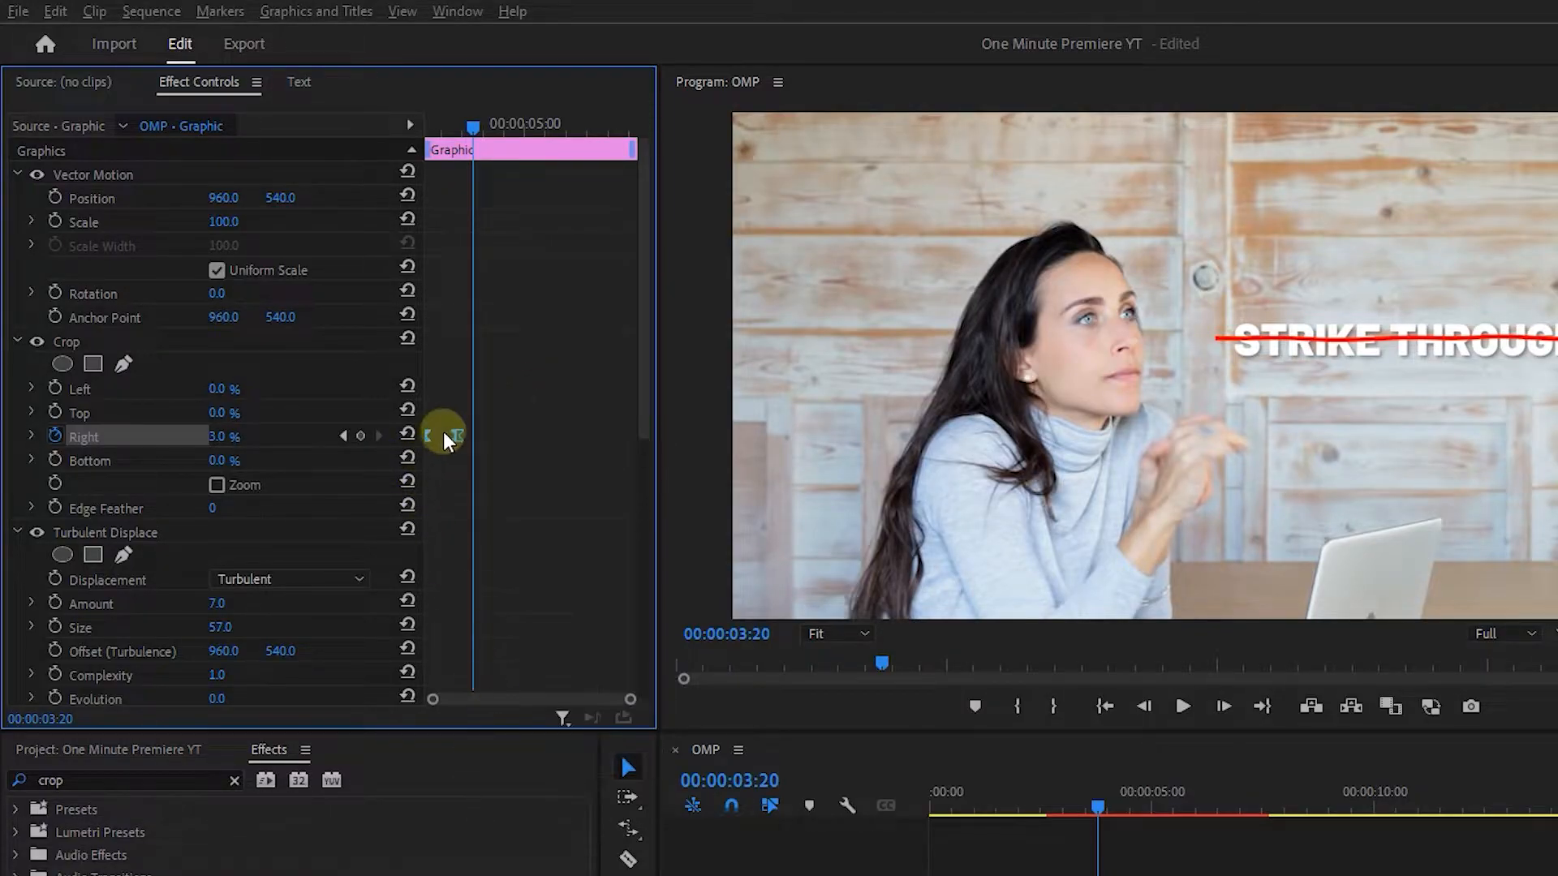
right_click(460, 436)
click(506, 752)
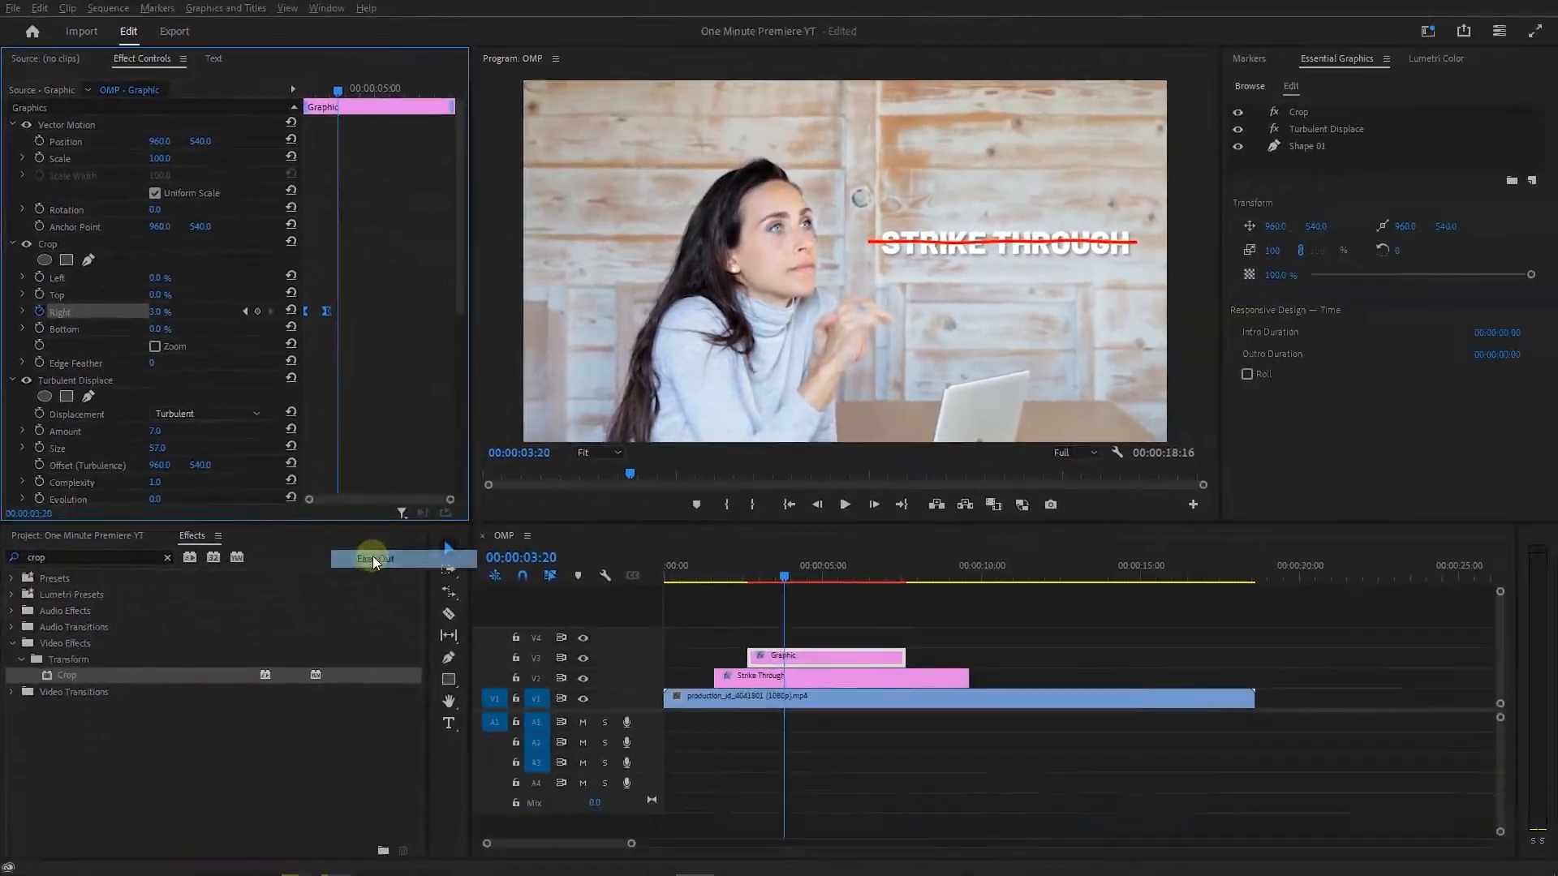
Play back the strike-through line with its eased animation from just before the line appears.
drag(757, 582, 723, 577)
key(space)
click(1068, 664)
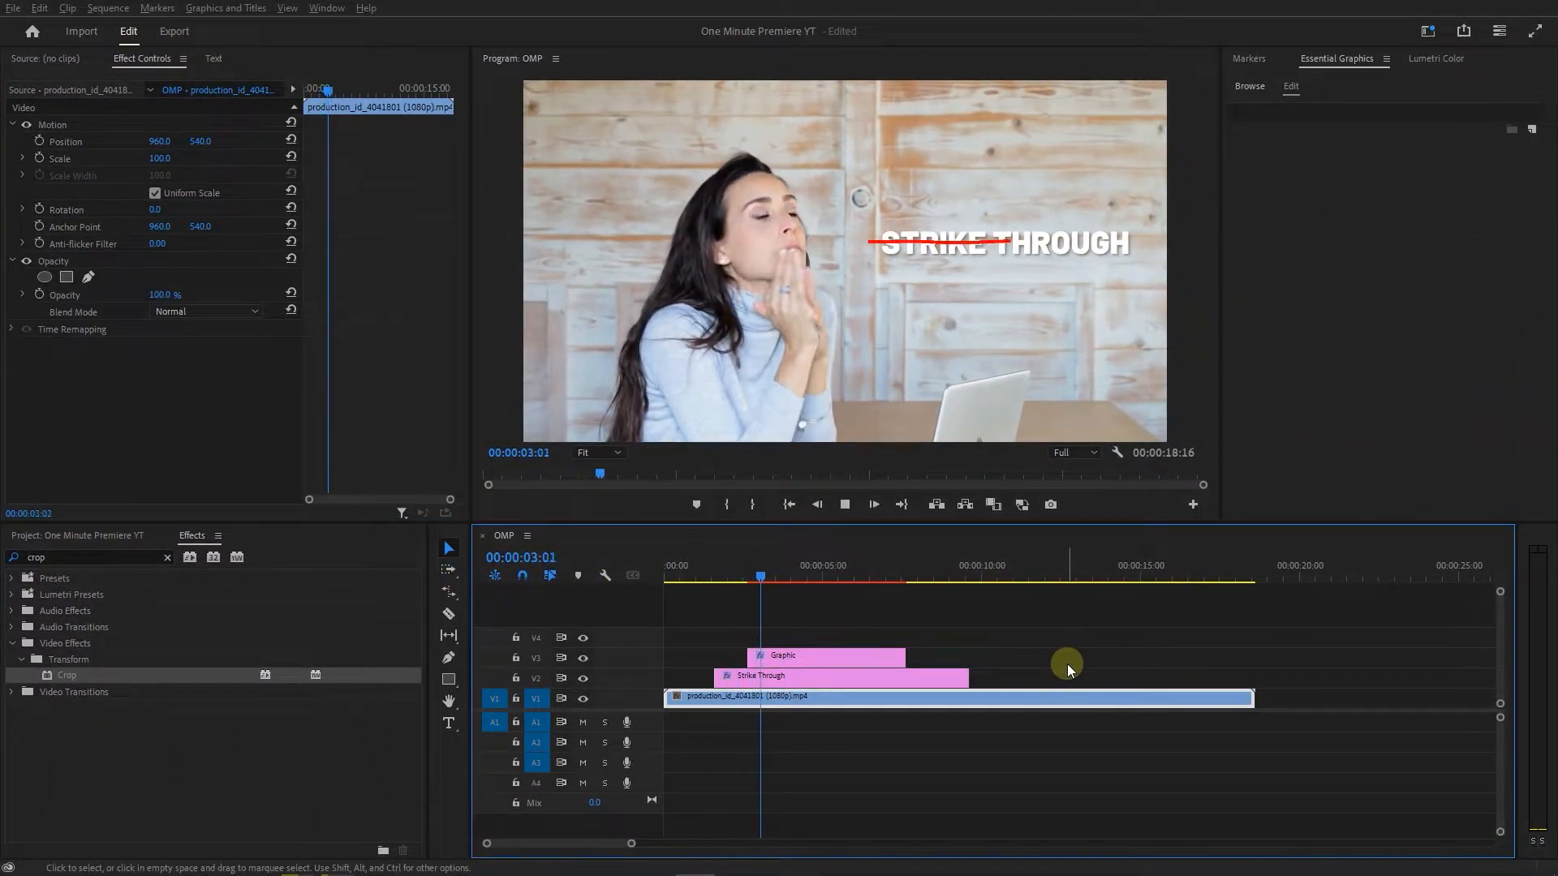
Slow the line's reveal by moving its ending Right crop keyframe to 00:00:04:01.
click(770, 656)
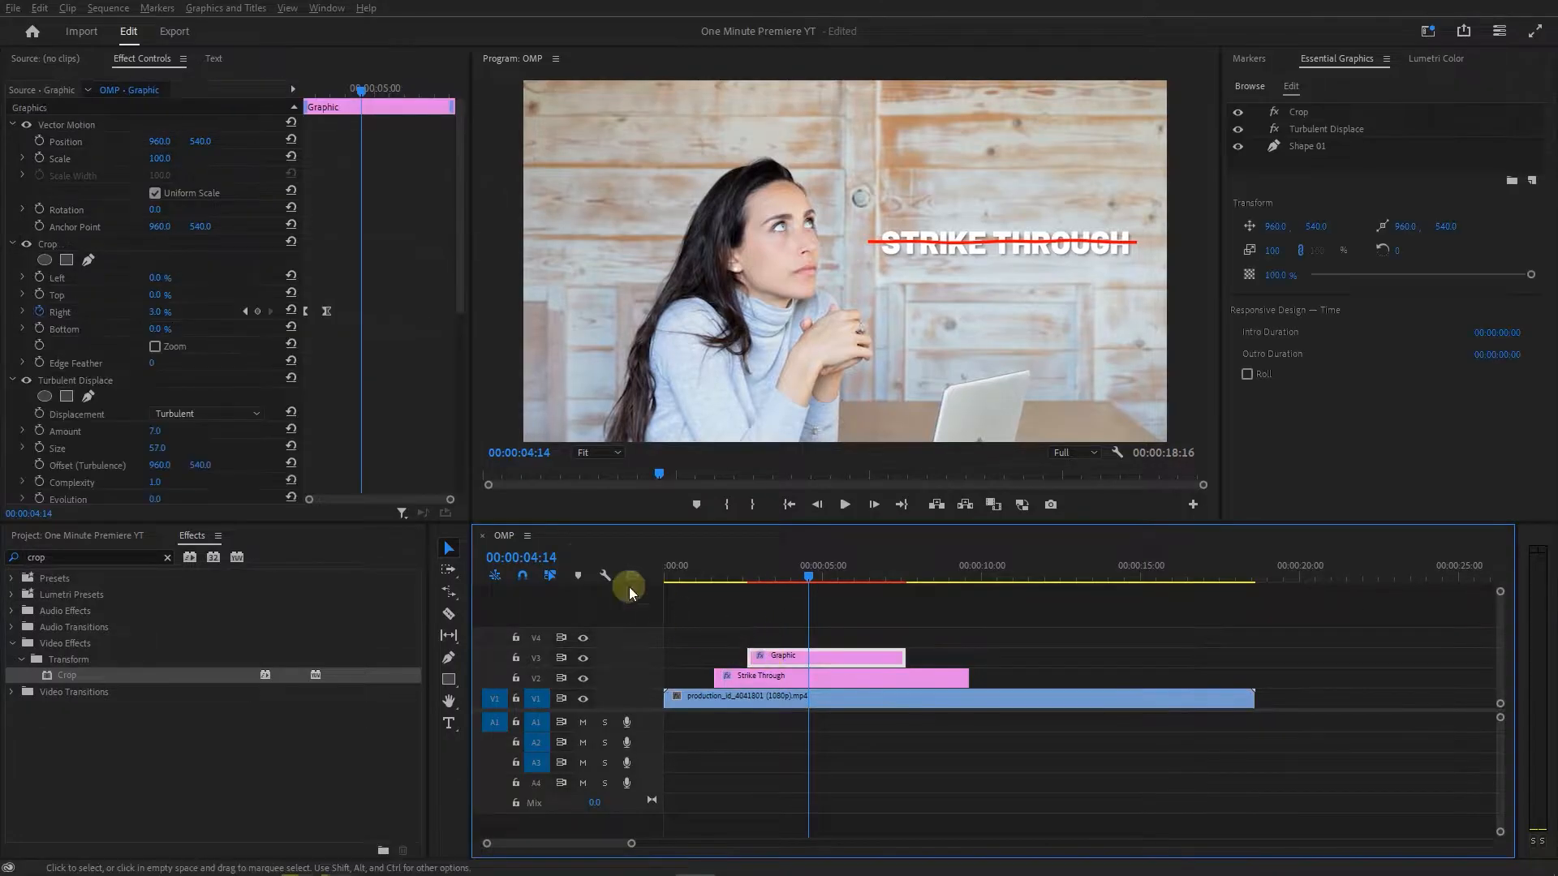
drag(328, 310, 346, 310)
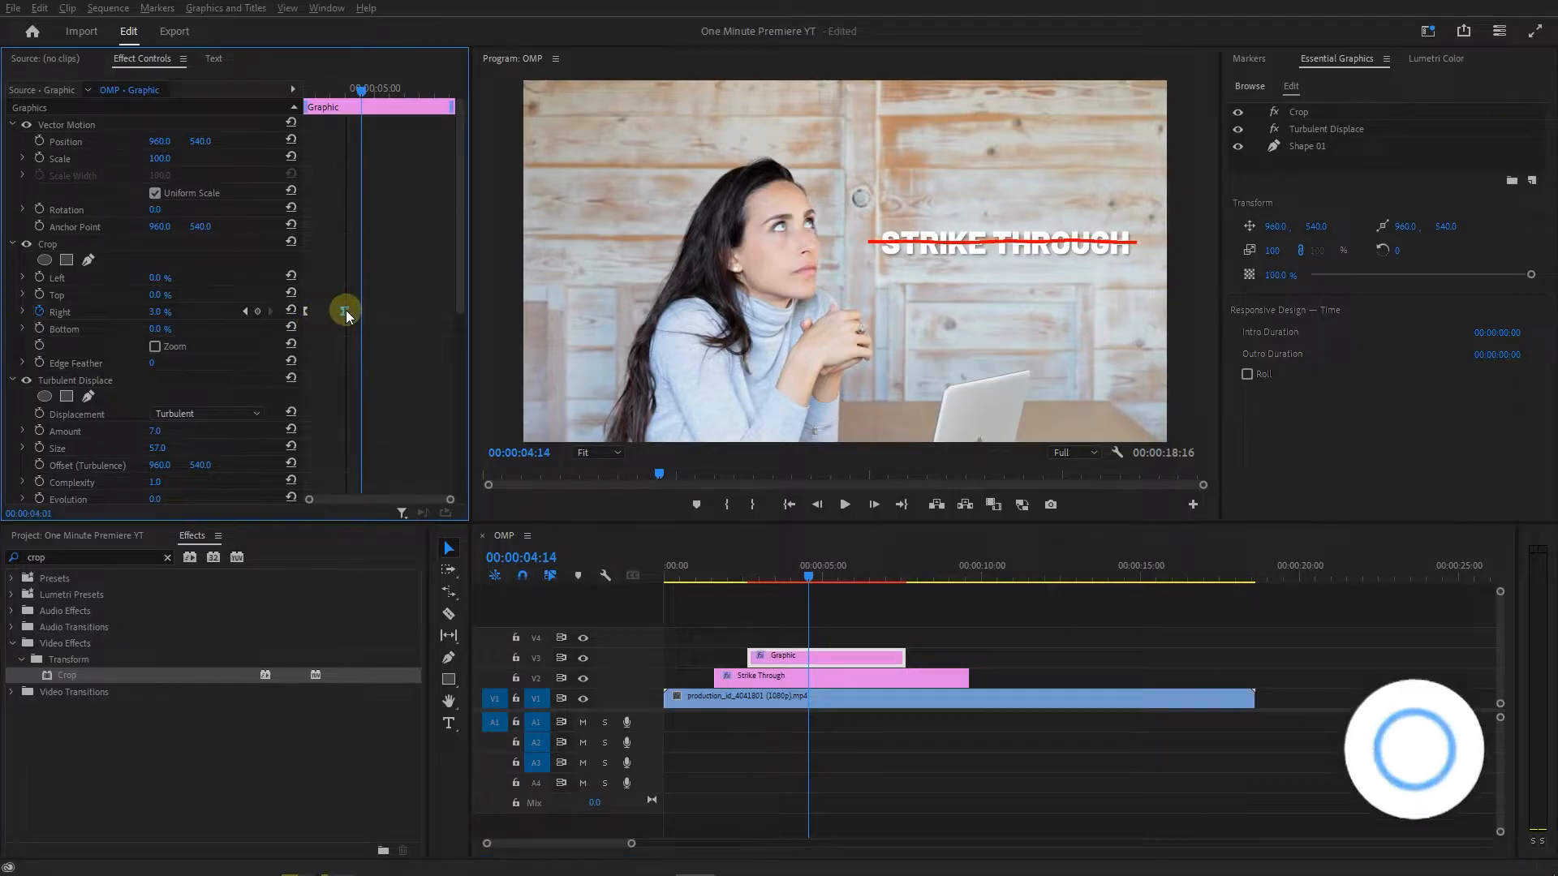
click(326, 93)
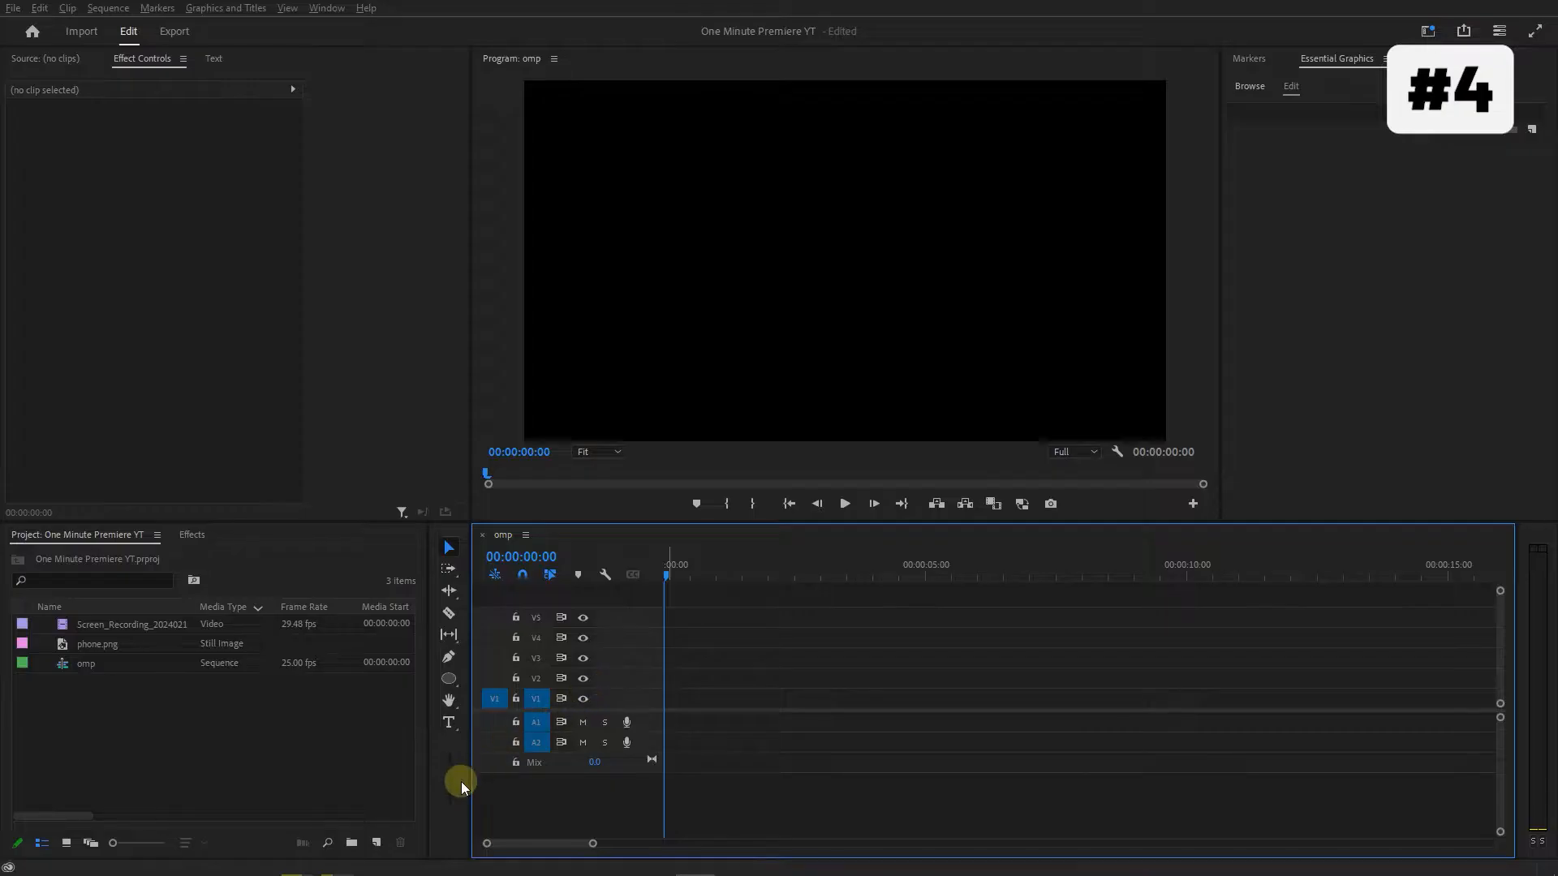
Create a black 1920 × 1080 color matte and lay it on V1 from the sequence start, lasting about 10 seconds.
click(378, 842)
click(409, 786)
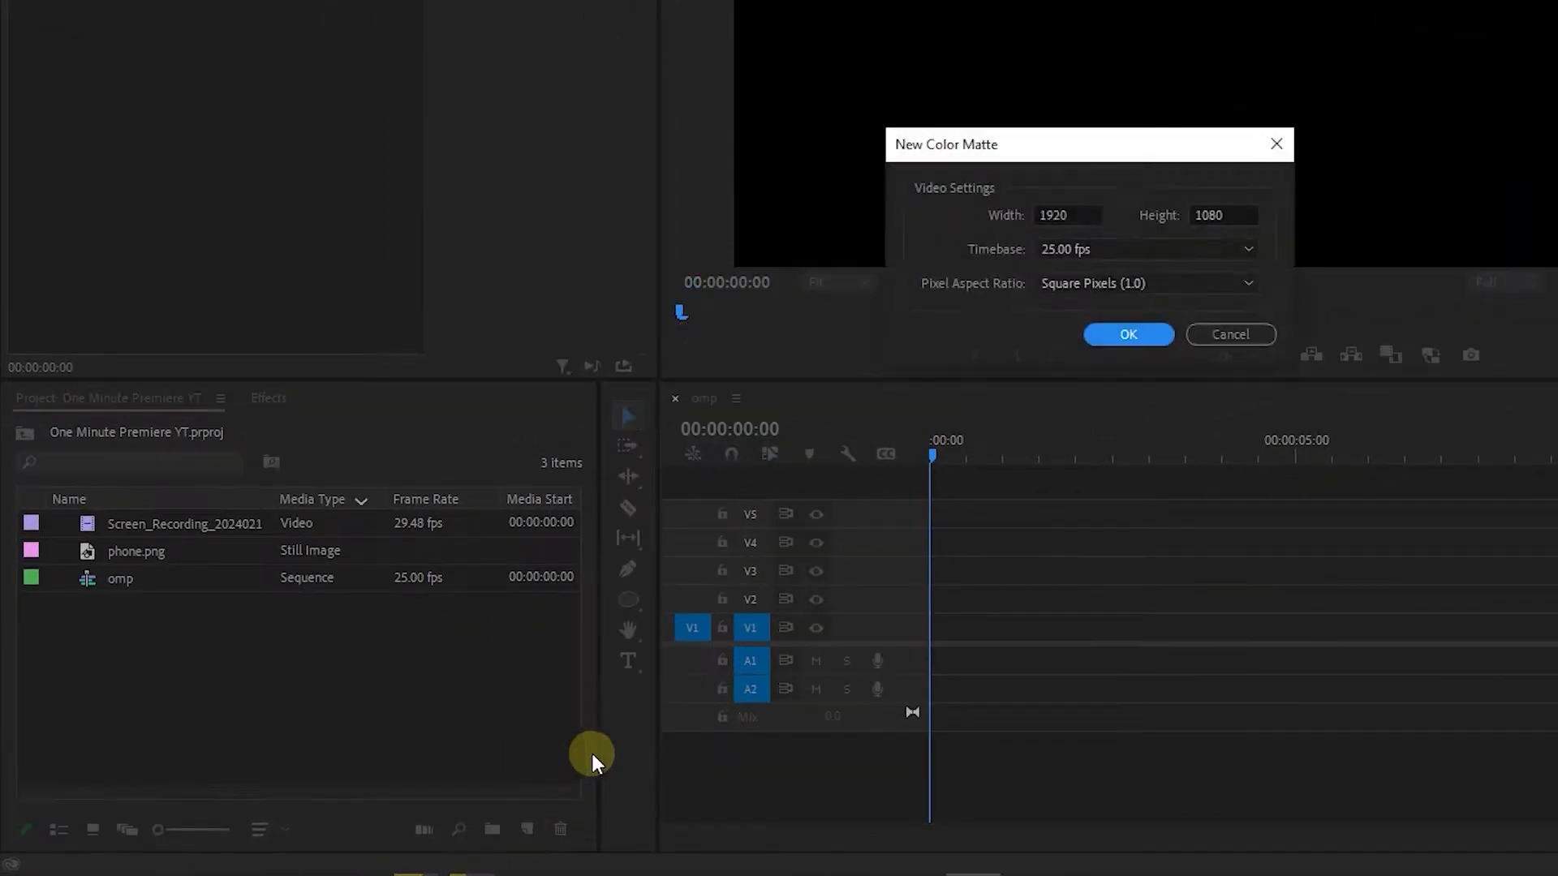
click(1144, 334)
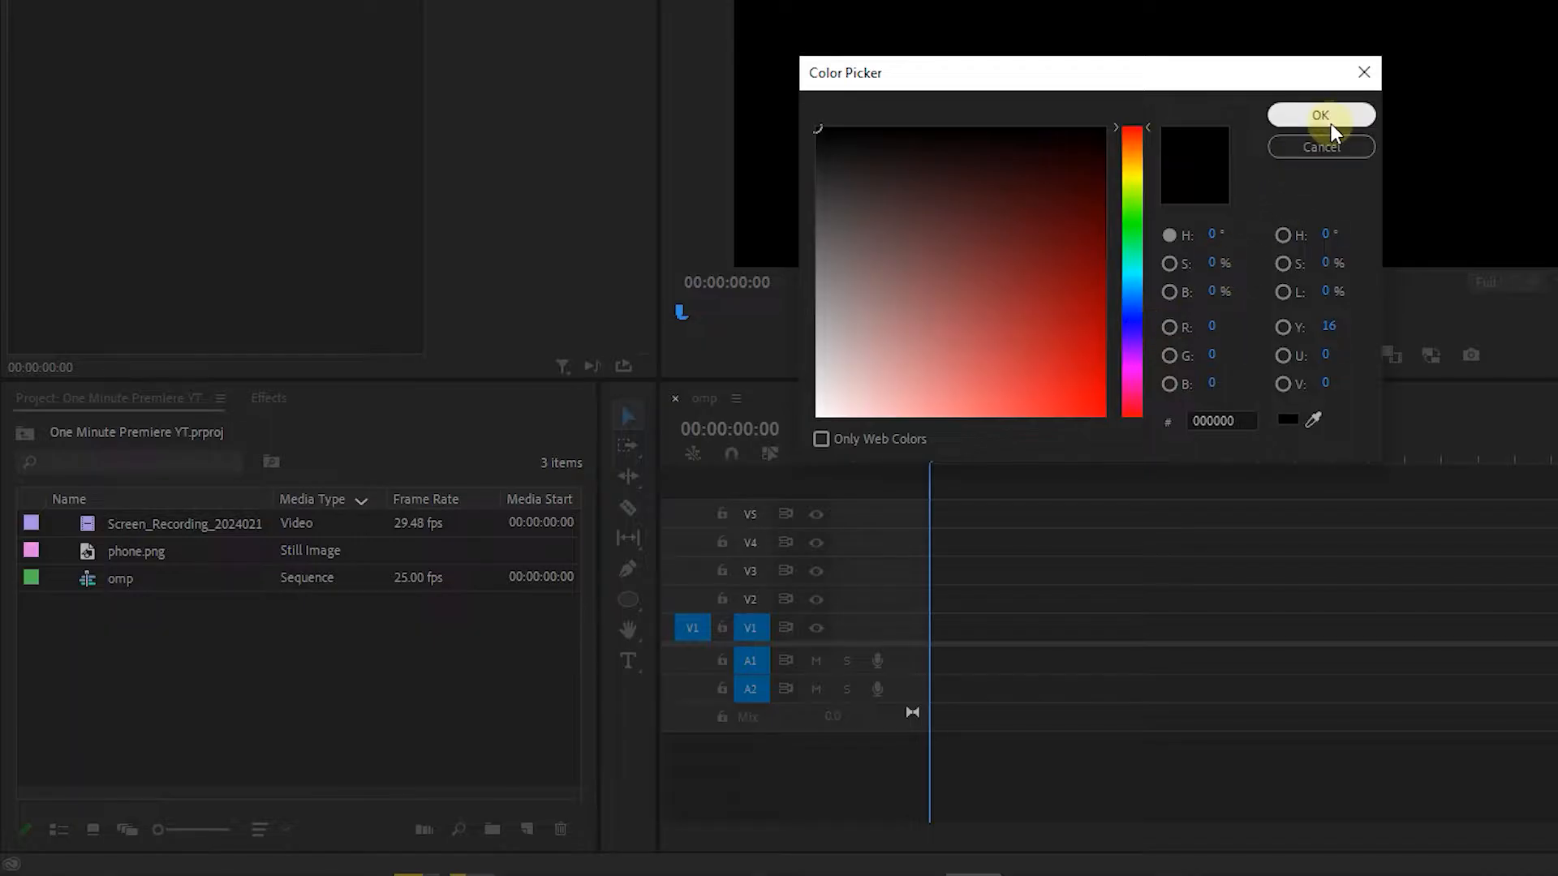
click(1321, 114)
click(1035, 296)
drag(98, 574, 930, 628)
drag(1288, 629, 1557, 628)
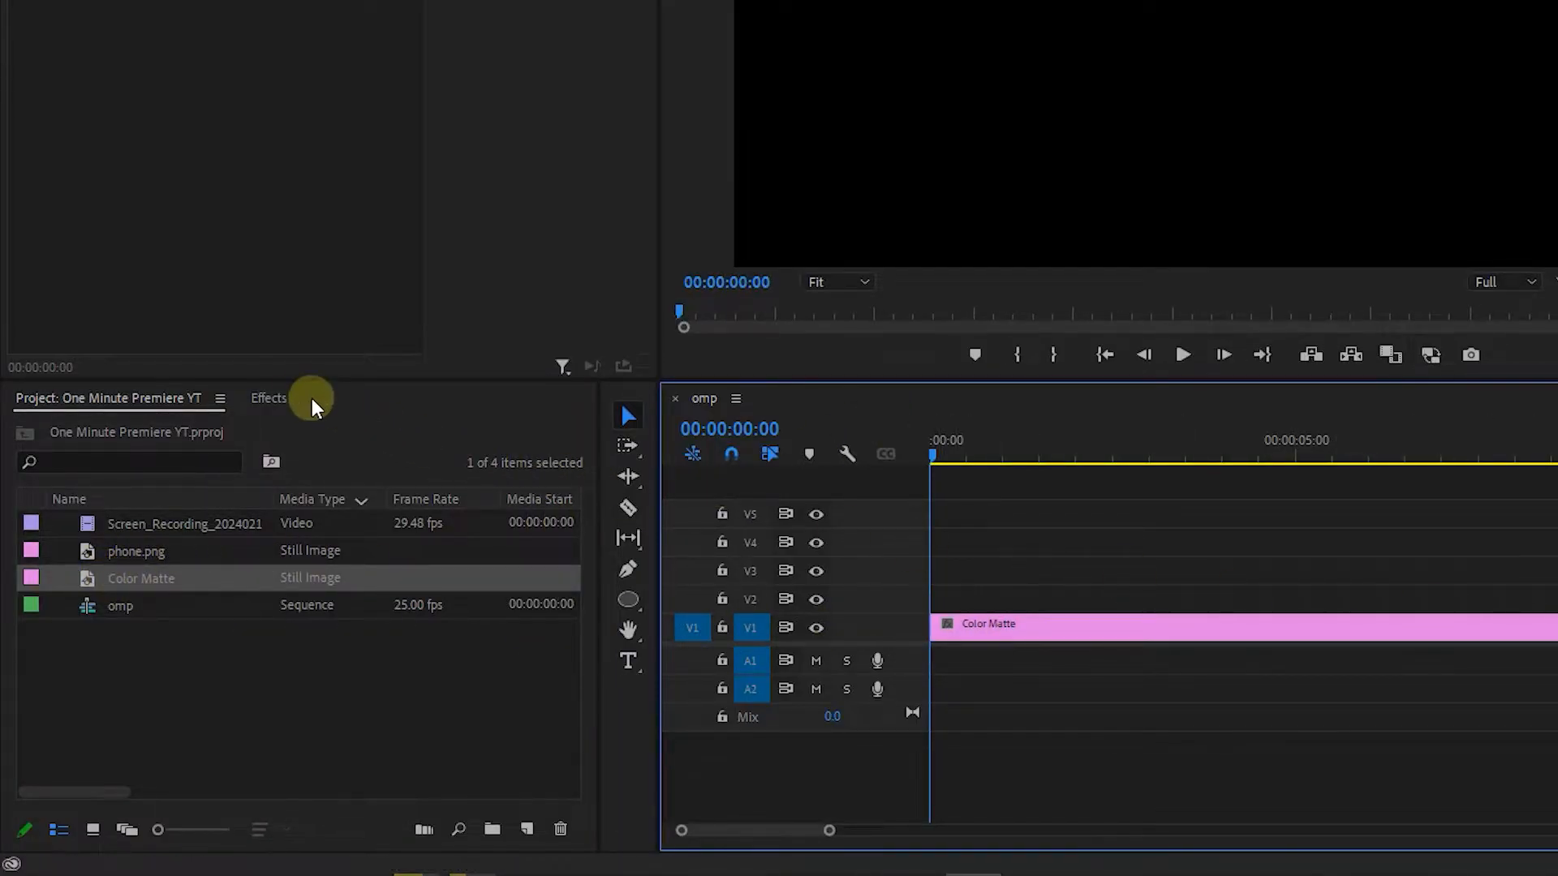
Find the 4-Color Gradient effect and apply it to the Color Matte clip.
click(271, 398)
click(191, 430)
text(4 color gradient)
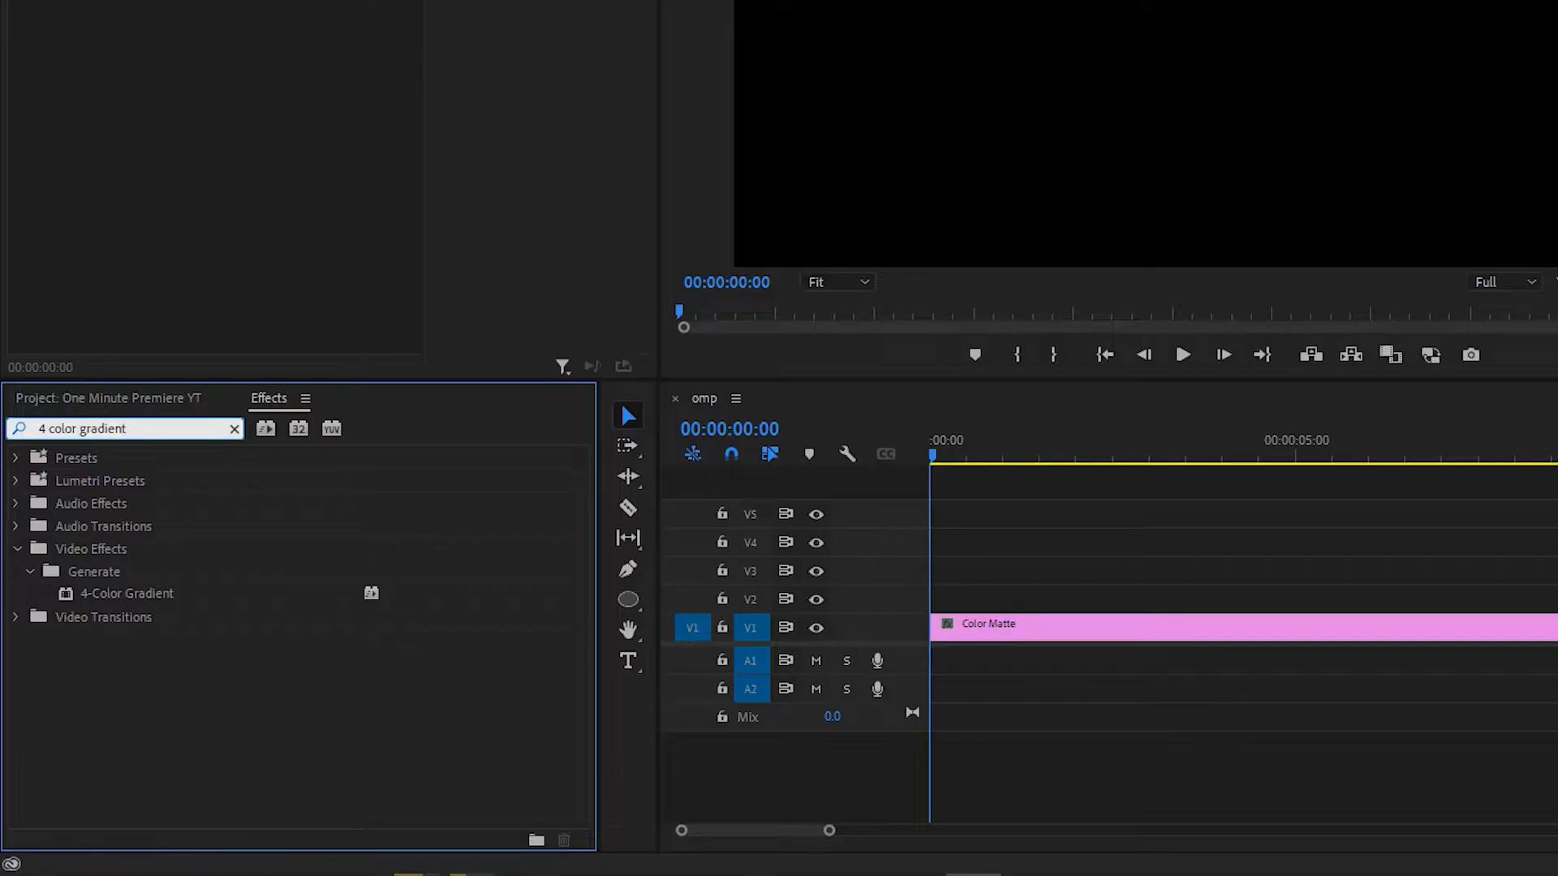
drag(87, 593, 1094, 625)
click(771, 698)
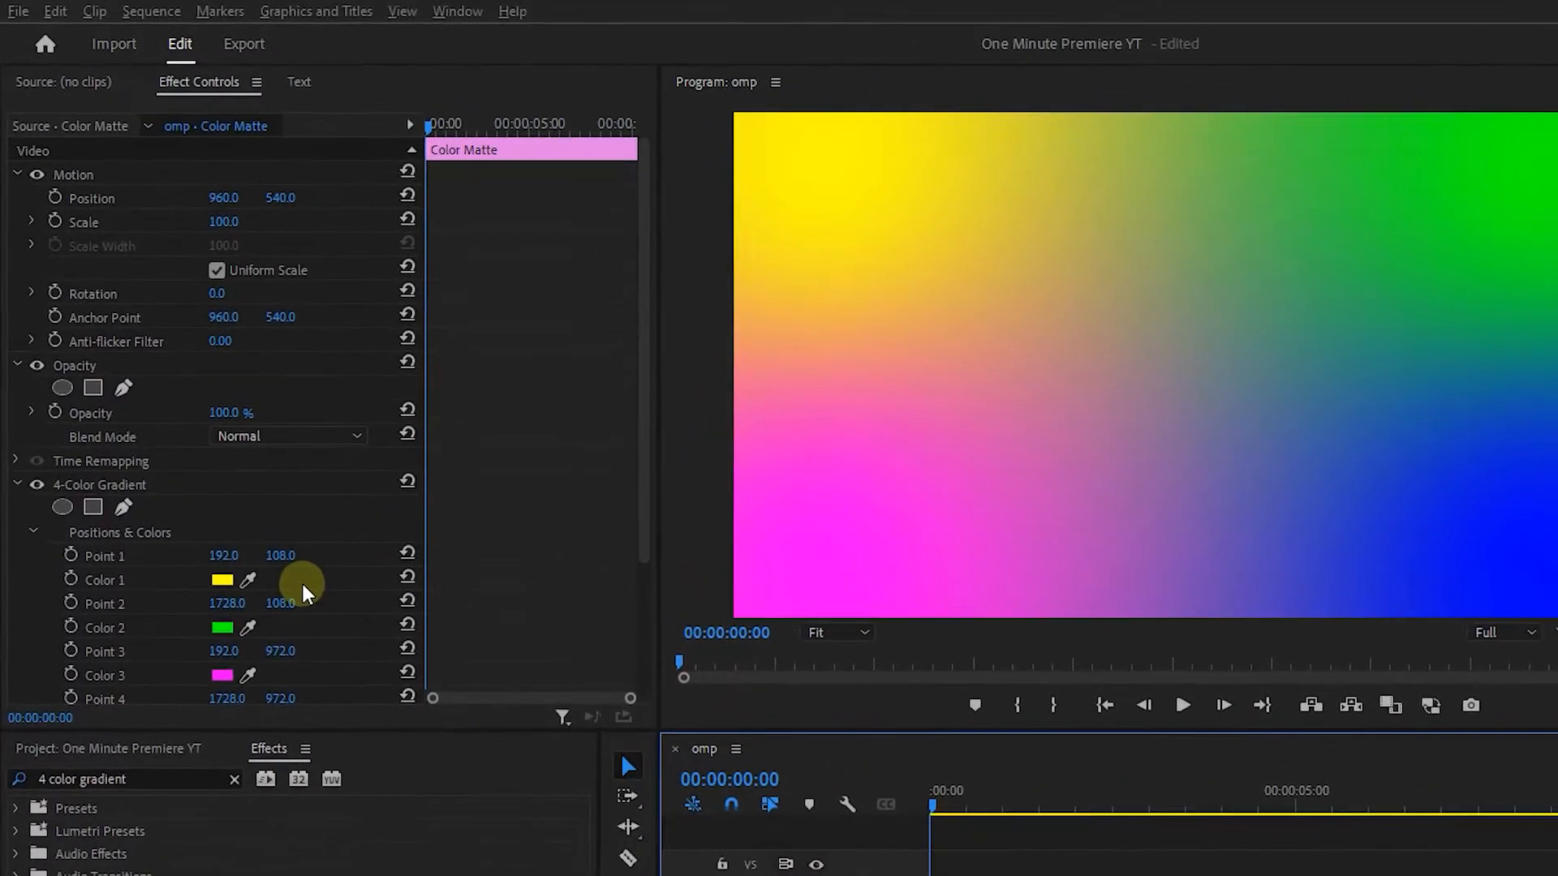
Set the gradient's four colors to pastel yellow, green, pink and lavender blue.
scroll(217, 421, down, 3)
click(220, 444)
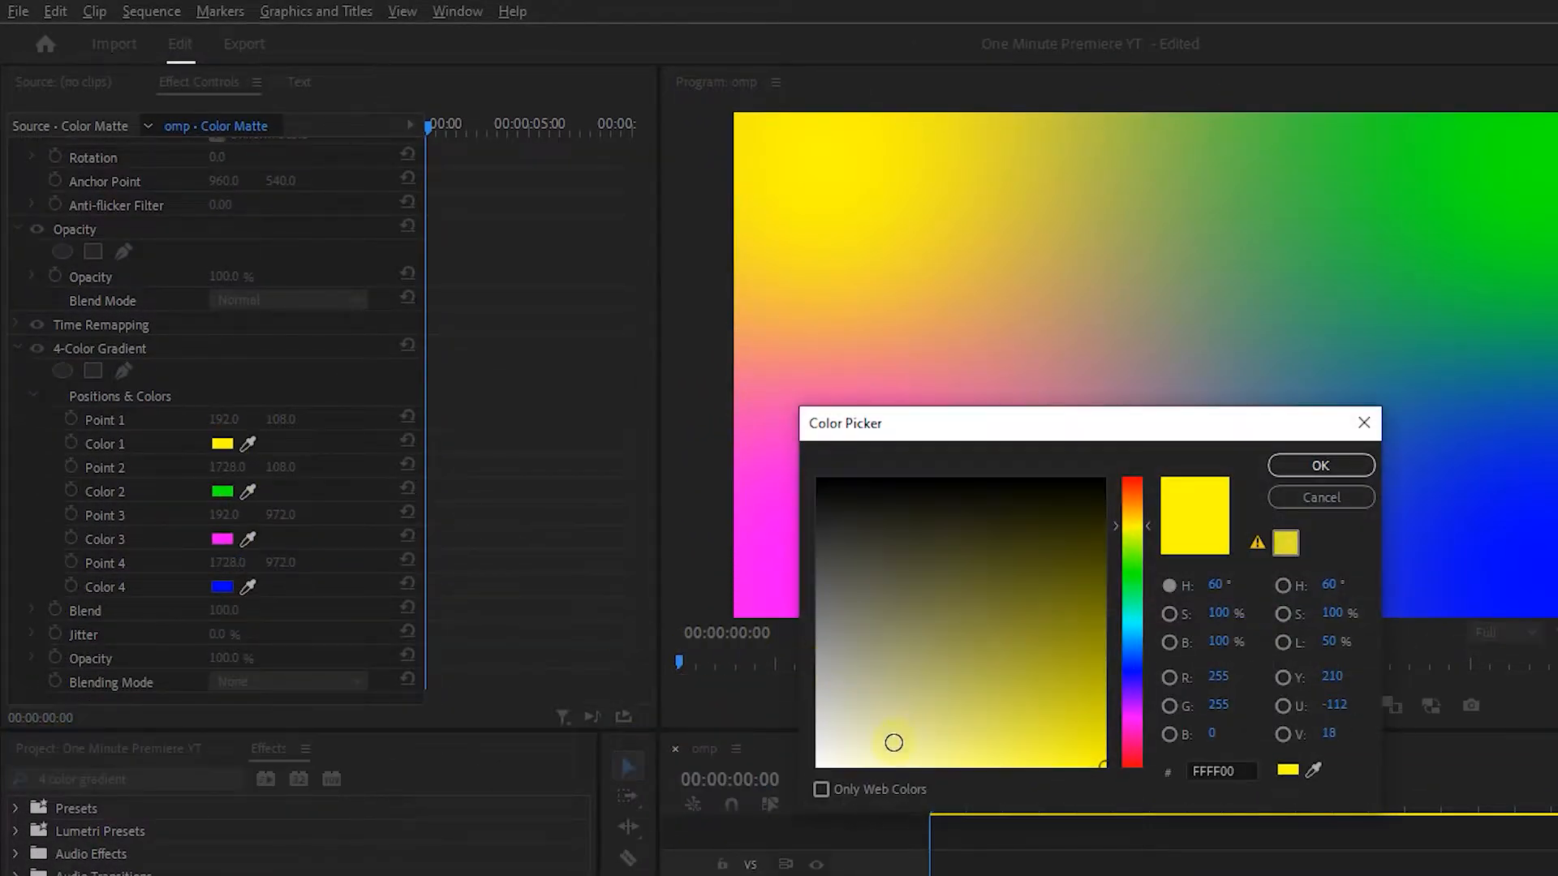
click(898, 769)
click(1297, 464)
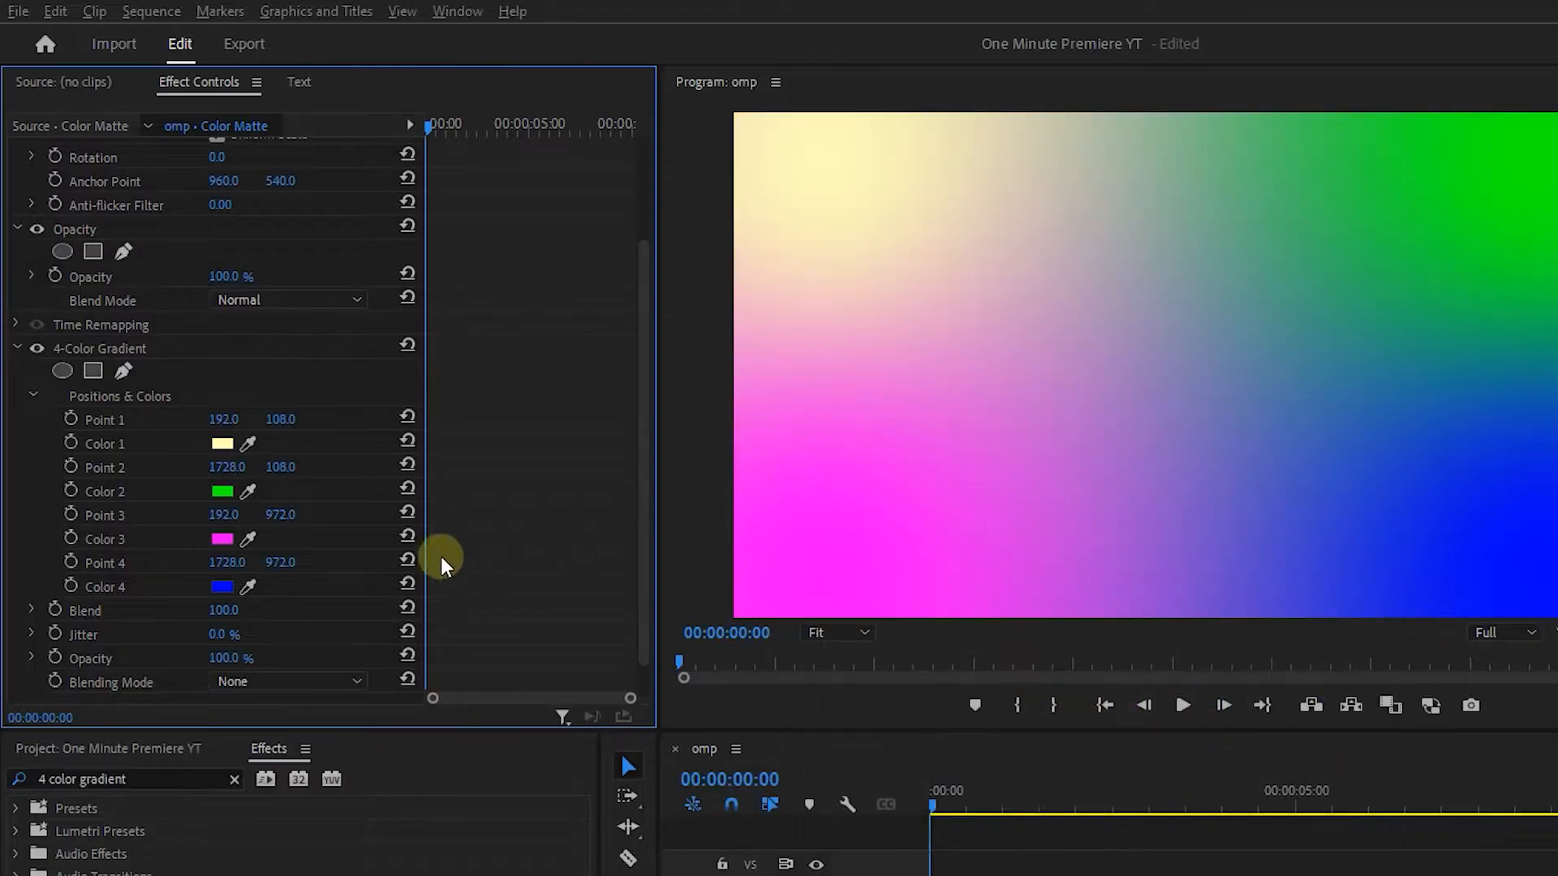
click(221, 492)
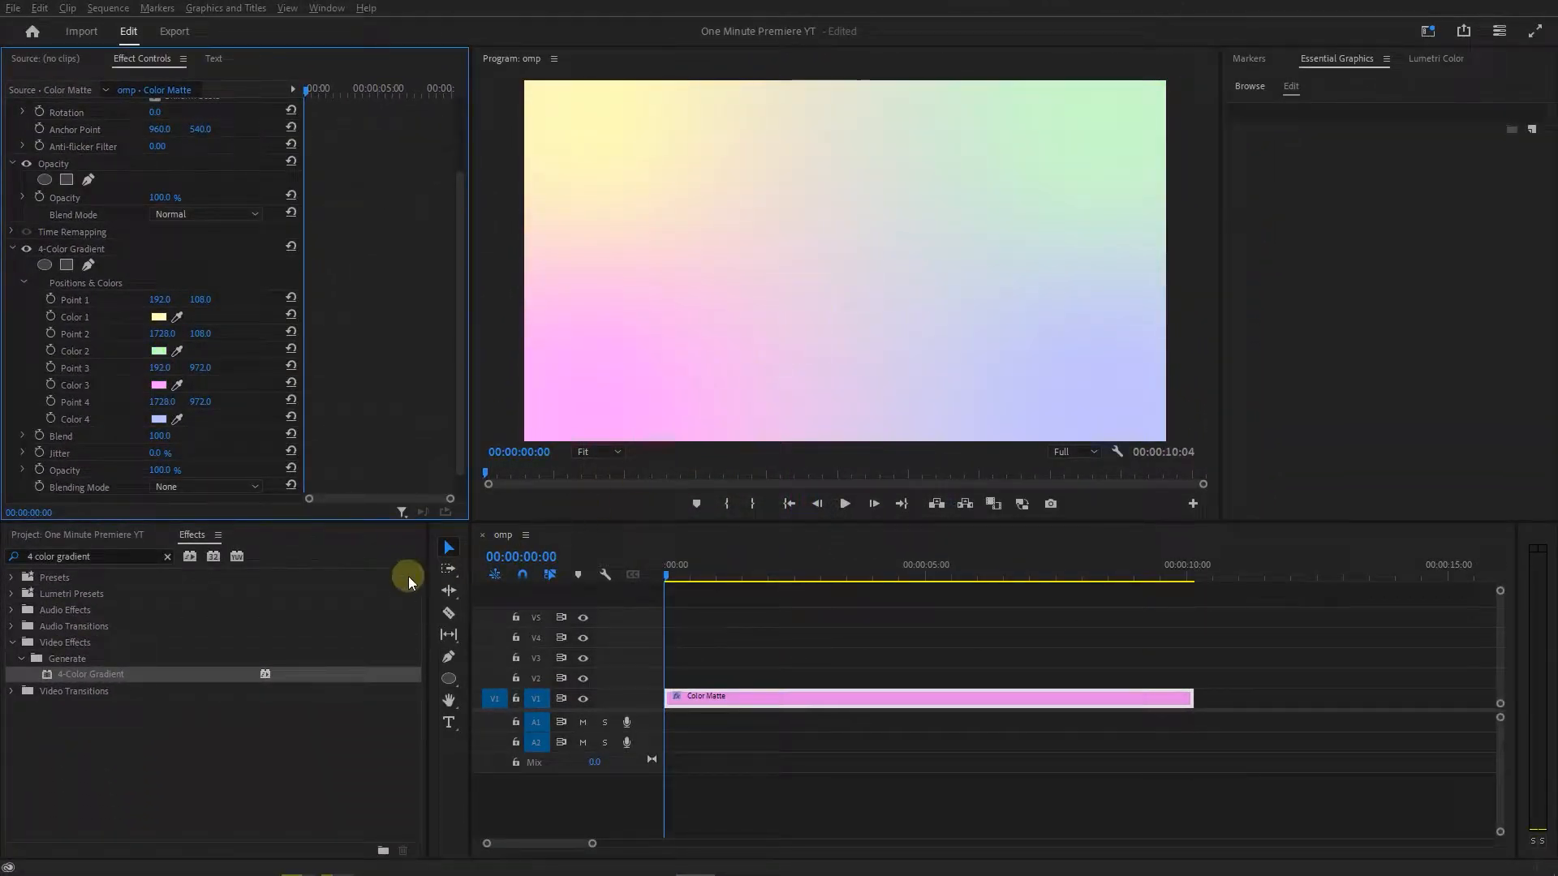
Place phone.png on V2 above the color matte and extend it to the matte's end.
click(120, 534)
drag(93, 643, 654, 680)
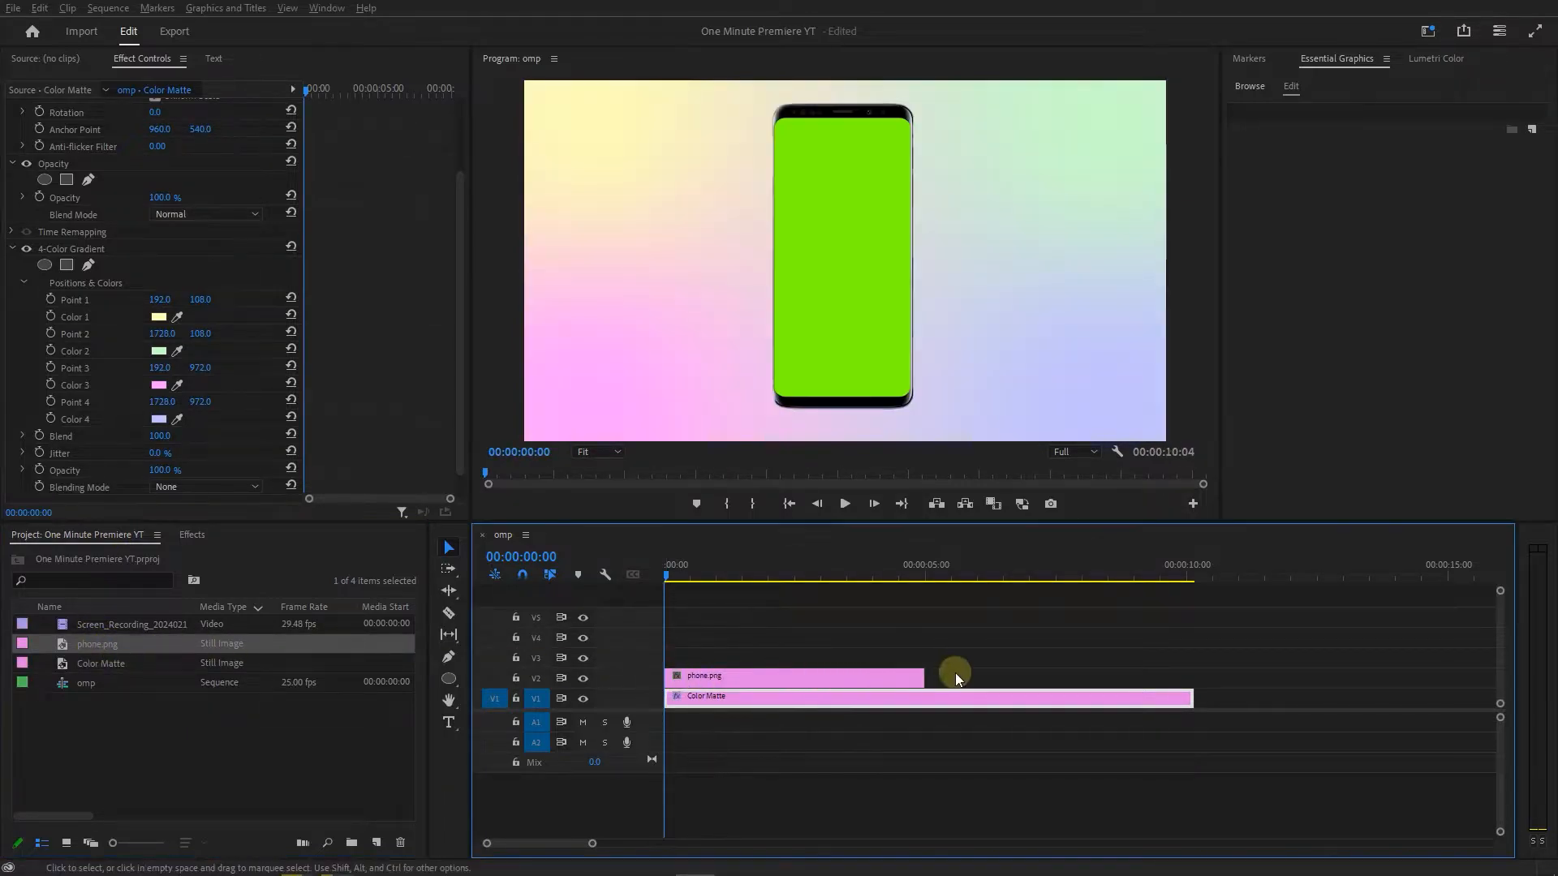
drag(917, 677, 1190, 674)
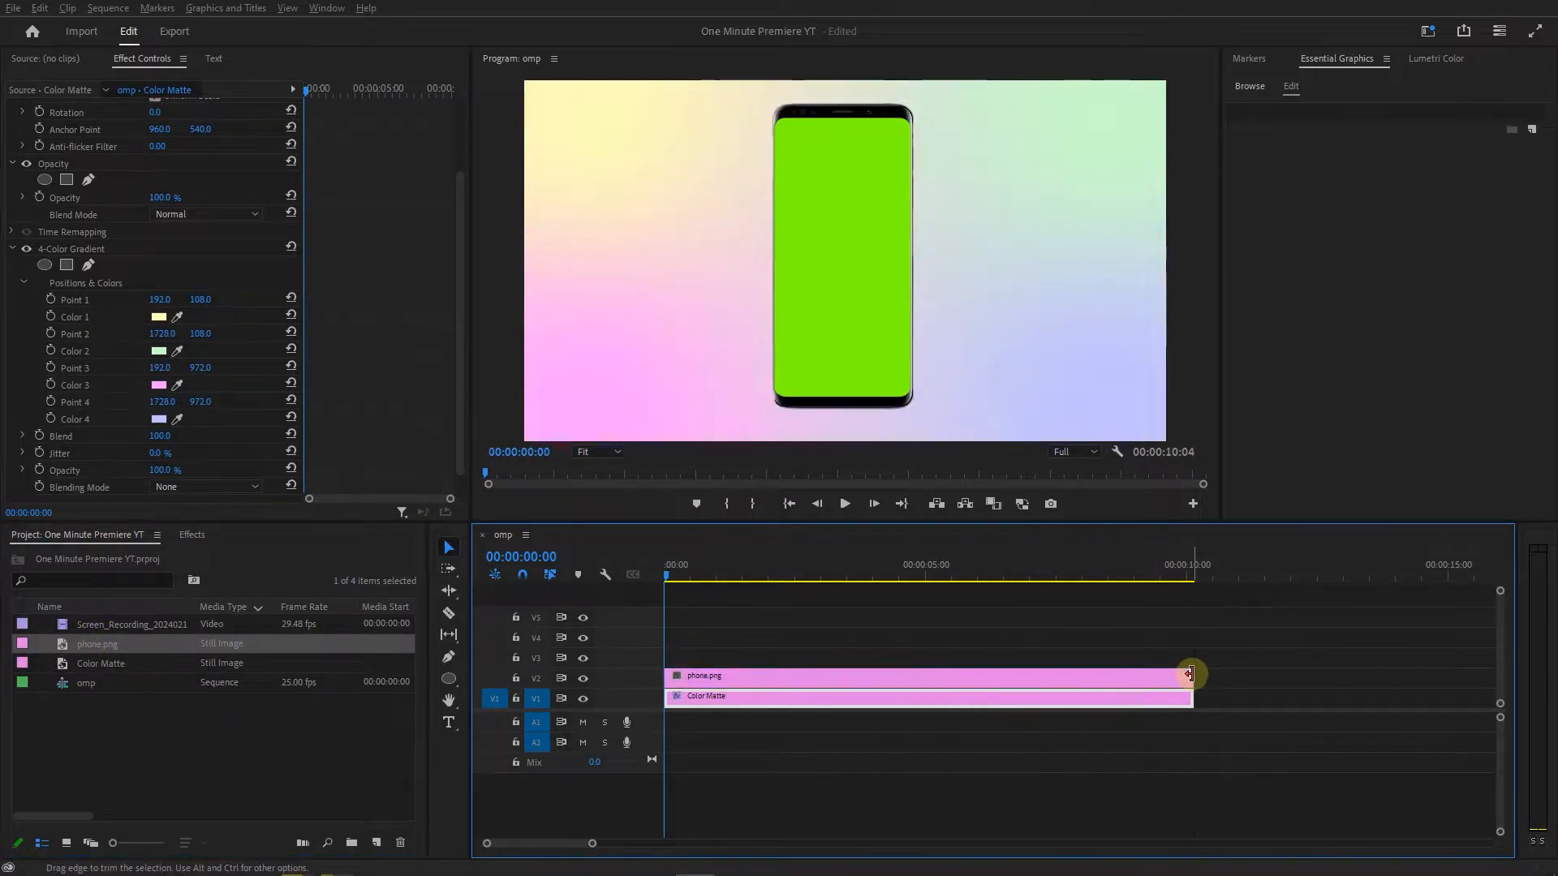
click(864, 677)
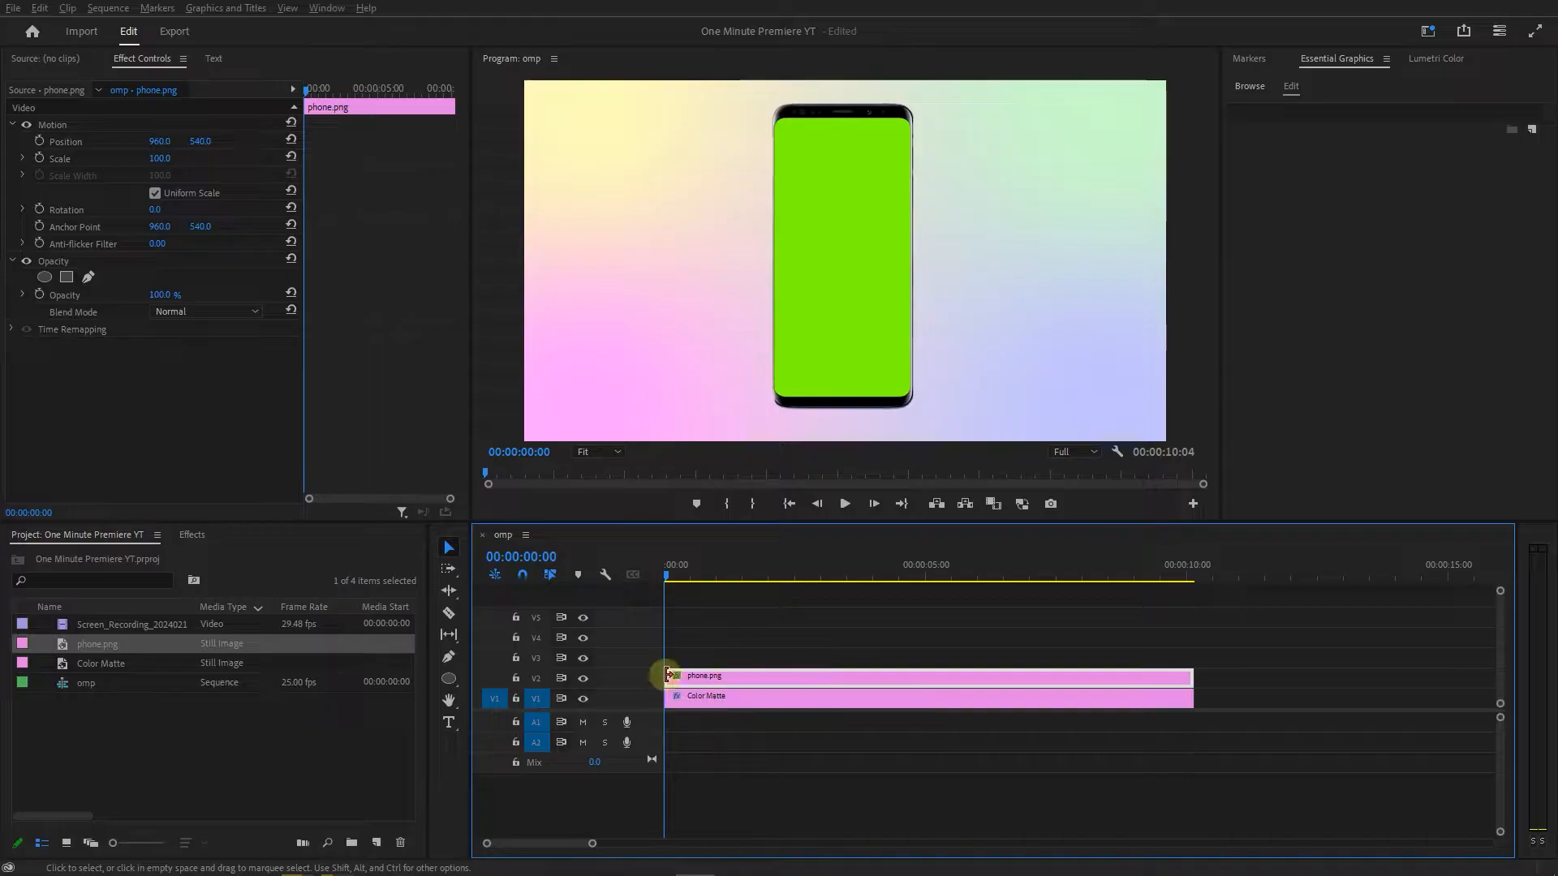
Place the screen recording video on V3 and cut off the part running past the phone clip's end.
drag(126, 627, 660, 668)
key(c)
click(1198, 658)
key(v)
click(1216, 659)
key(Delete)
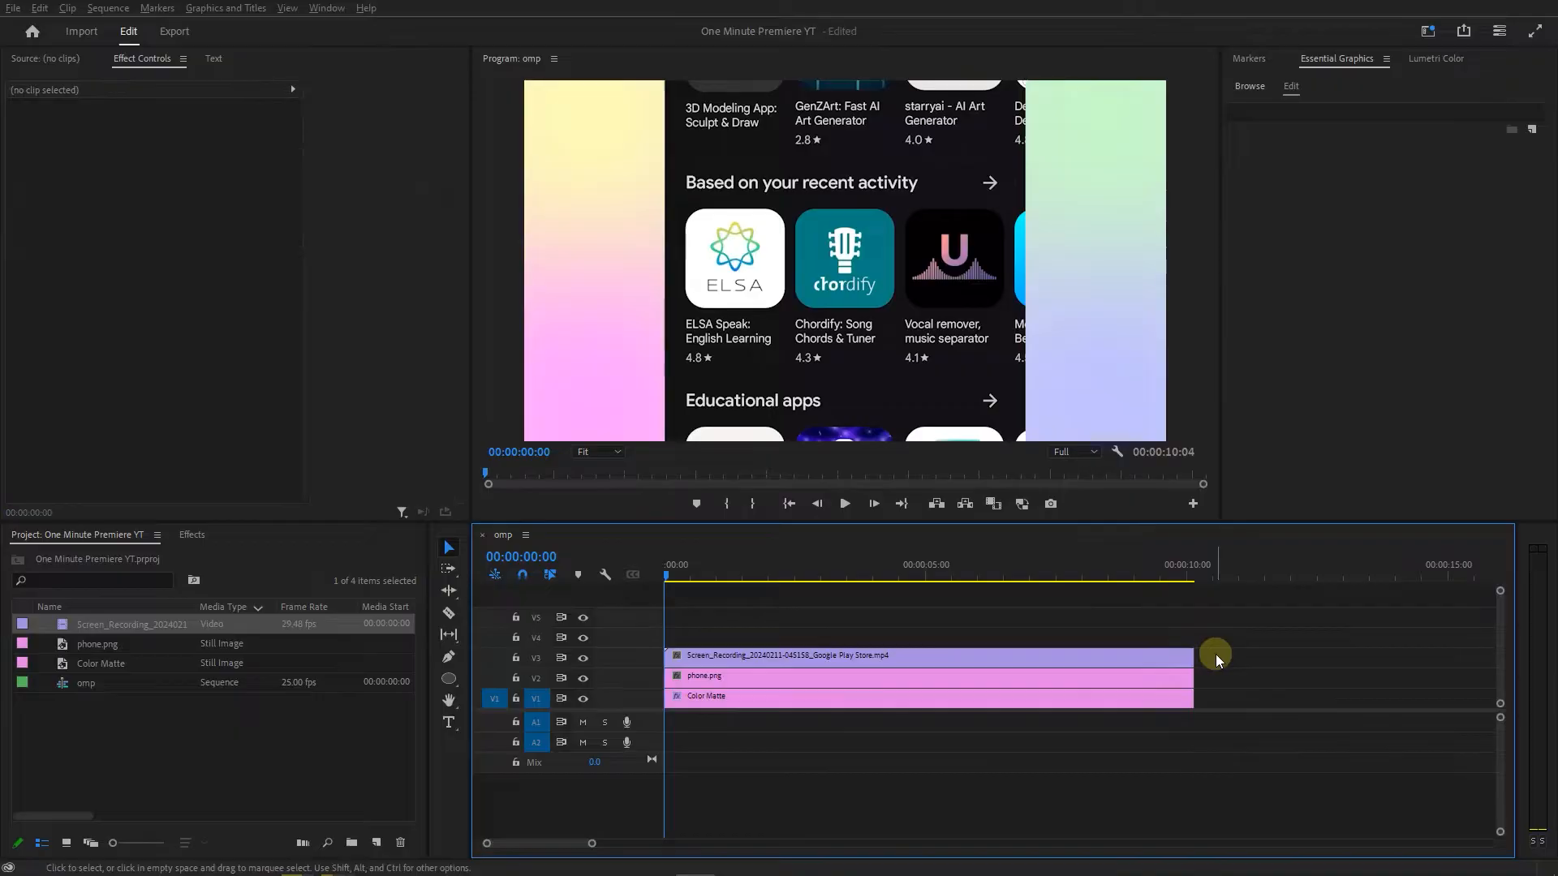
Scale the screen recording to 33 and apply the Roughen Edges effect to it.
click(844, 664)
drag(156, 157, 102, 156)
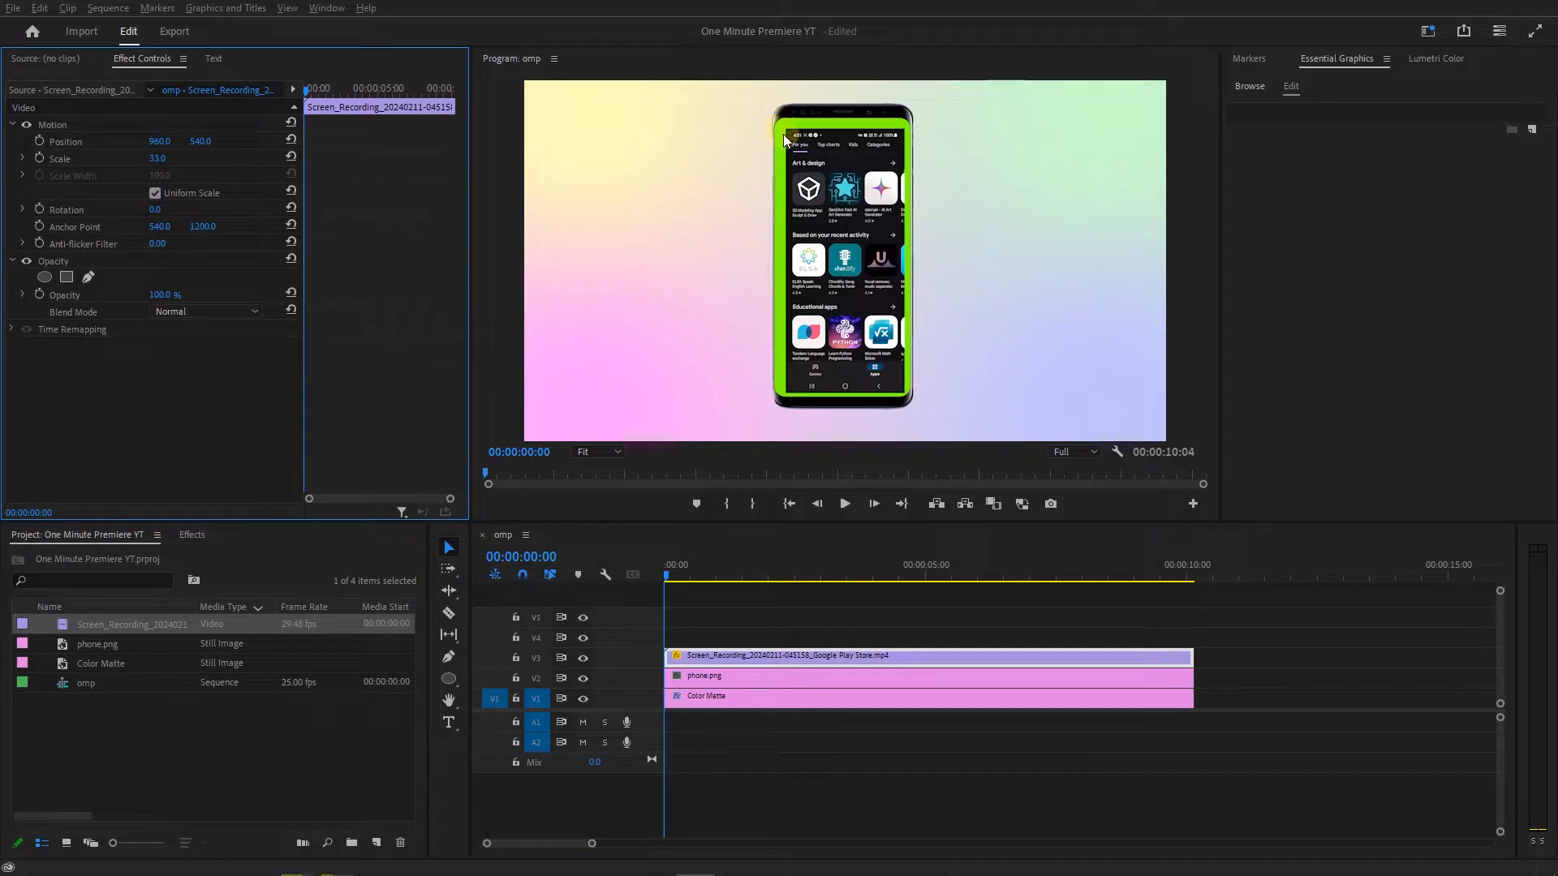
click(193, 535)
click(117, 556)
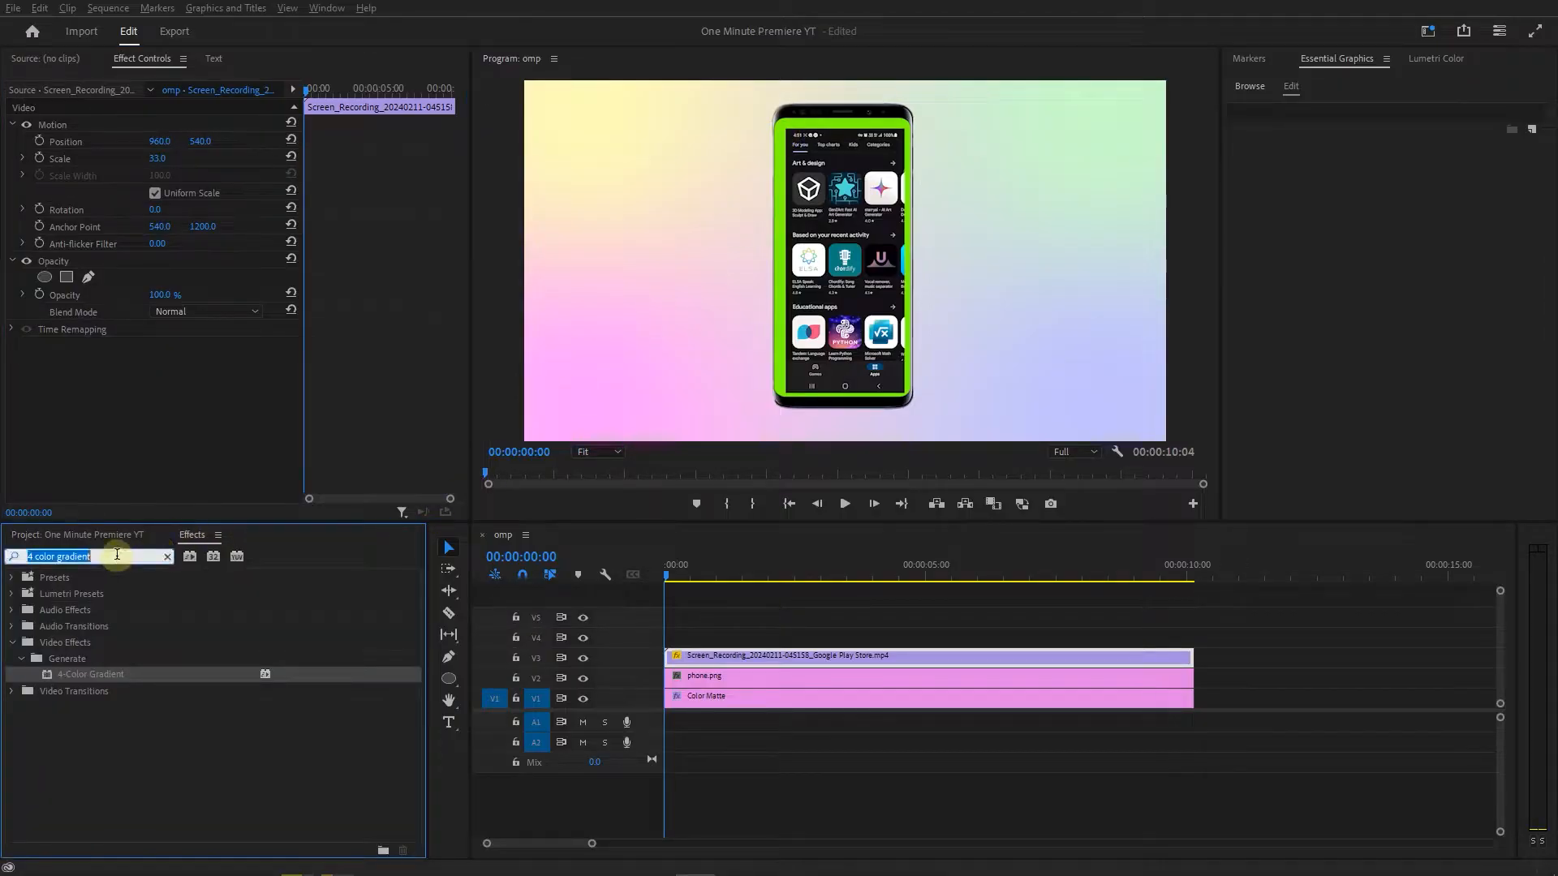
text(roughen e)
drag(63, 676, 797, 654)
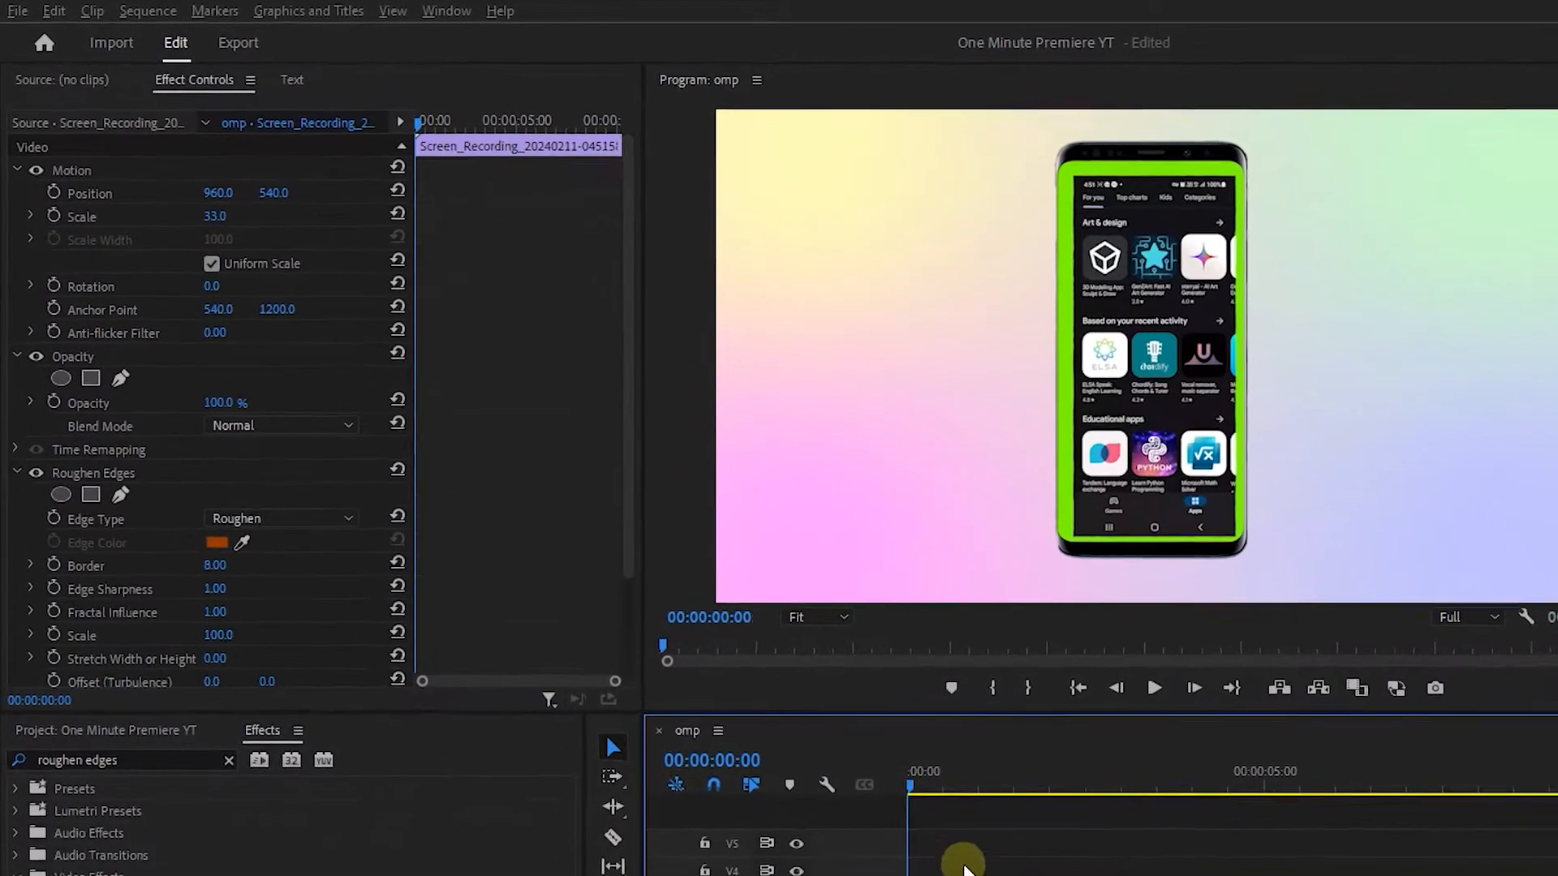
Set Roughen Edges to edge type Cut, with Border 150, Edge Sharpness 10 and Fractal Influence 0.
click(301, 519)
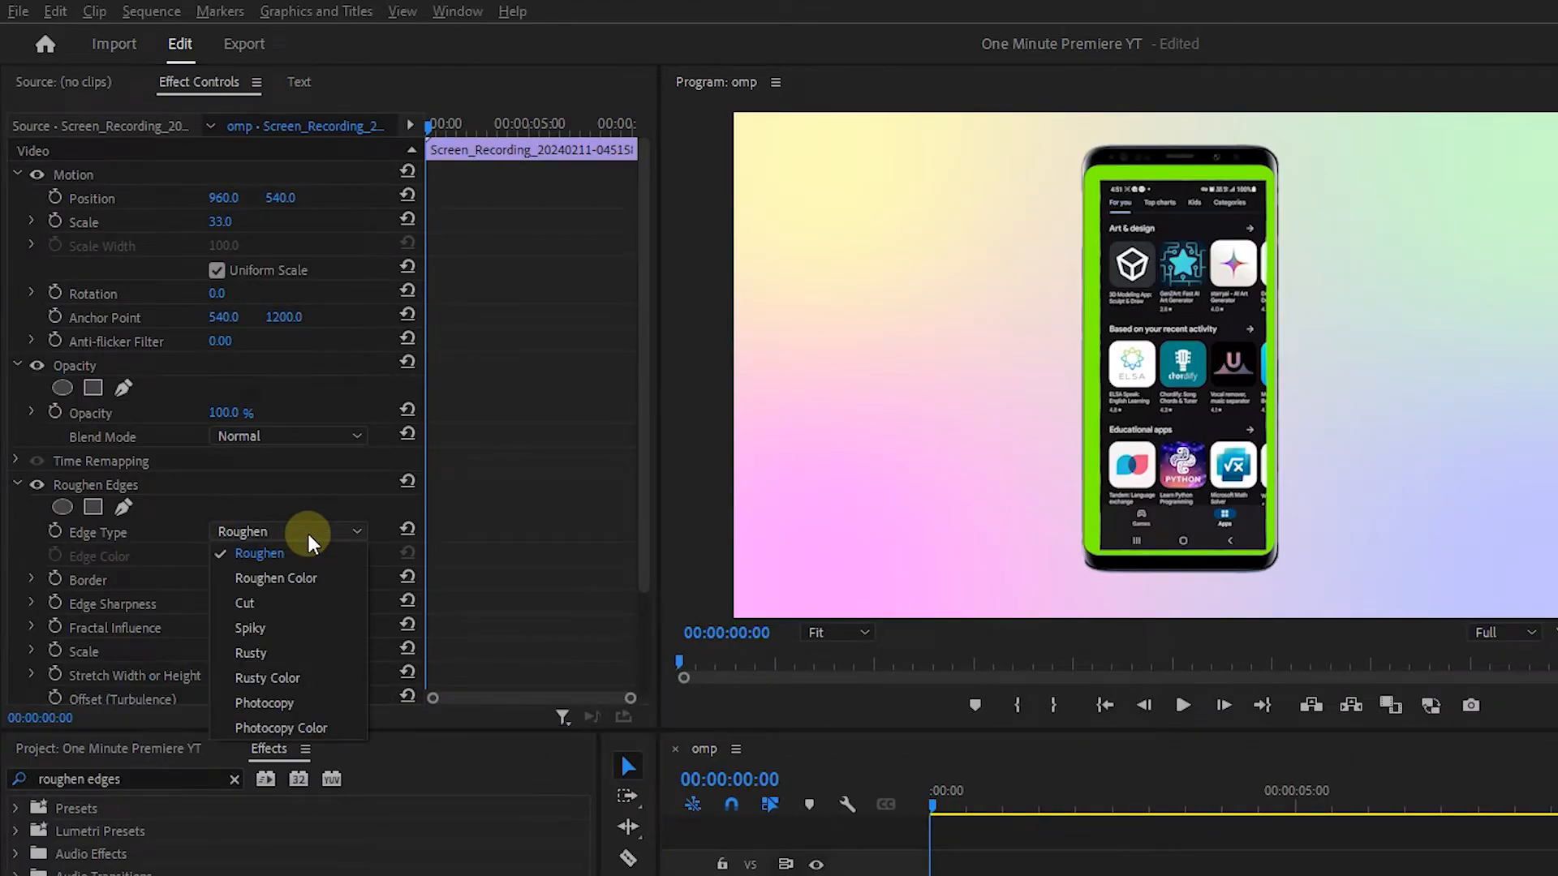
click(258, 579)
text(150)
click(243, 603)
text(10)
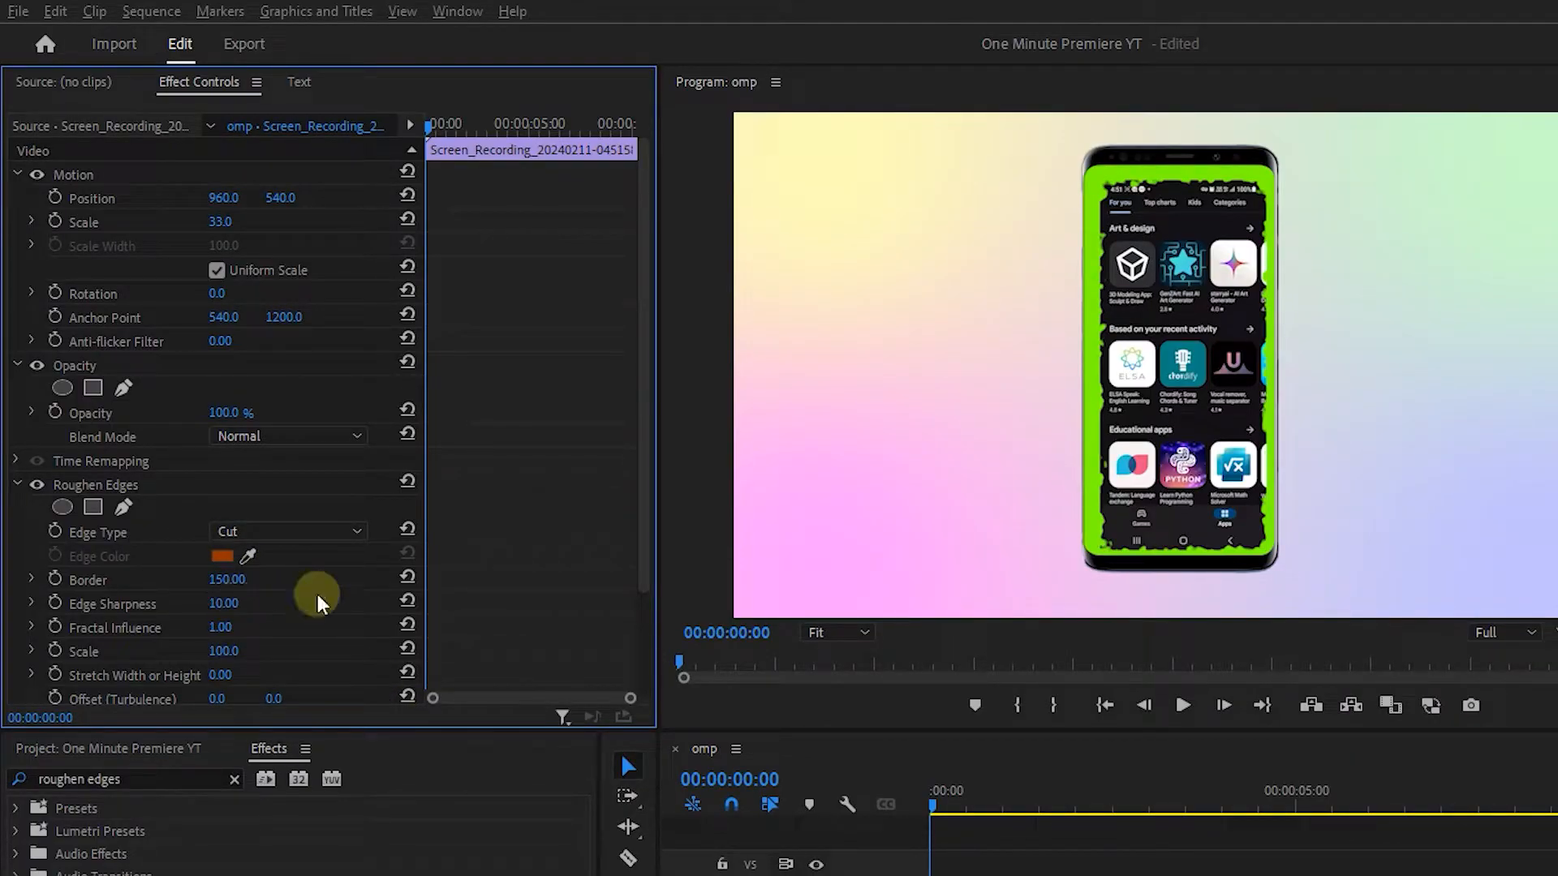
key(Return)
drag(265, 638, 235, 628)
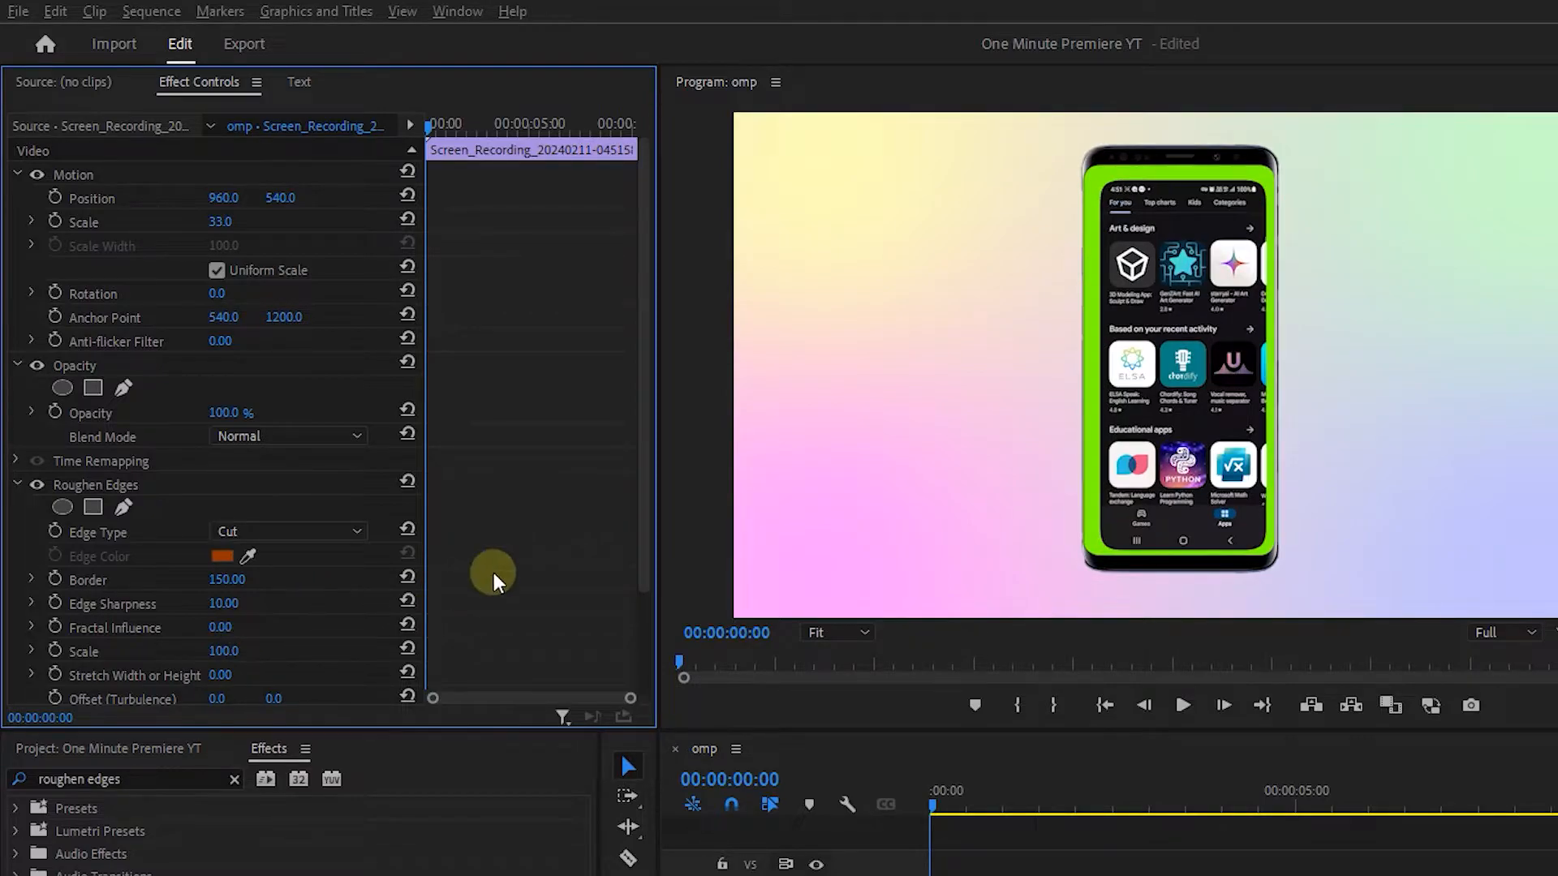
Fit the recording to the phone screen with non-uniform scale height 35 and width 38, positioned at 945.4, 537.6.
click(31, 222)
drag(220, 221, 257, 224)
click(217, 315)
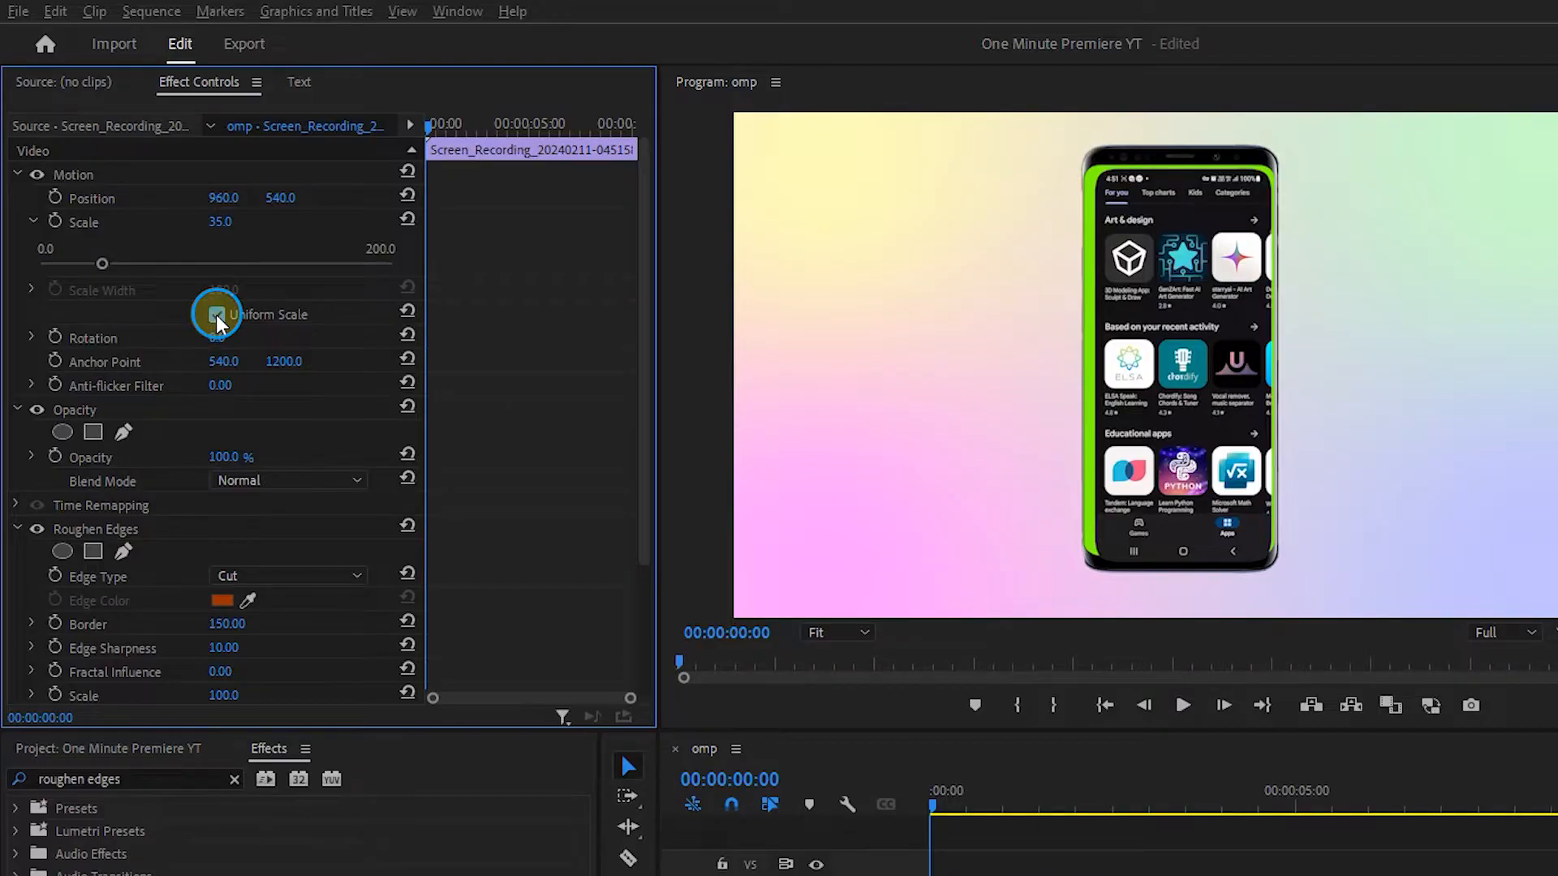
drag(235, 292, 169, 293)
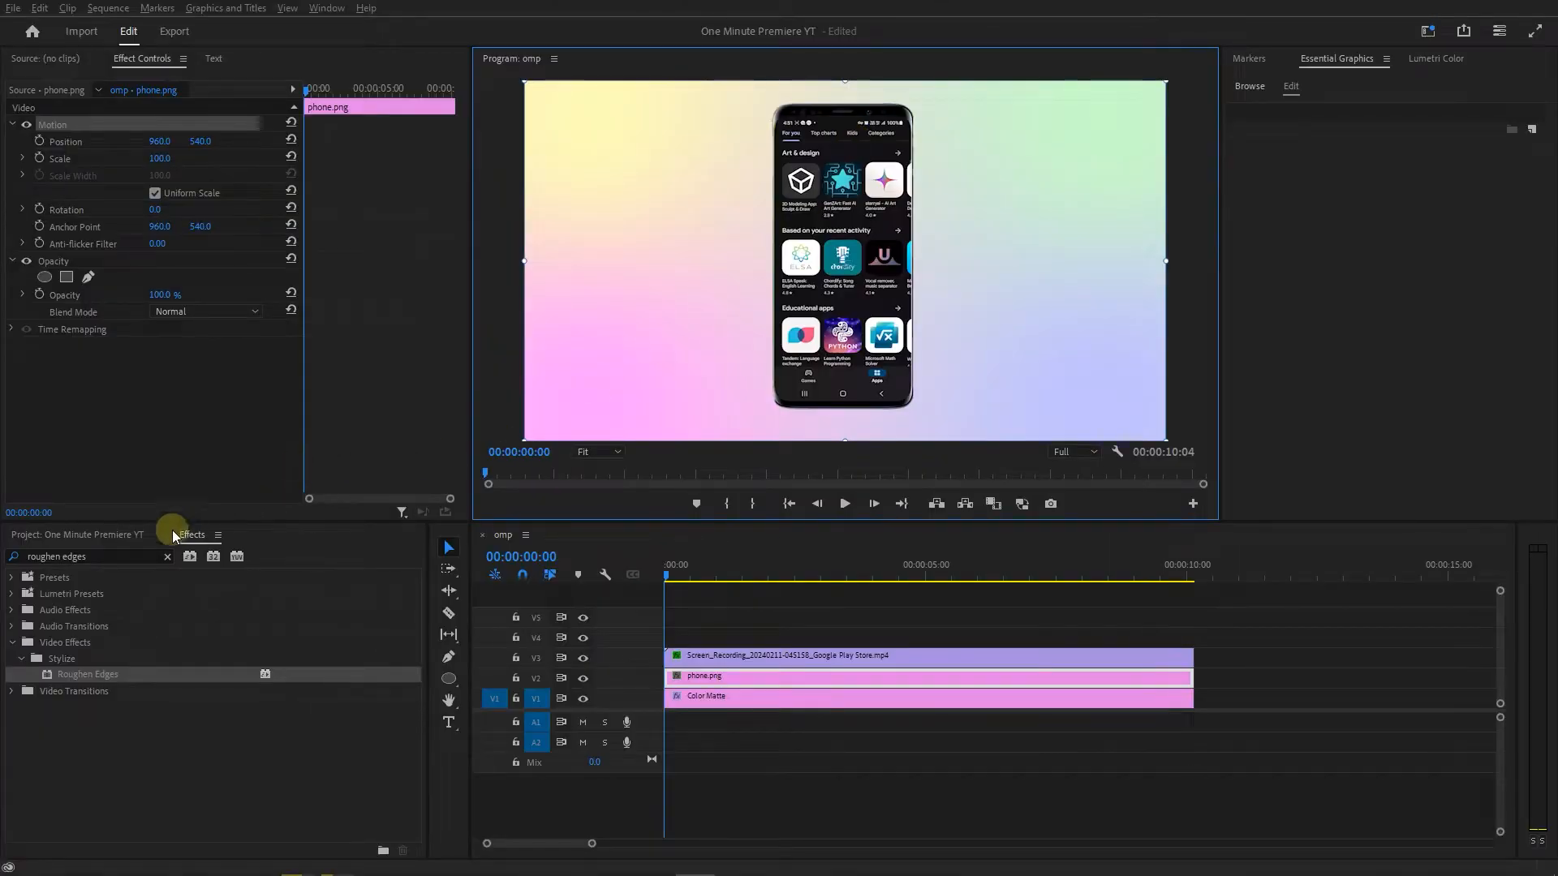
Find the Corner Pin effect and apply it to the phone.png clip.
click(118, 551)
key(ctrl+a)
key(BackSpace)
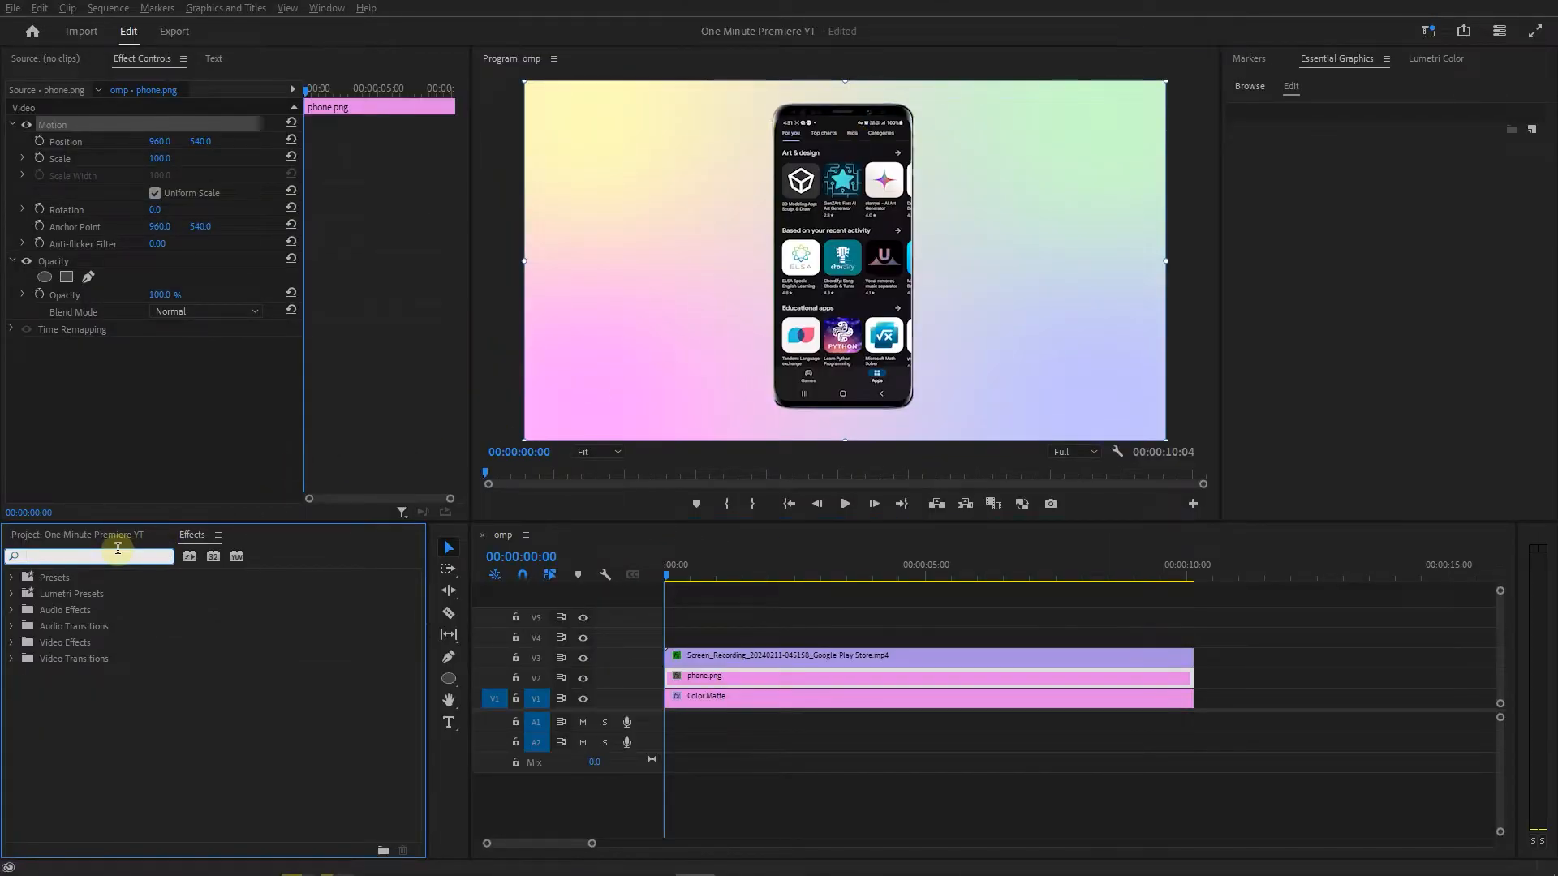
text(corner)
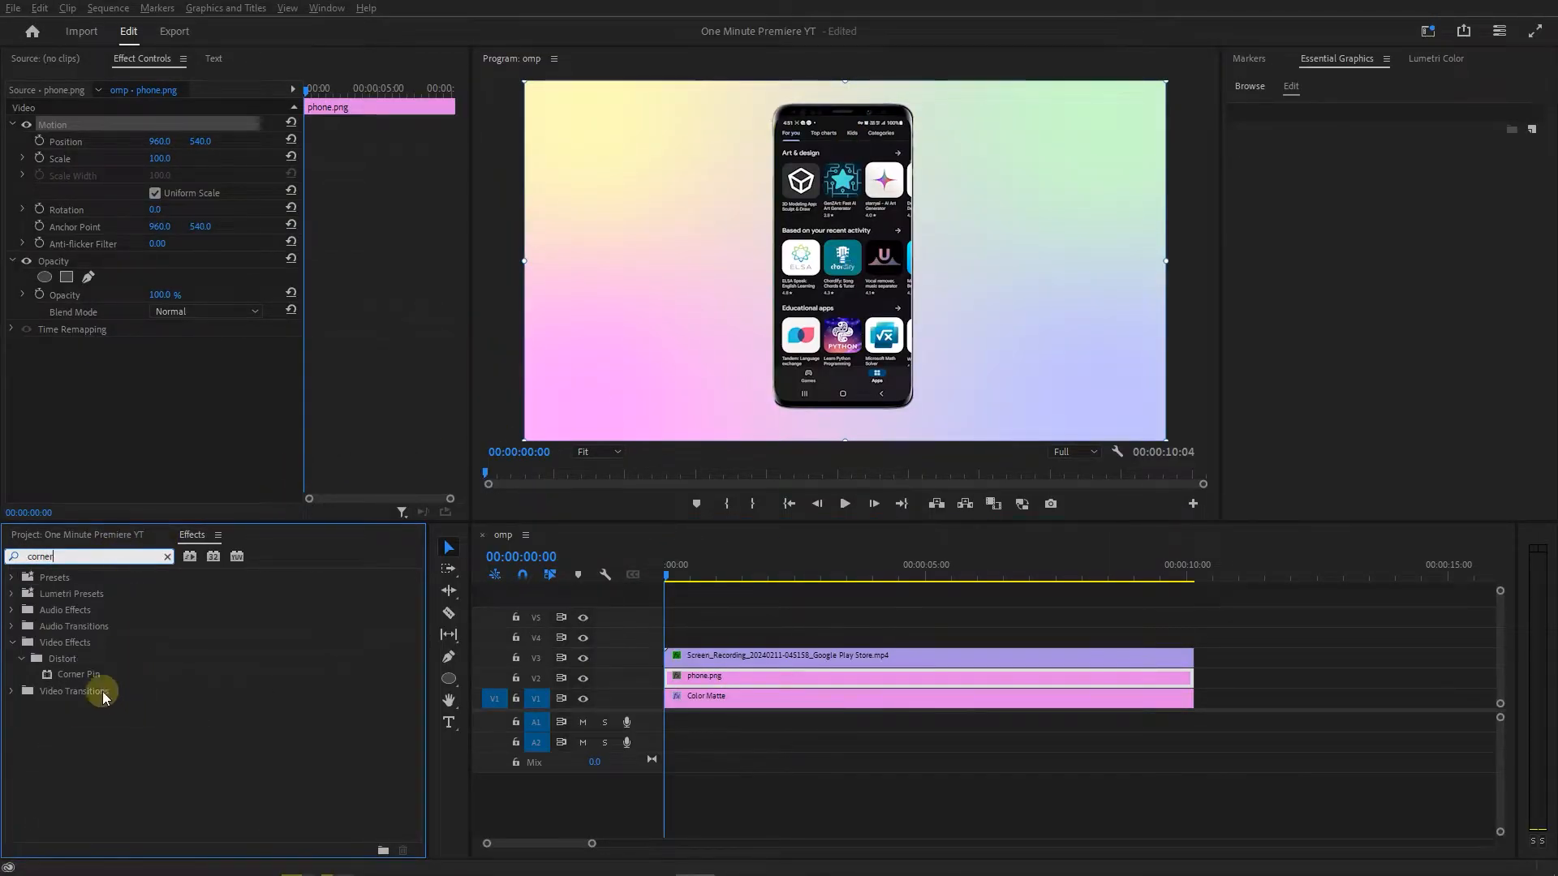
drag(79, 674, 765, 675)
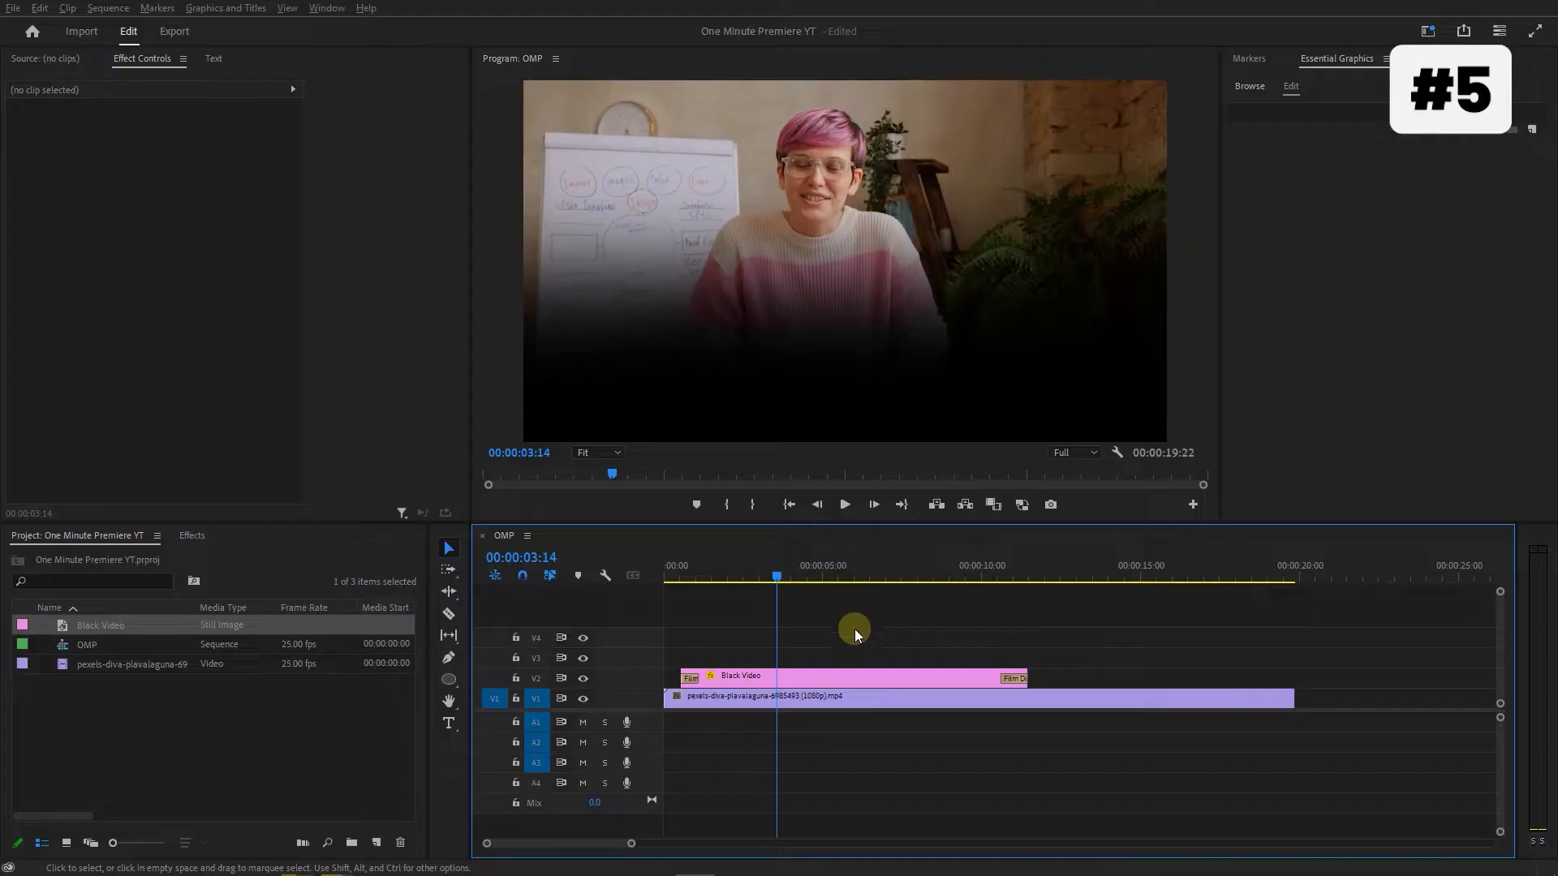
Draw a horizontal line with the Pen tool across the dark lower part of the frame, with no fill and a 5-wide stroke.
key(p)
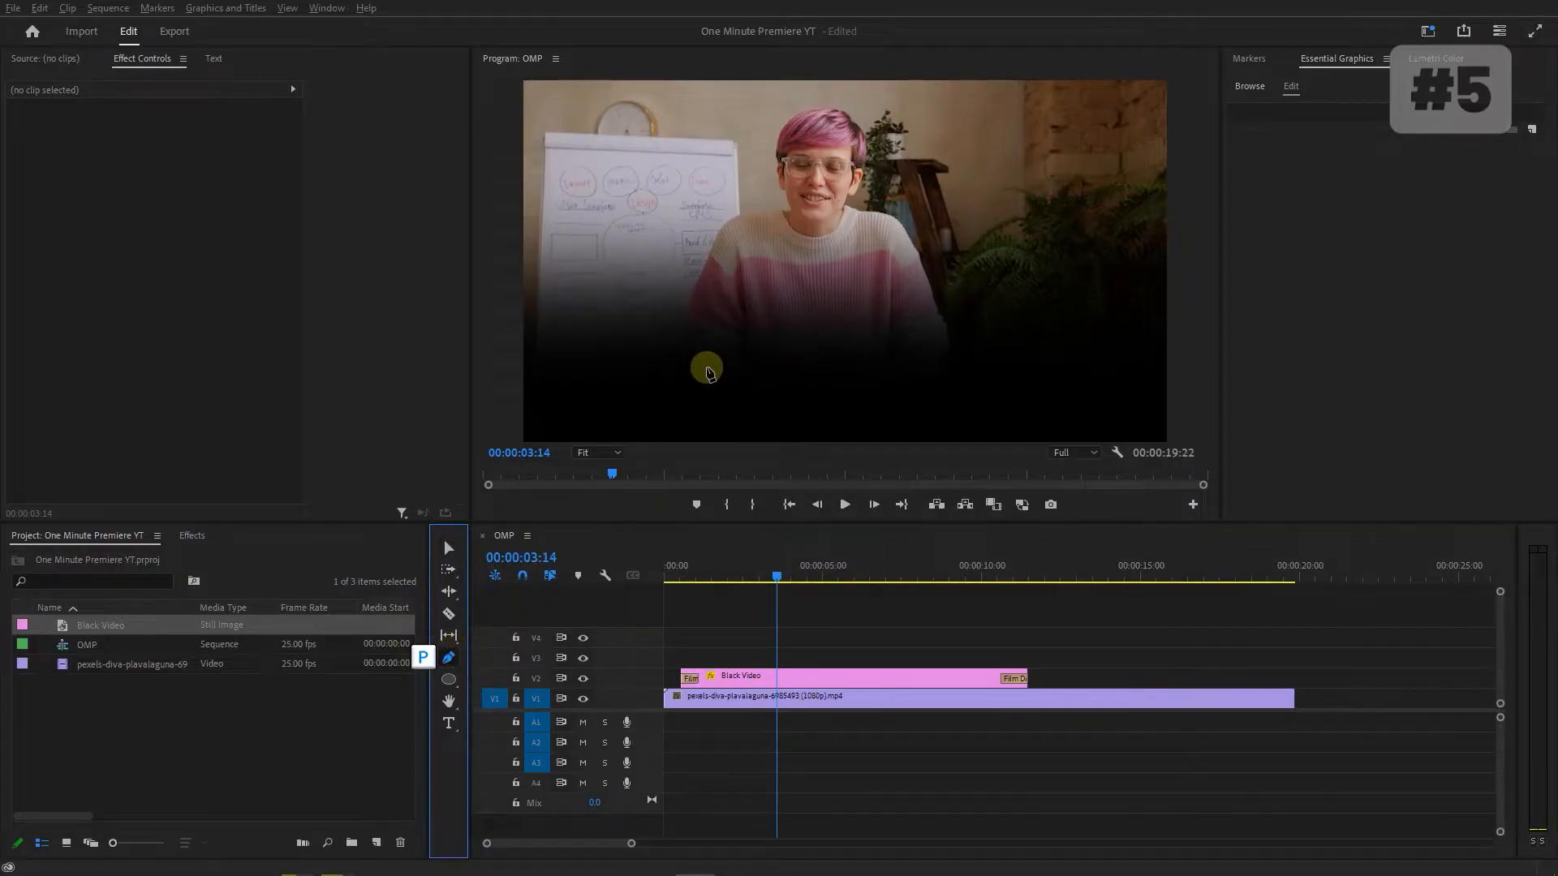
shift+click(698, 385)
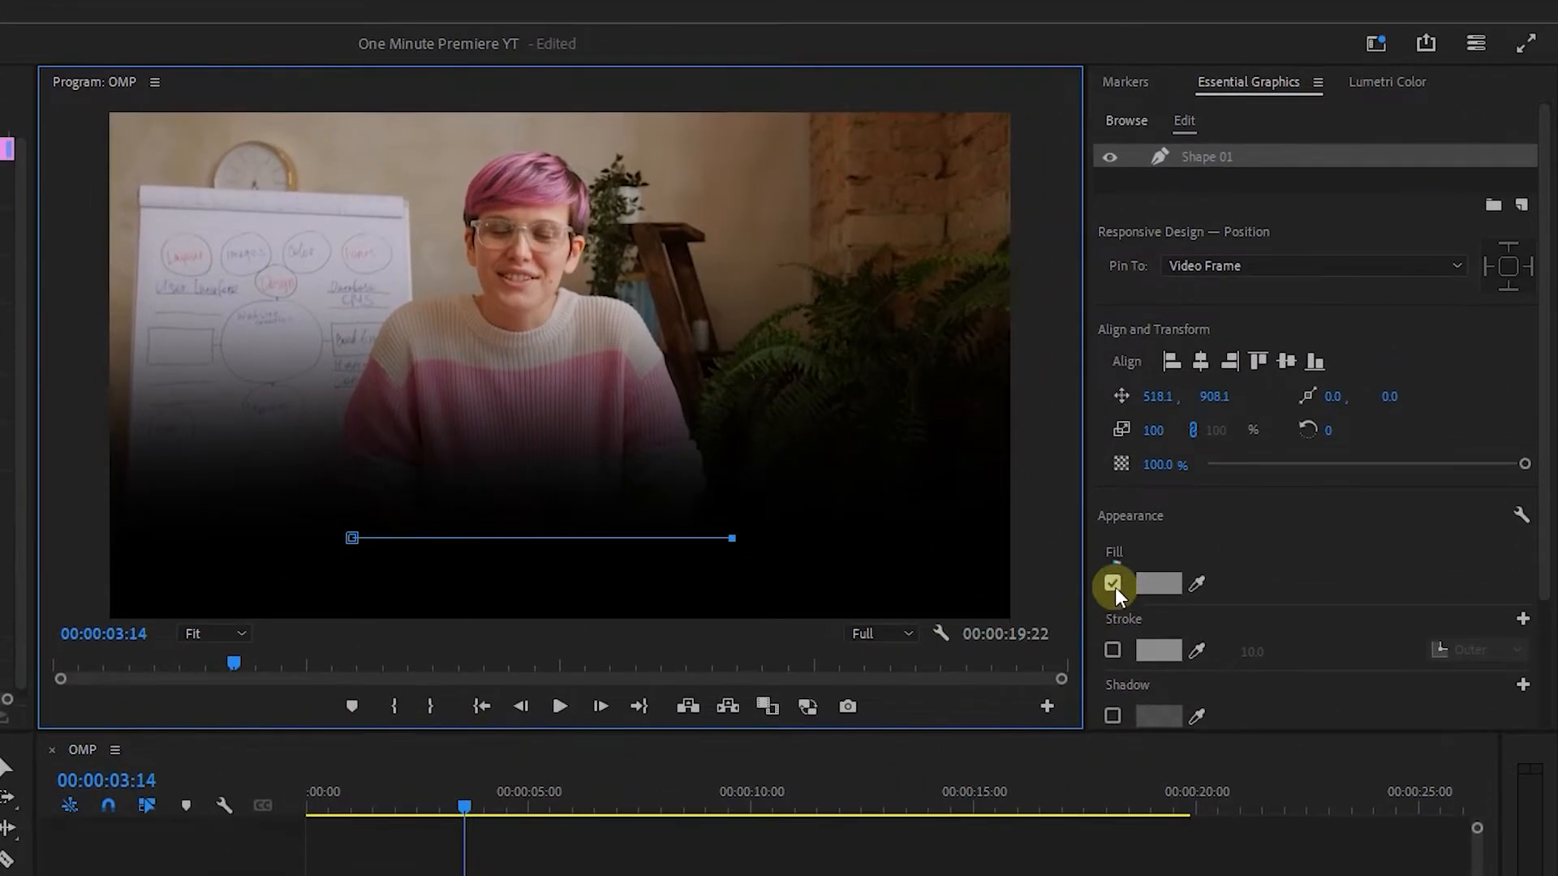
click(1240, 416)
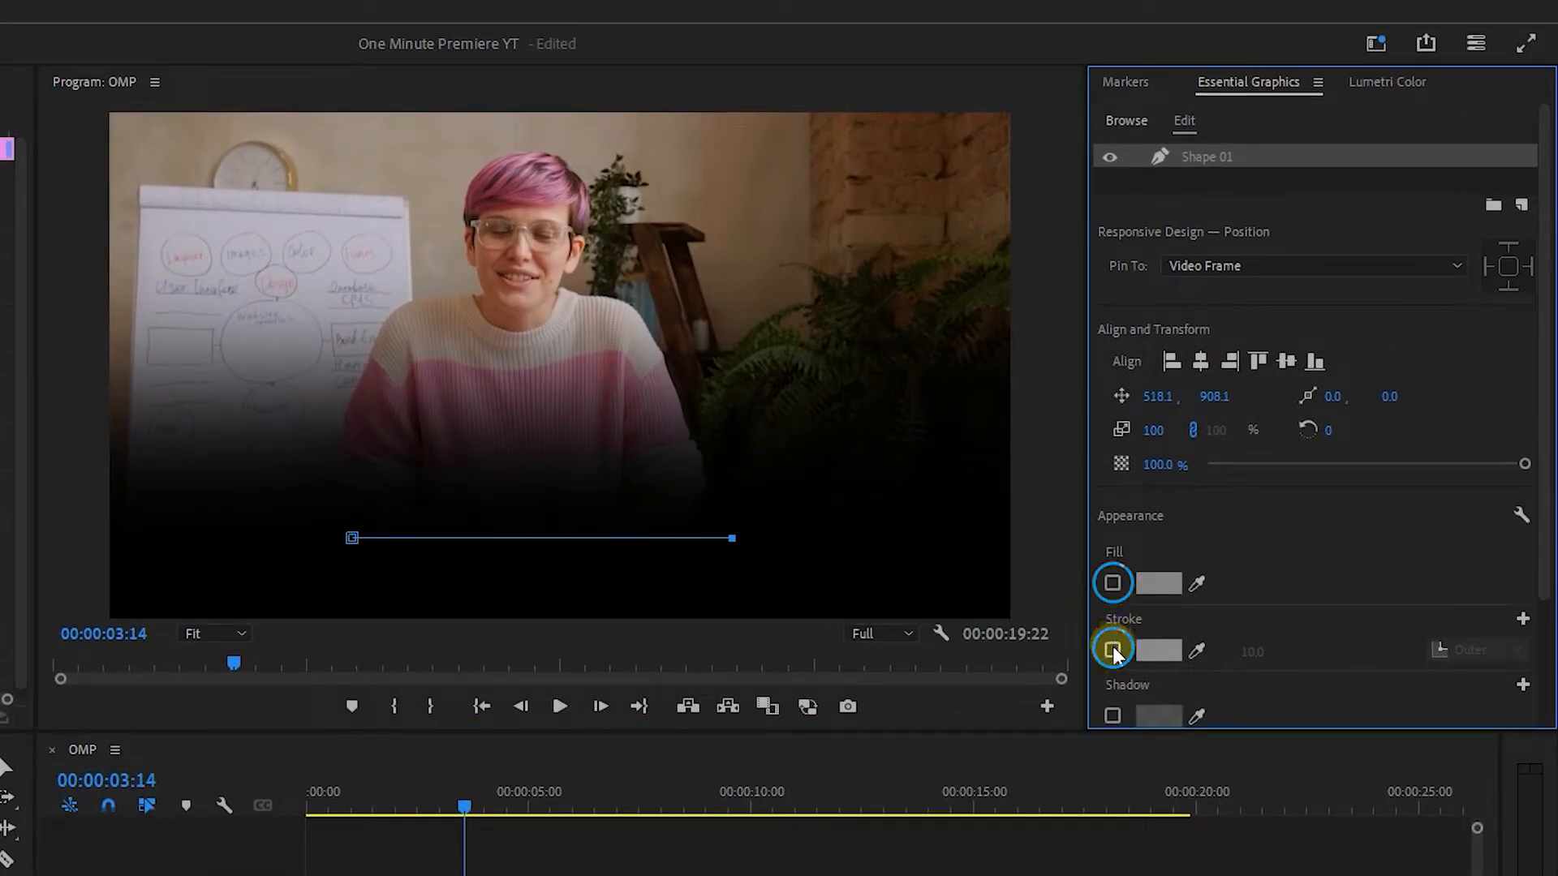
click(1113, 649)
click(1250, 651)
text(5)
key(Return)
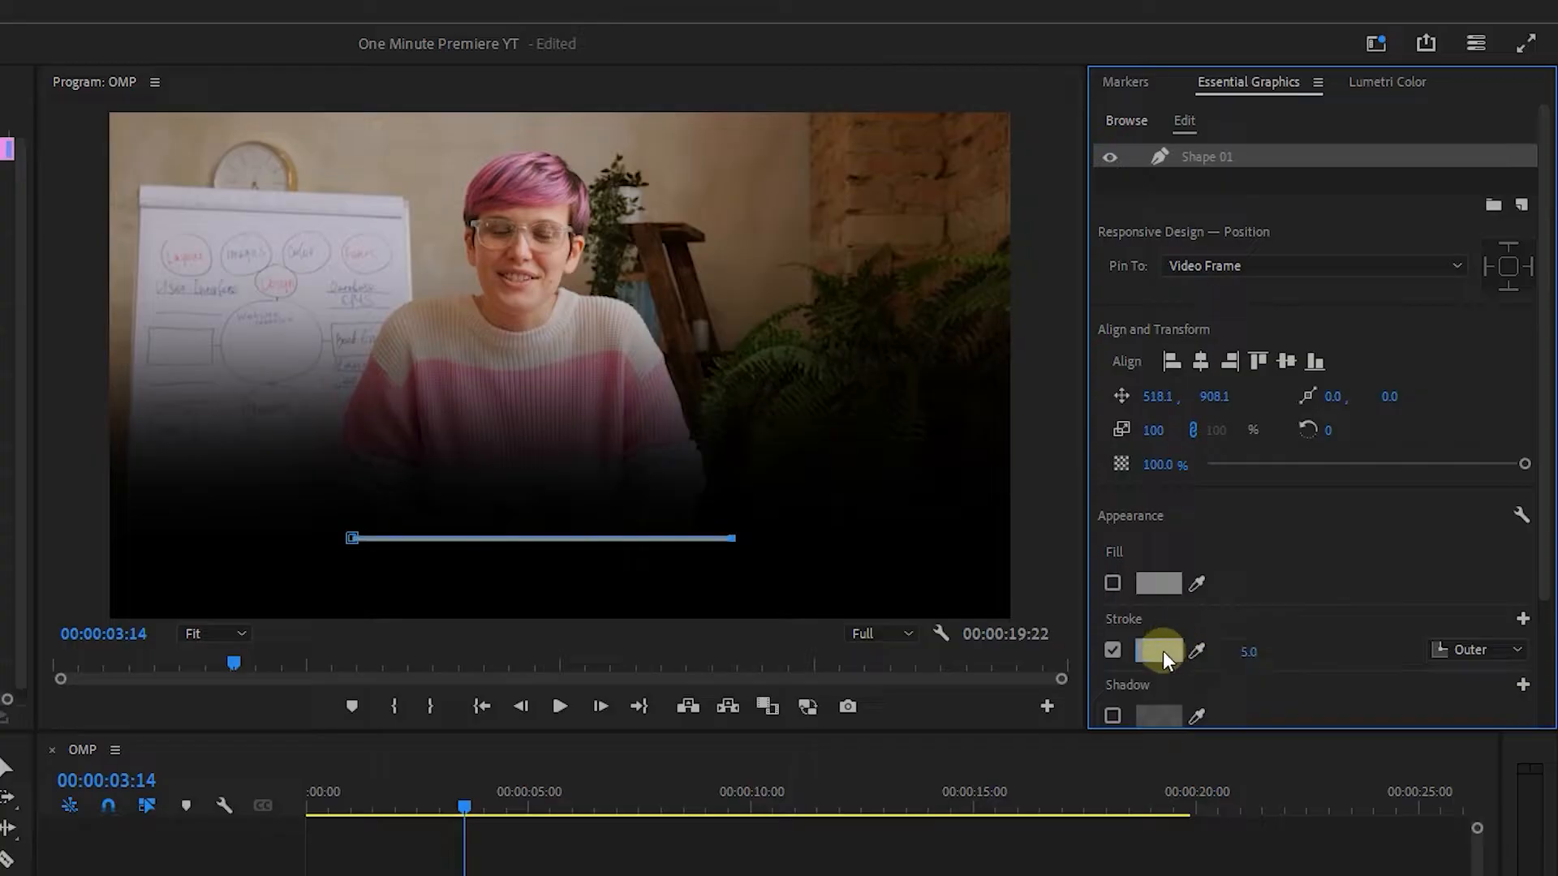
Set the line's stroke color to gray A0A0A0 and center the line horizontally in the frame.
click(1162, 651)
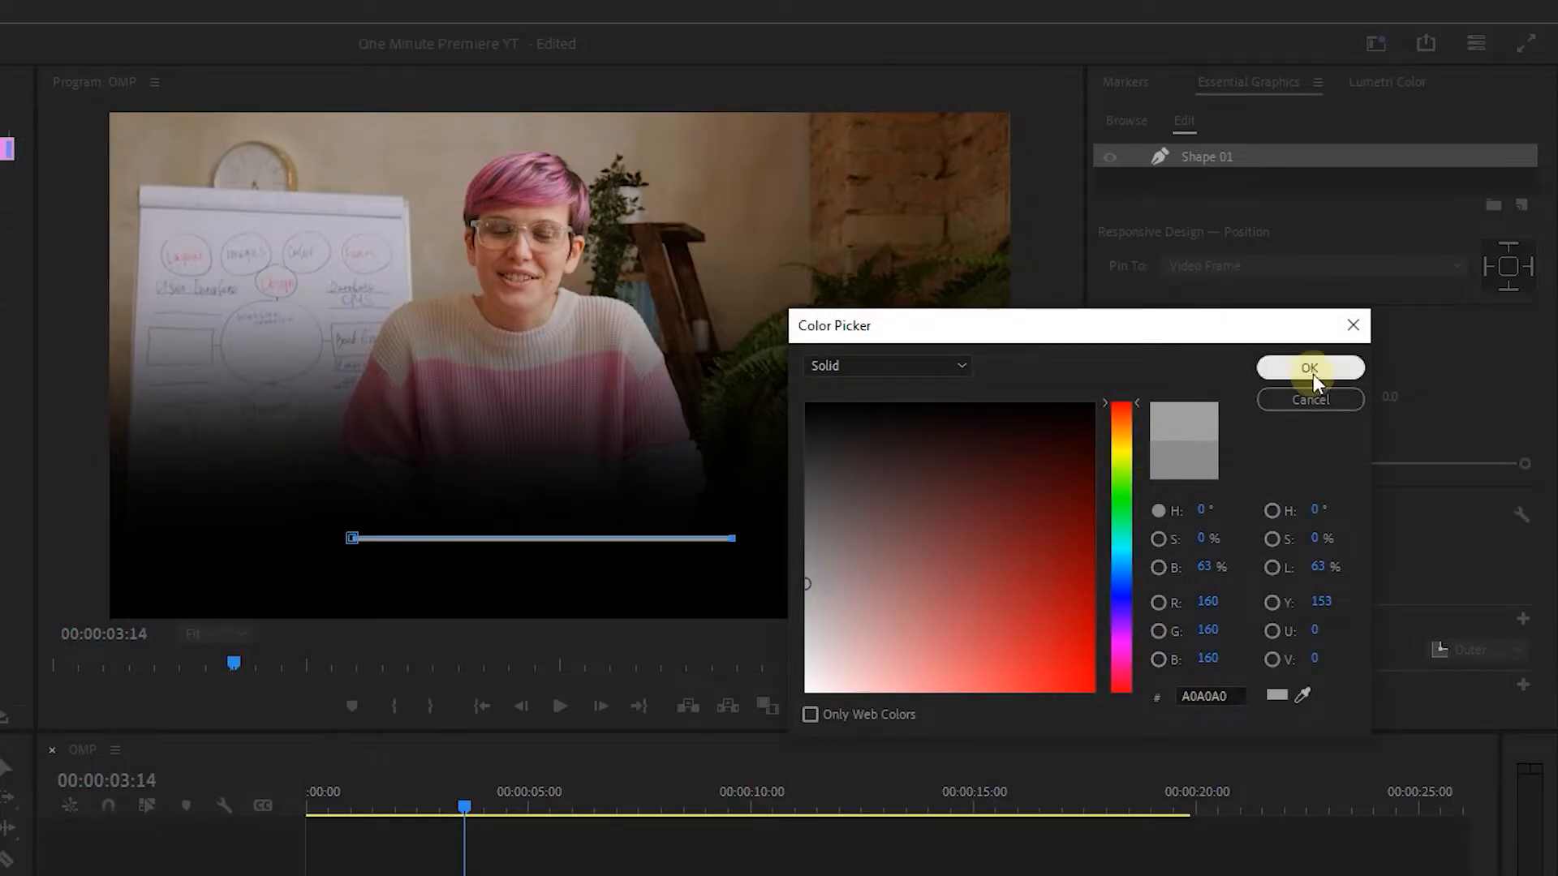
click(1309, 369)
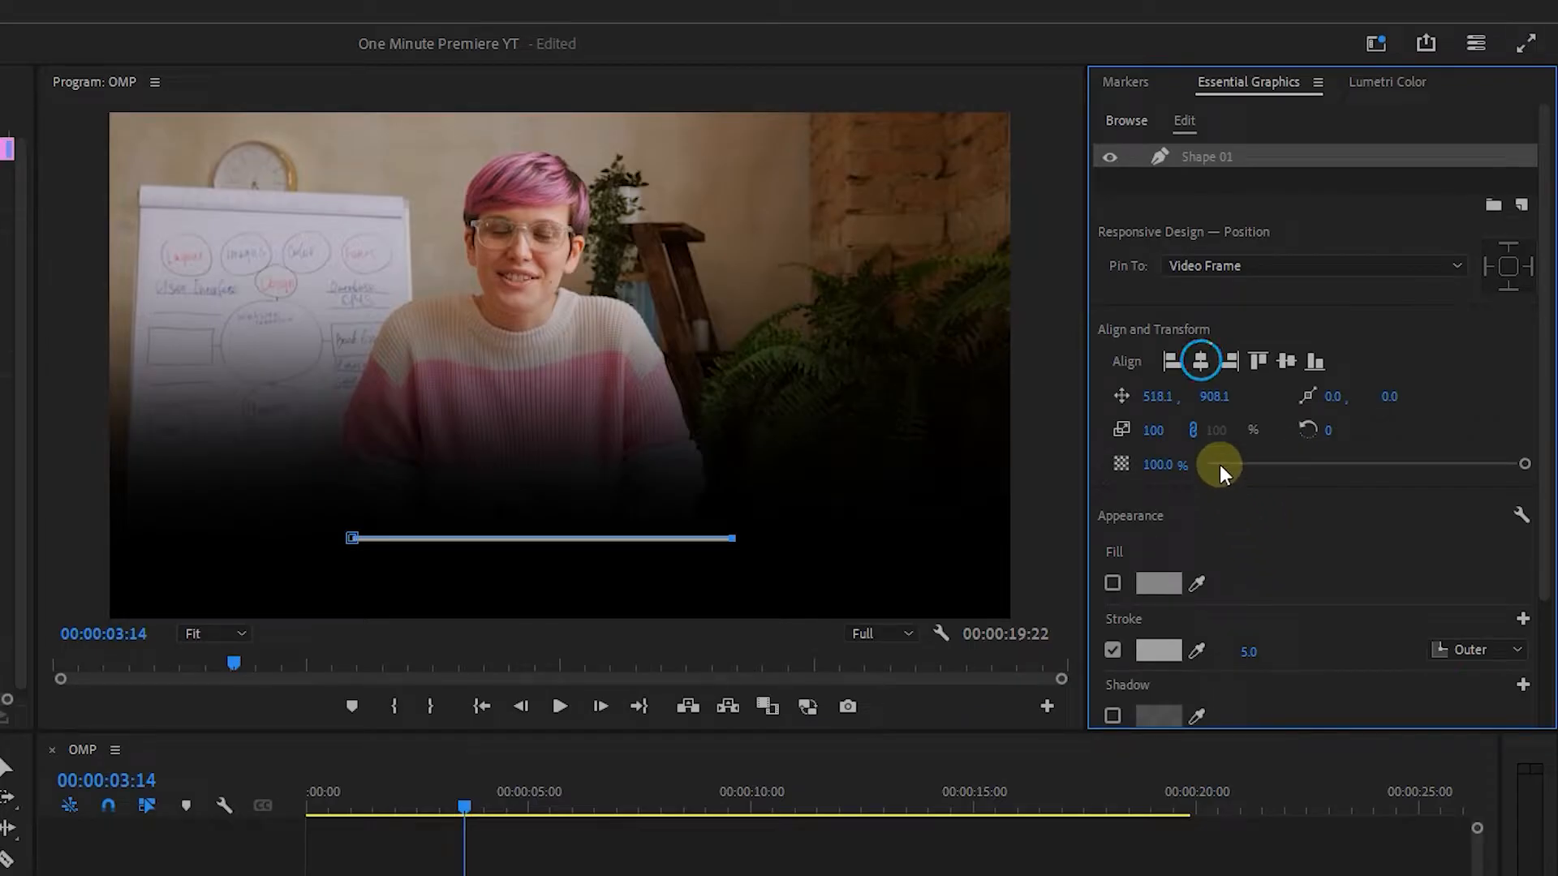
click(1201, 361)
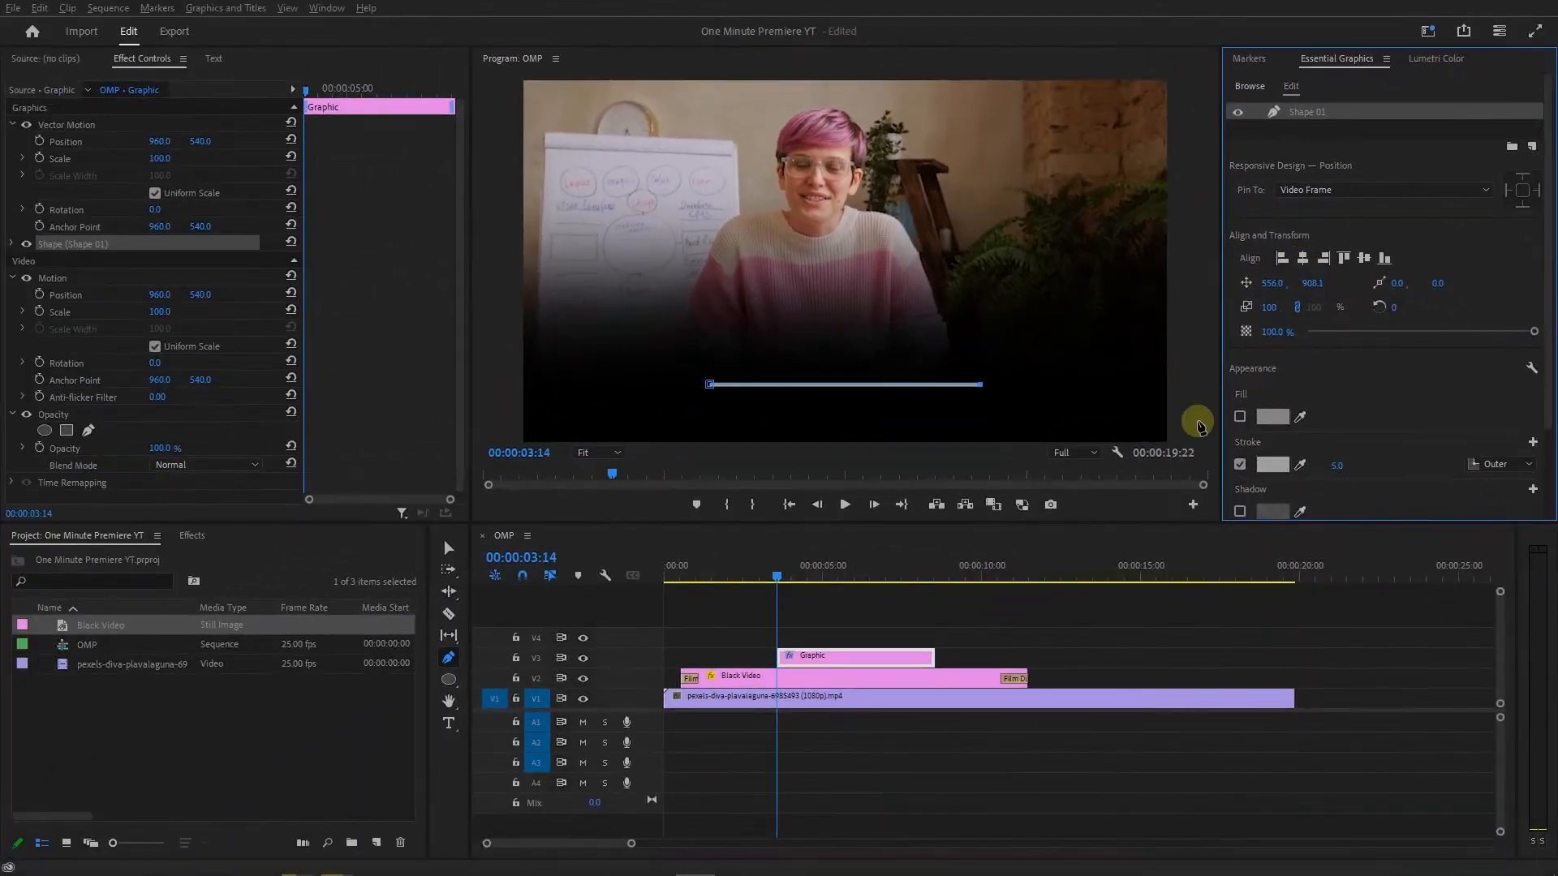
Duplicate the line's graphic clip onto the track above and select the shape in the copy for editing.
click(6, 770)
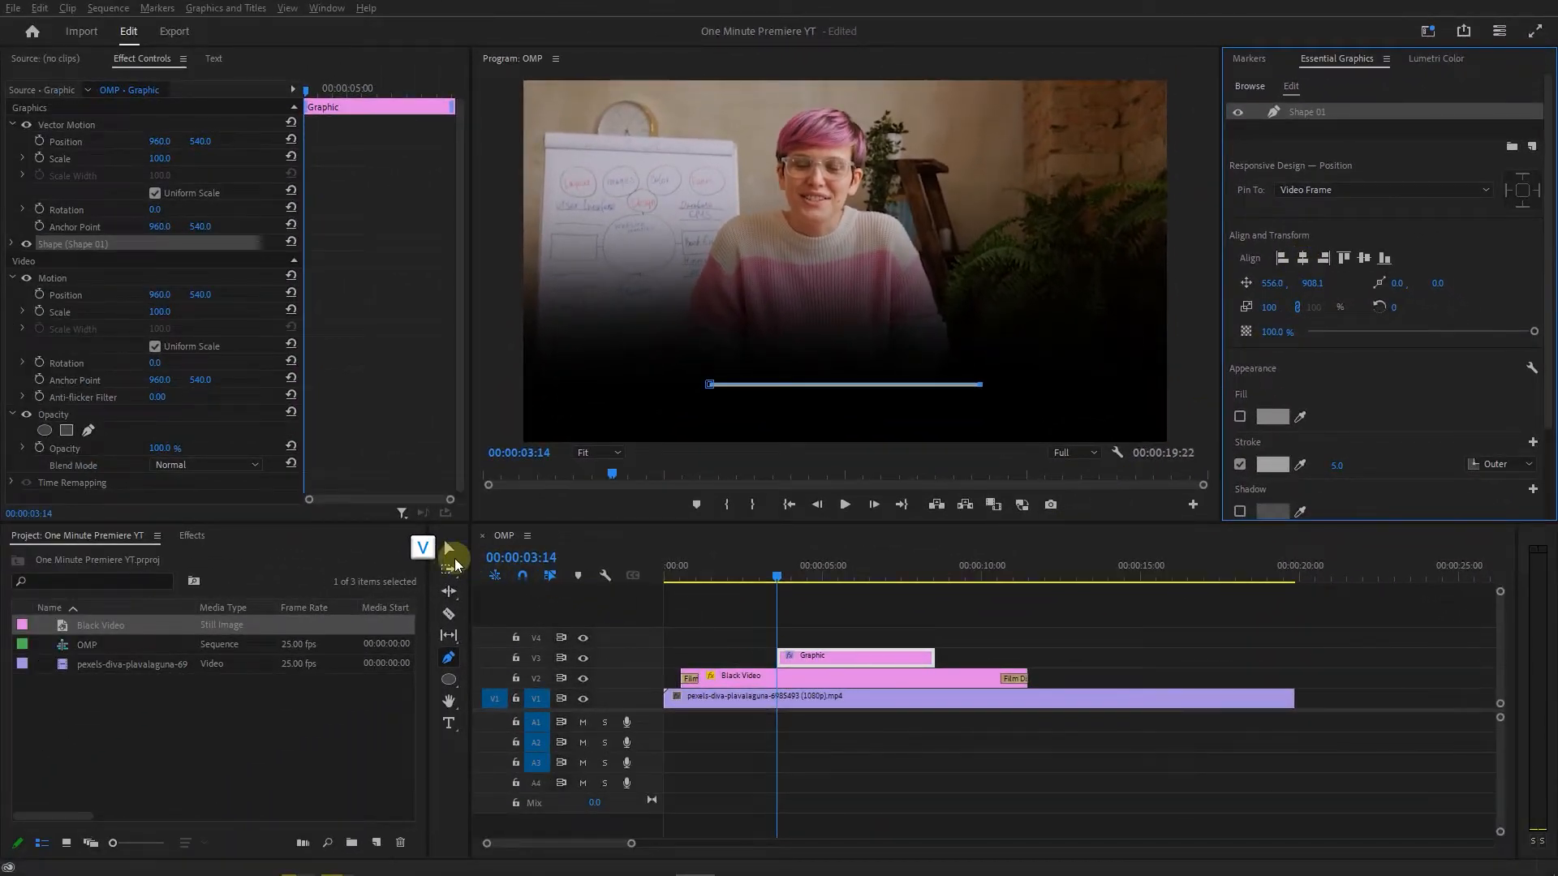
alt+click(809, 660)
drag(807, 656, 835, 644)
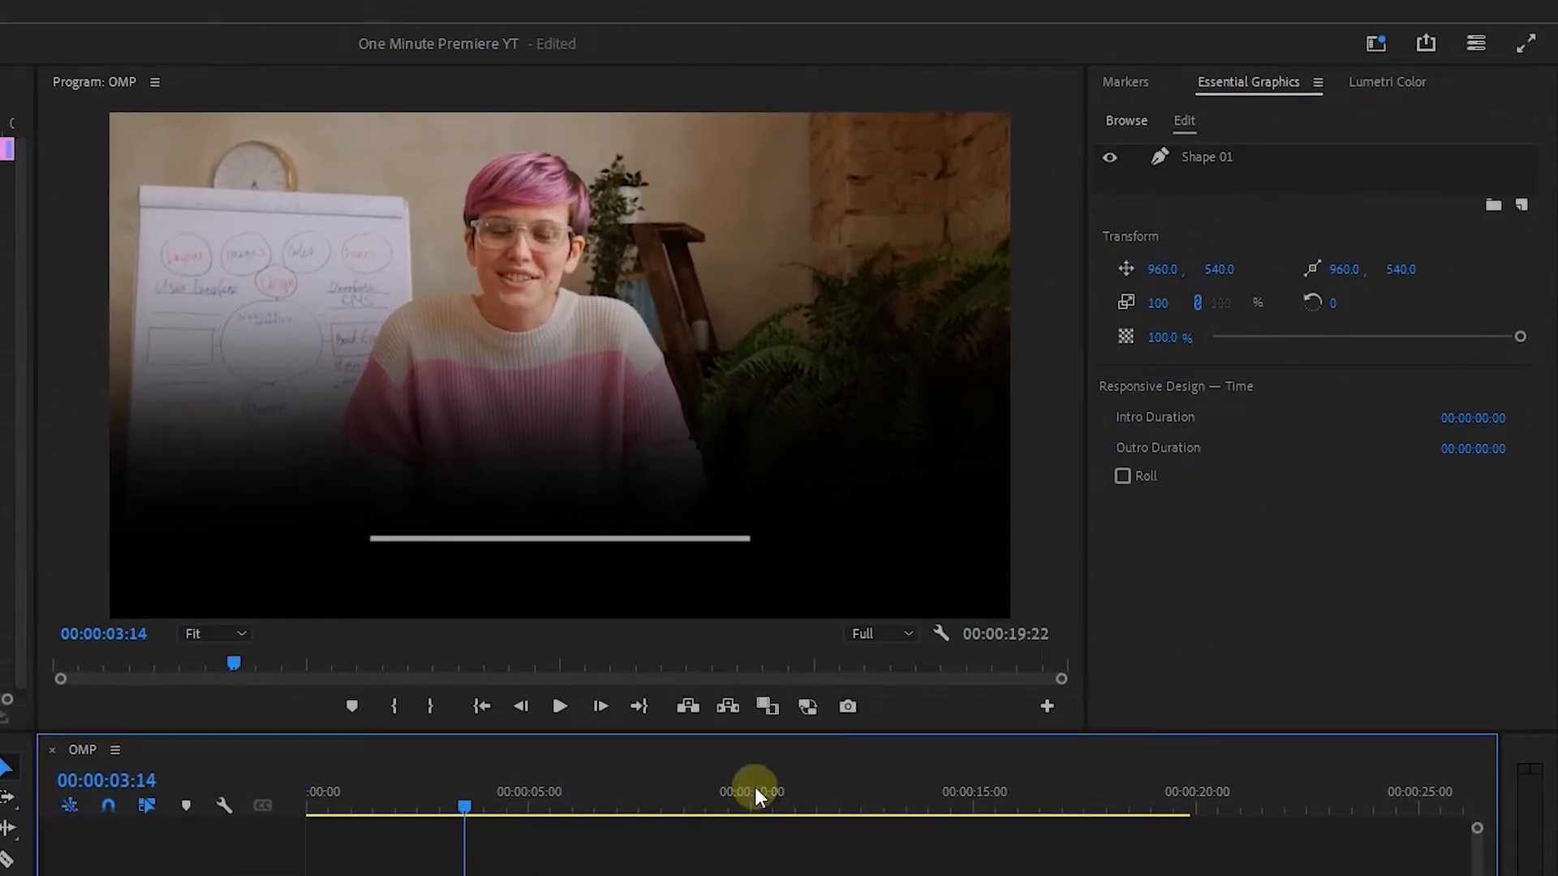
click(1241, 154)
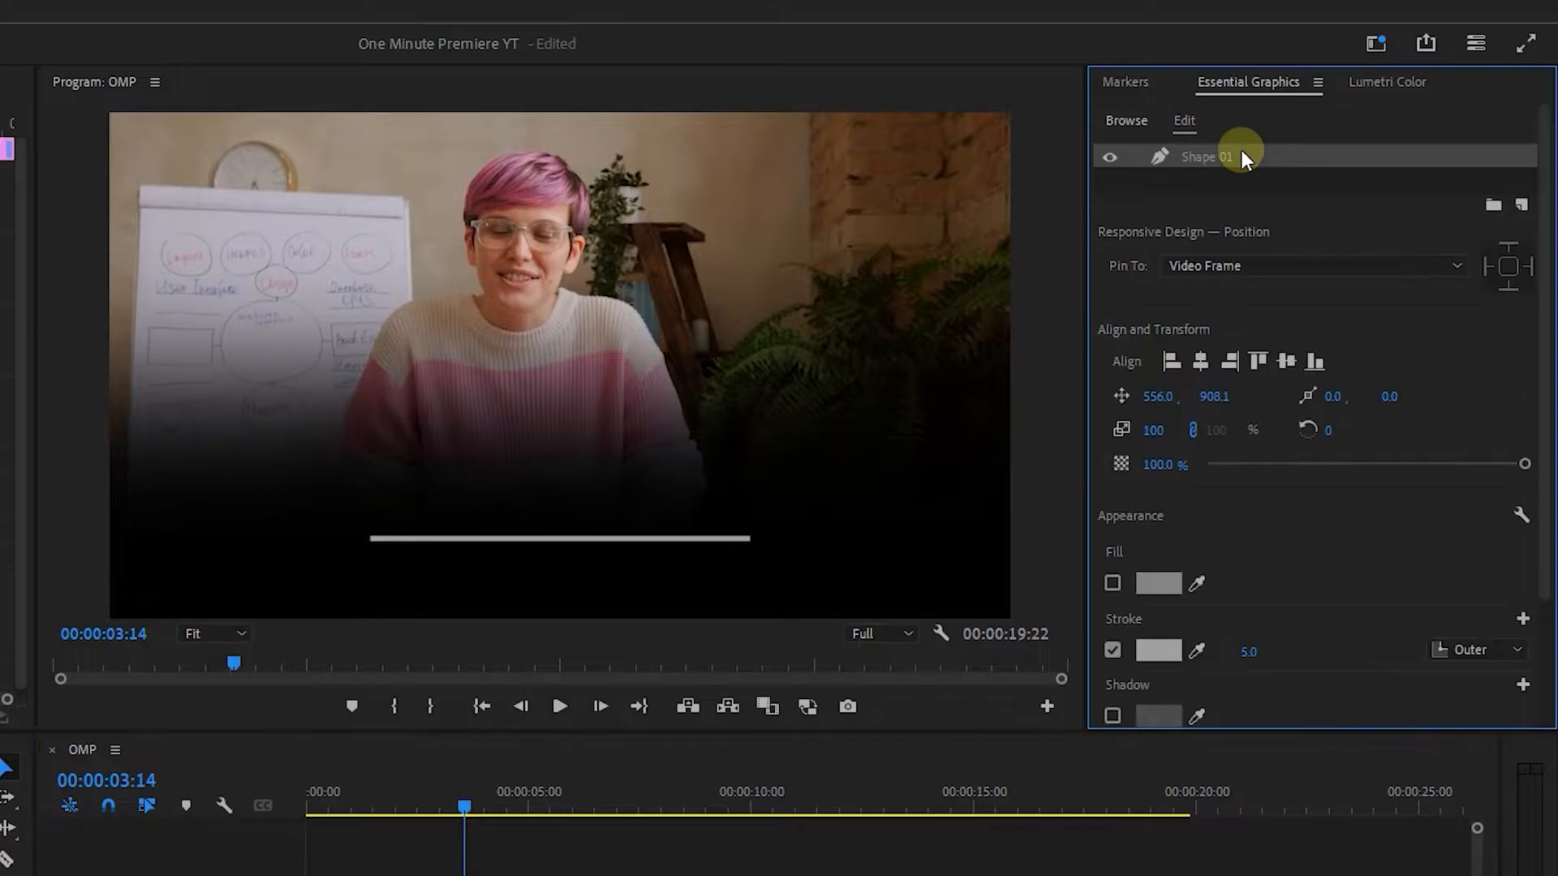
Set the stroke color of the duplicated line to white.
click(1165, 652)
drag(853, 605, 786, 709)
click(1296, 364)
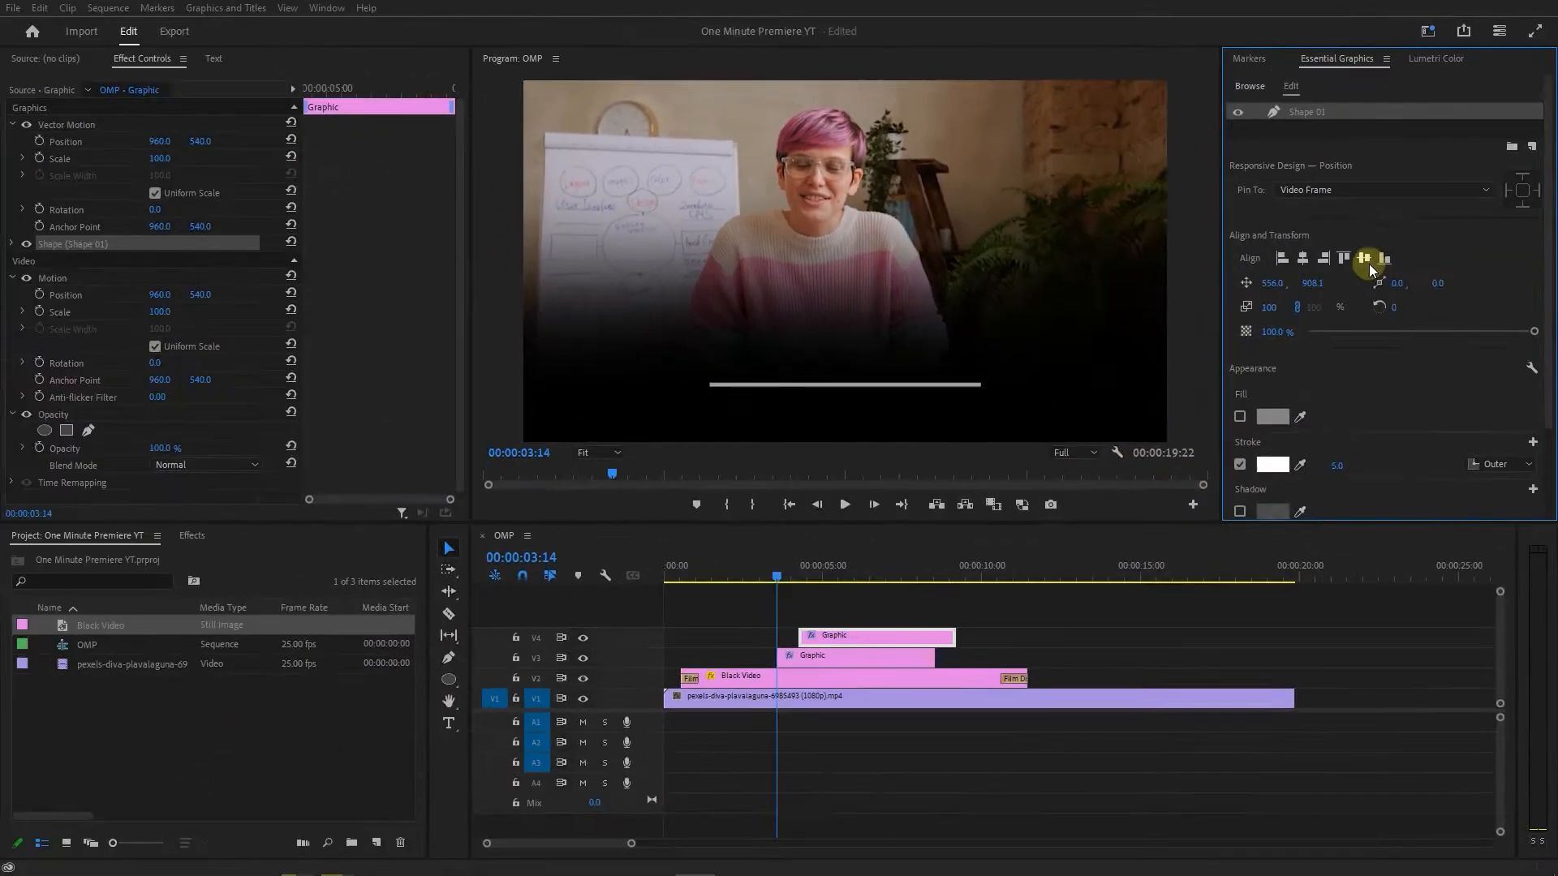
Find the Crop effect and apply it to the upper line graphic clip.
click(831, 566)
click(201, 536)
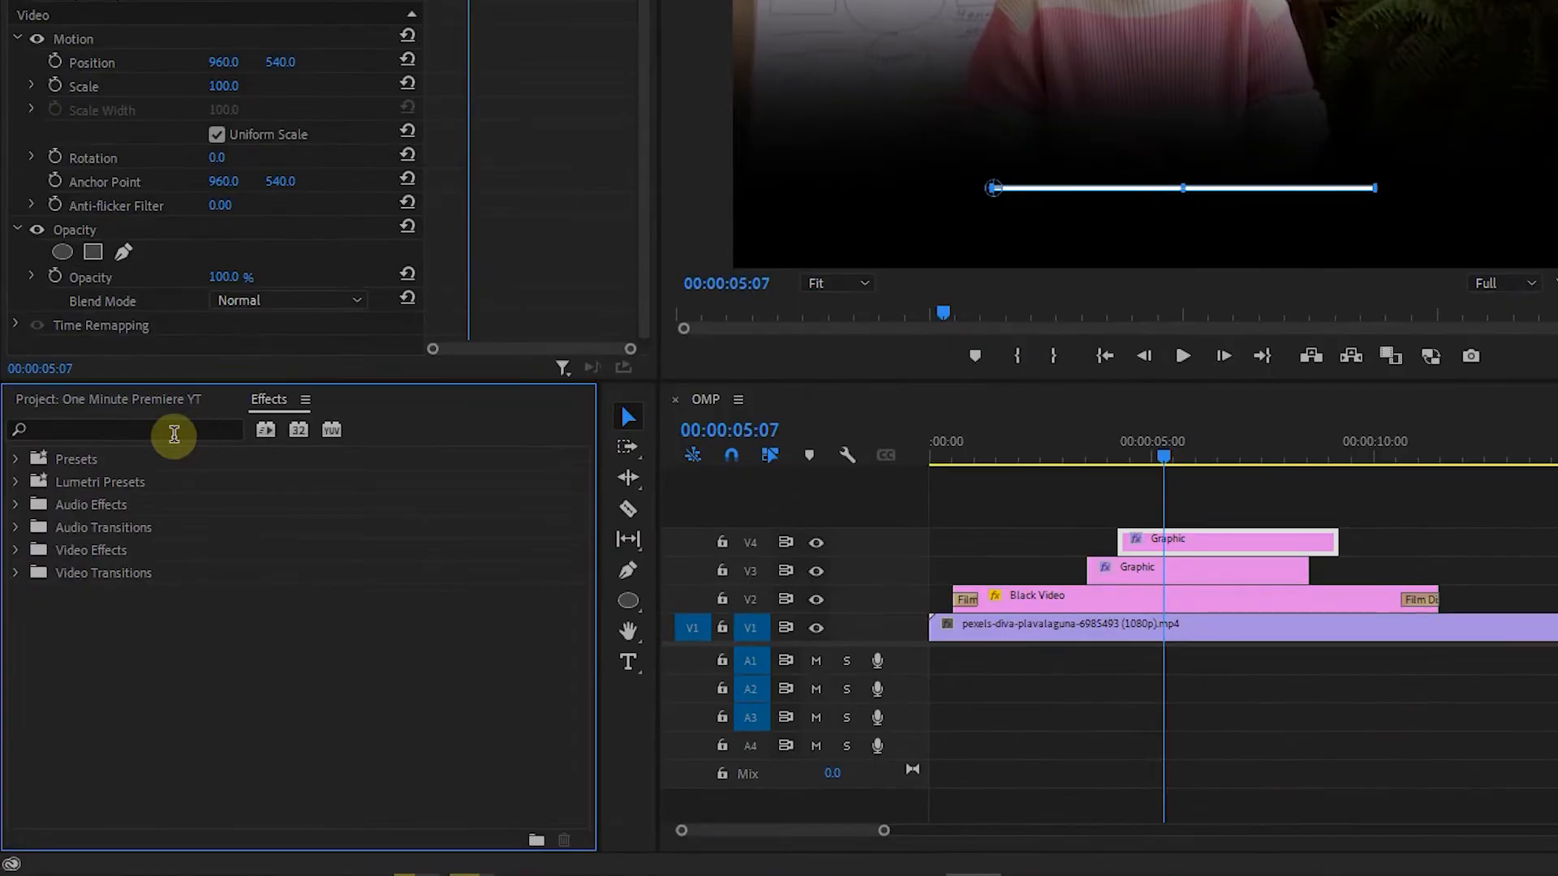
click(124, 559)
text(crop)
drag(101, 594, 1148, 568)
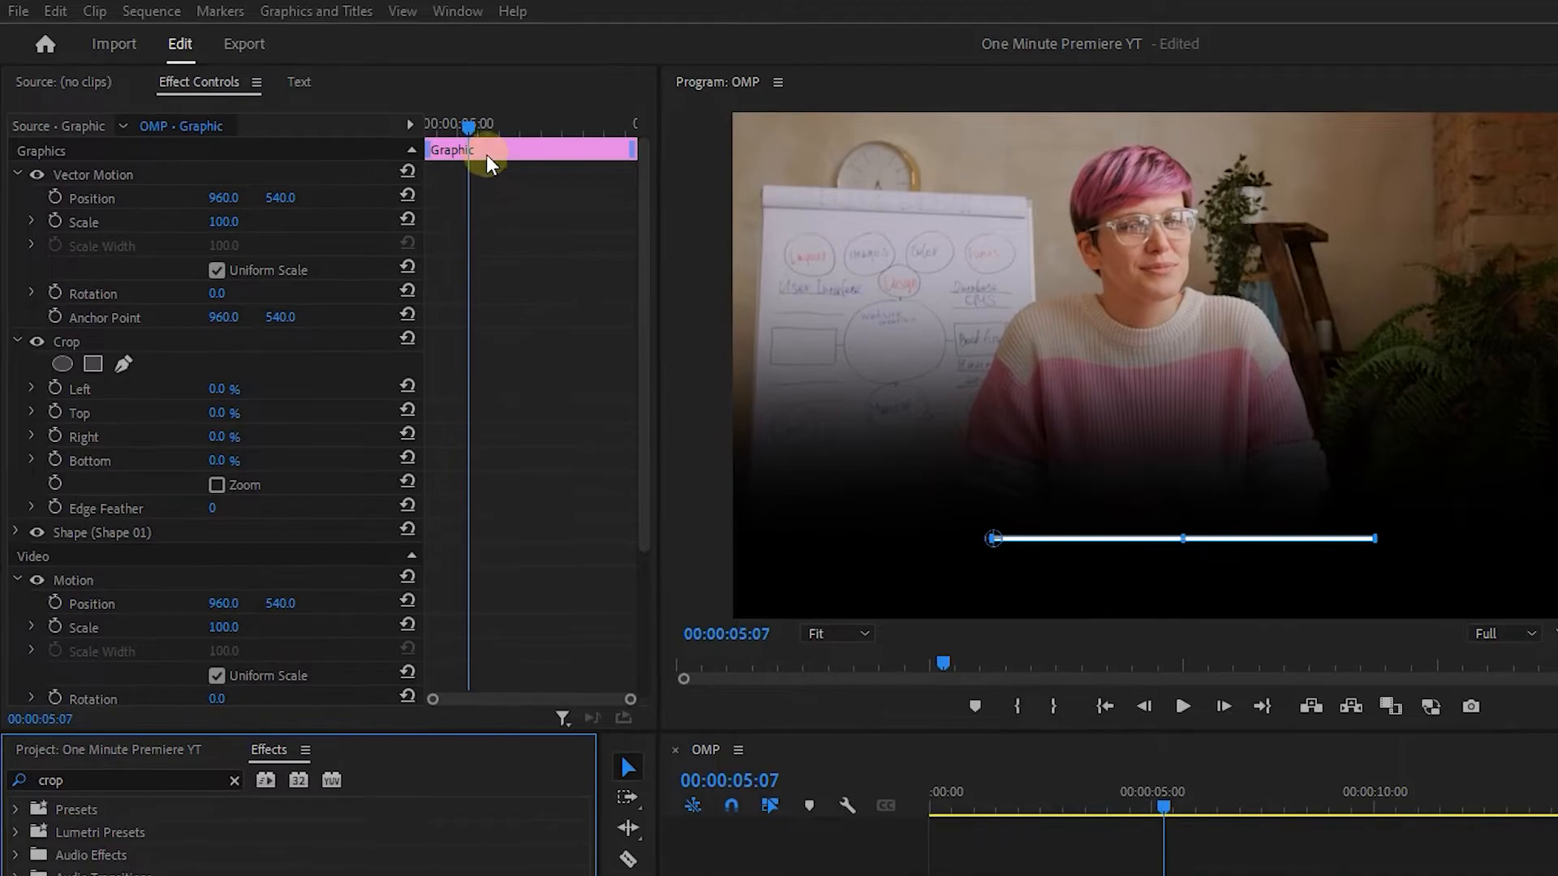
Keyframe the Crop effect's Right value from 73% at the clip's start to 40% at 00:00:05:01.
drag(423, 113, 362, 119)
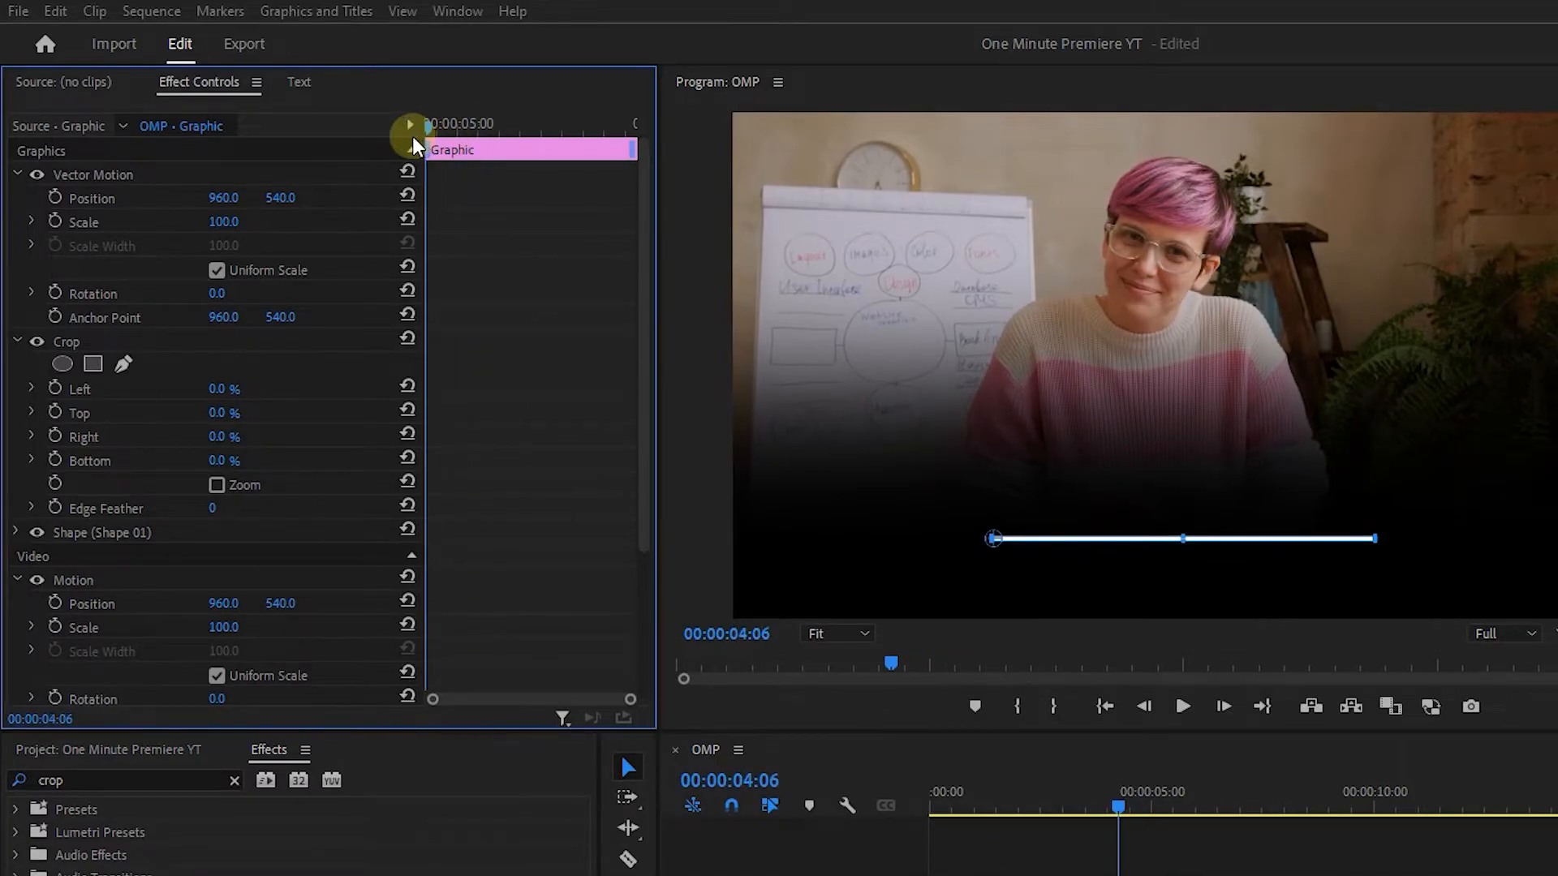
click(53, 436)
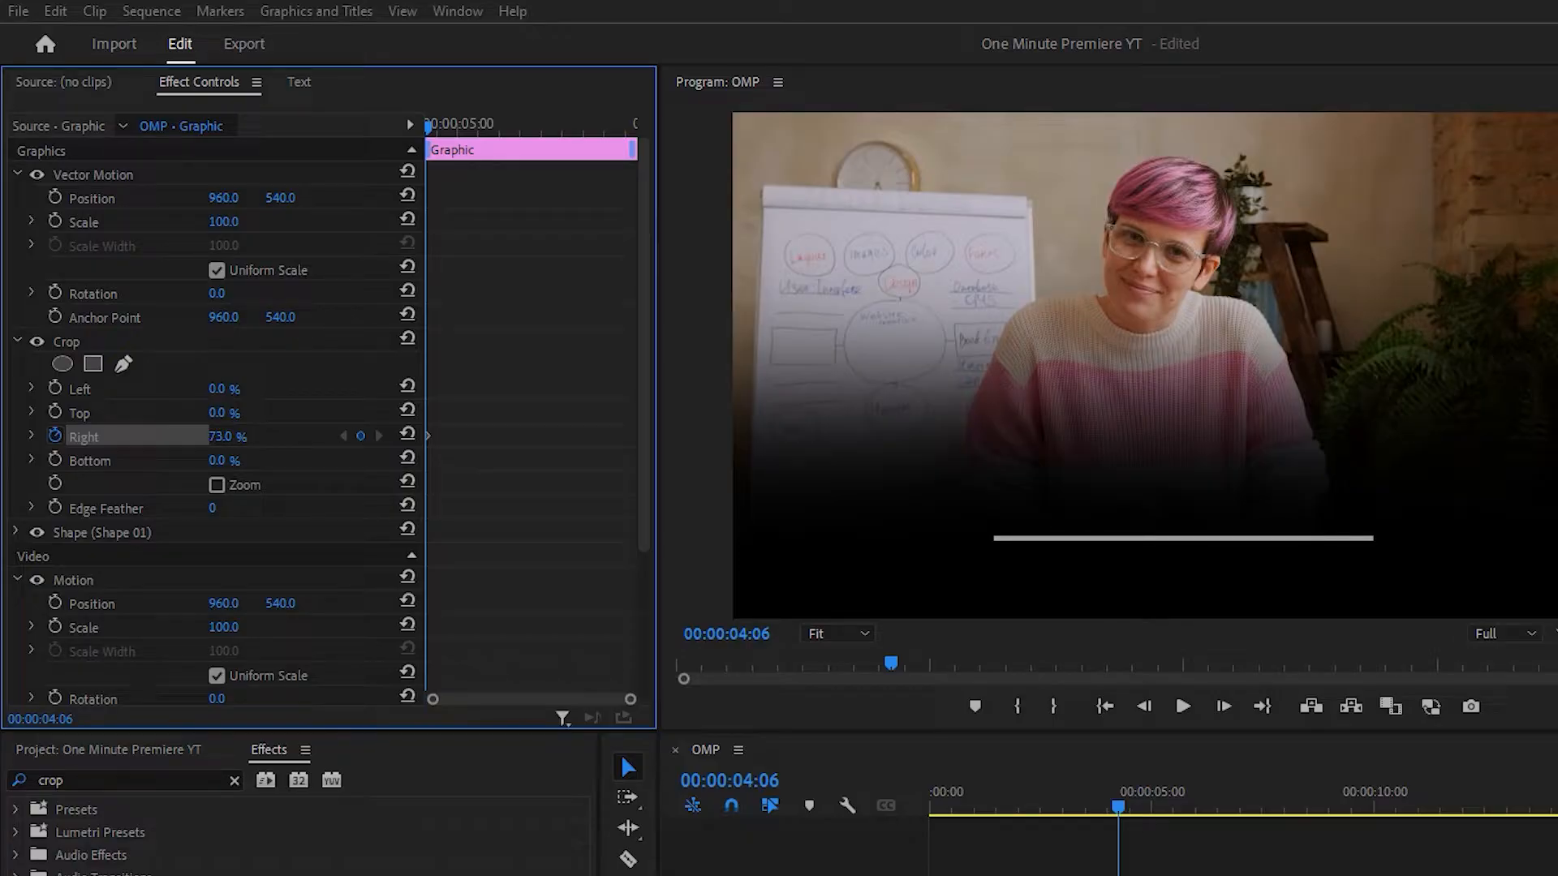
key(shift+Right)
key(shift+Right)
key(shift+Right)
key(shift+Right)
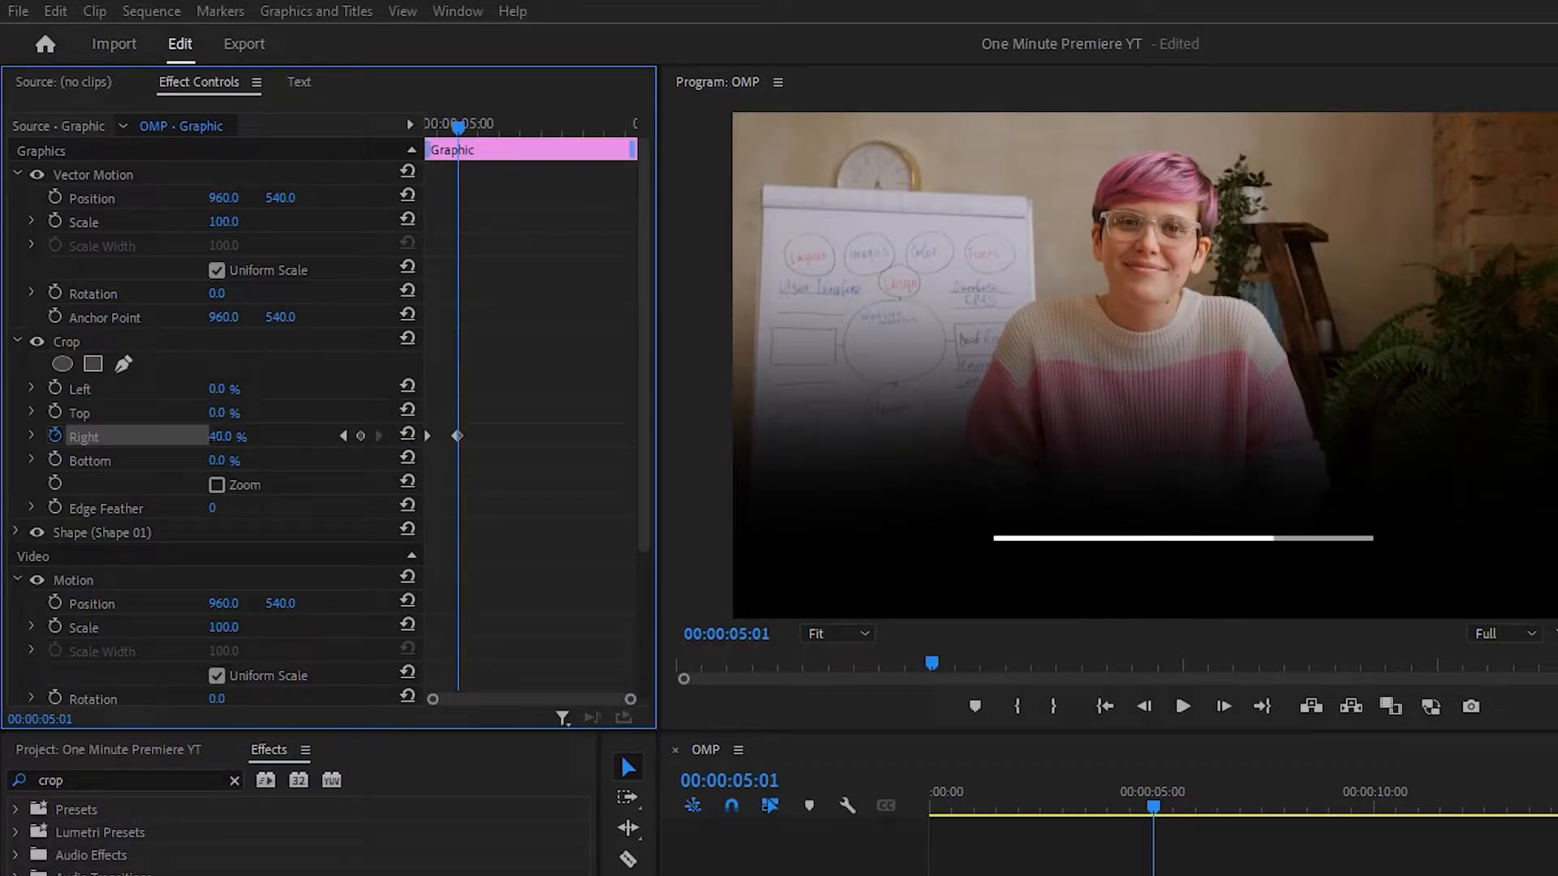
click(240, 437)
Apply Ease In and Ease Out to both Right crop keyframes and return the playhead to the clip's start.
drag(533, 402, 381, 456)
right_click(456, 437)
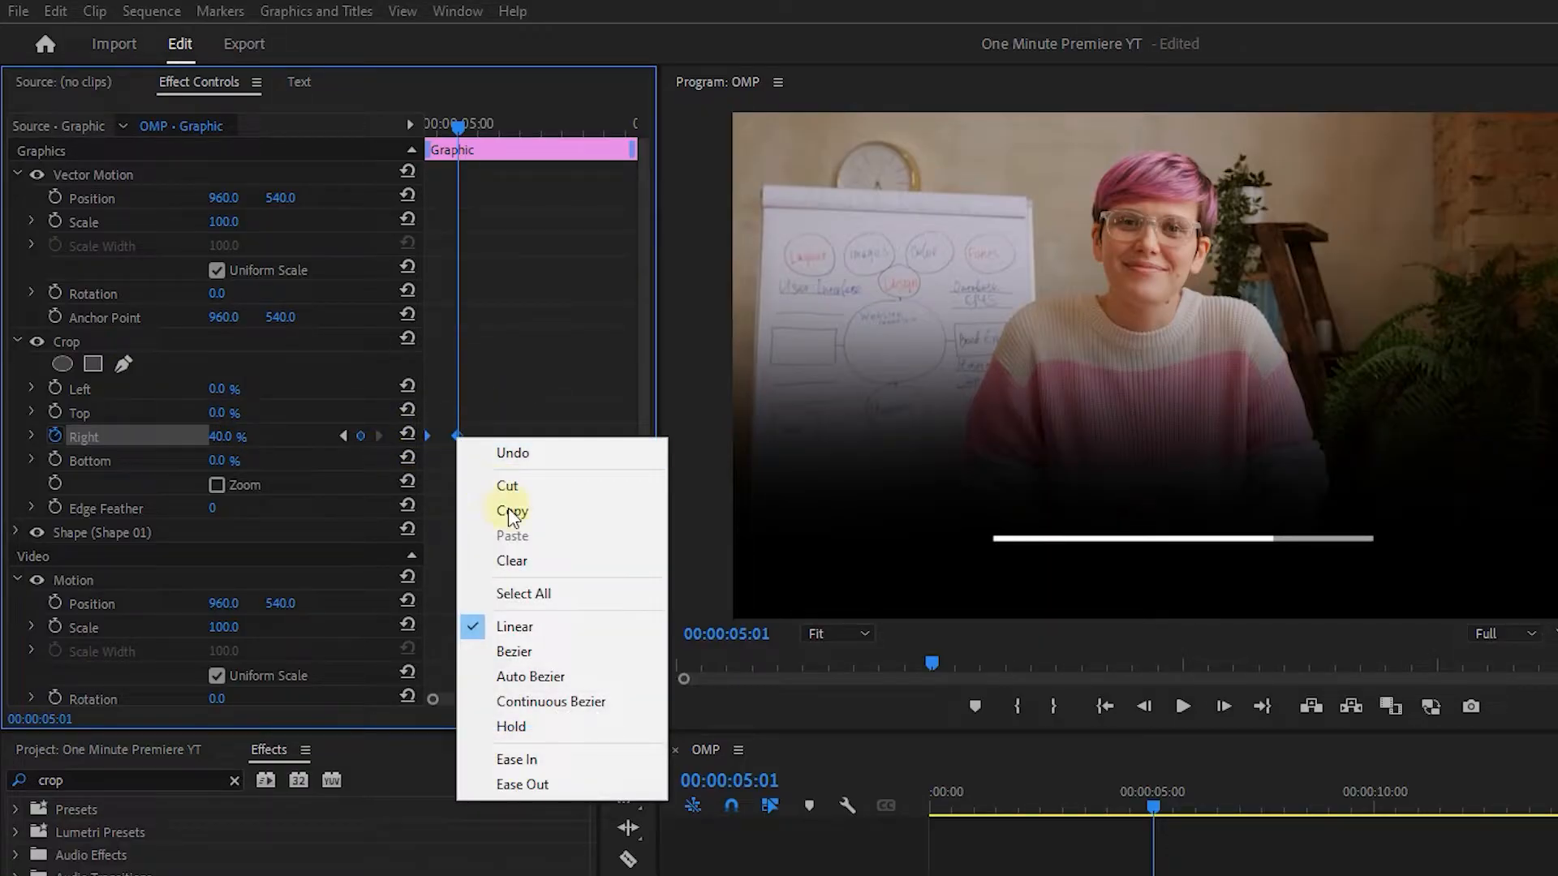
click(535, 752)
right_click(462, 438)
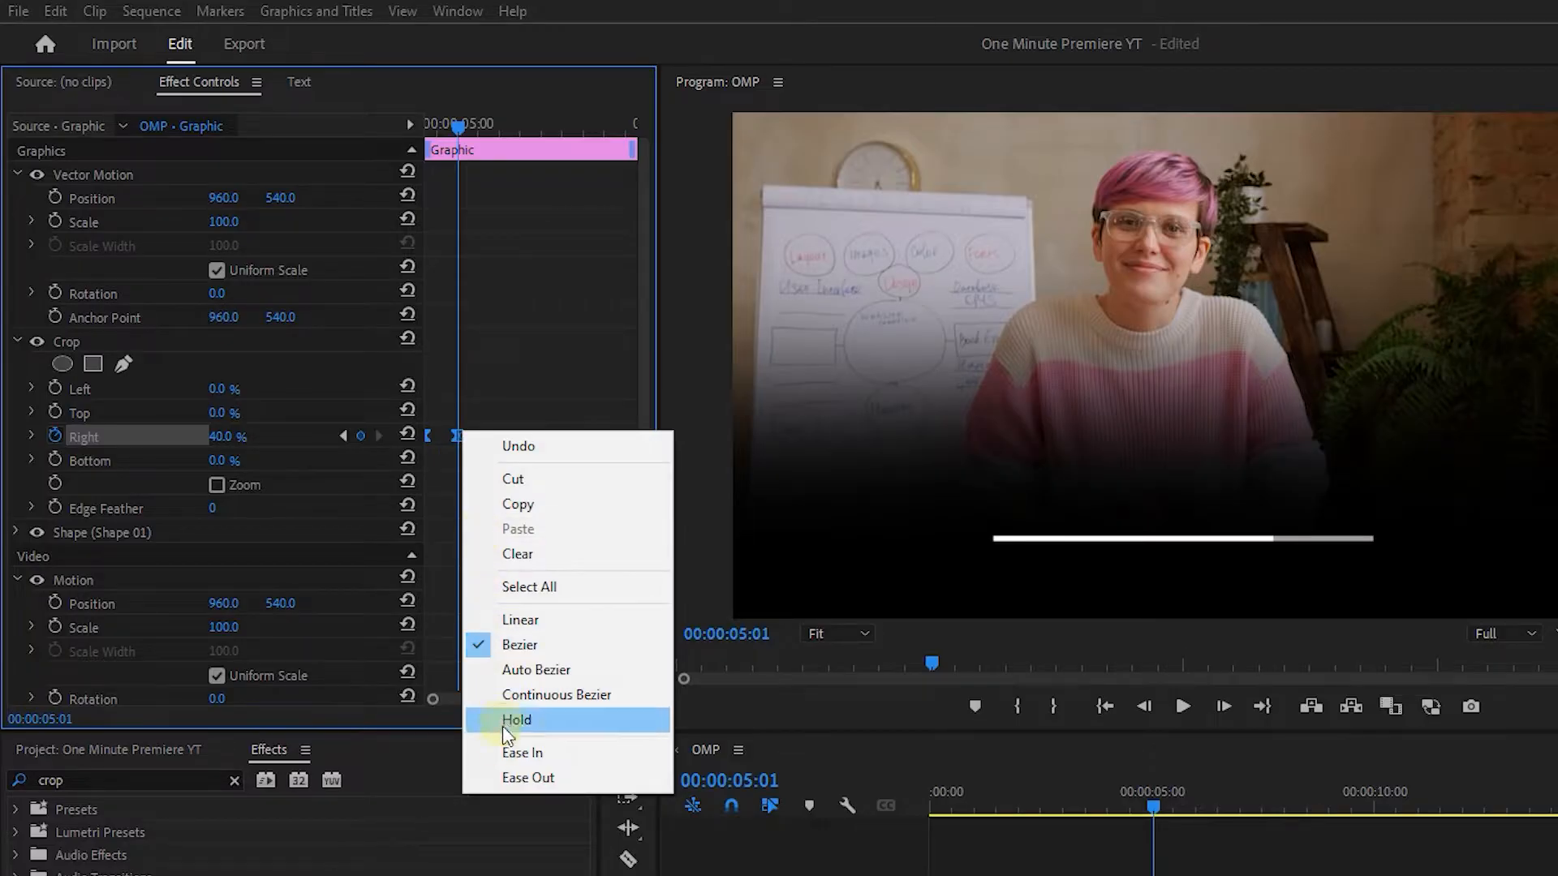
click(505, 773)
drag(455, 129, 421, 131)
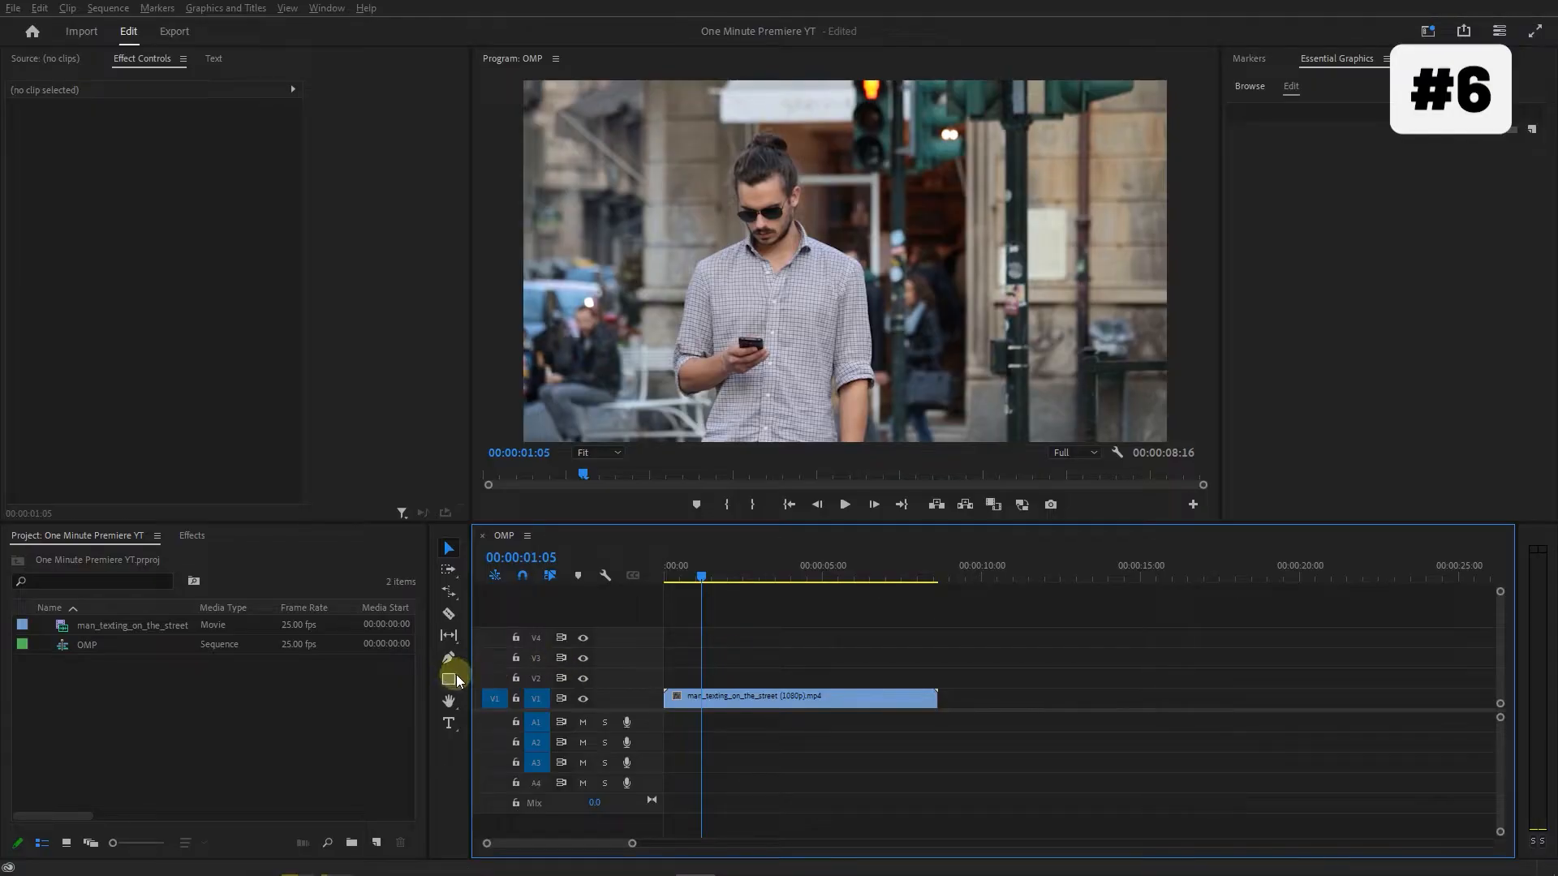
Draw a circle about 472 px in diameter with the Ellipse Tool near the middle of the street footage.
click(456, 677)
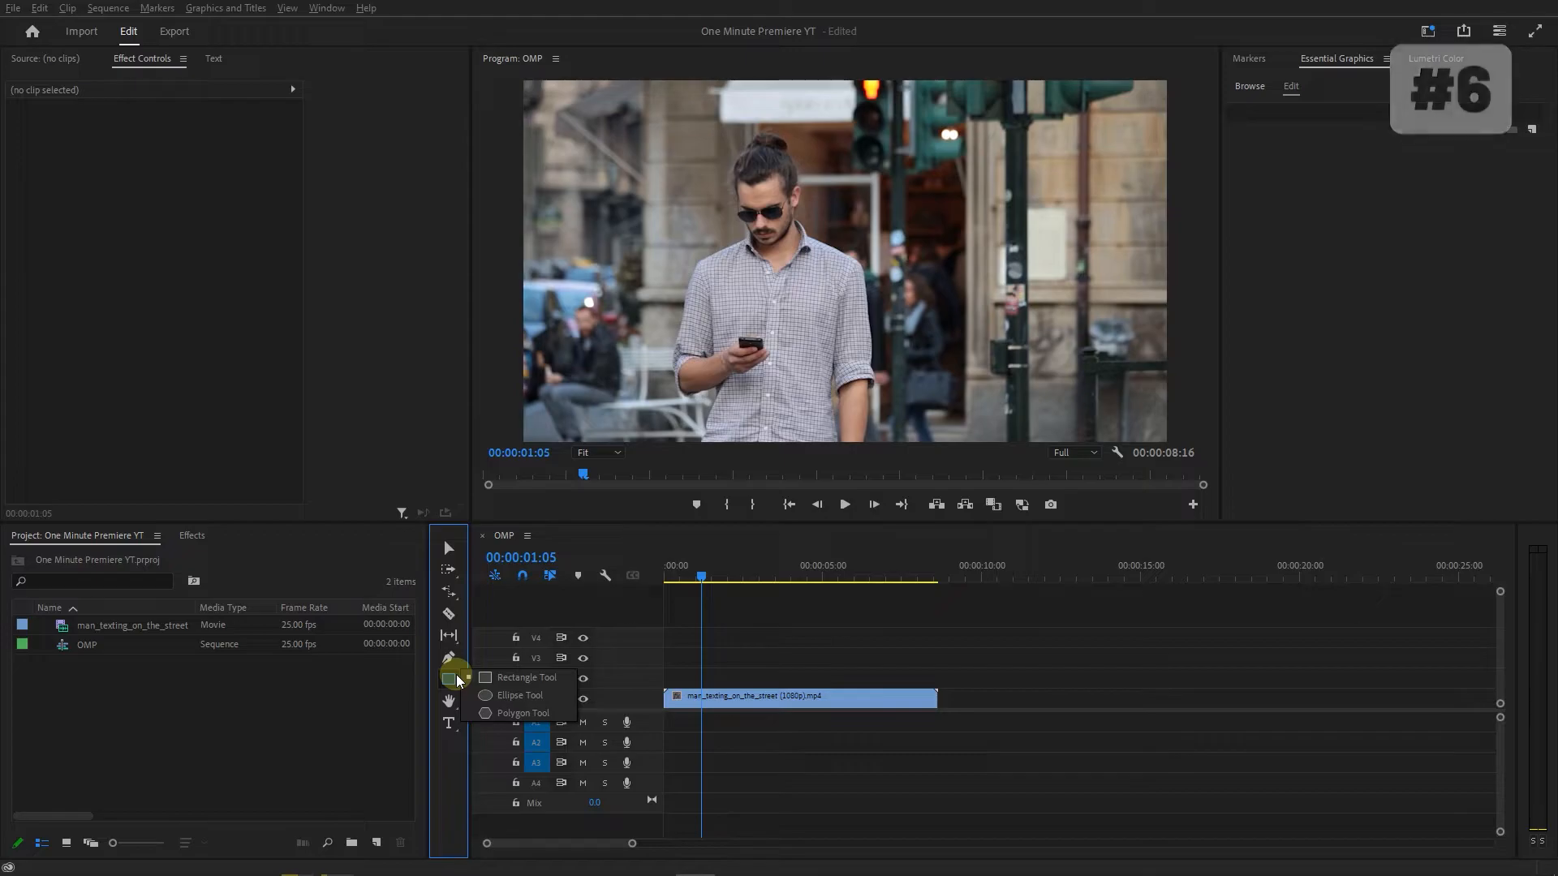
click(498, 697)
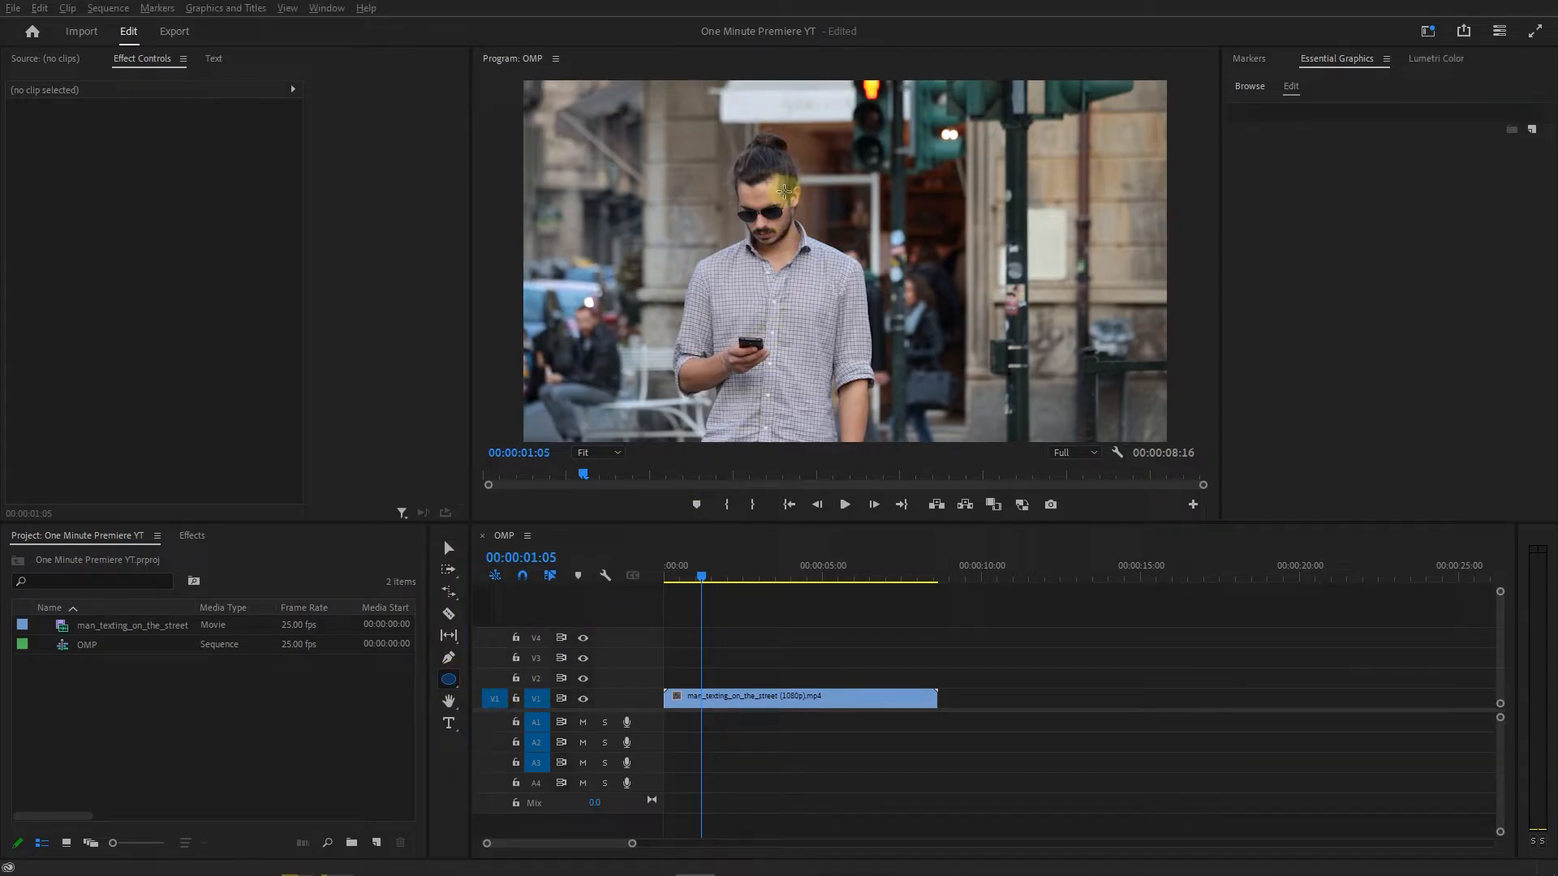
mouse_move(785, 191)
mouse_down()
mouse_move(880, 300)
mouse_move(946, 341)
mouse_up()
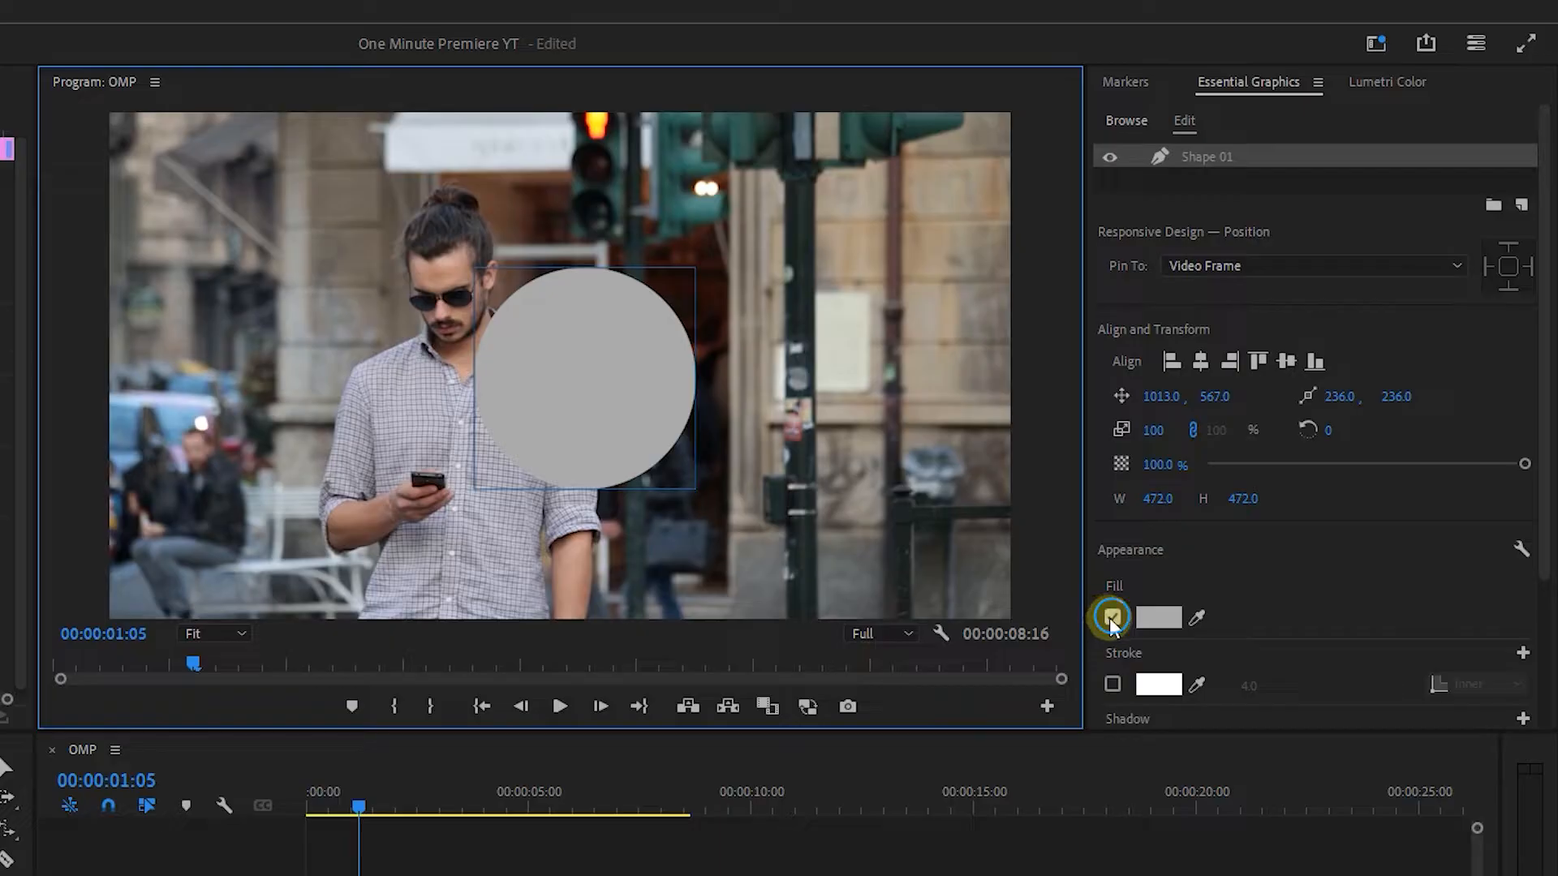
Remove the circle's fill and give it a stroke 20 wide.
click(1110, 617)
click(1111, 686)
click(1258, 686)
text(20)
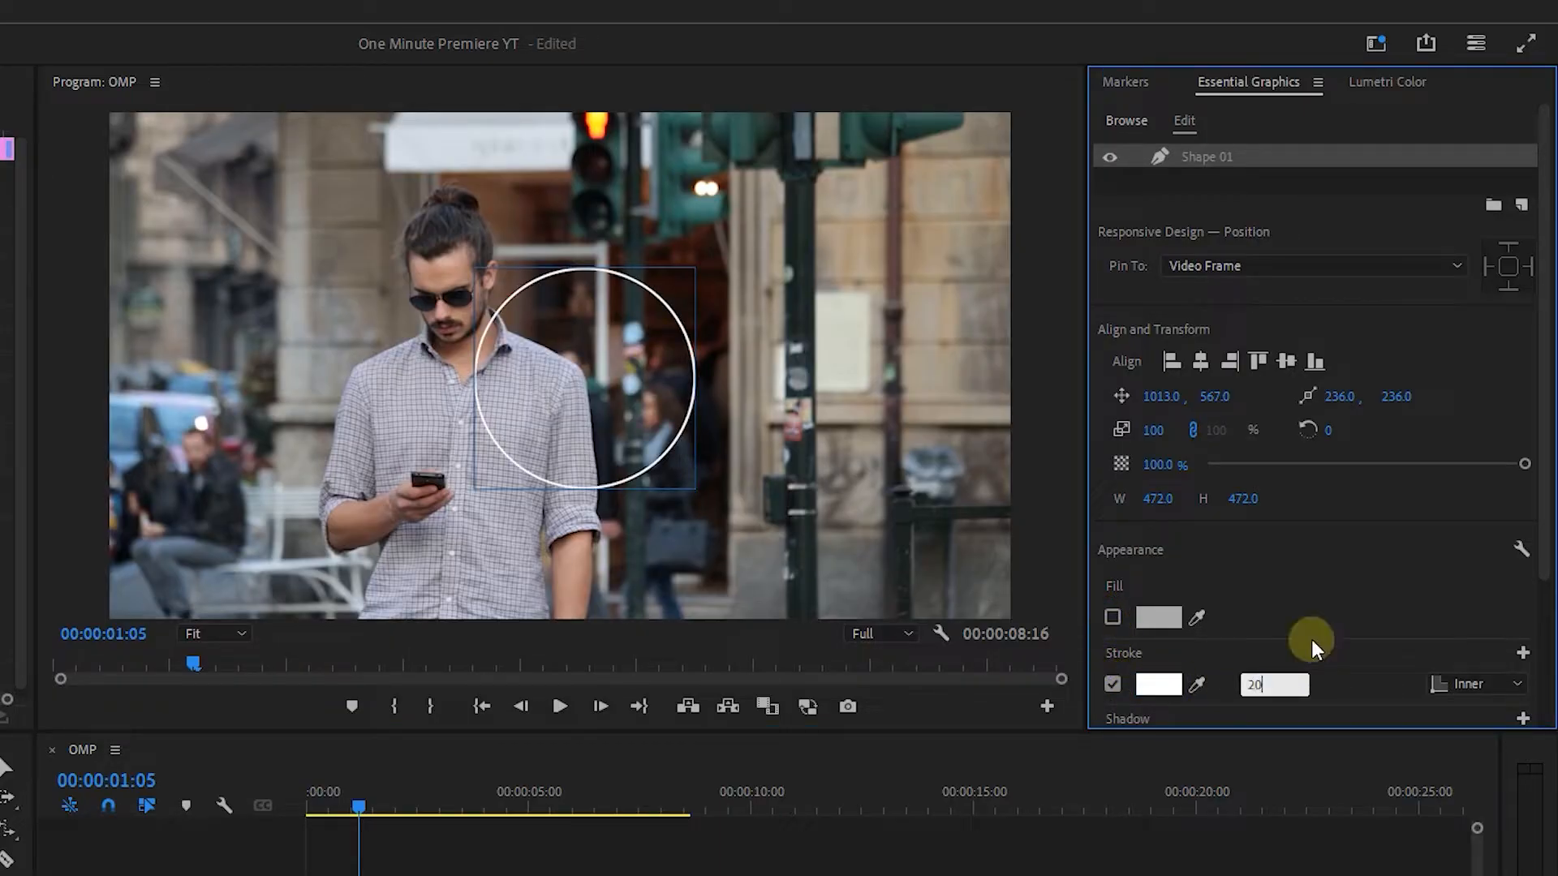
Set the circle's stroke color to blue 00B2CD.
click(1149, 684)
click(509, 645)
drag(462, 706, 495, 722)
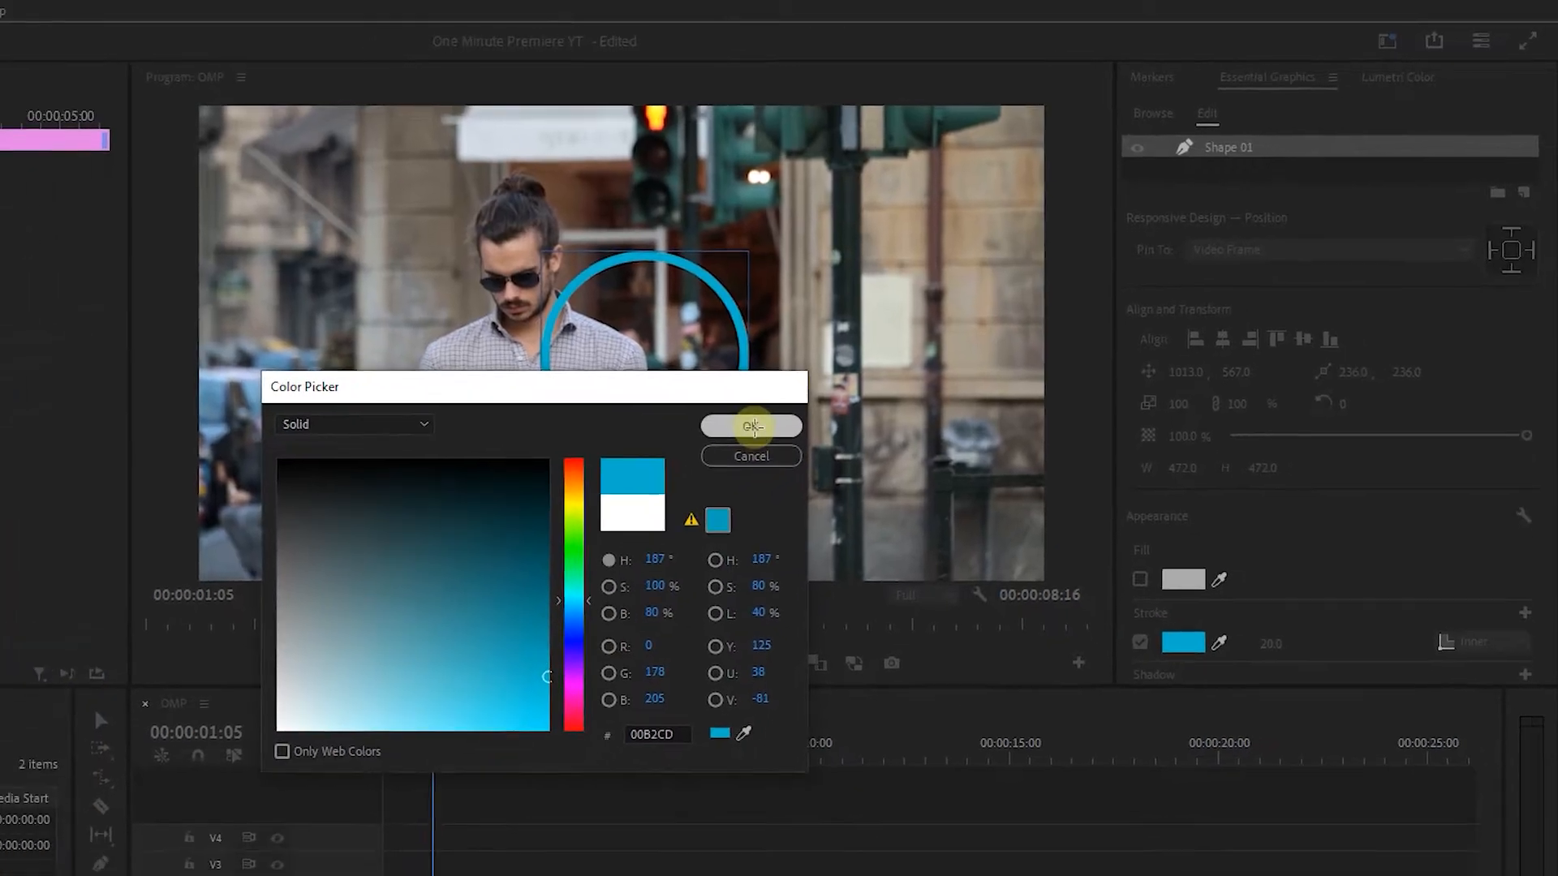
click(699, 452)
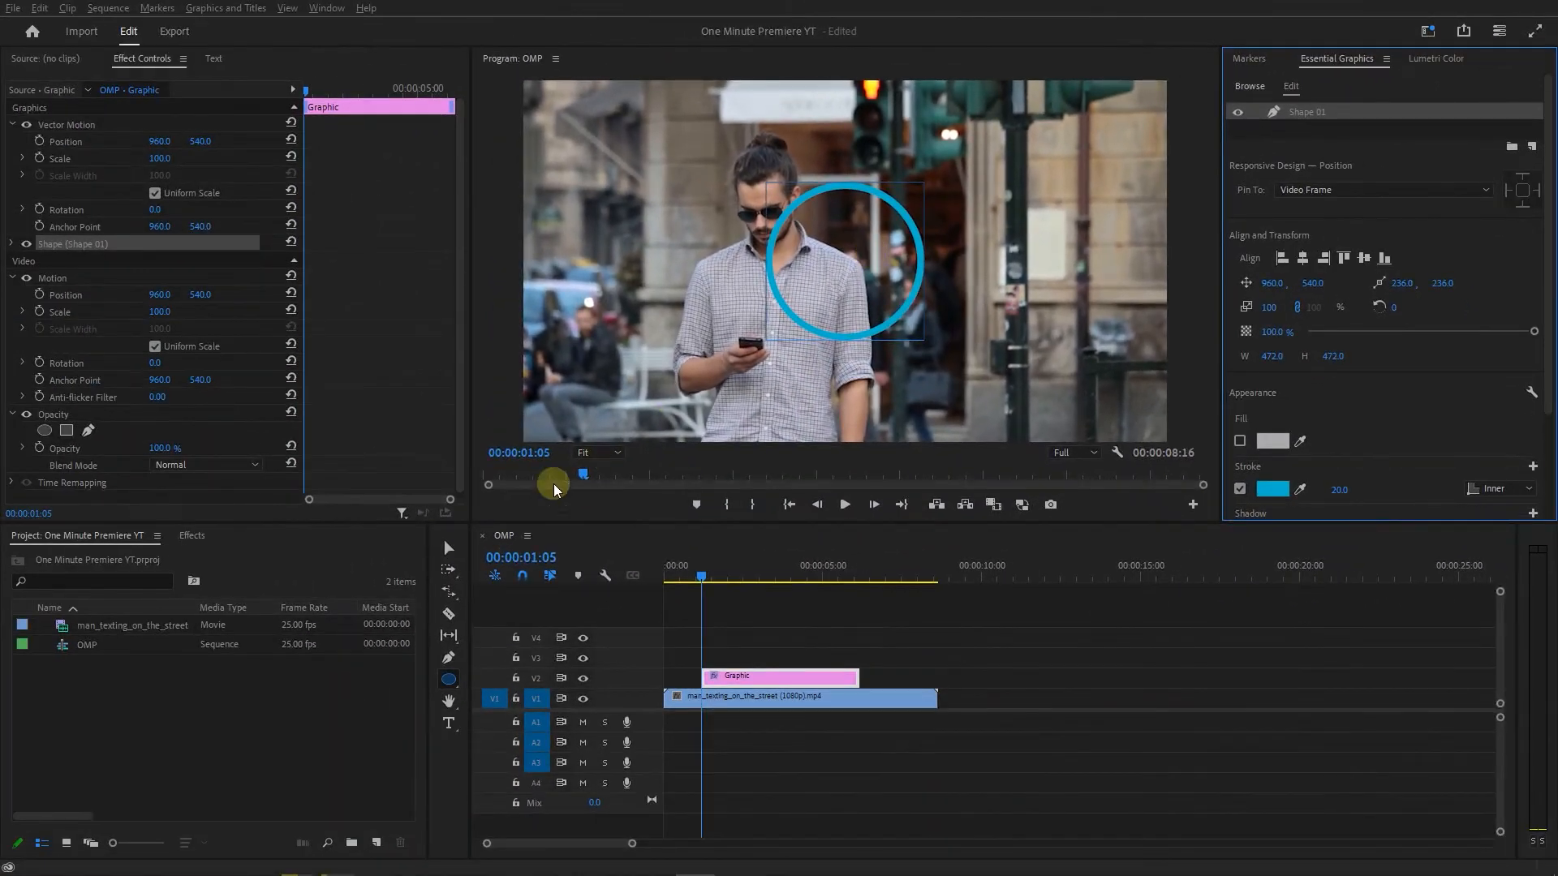
Find the Radial Wipe video effect and apply it to the circle's graphic clip.
click(193, 536)
click(146, 558)
text(radial wipe)
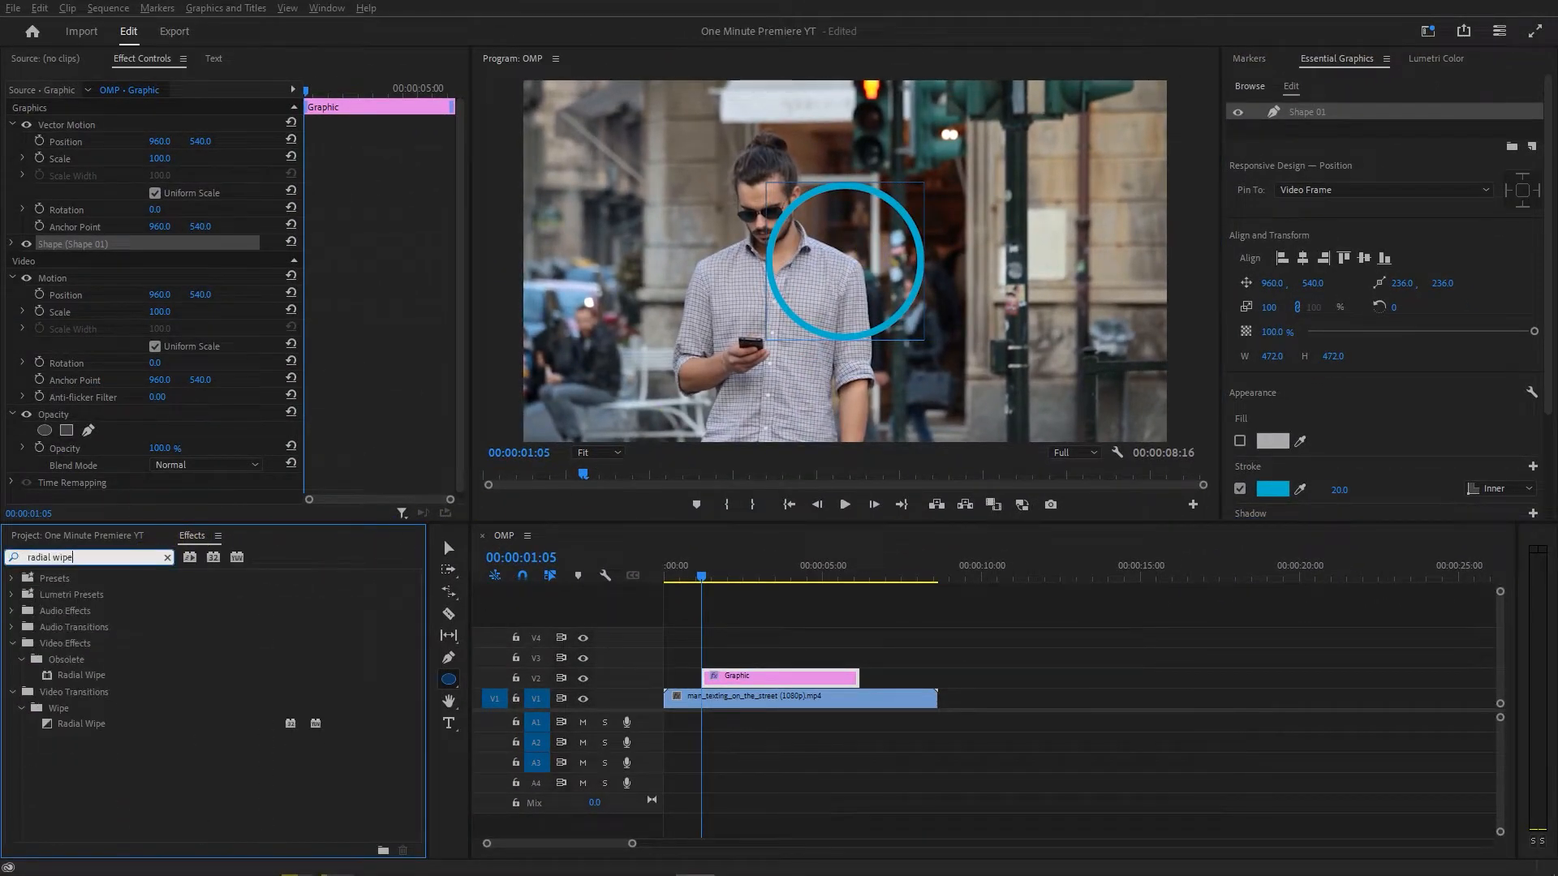
drag(97, 678, 760, 682)
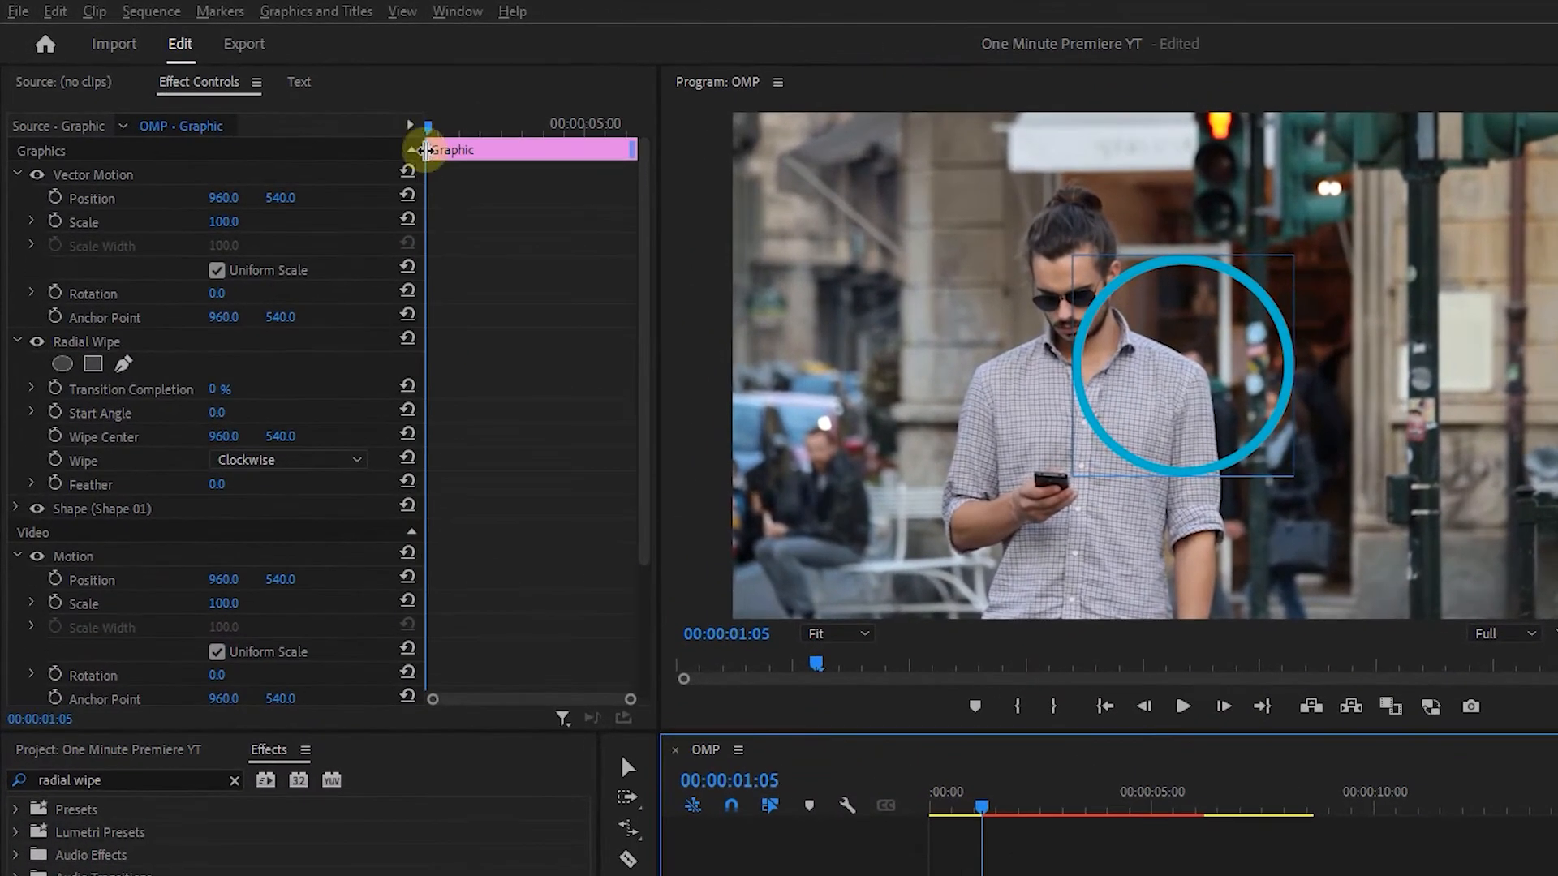
Enable keyframing for Radial Wipe's Transition Completion and Start Angle at the start of the circle clip.
mouse_move(429, 128)
mouse_down()
mouse_move(452, 127)
mouse_move(417, 133)
mouse_up()
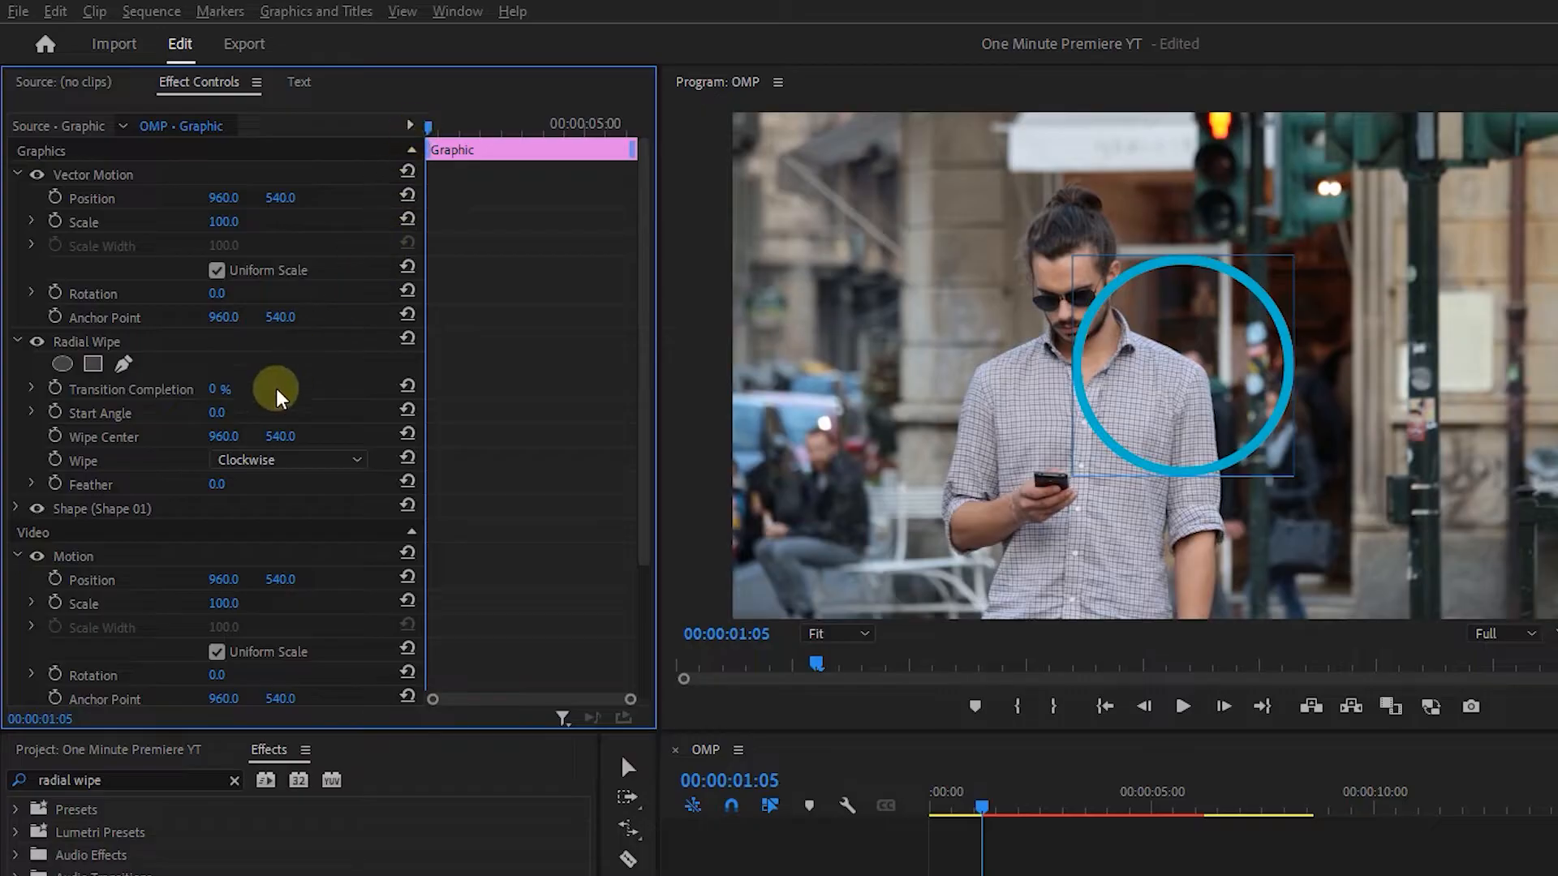
click(55, 390)
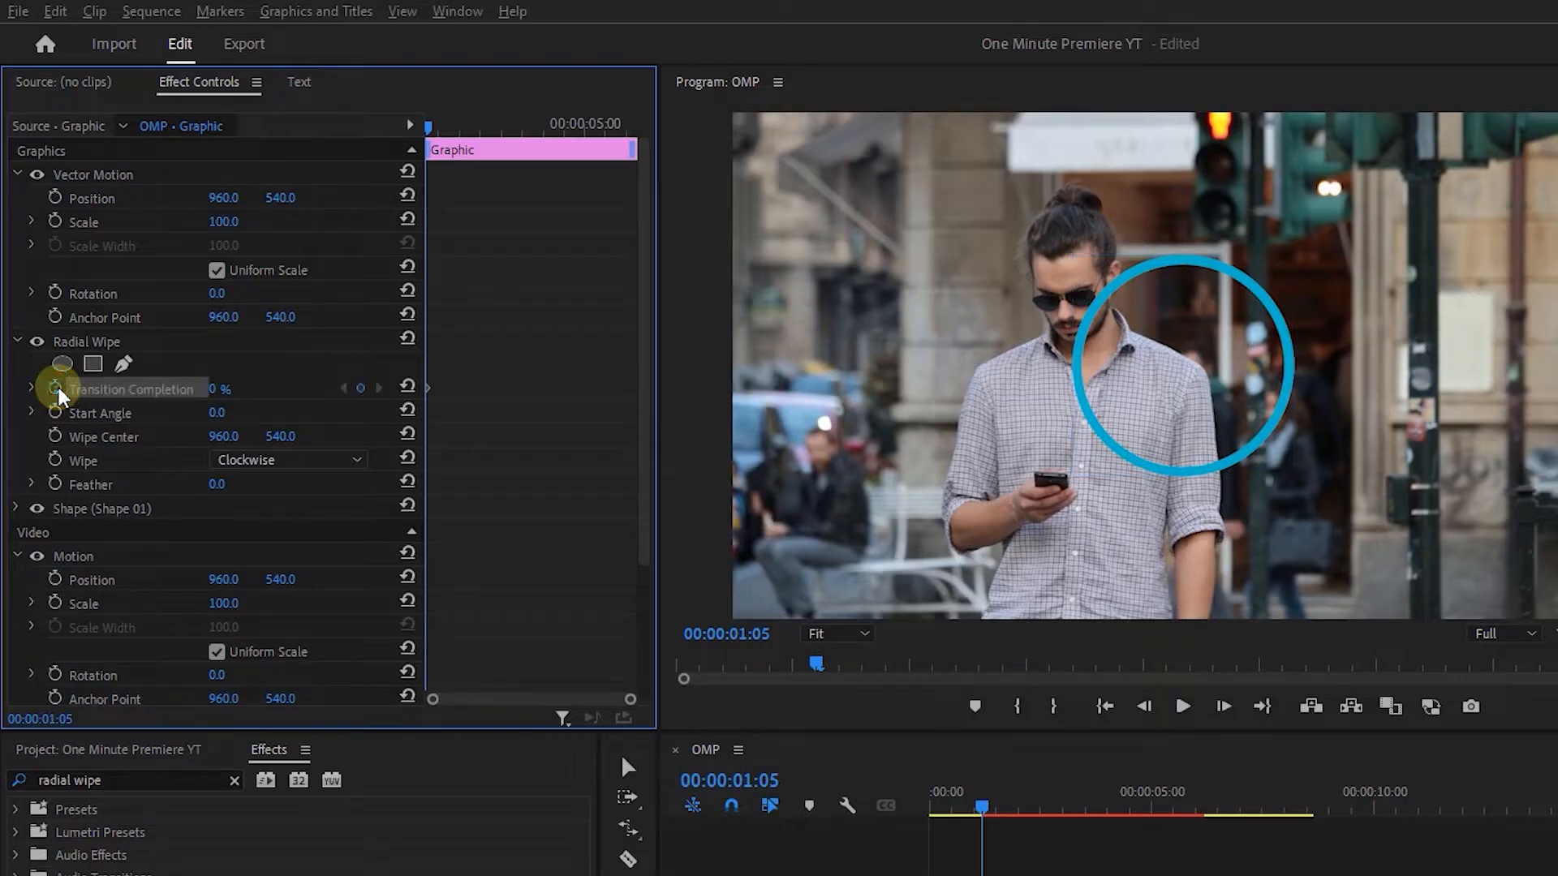
click(55, 414)
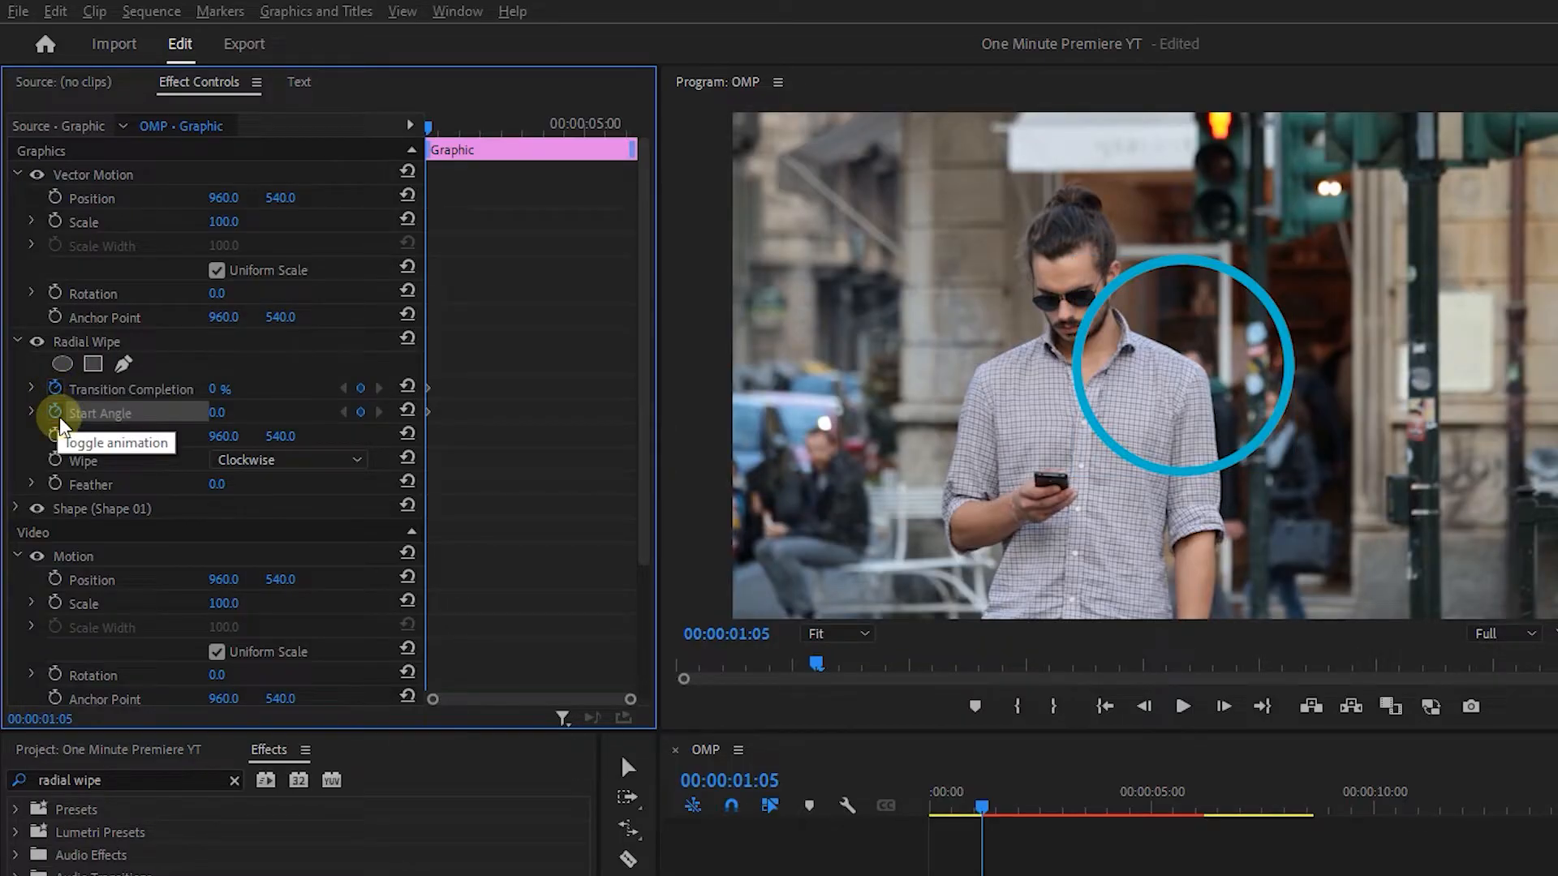
Set the wipe direction to Counterclockwise and the starting Transition Completion keyframe to 100%.
click(247, 459)
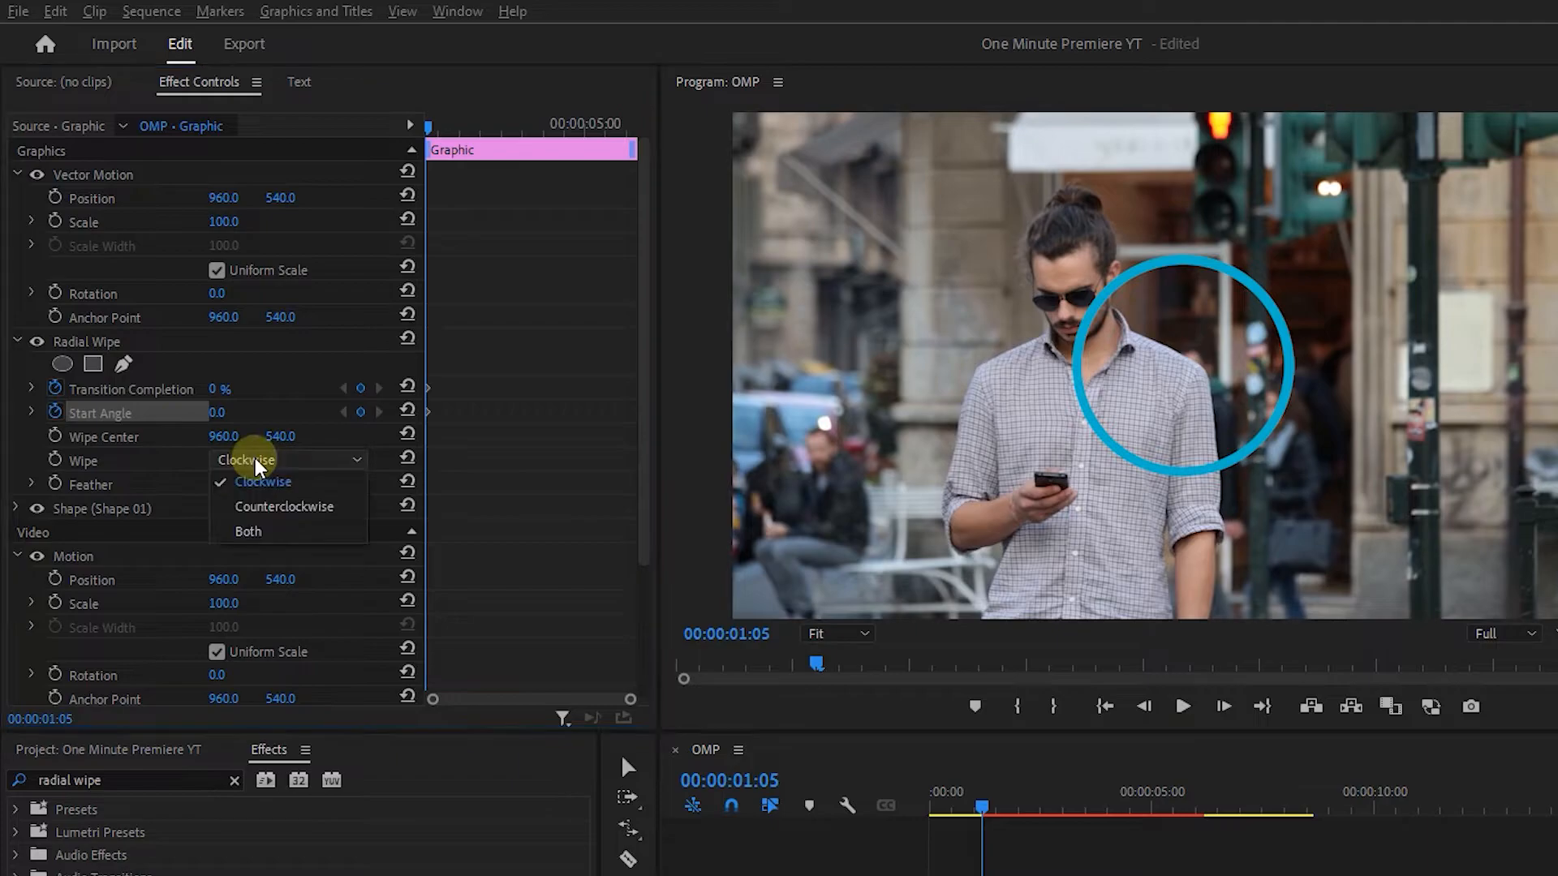
click(260, 507)
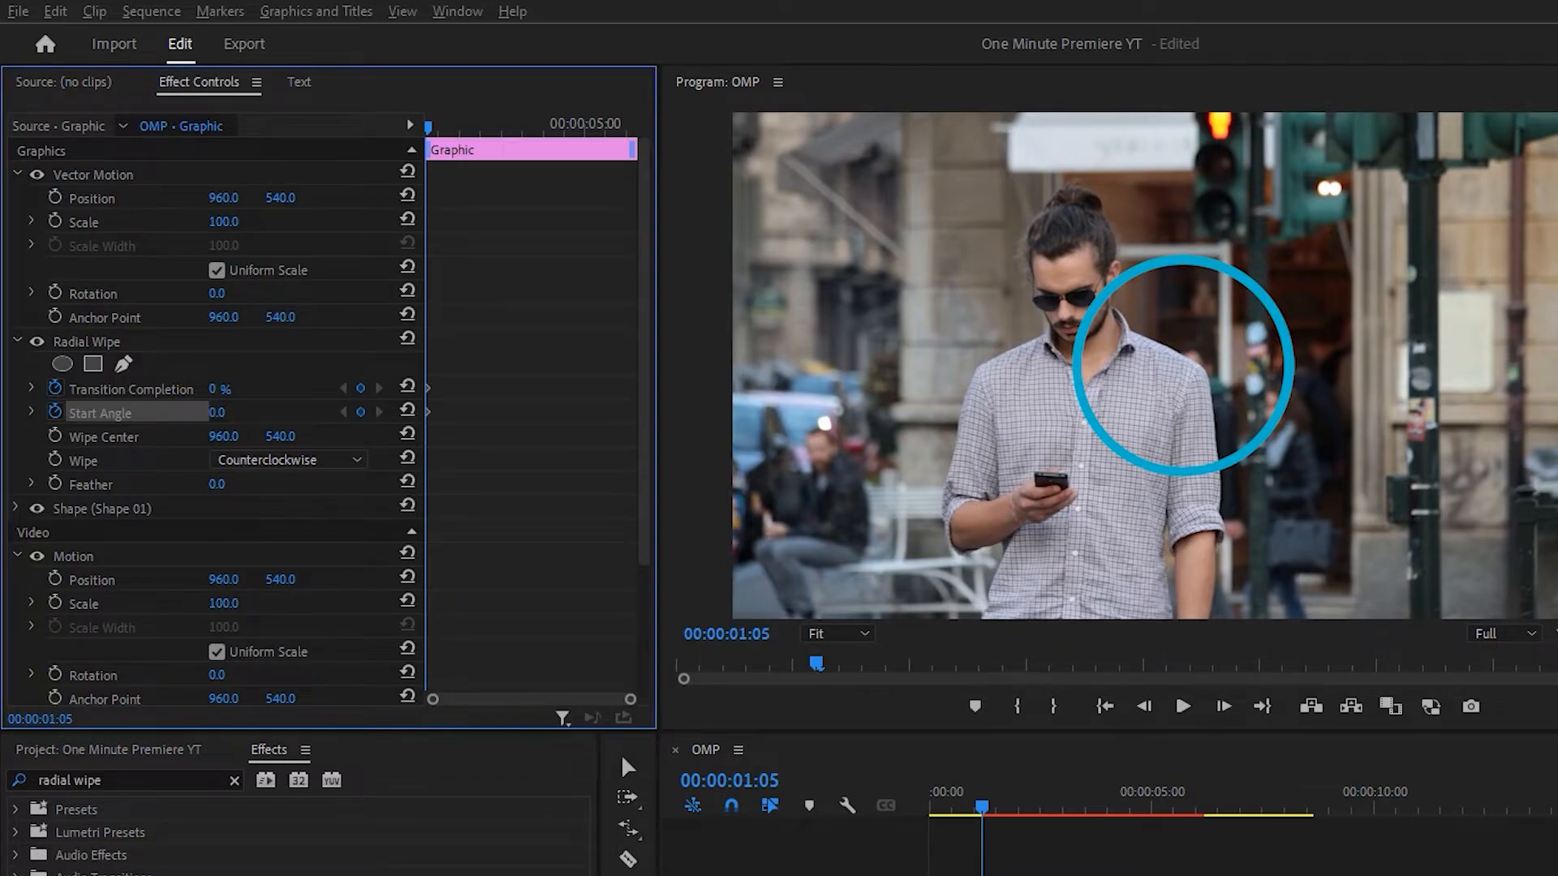
click(217, 389)
text(100)
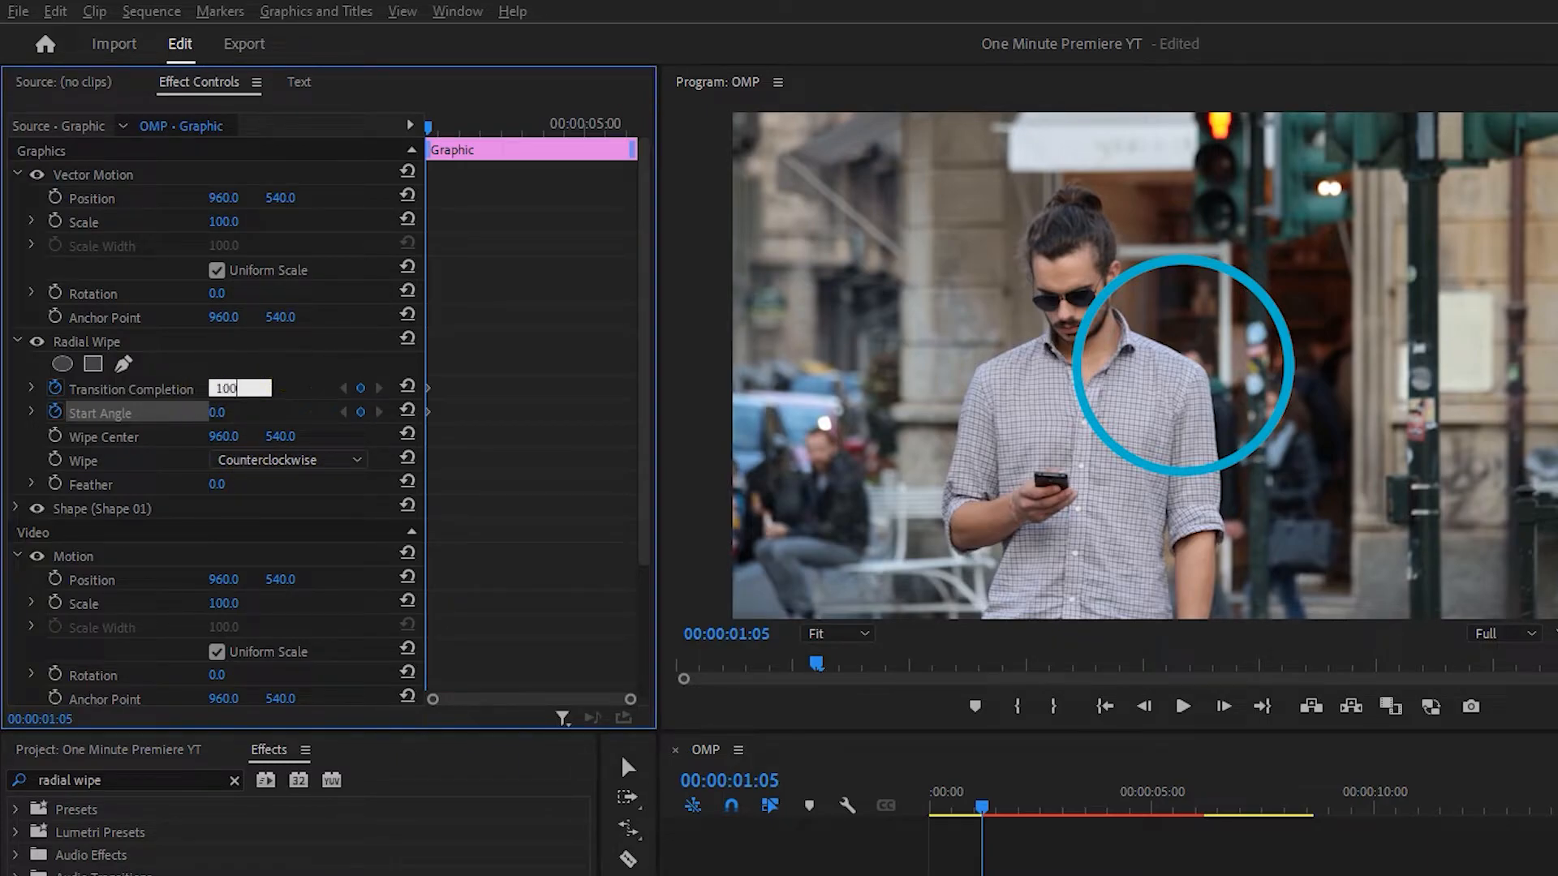
key(Return)
At 00:00:02:10, keyframe Transition Completion at 0% and Start Angle at 180°.
key(shift+Right)
key(shift+Right)
key(shift+Right)
key(shift+Right)
key(shift+Right)
key(shift+Right)
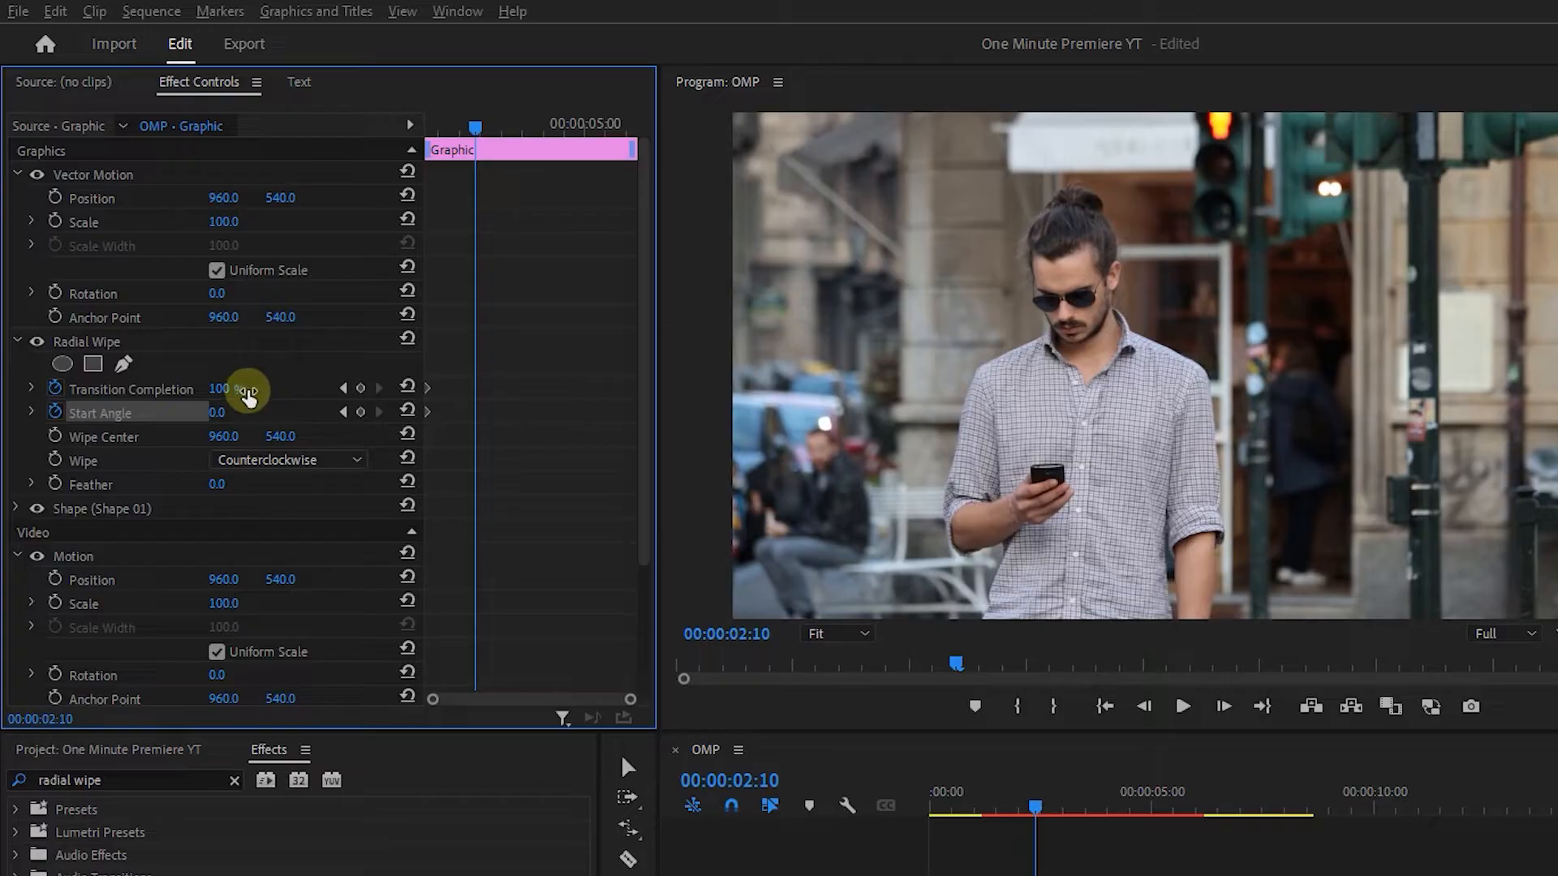
click(240, 388)
text(0)
key(Return)
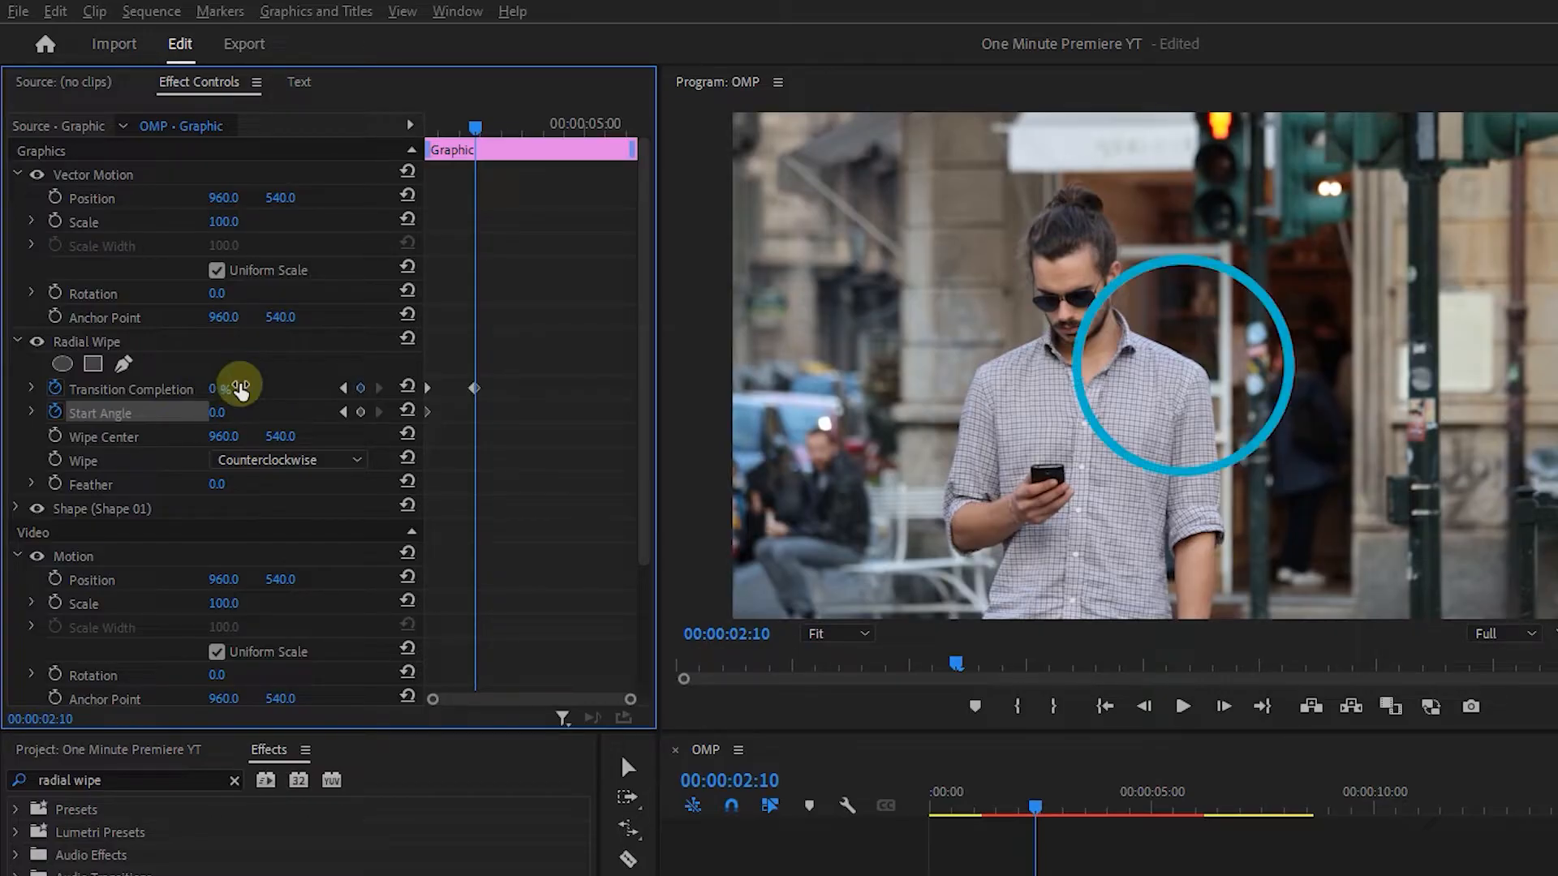
click(218, 412)
text(180)
key(Return)
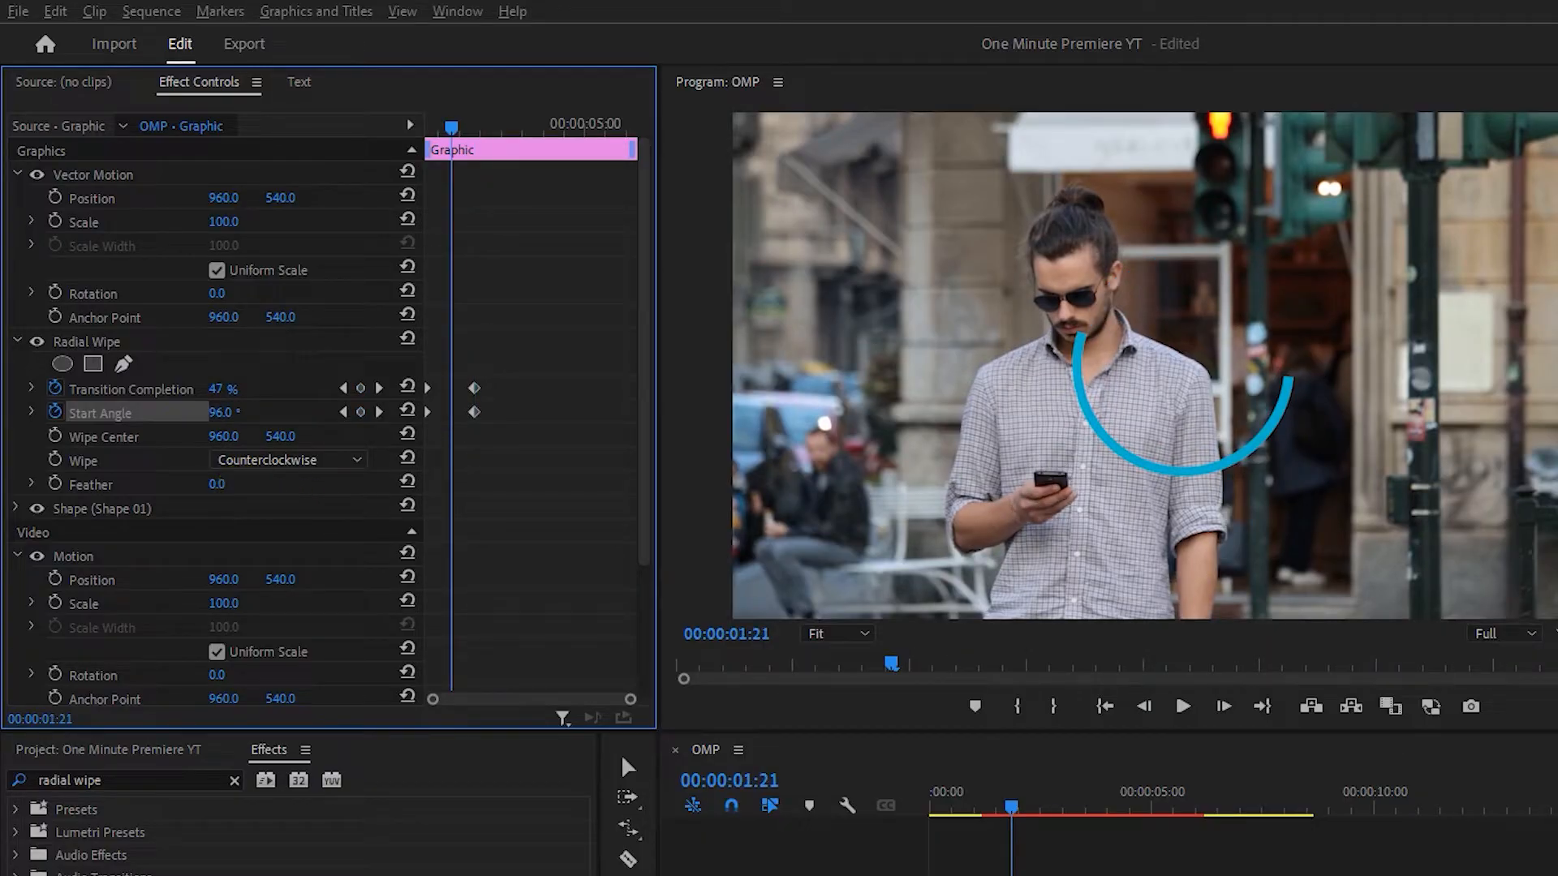
Set the Radial Wipe's Feather to 50.
click(218, 483)
text(50)
click(306, 478)
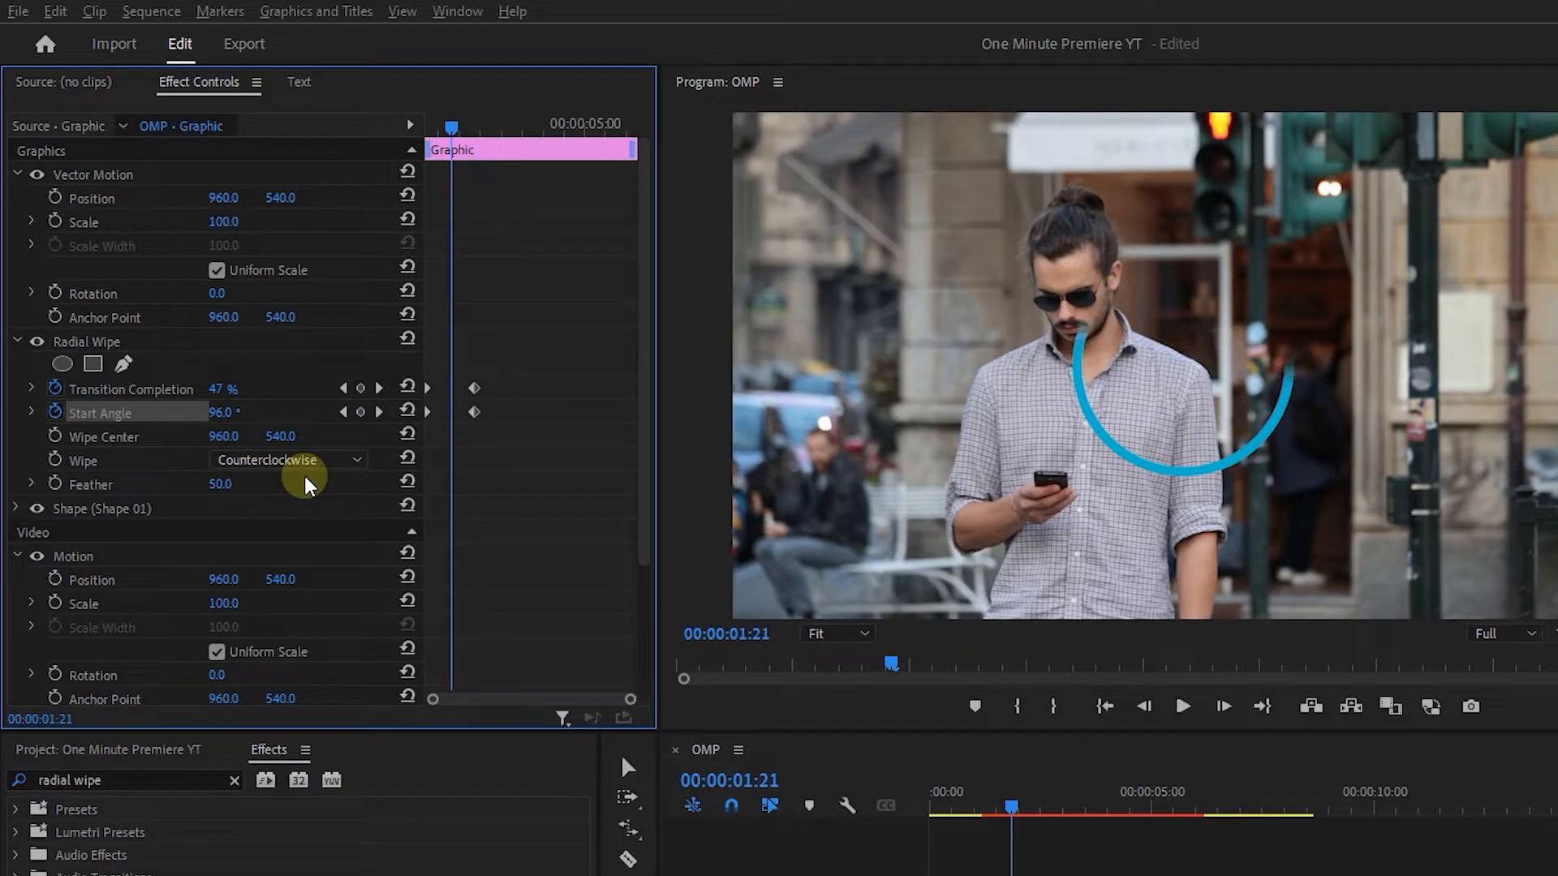
Apply Ease In and Ease Out to all Transition Completion and Start Angle keyframes.
drag(550, 330, 389, 435)
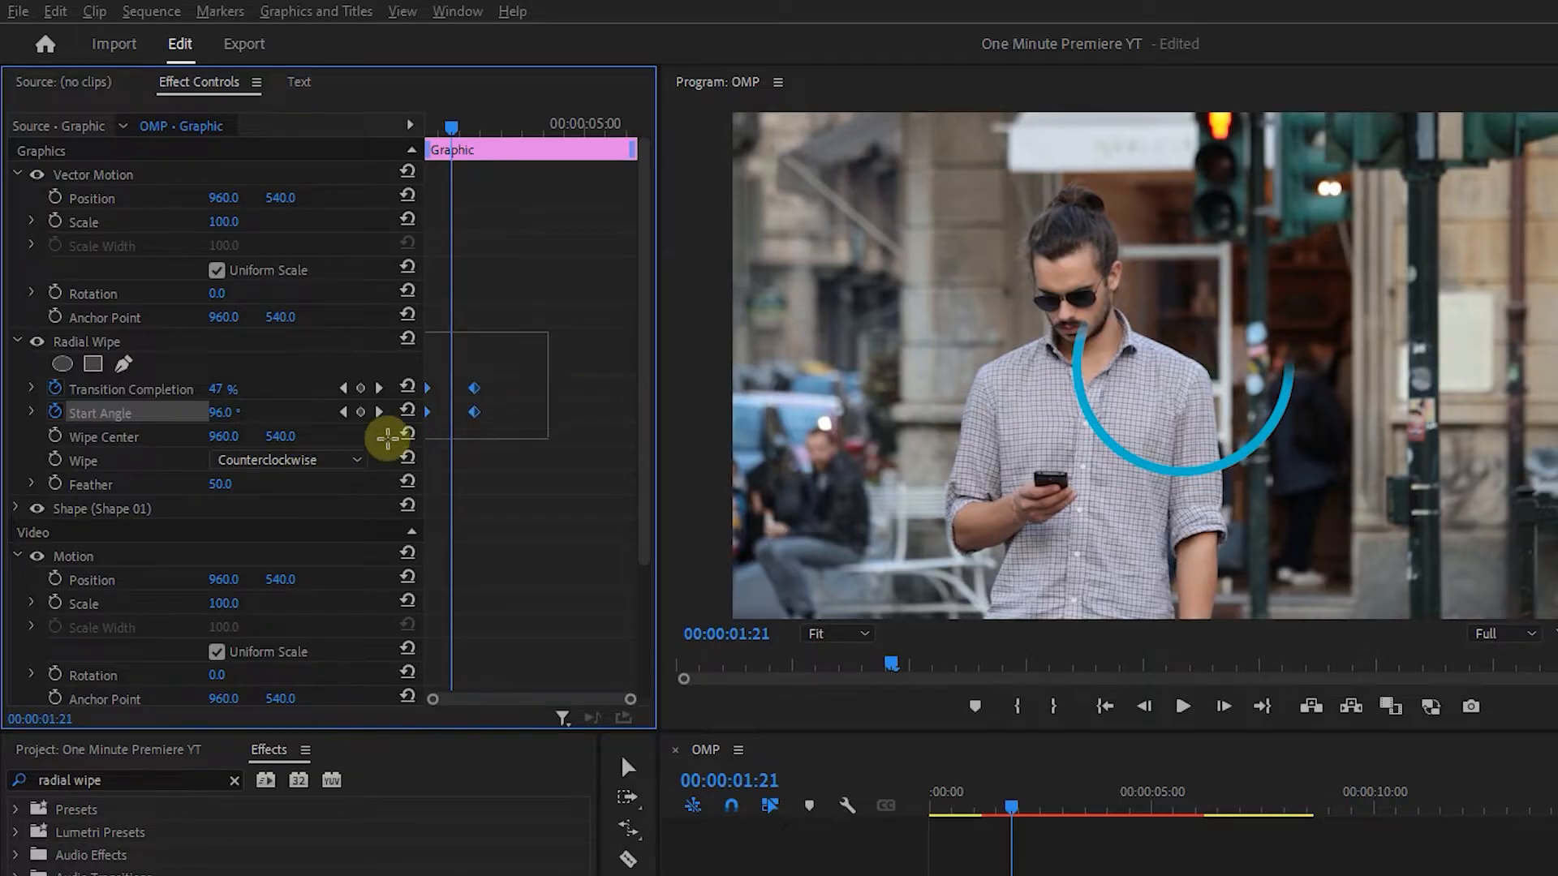
right_click(476, 390)
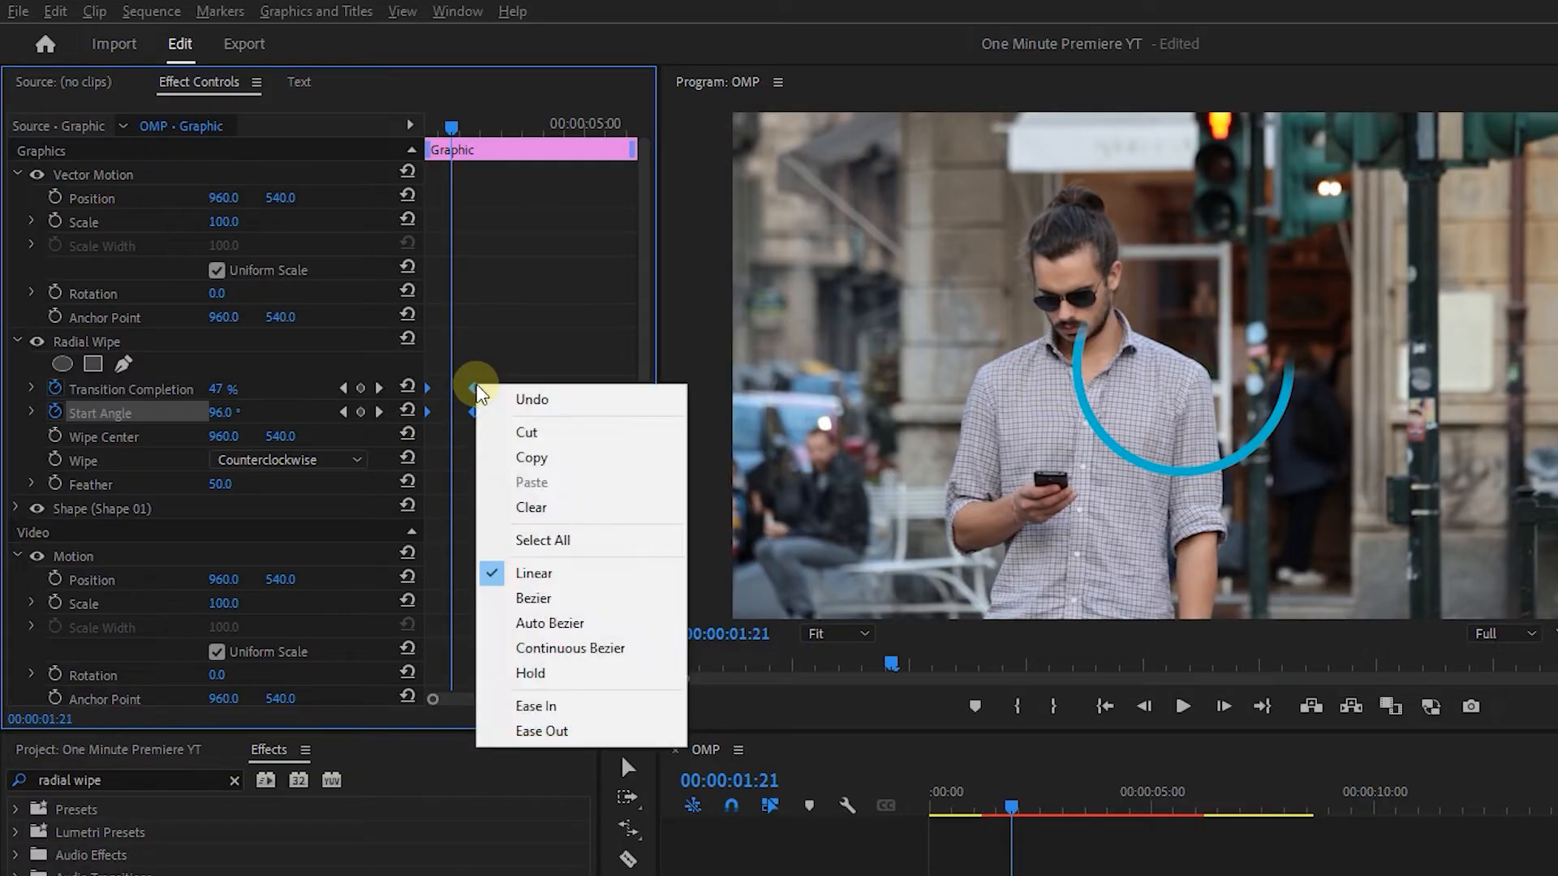
click(549, 706)
right_click(475, 388)
click(541, 706)
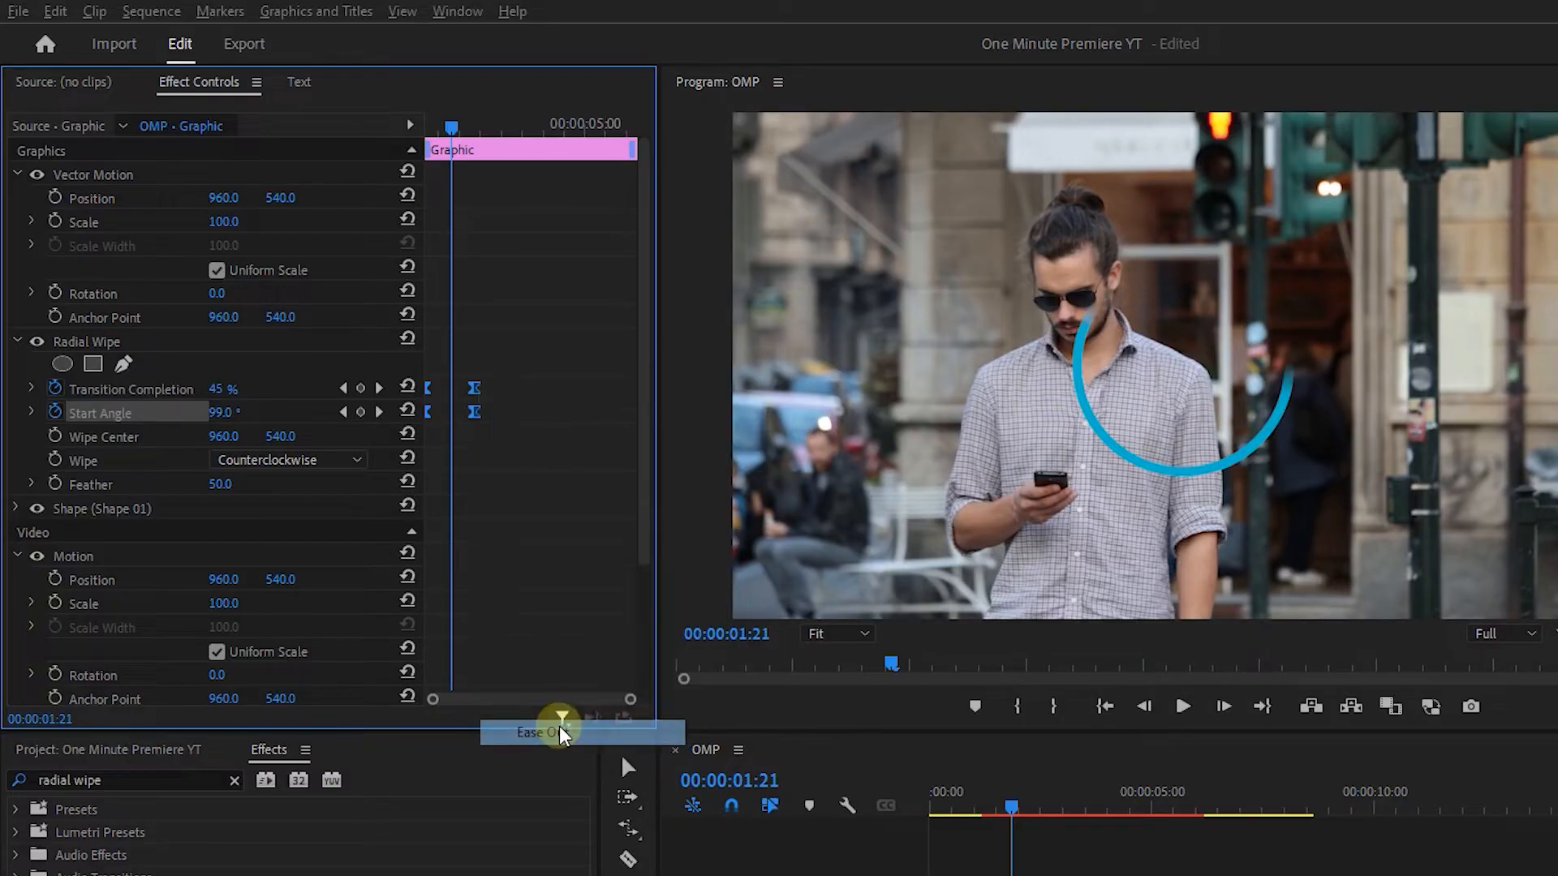
Reshape the Transition Completion velocity curve by lengthening the first keyframe's handle, and play the circle animation from the clip's start.
click(31, 389)
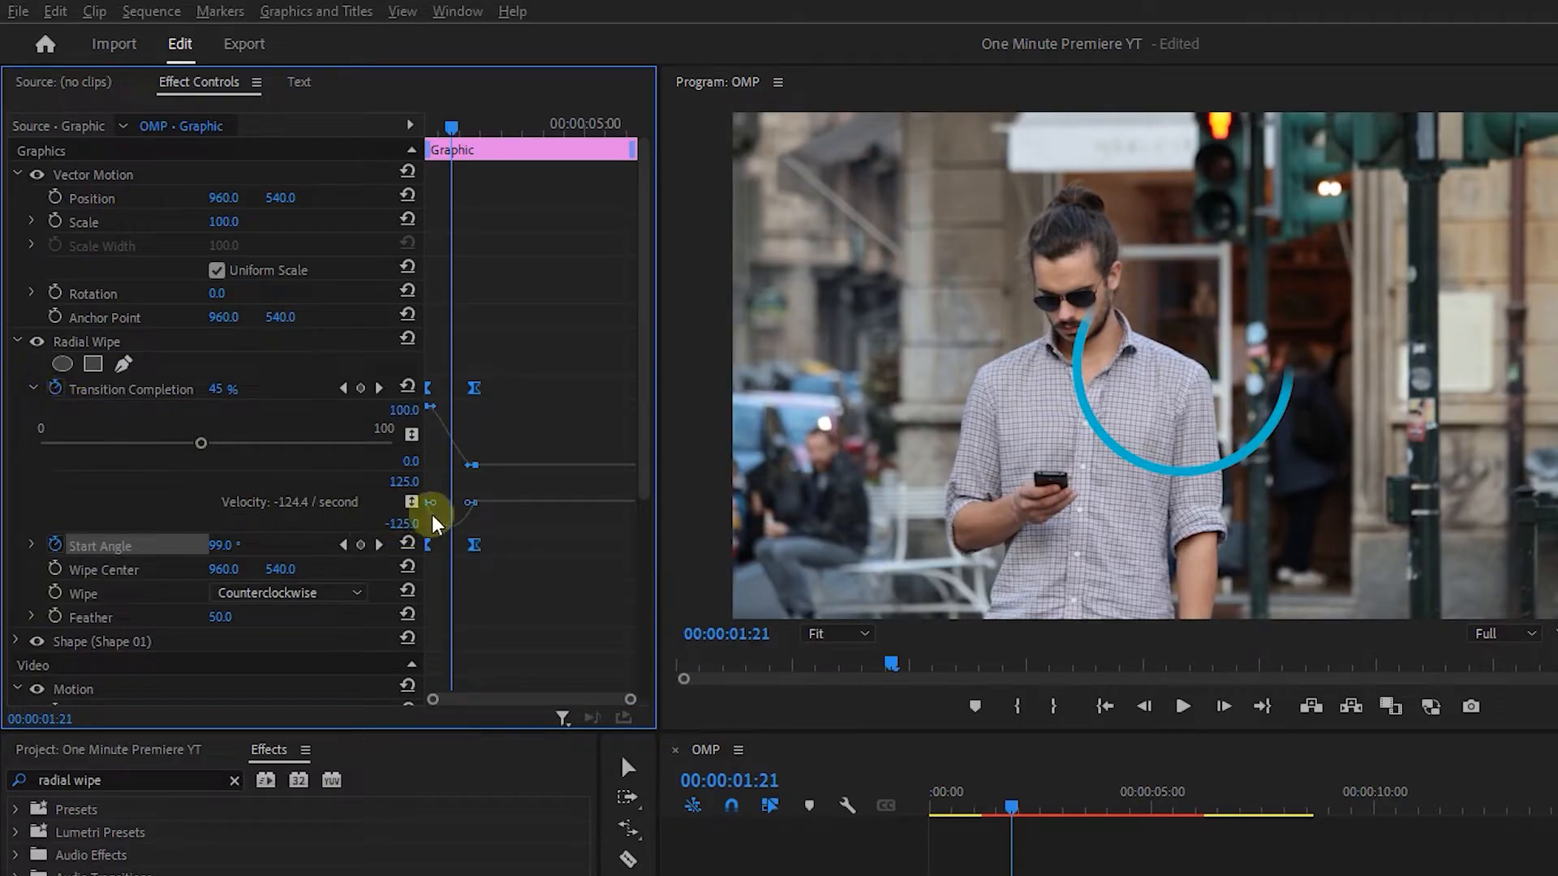
drag(433, 502, 460, 502)
drag(452, 128, 423, 128)
key(space)
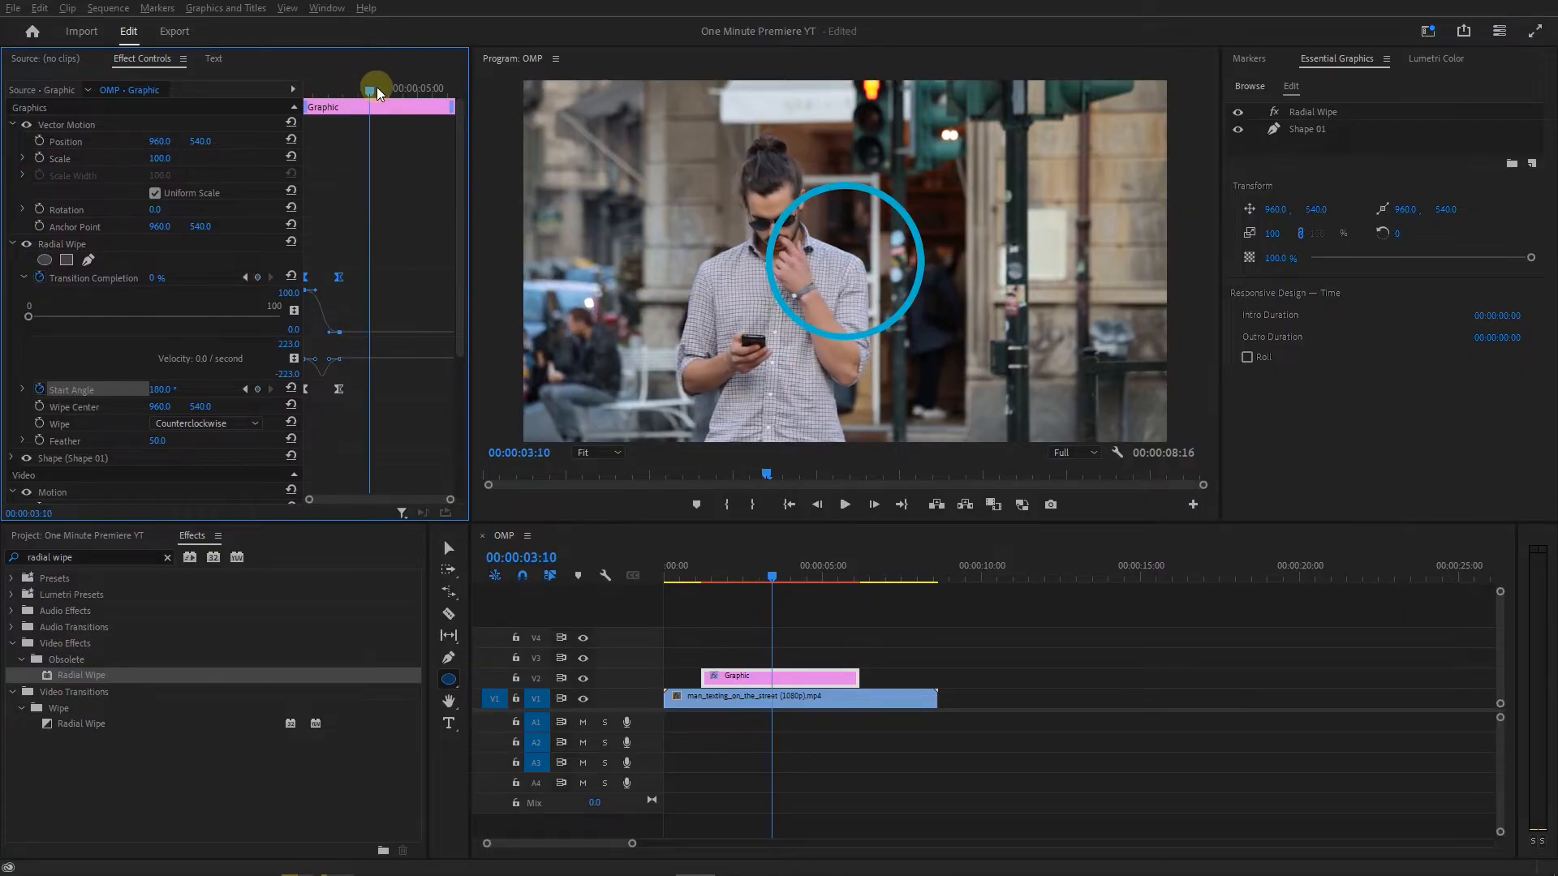
key(space)
Duplicate the circle's graphic clip onto the track above, starting at 00:00:03:04, and select the copy.
key(v)
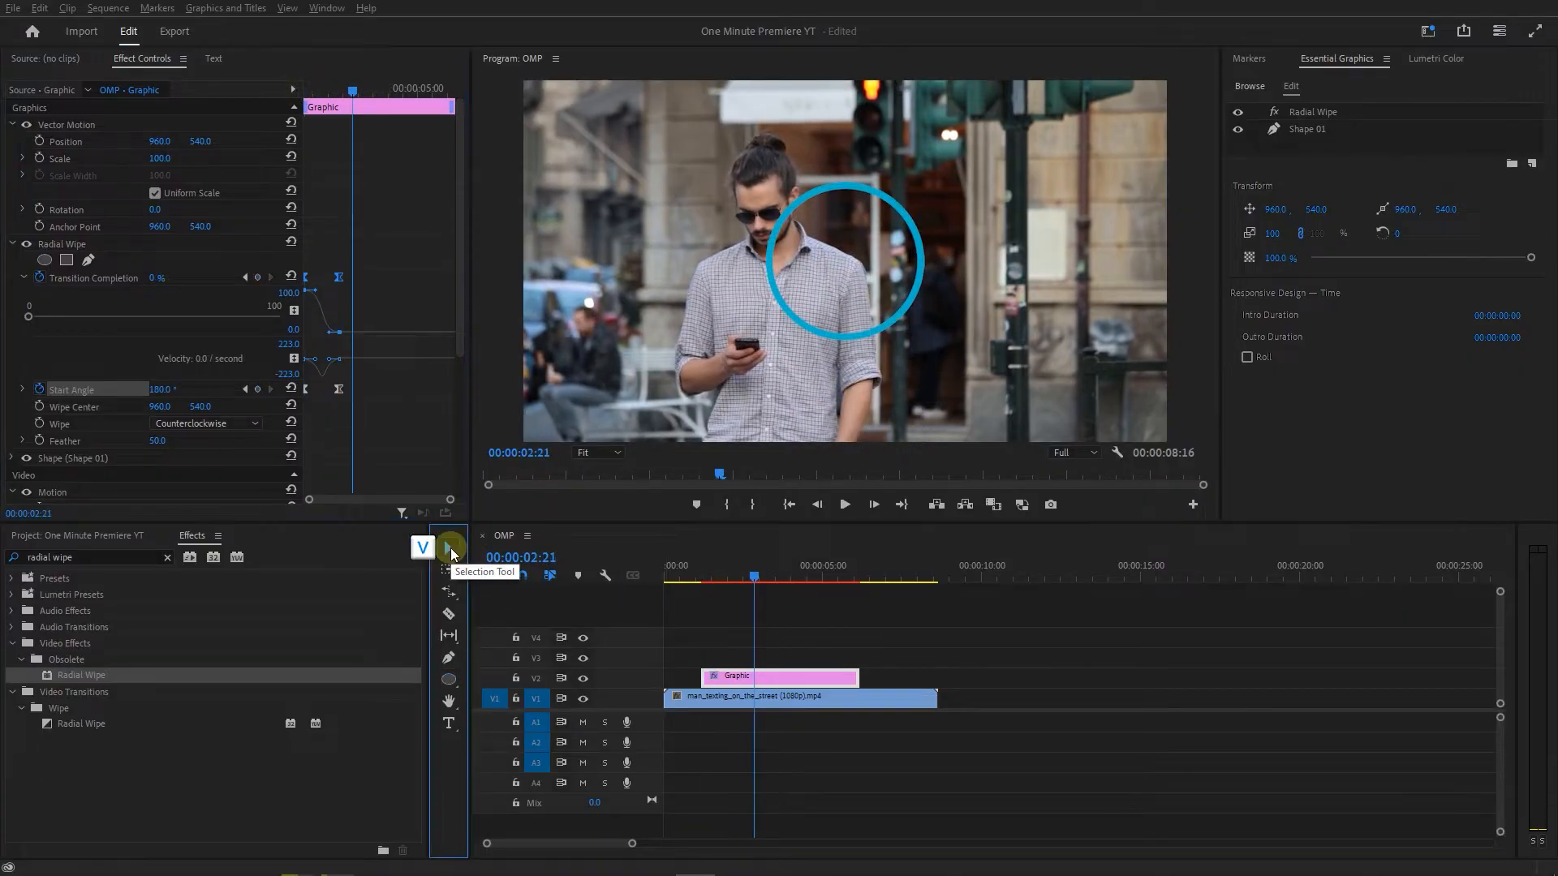
drag(768, 676, 800, 668)
click(814, 657)
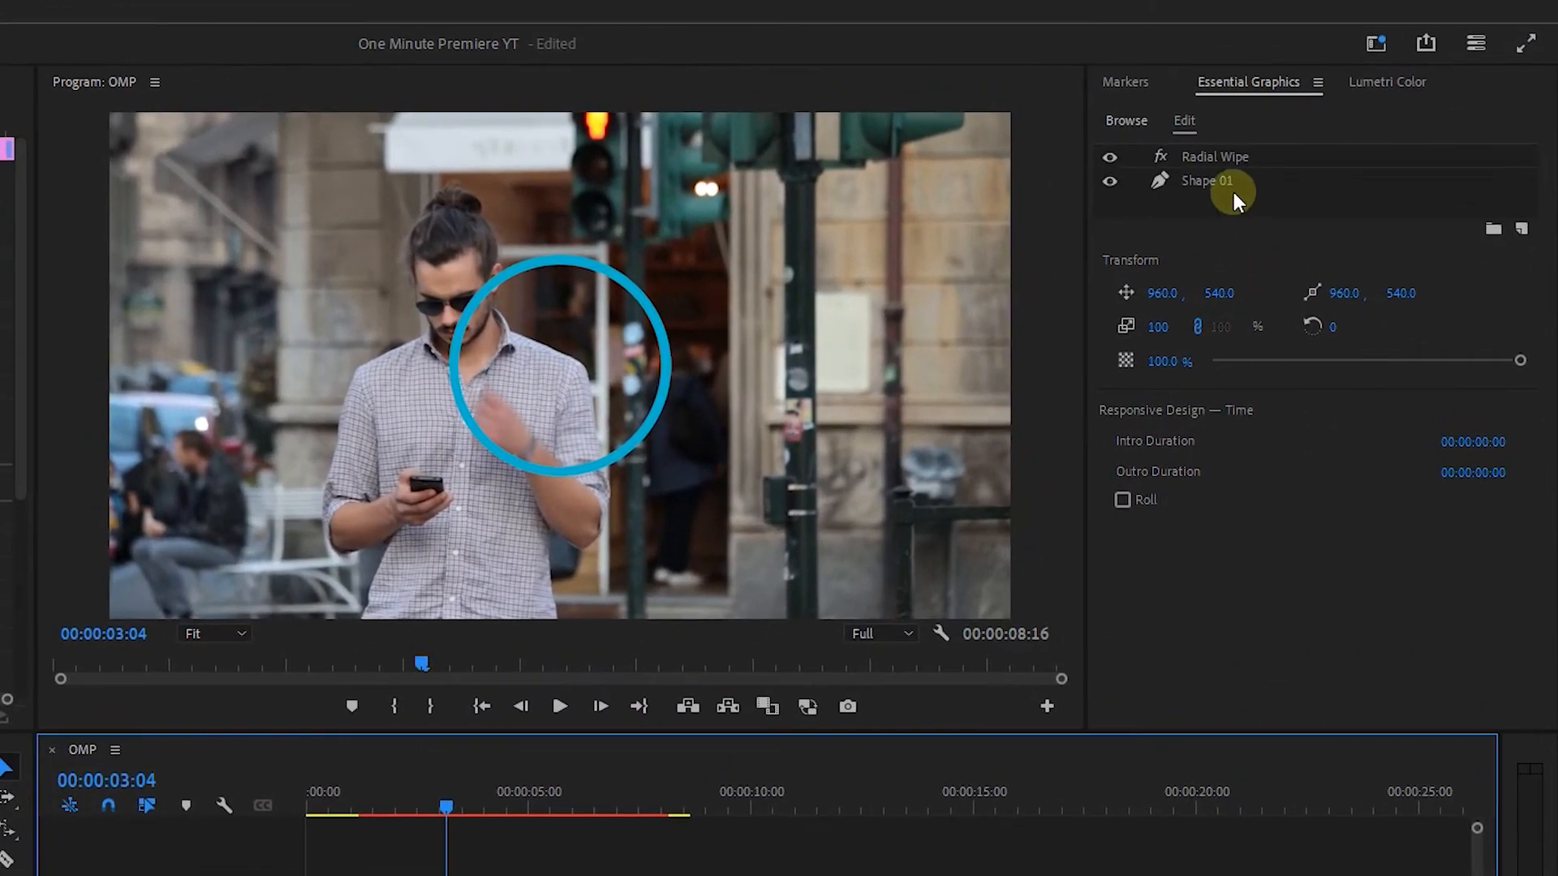
Delete the Radial Wipe from the duplicated circle and switch its shape from stroke to fill.
click(1326, 112)
key(Delete)
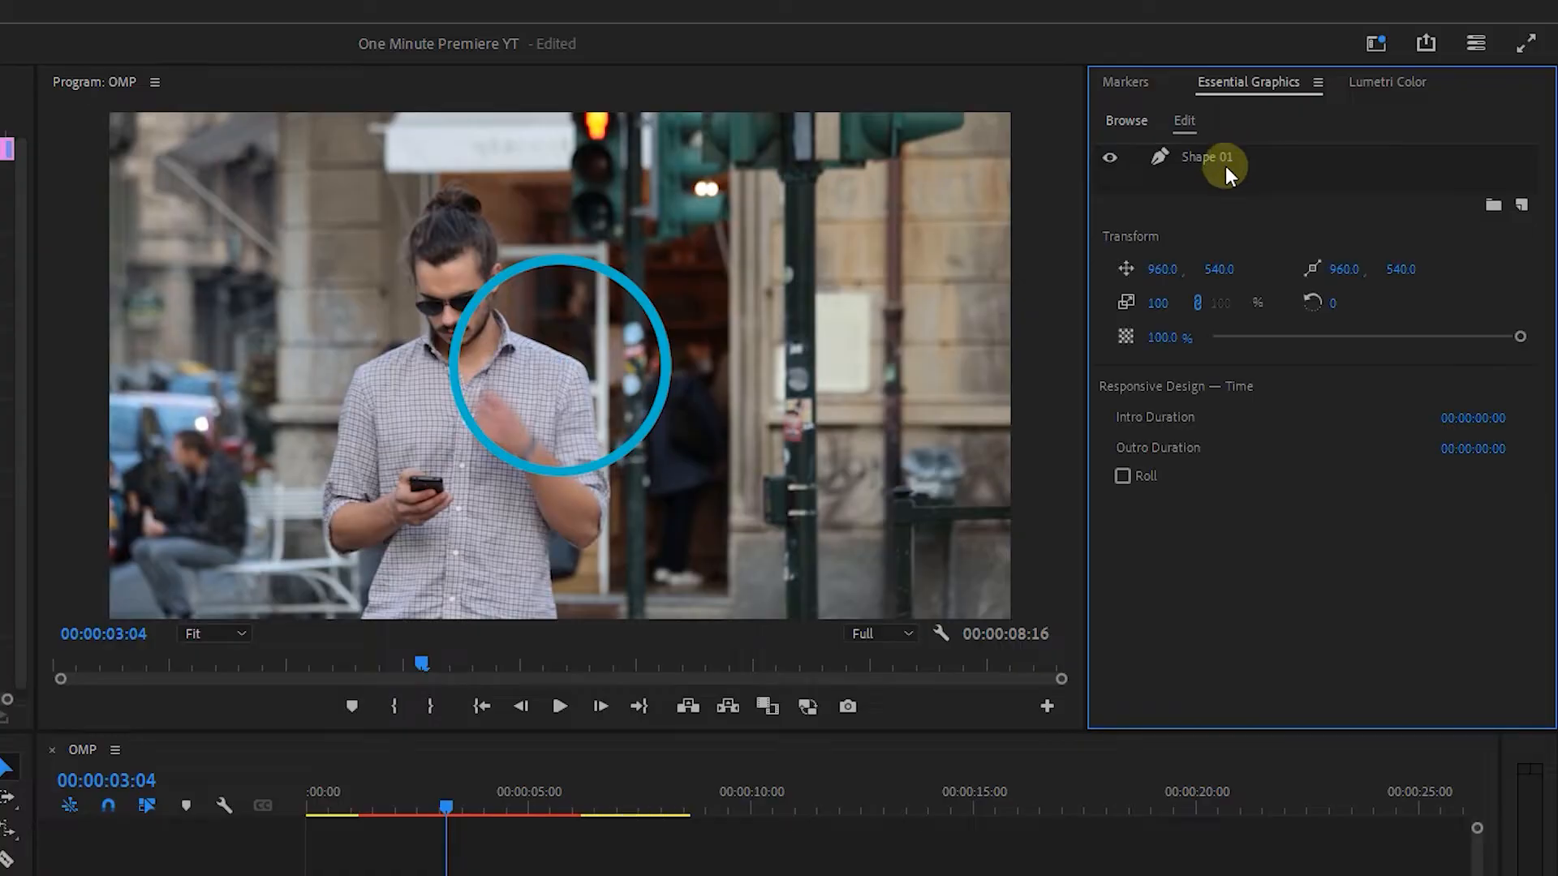
click(1113, 684)
click(1113, 620)
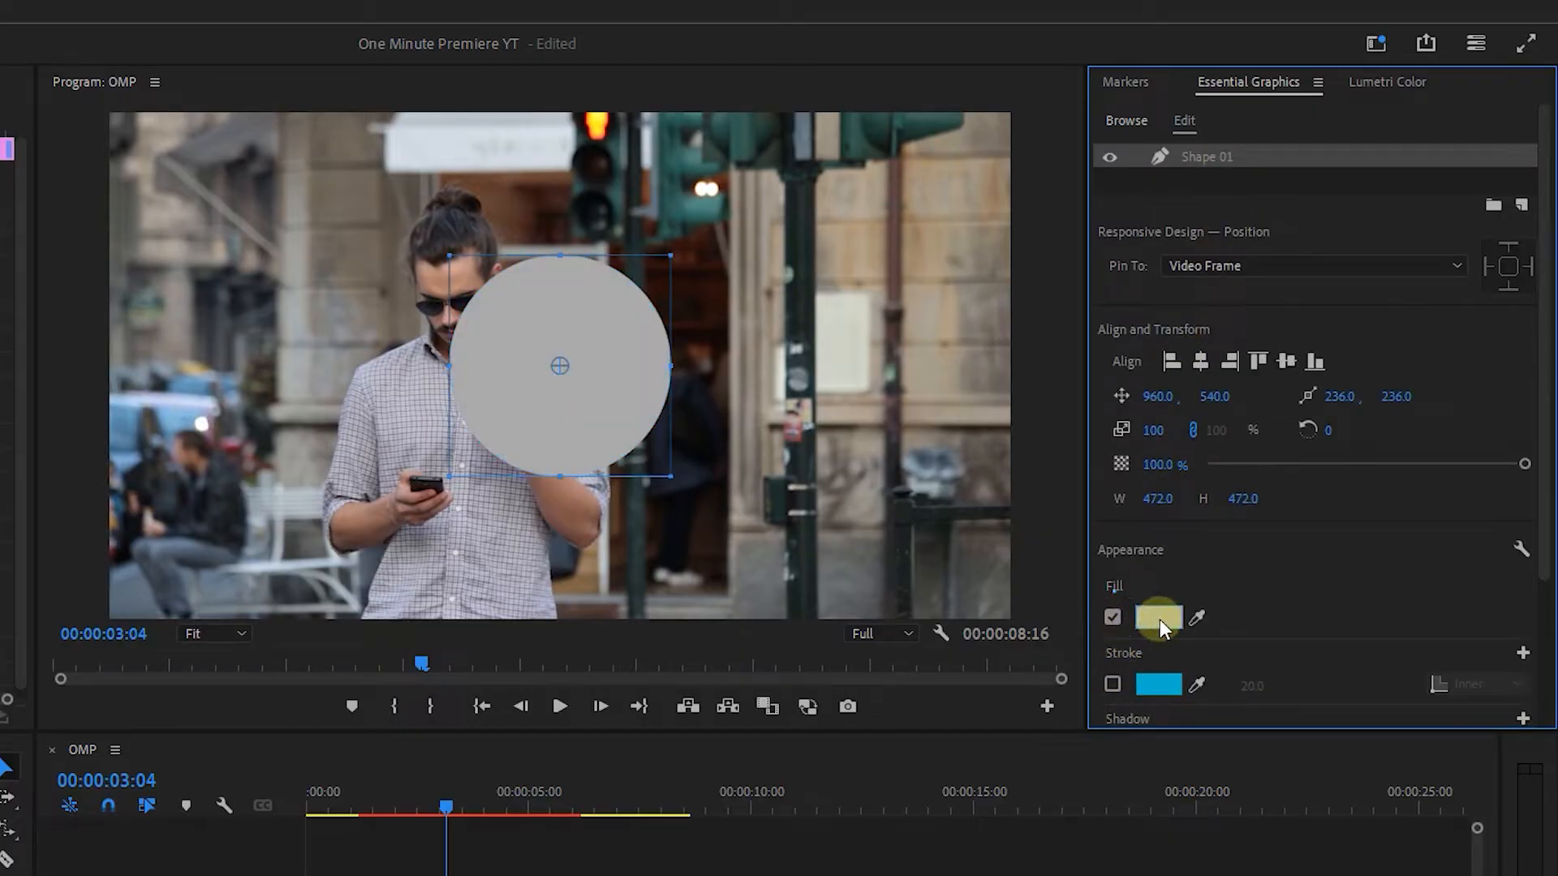
Match the duplicated circle's fill to the blue stroke color, 00B2CD, by sampling it.
click(1161, 620)
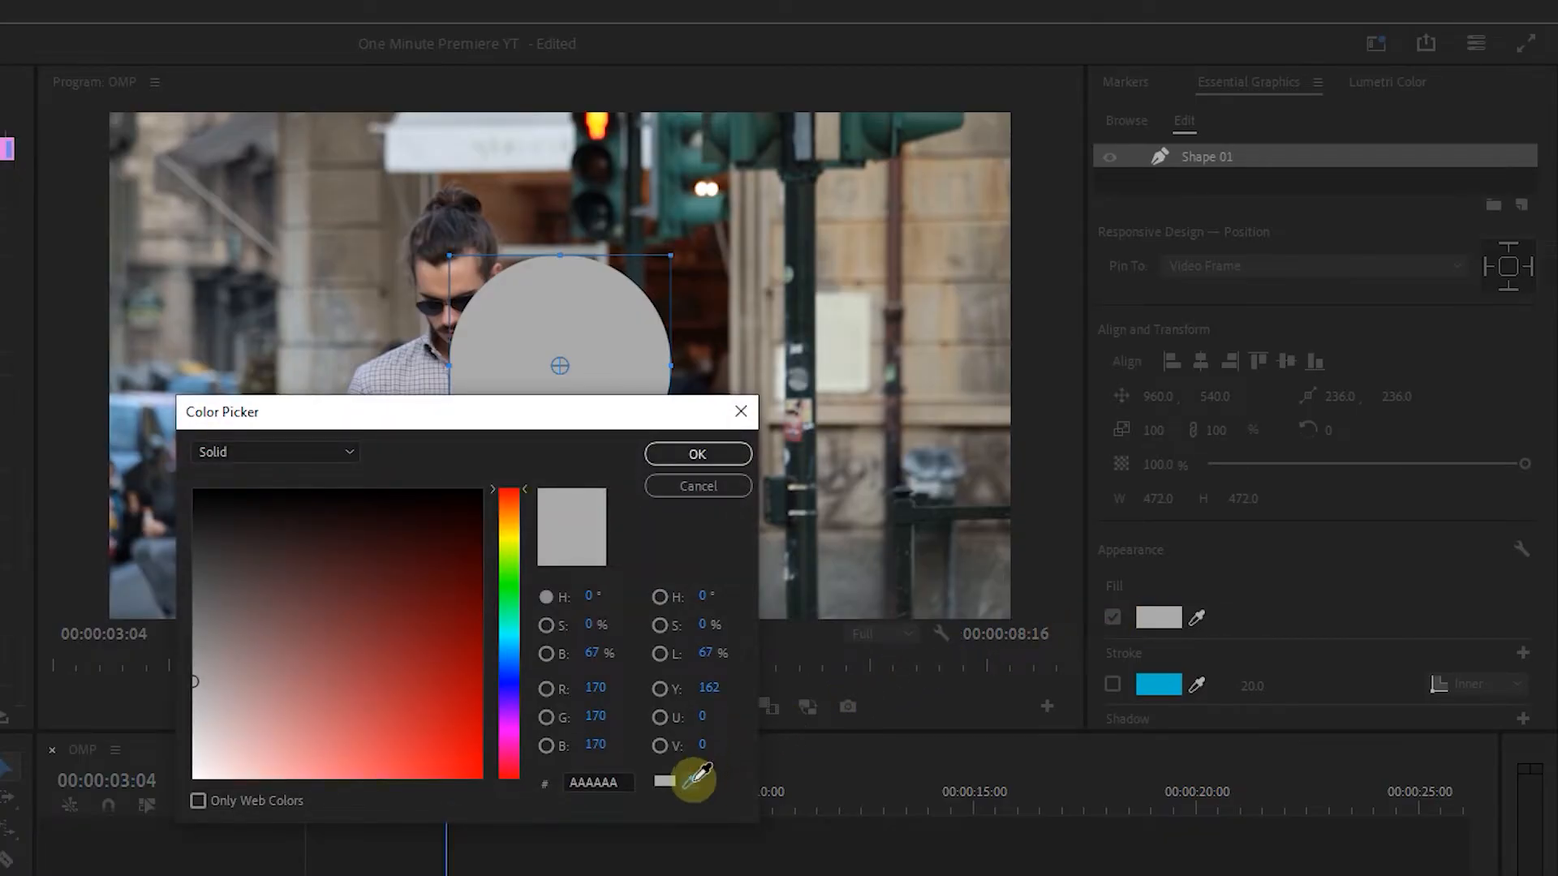
click(1162, 687)
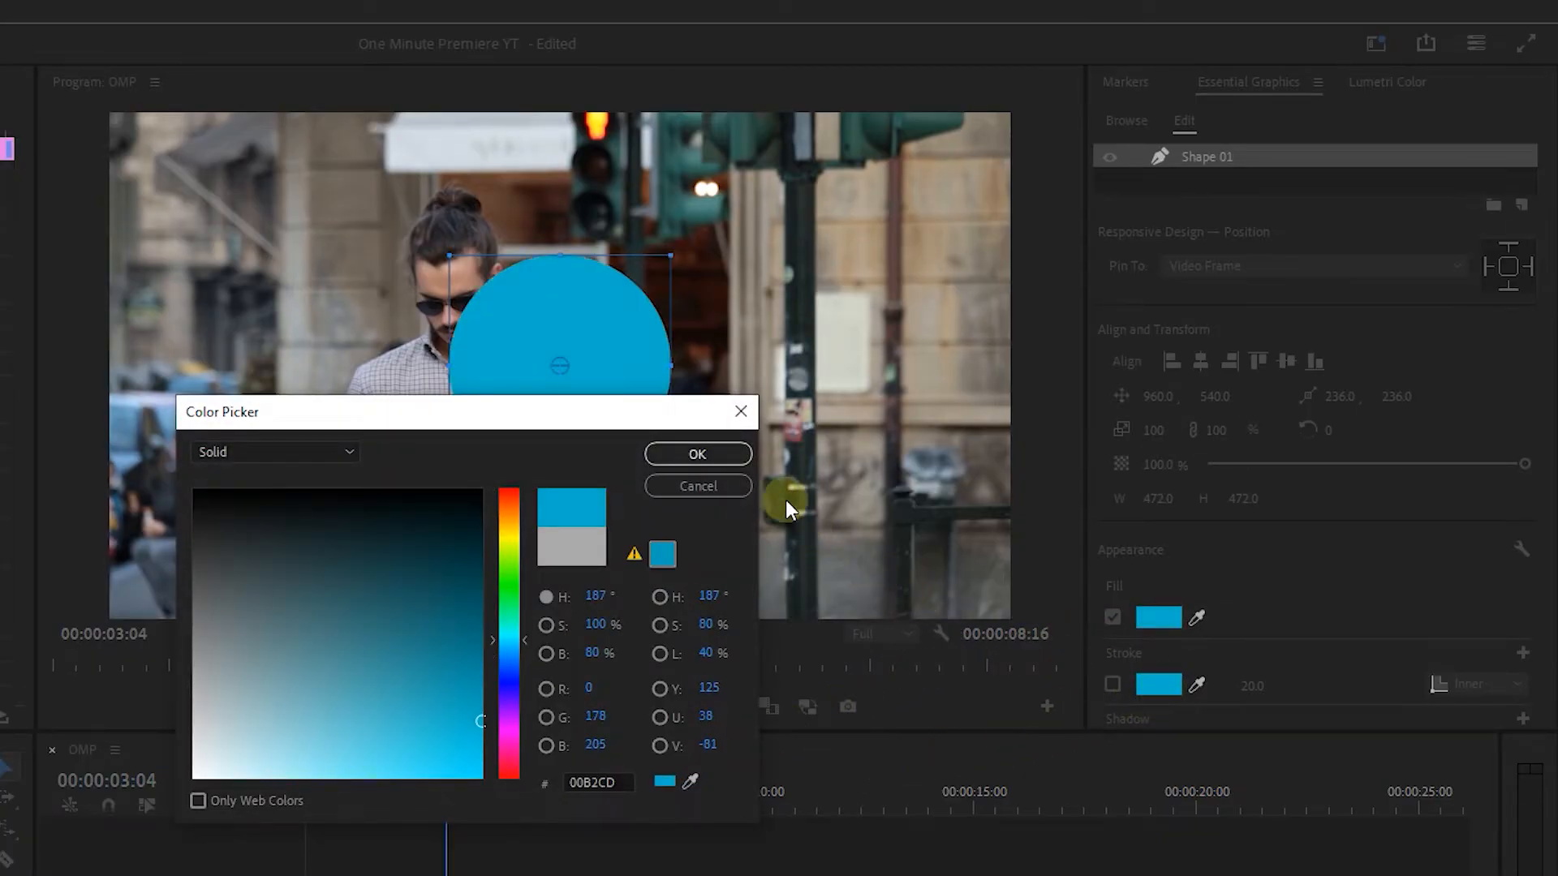
click(722, 453)
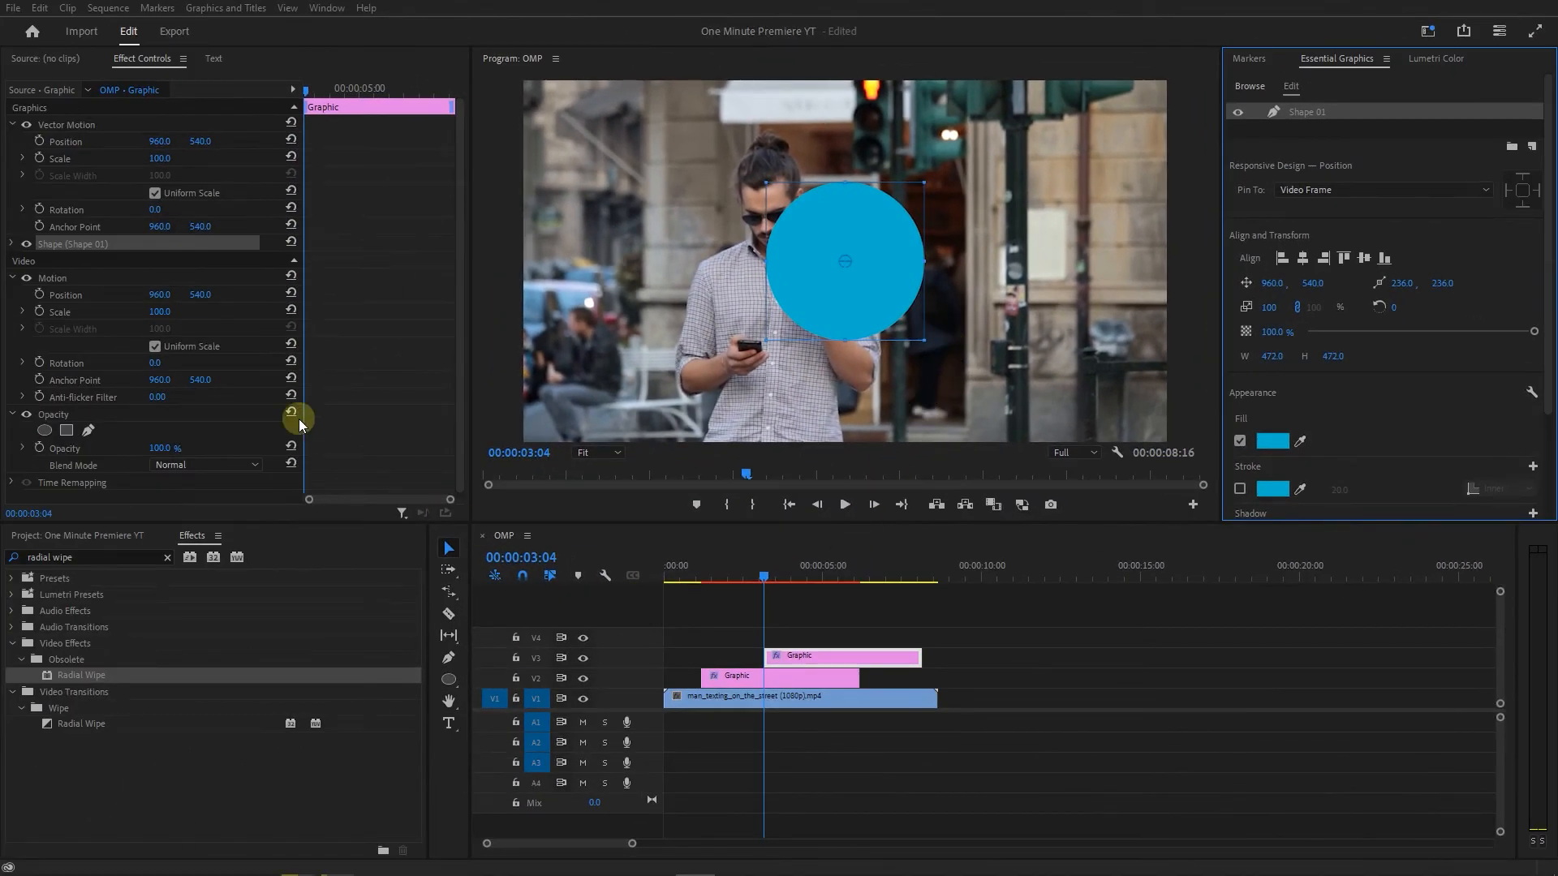
Add an ellipse mask to the duplicated circle's shape and resize it to sit just inside the circle's edge.
click(12, 243)
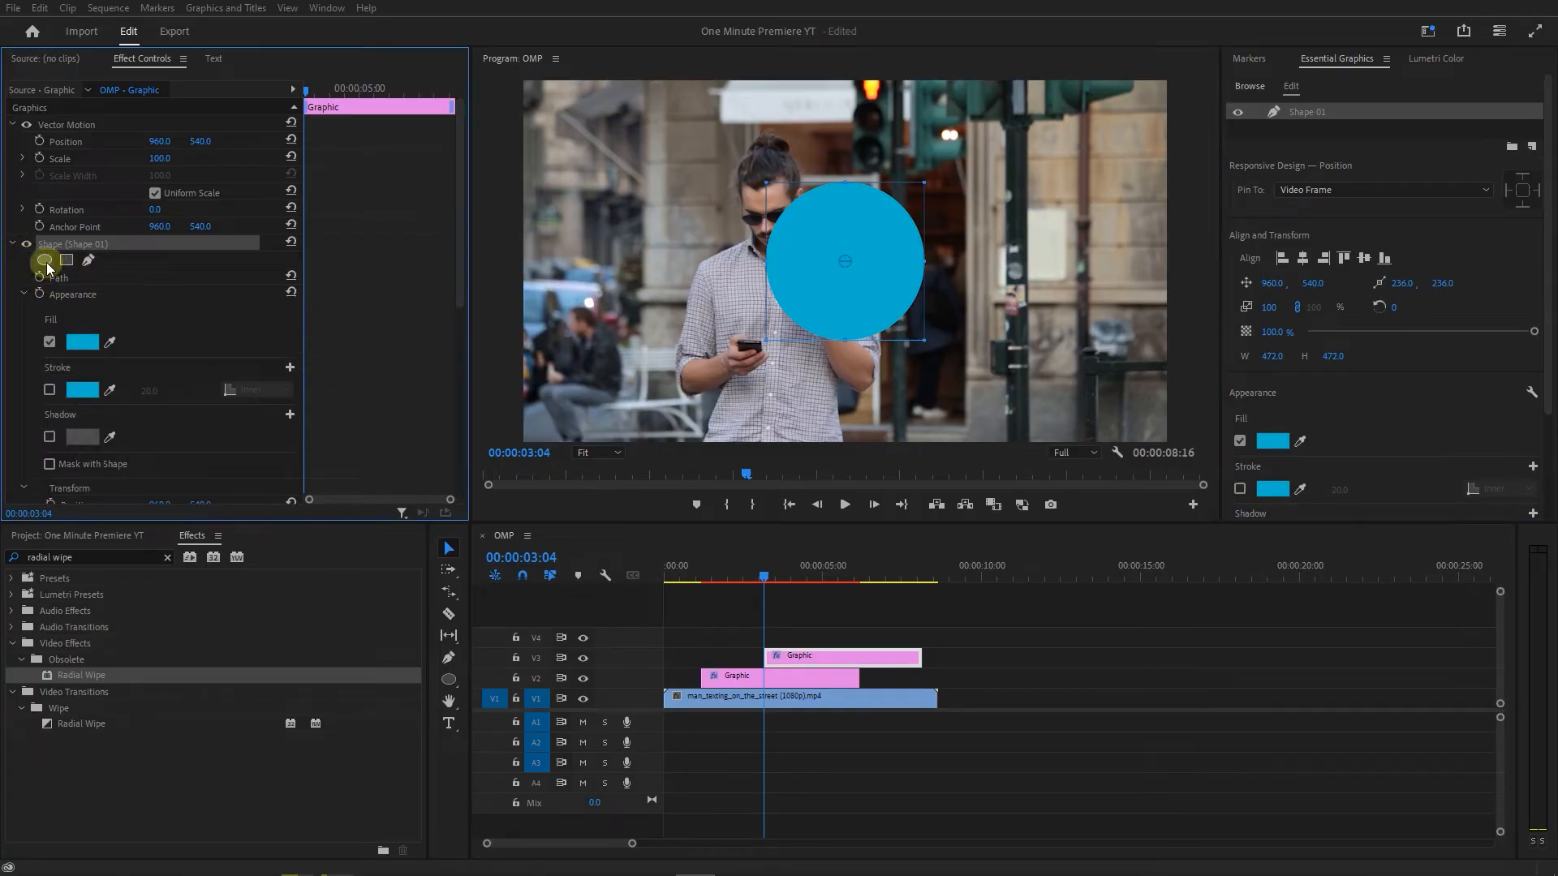
click(45, 261)
drag(846, 349, 854, 337)
drag(849, 173, 851, 183)
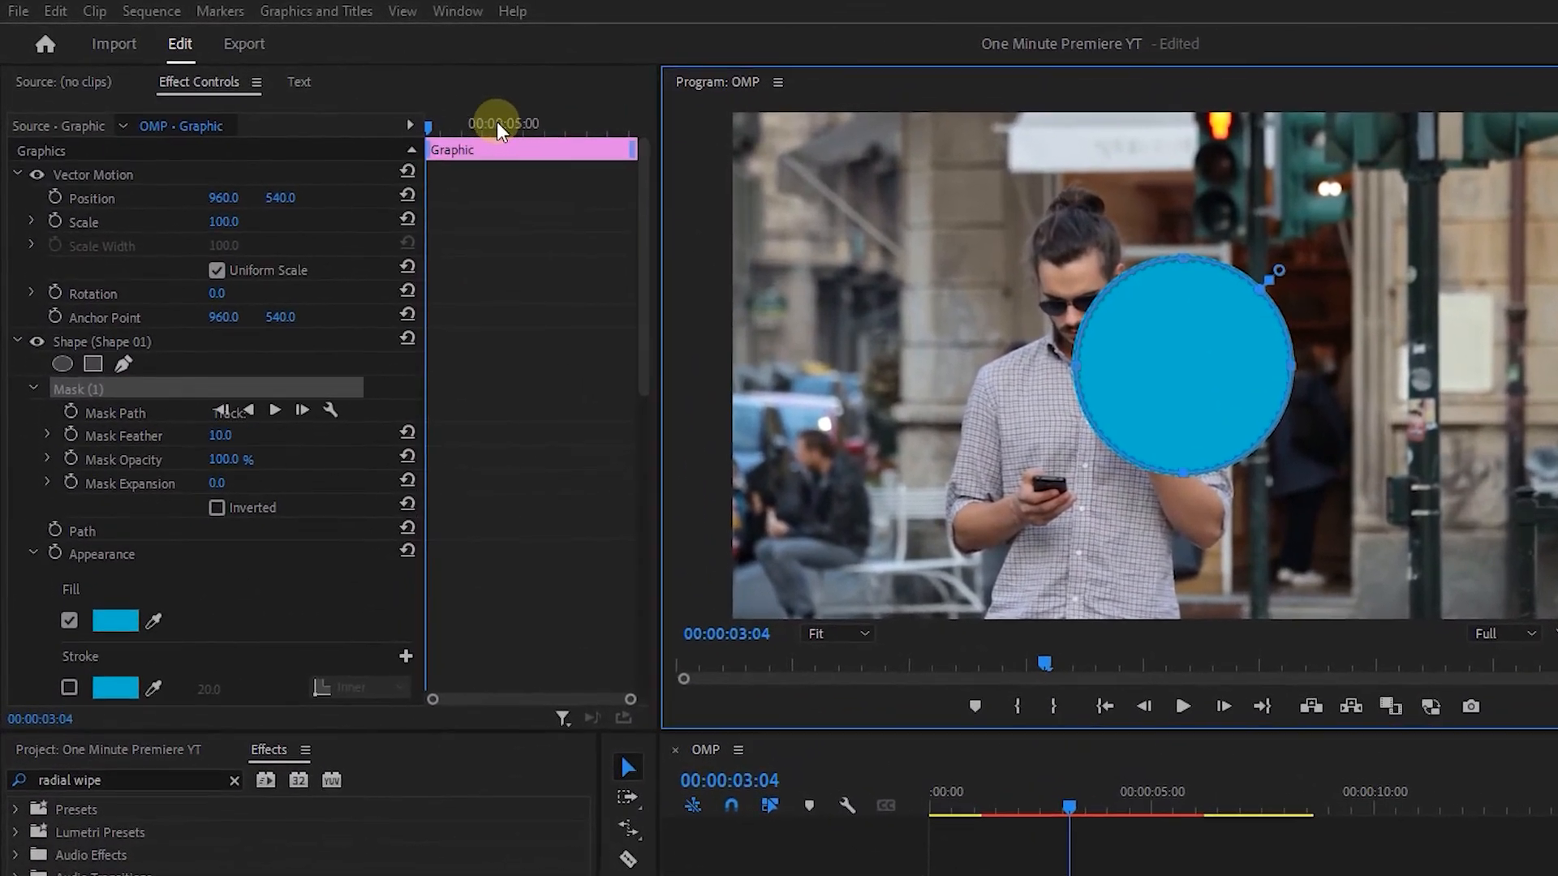
Set the circle's Mask Feather to 0 and invert the mask.
drag(335, 87, 311, 87)
drag(437, 122, 420, 122)
click(238, 434)
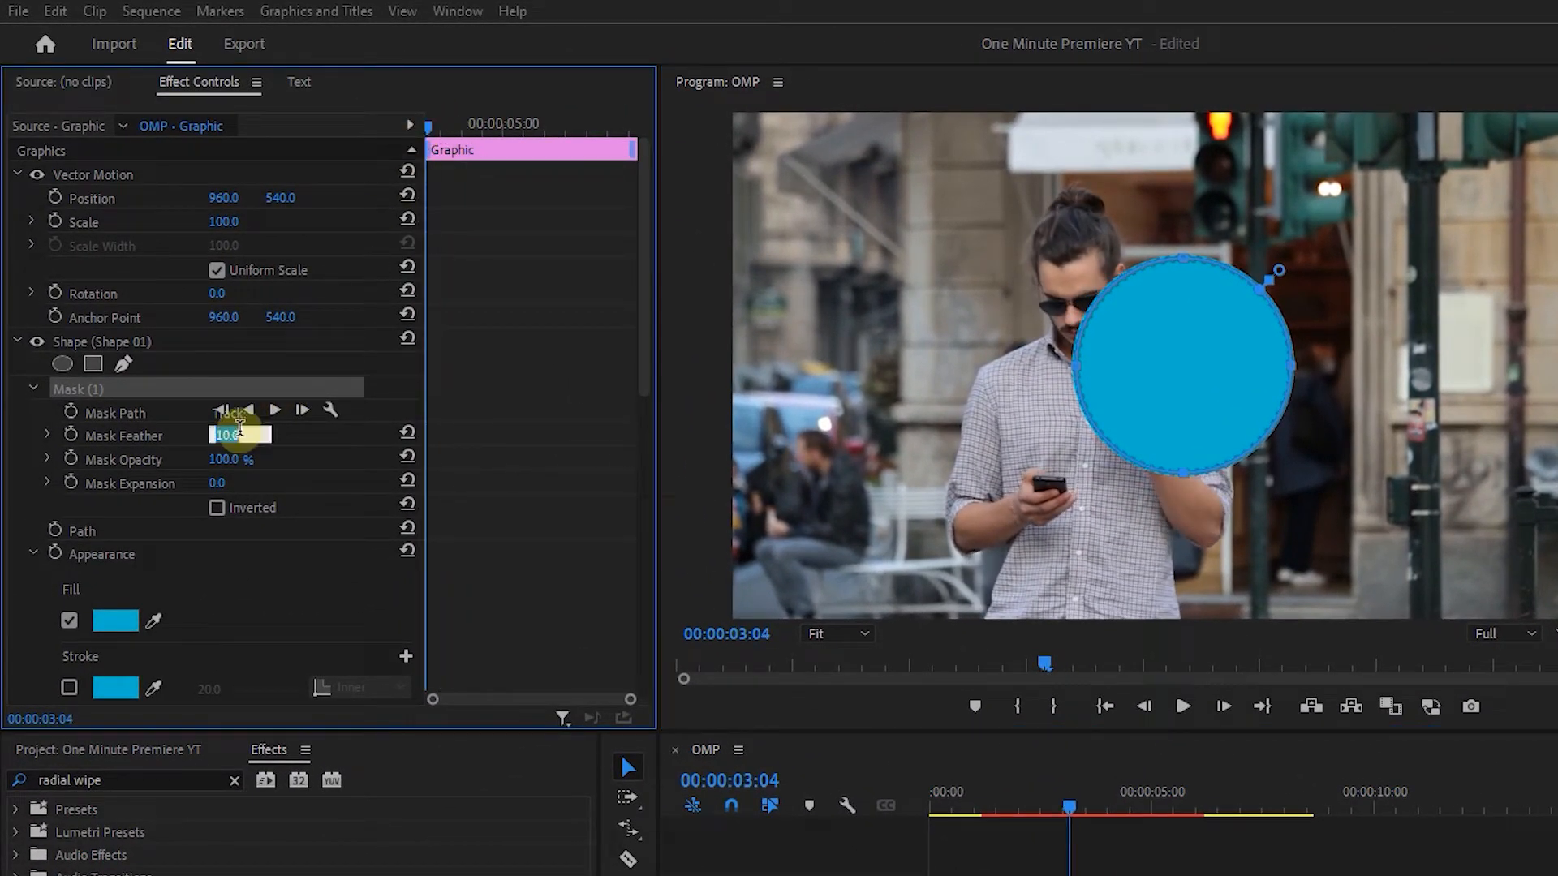
click(241, 505)
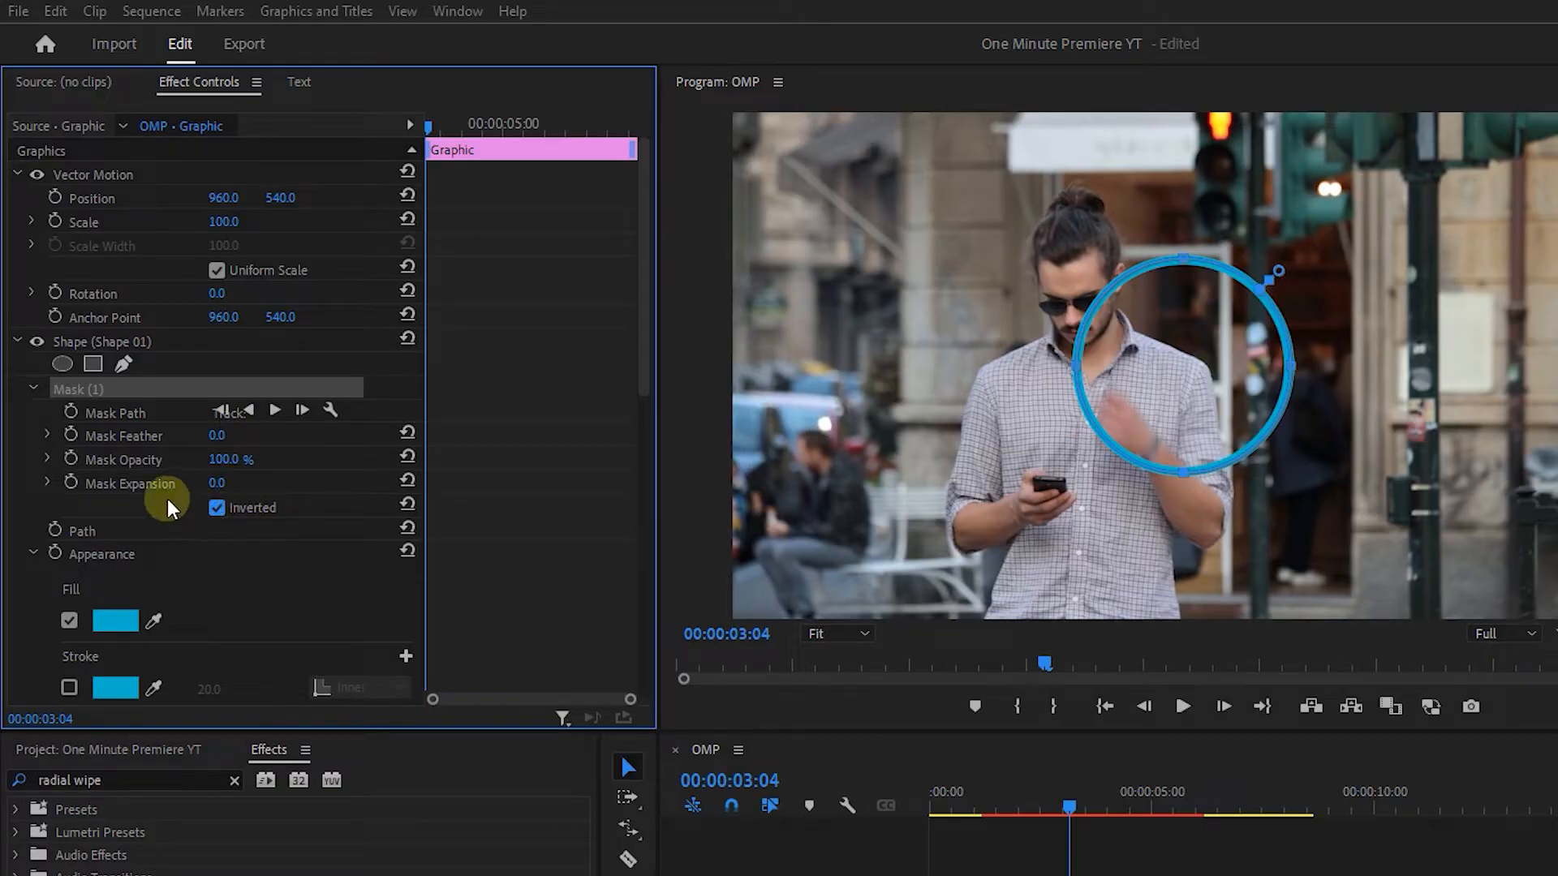
Keyframe the Mask Expansion from 0 at 00:00:03:04 to -233 at 00:00:03:14.
click(67, 480)
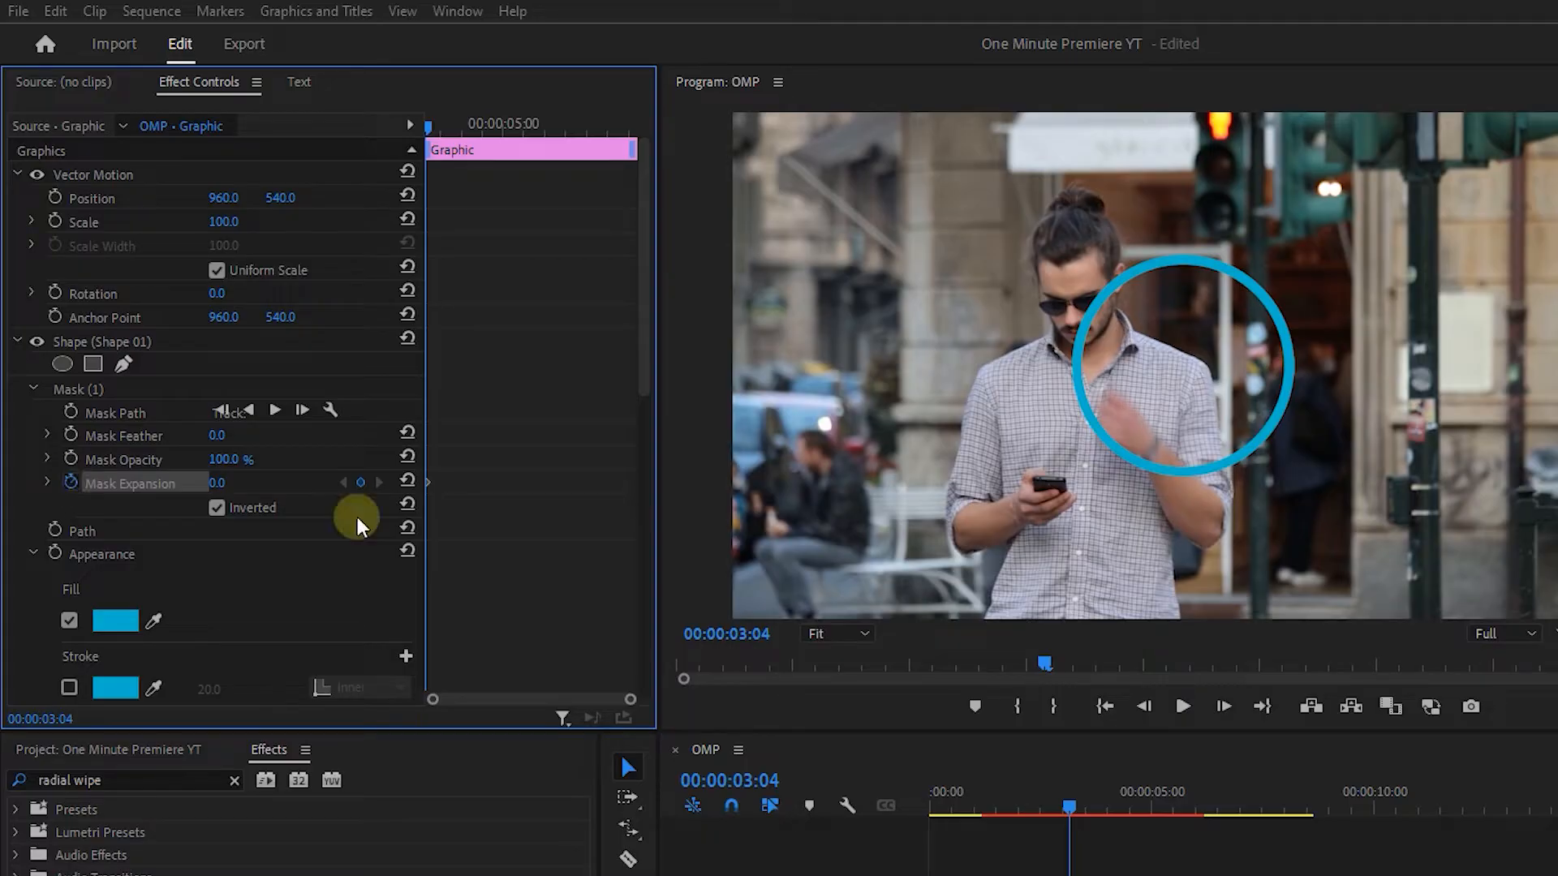
key(shift+Right)
key(shift+Right)
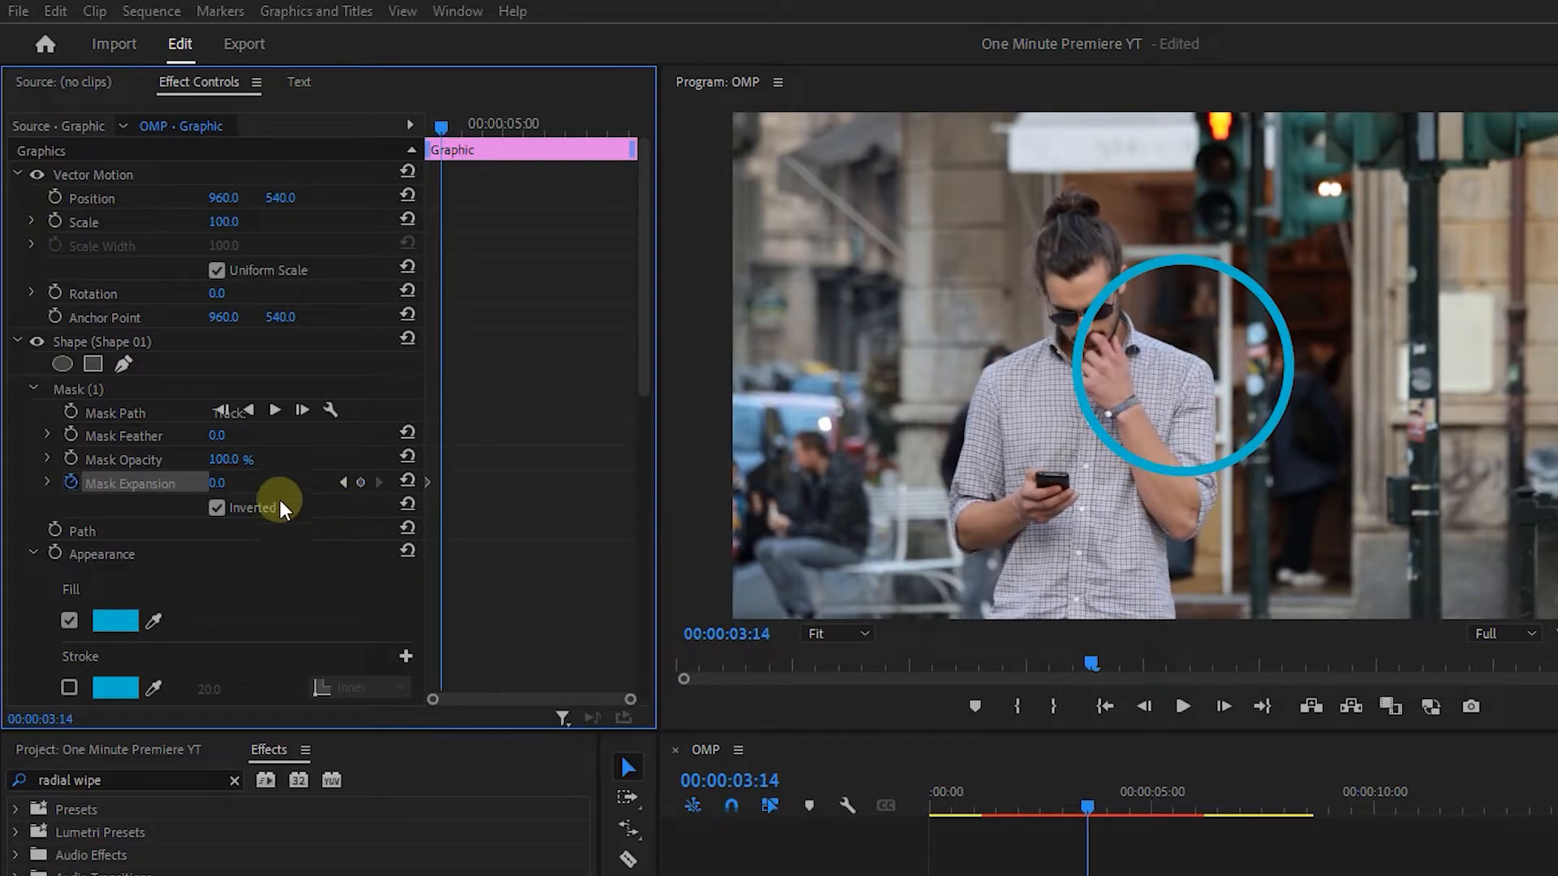
drag(227, 484, 165, 483)
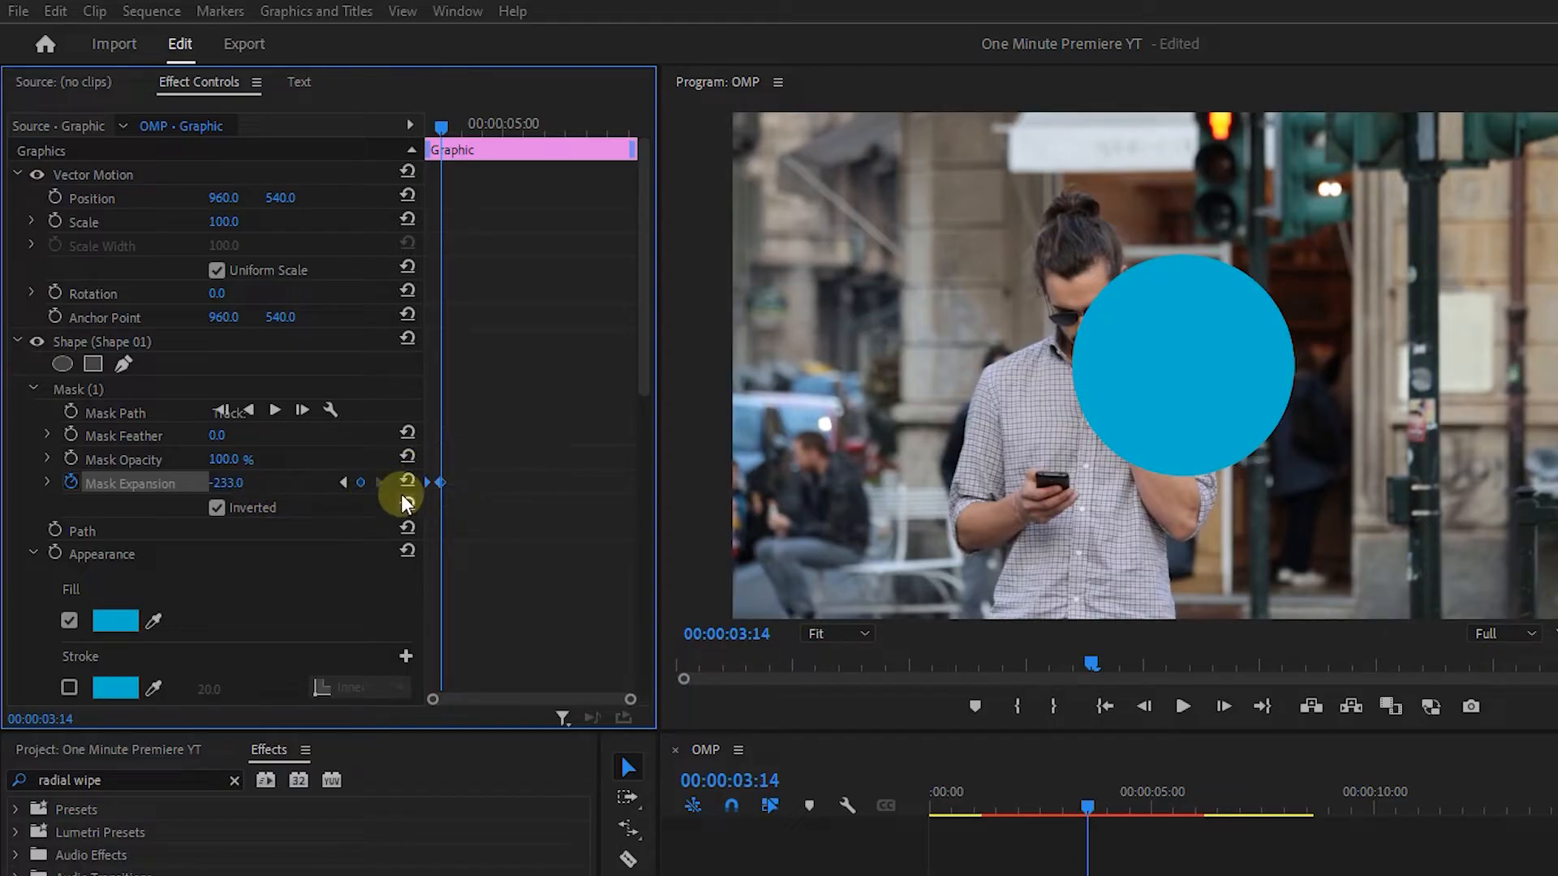
Apply Ease In and Ease Out to the Mask Expansion keyframes and expand the property's graph.
right_click(440, 482)
click(495, 802)
right_click(434, 482)
click(509, 822)
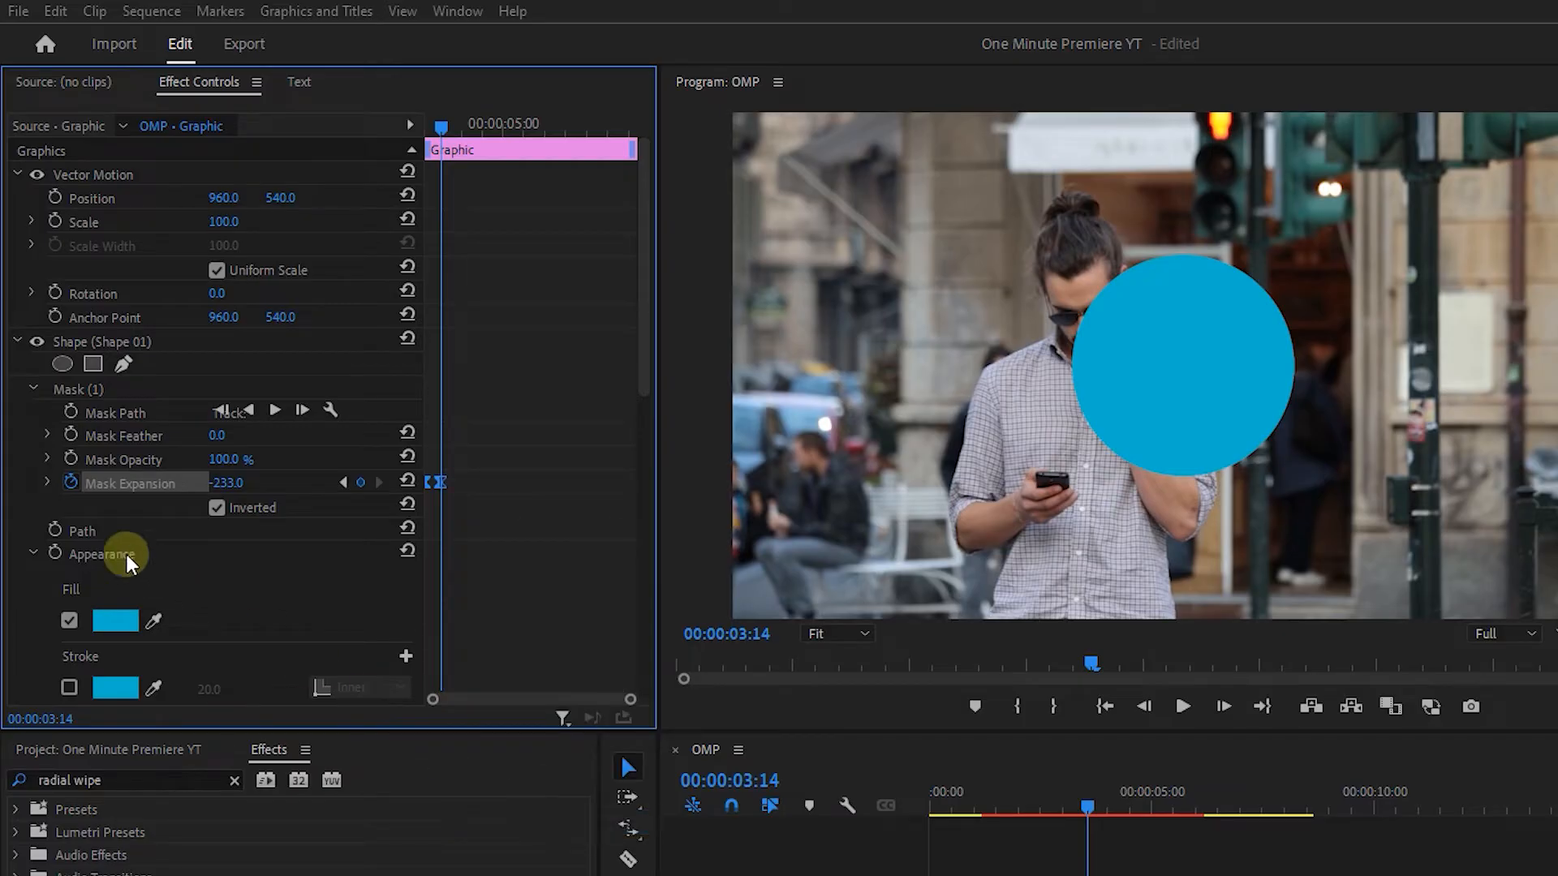
click(48, 482)
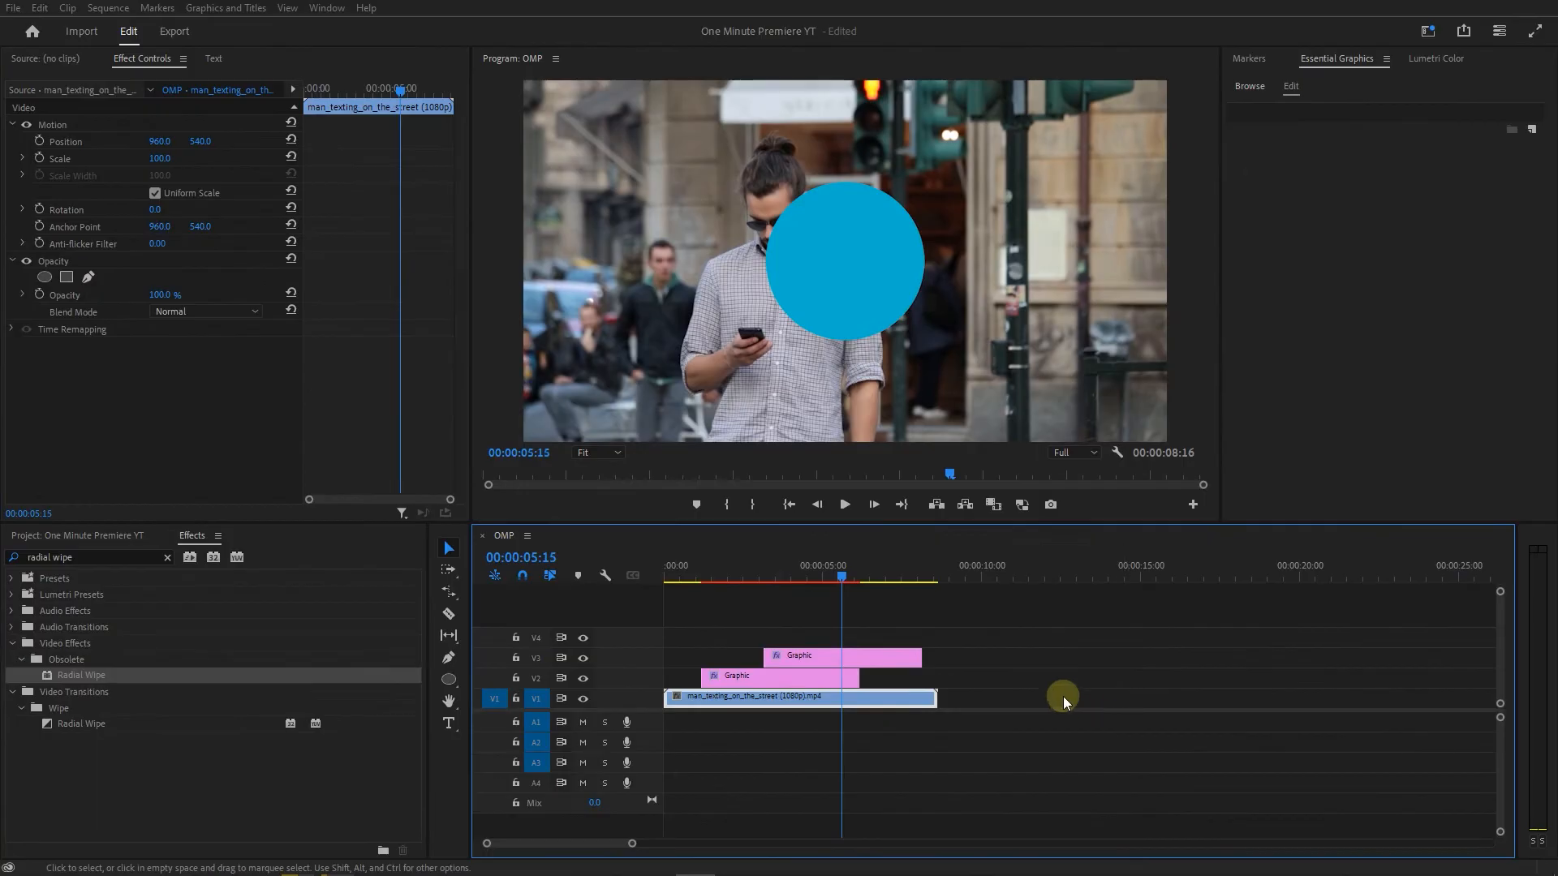
Nest the two circle graphic clips into a single sequence, keeping the default name.
drag(973, 637, 761, 680)
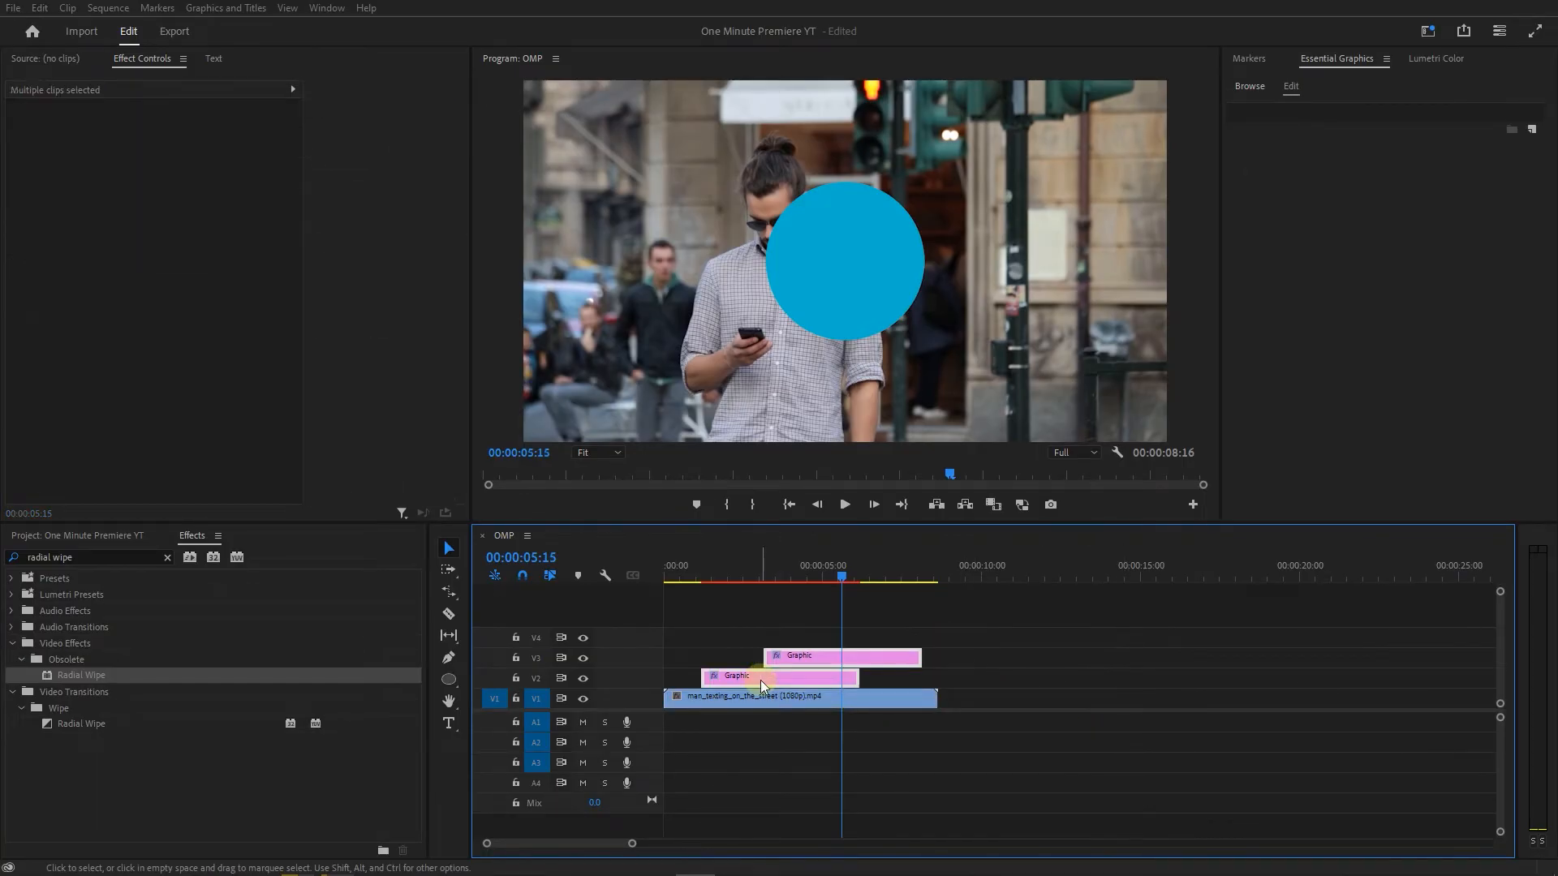
right_click(762, 680)
click(804, 497)
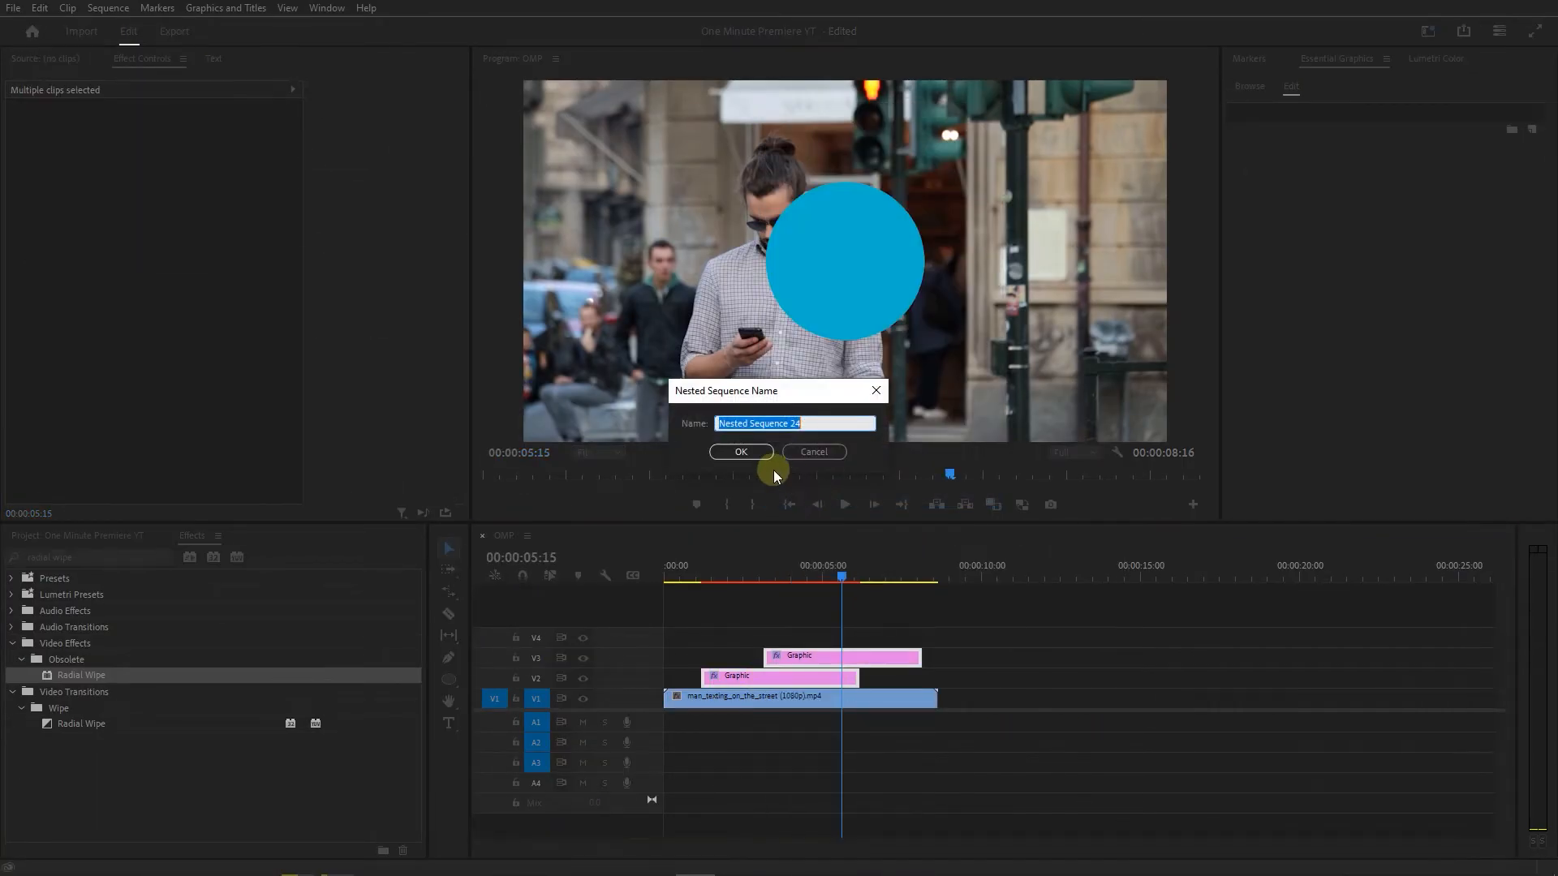
click(752, 451)
Select the nested circle clip and reposition the circle toward the upper right of the frame.
click(771, 679)
click(845, 299)
drag(845, 296, 1021, 247)
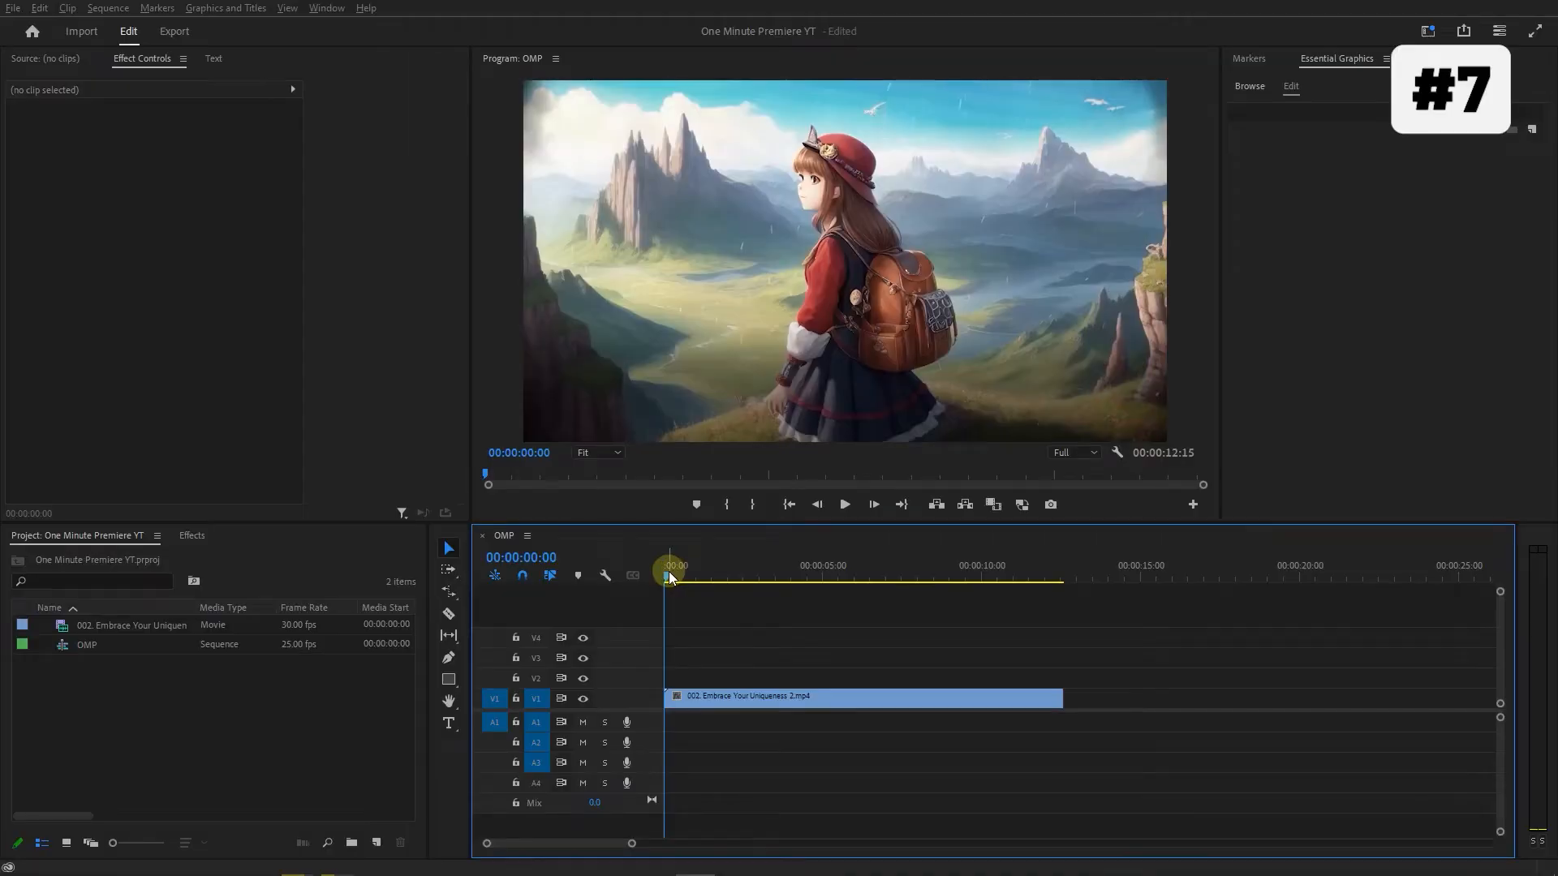
Draw a horizontal line across the middle of the frame at 00:00:01:01 with the Pen tool, using a stroke and no fill.
drag(669, 577, 697, 576)
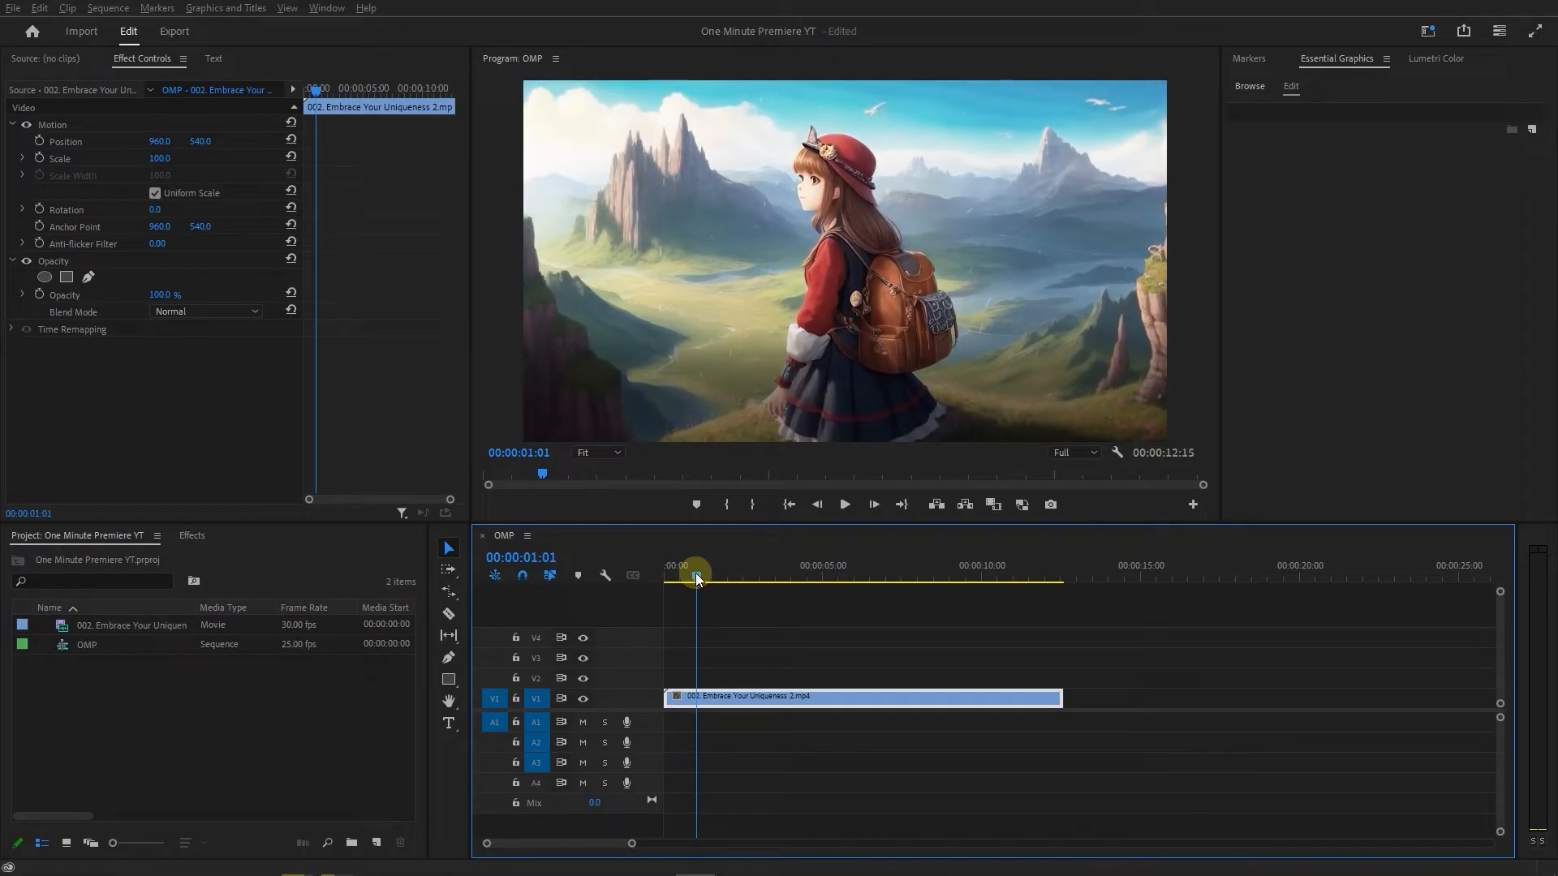
click(449, 657)
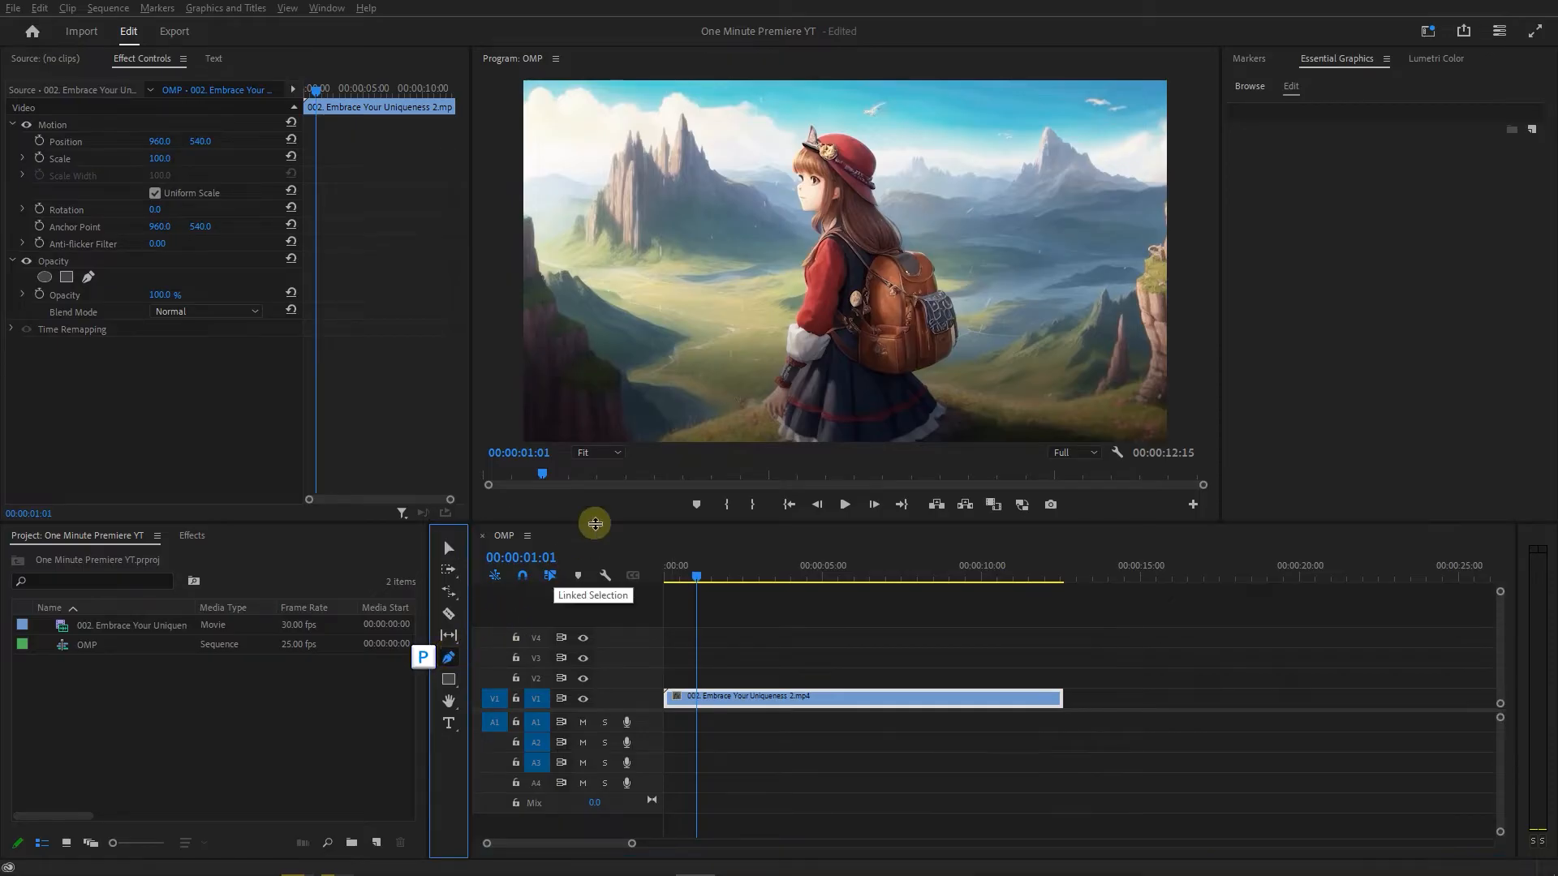
shift+click(665, 287)
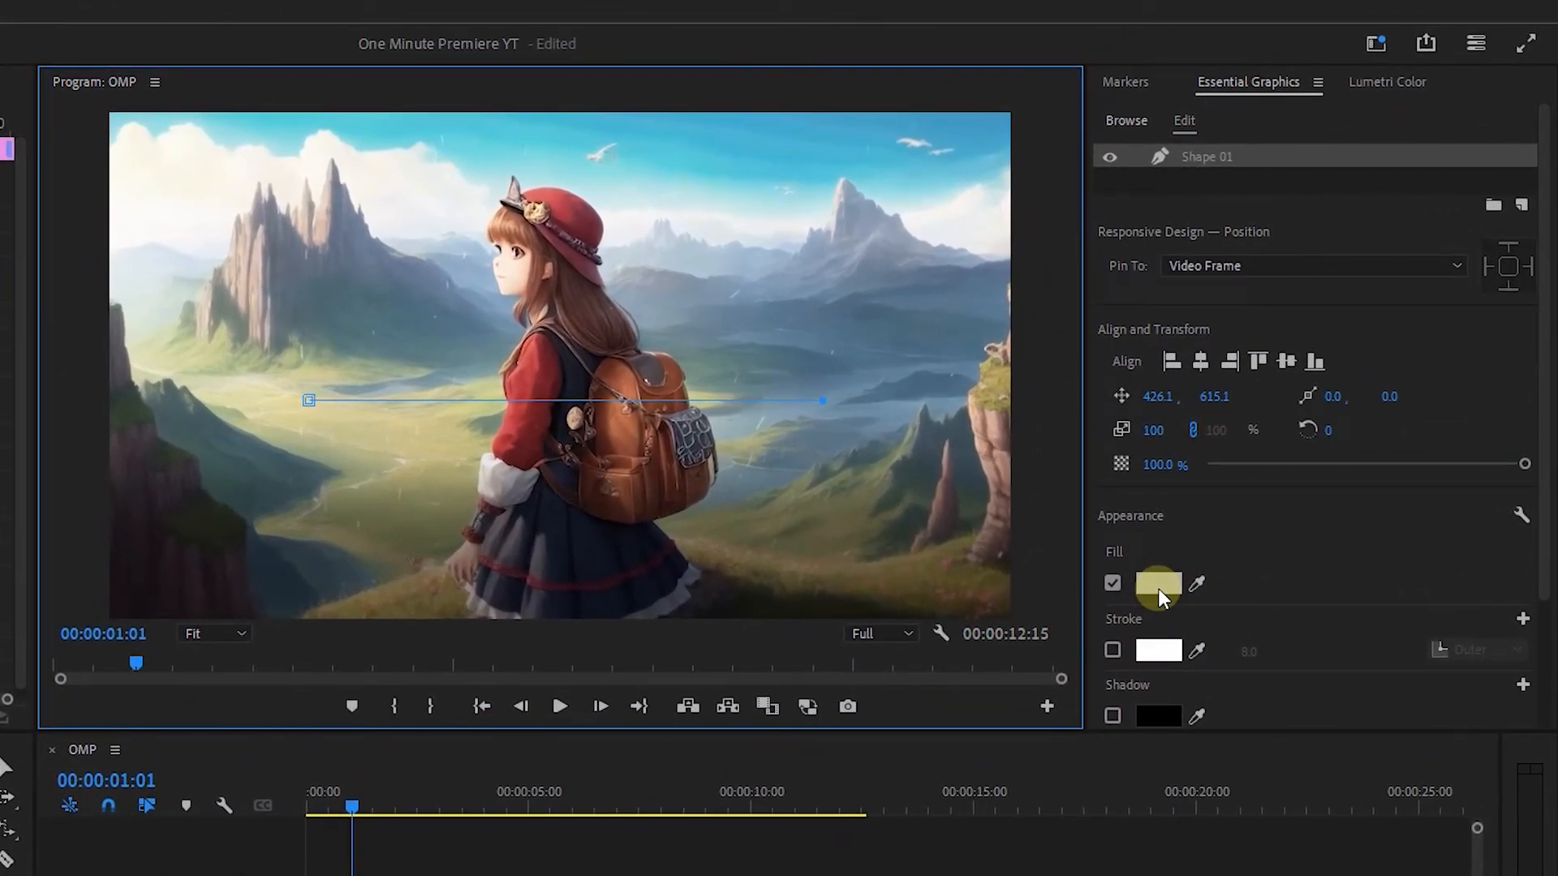
click(1112, 582)
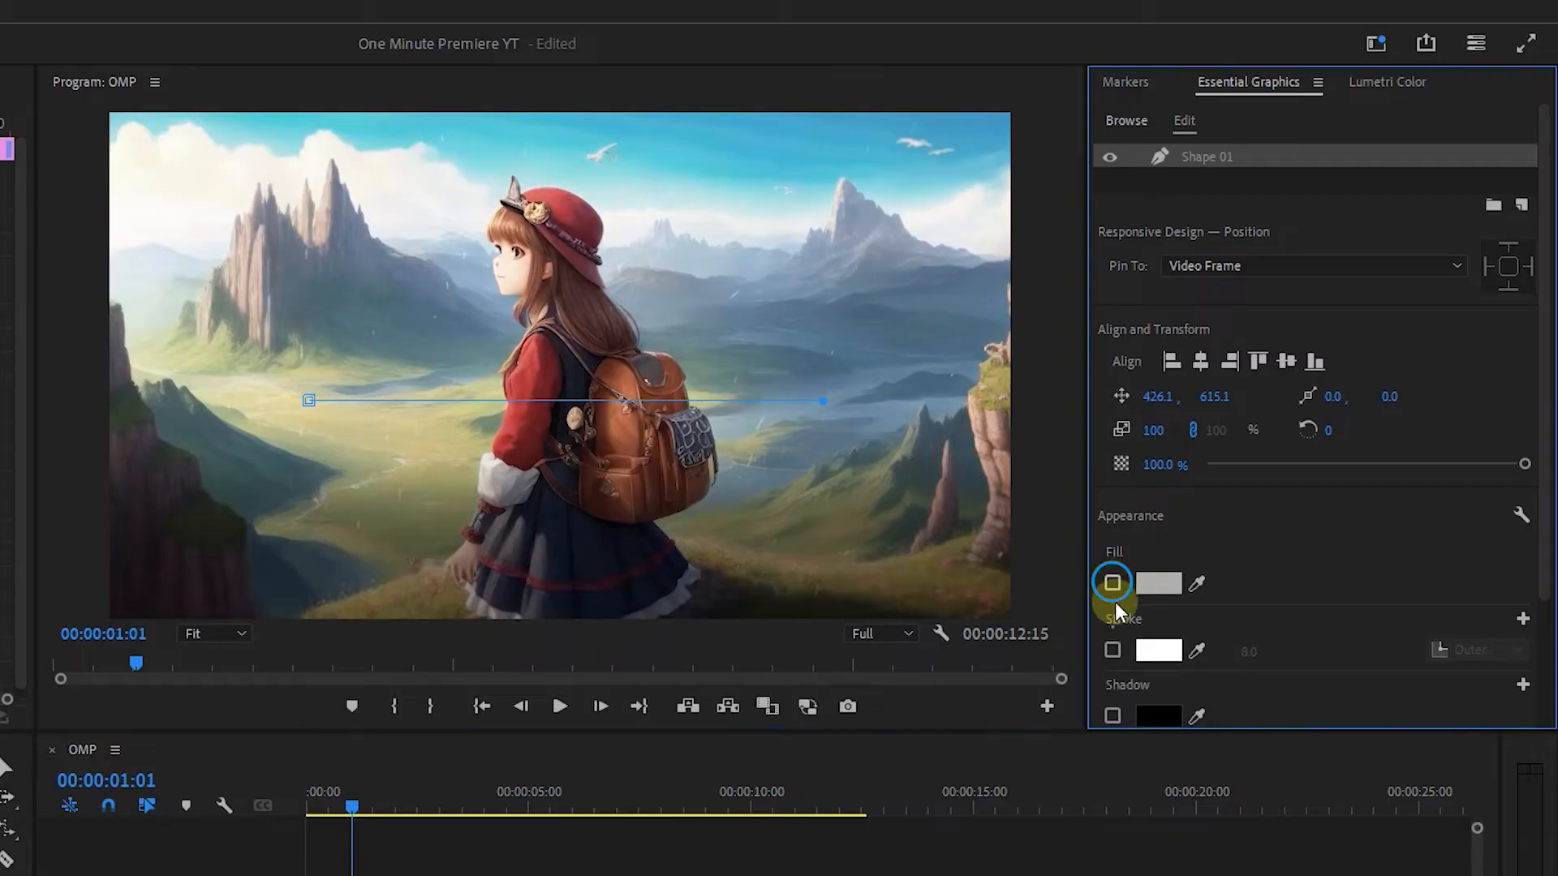
click(1114, 649)
Color the line's stroke with a linear gradient running from blue to red.
click(1156, 649)
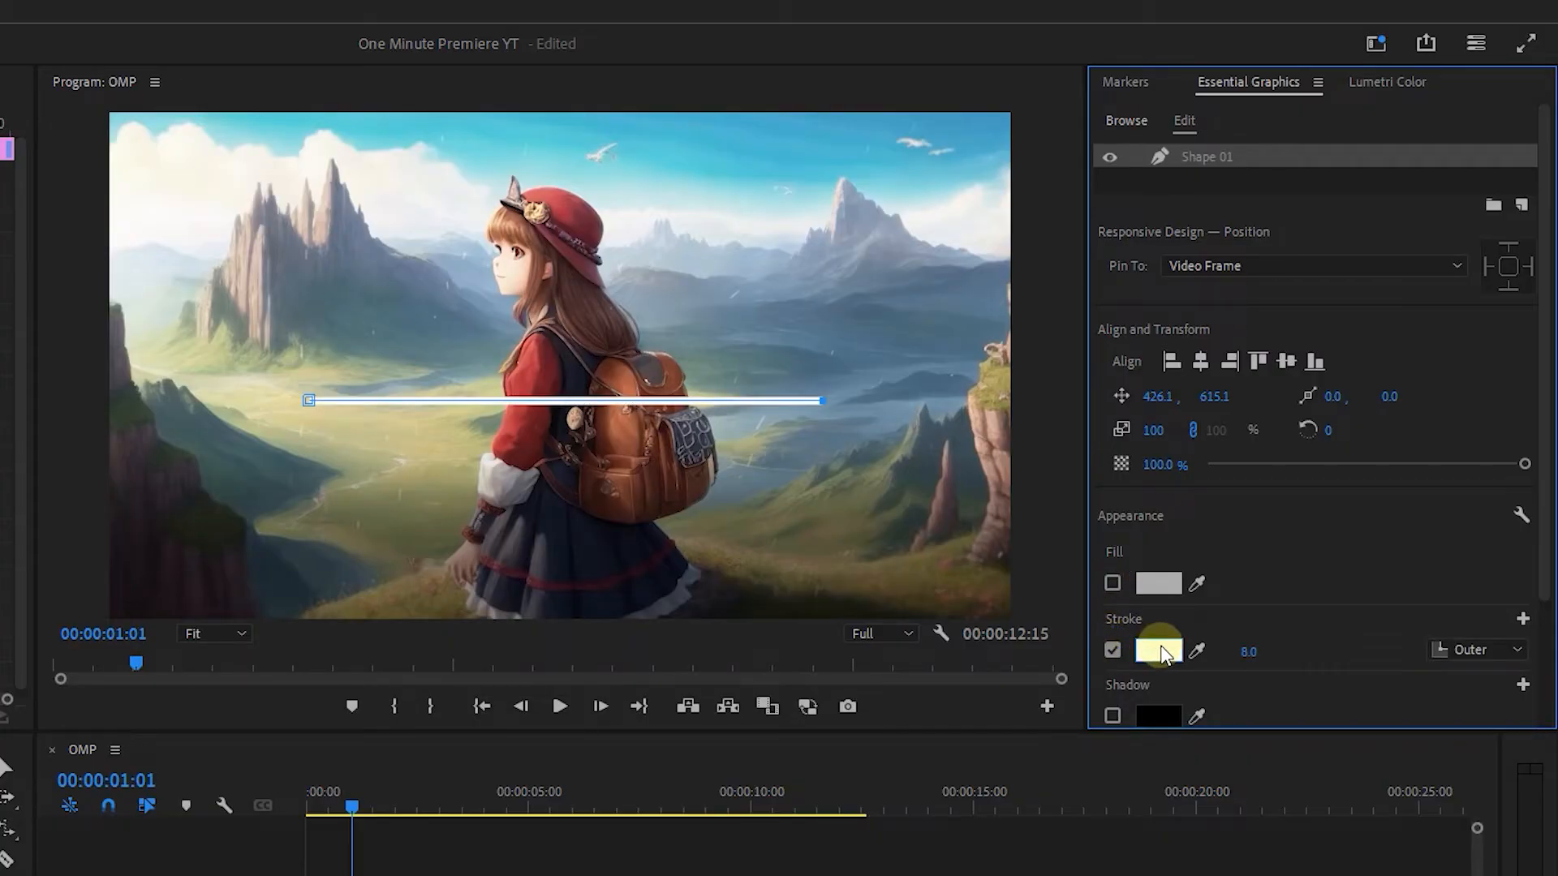
click(898, 353)
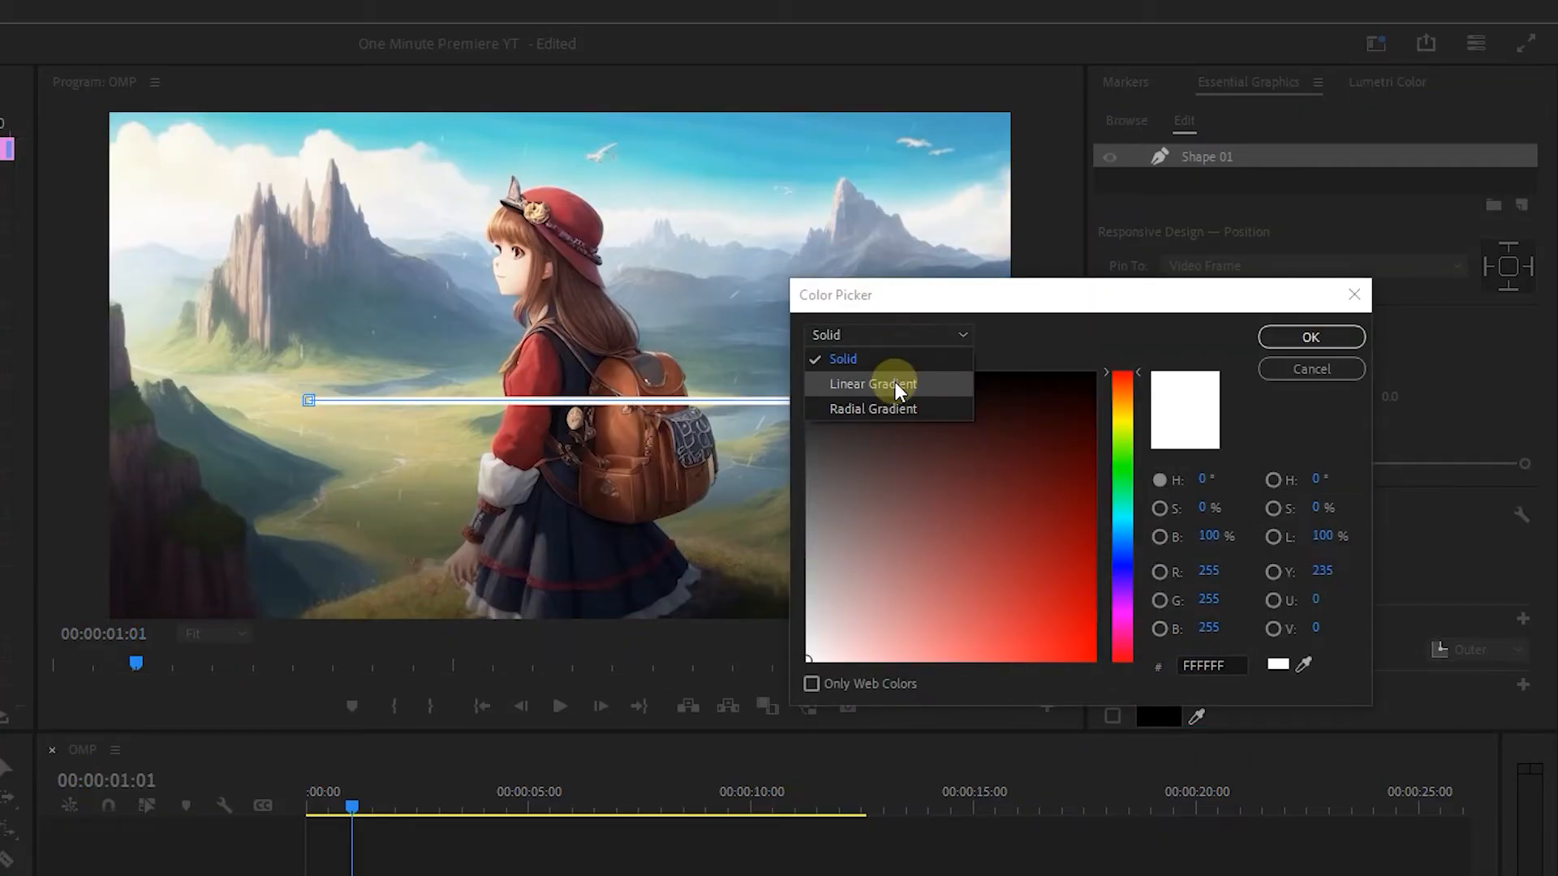
click(894, 382)
click(811, 419)
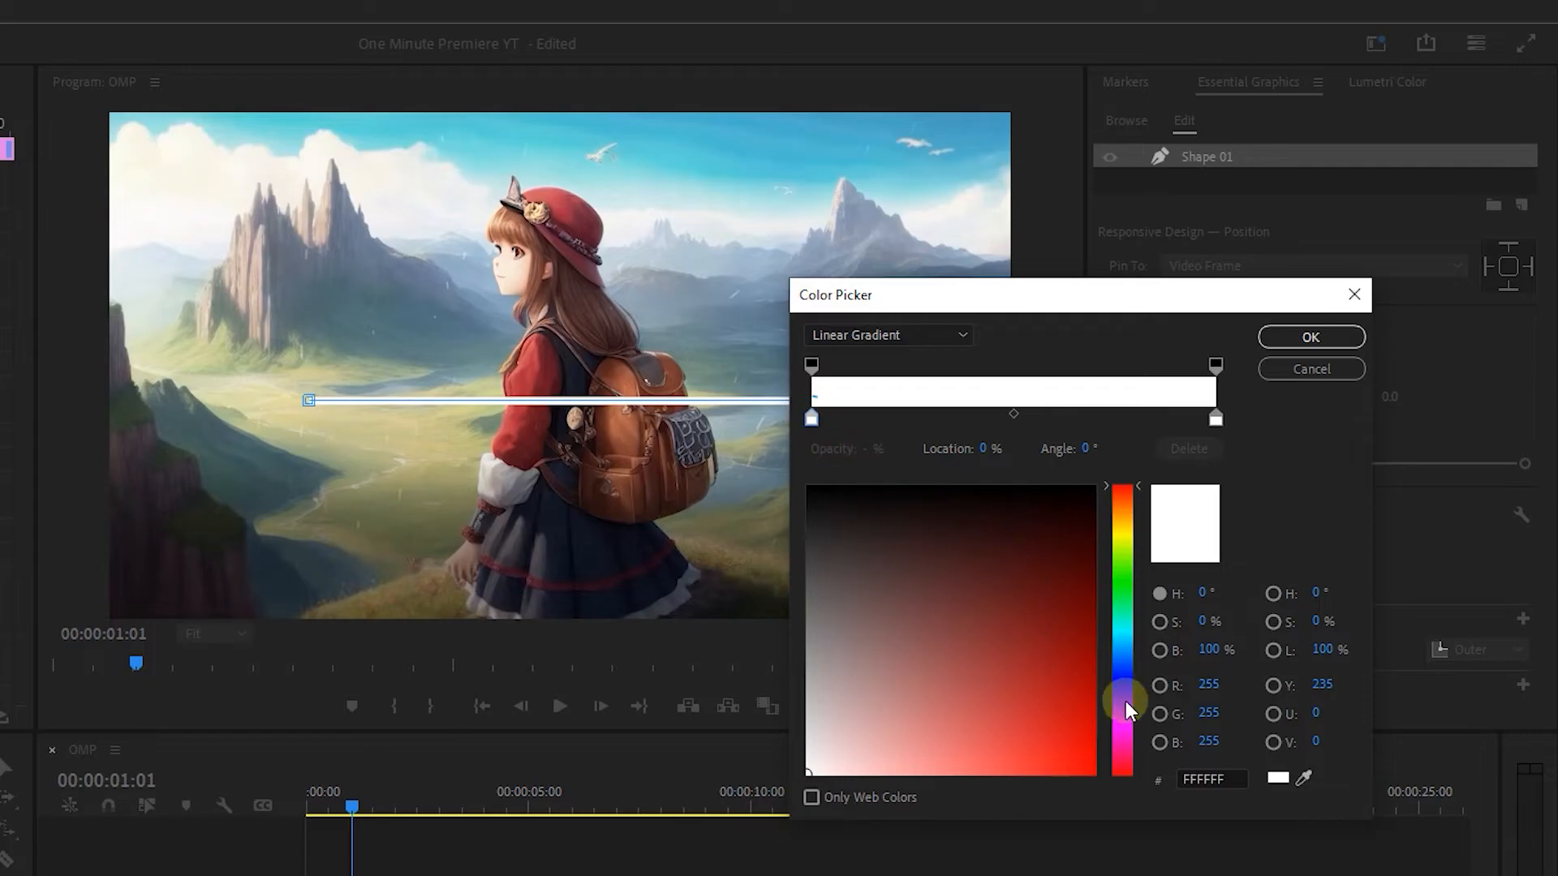
click(1122, 638)
mouse_move(1071, 654)
mouse_down()
mouse_move(1121, 696)
mouse_move(1095, 771)
mouse_move(1112, 785)
mouse_up()
click(1216, 419)
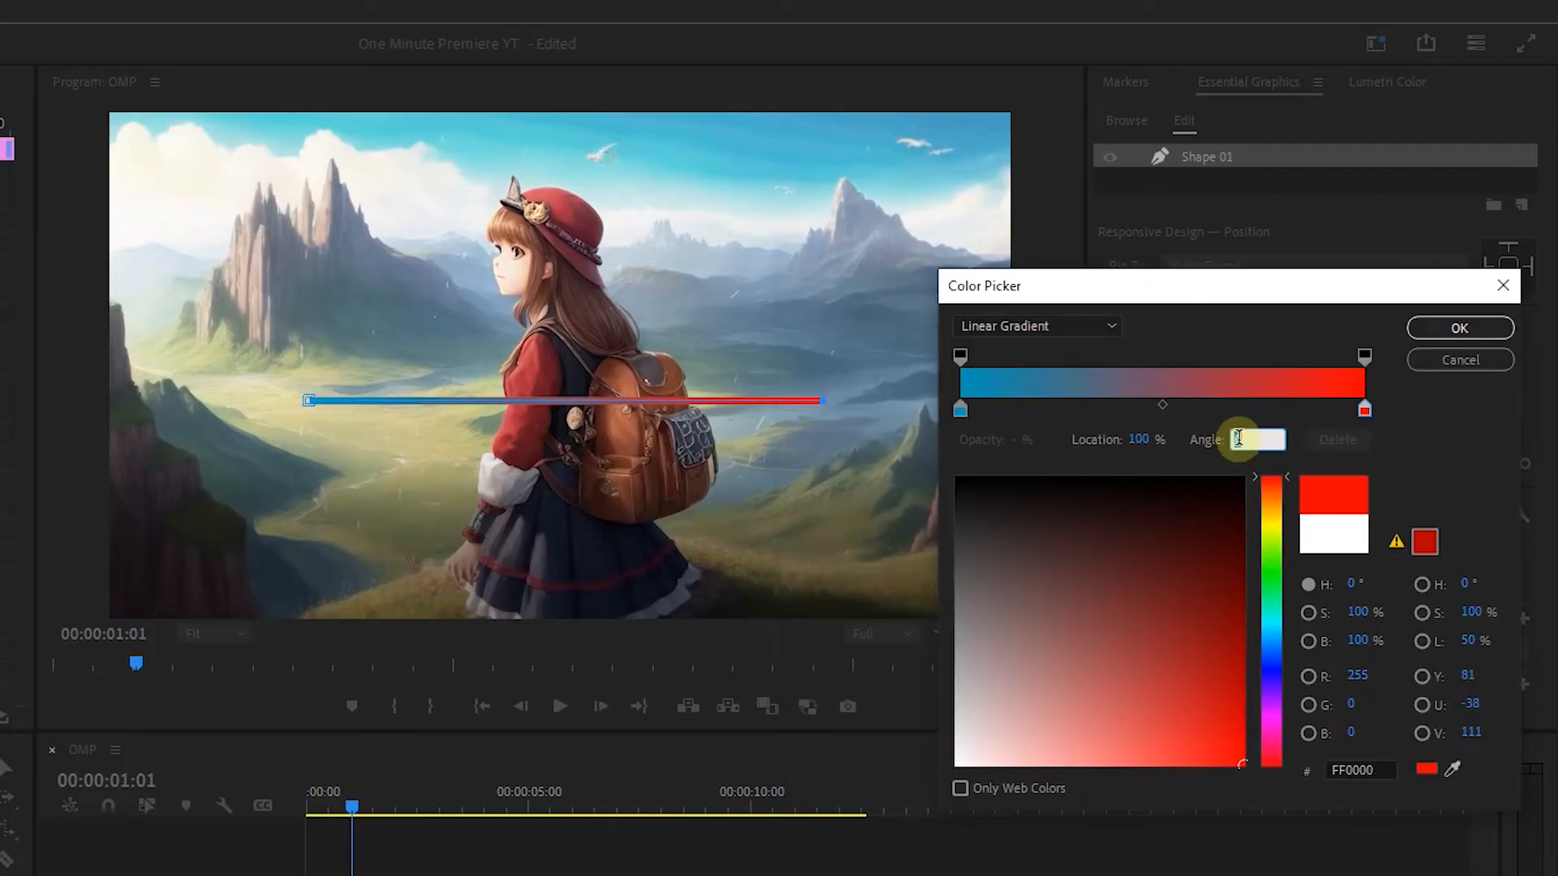
click(1325, 447)
click(1459, 331)
Set the line's stroke width to 6 and deselect the graphic.
click(1270, 650)
key(Return)
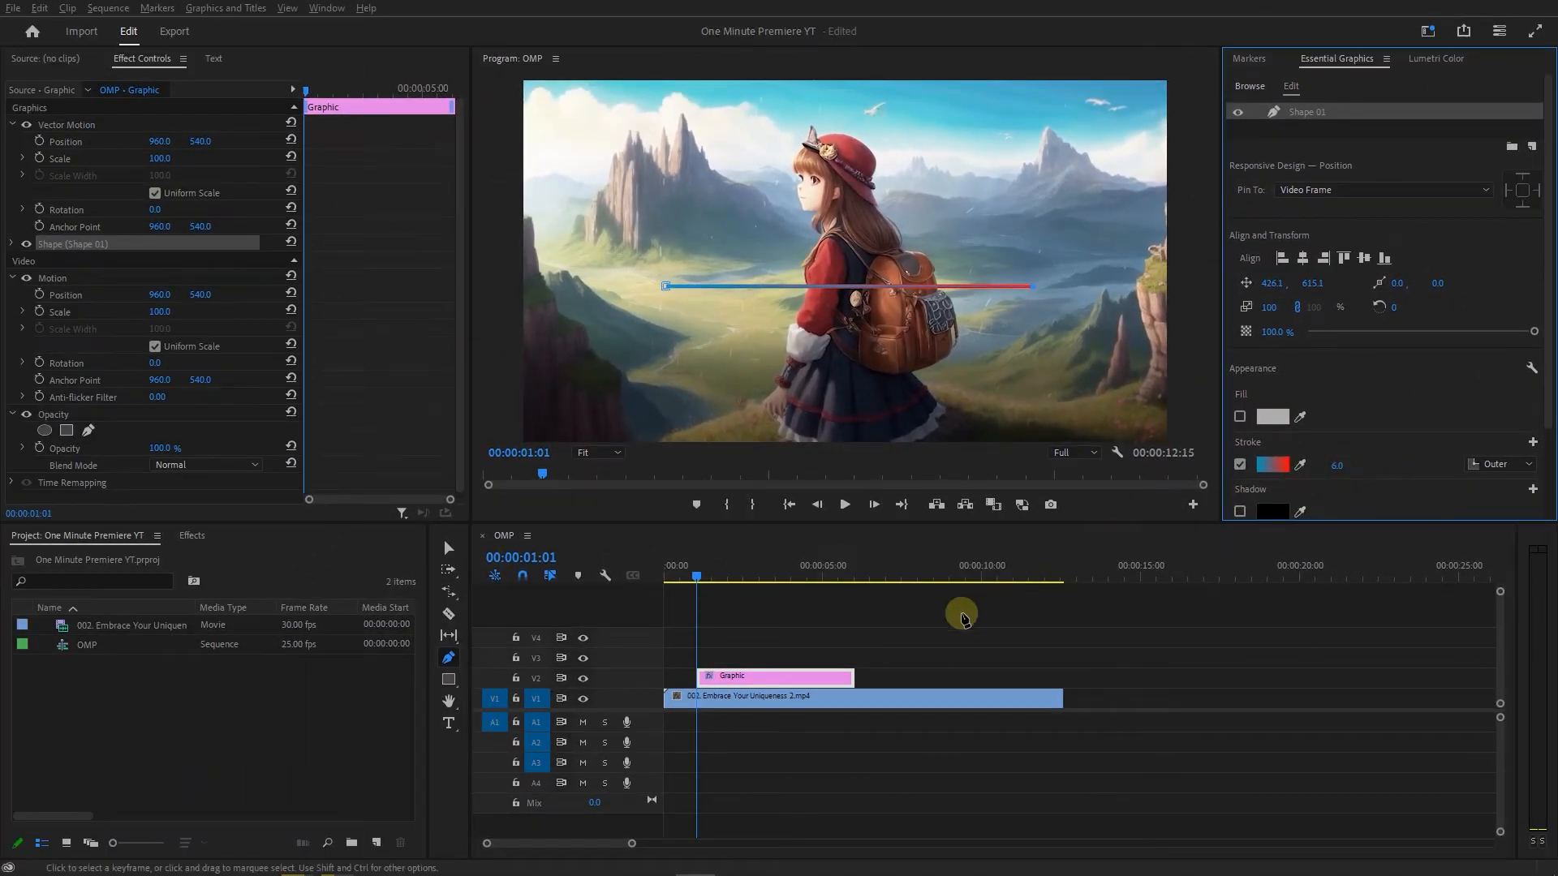
click(915, 629)
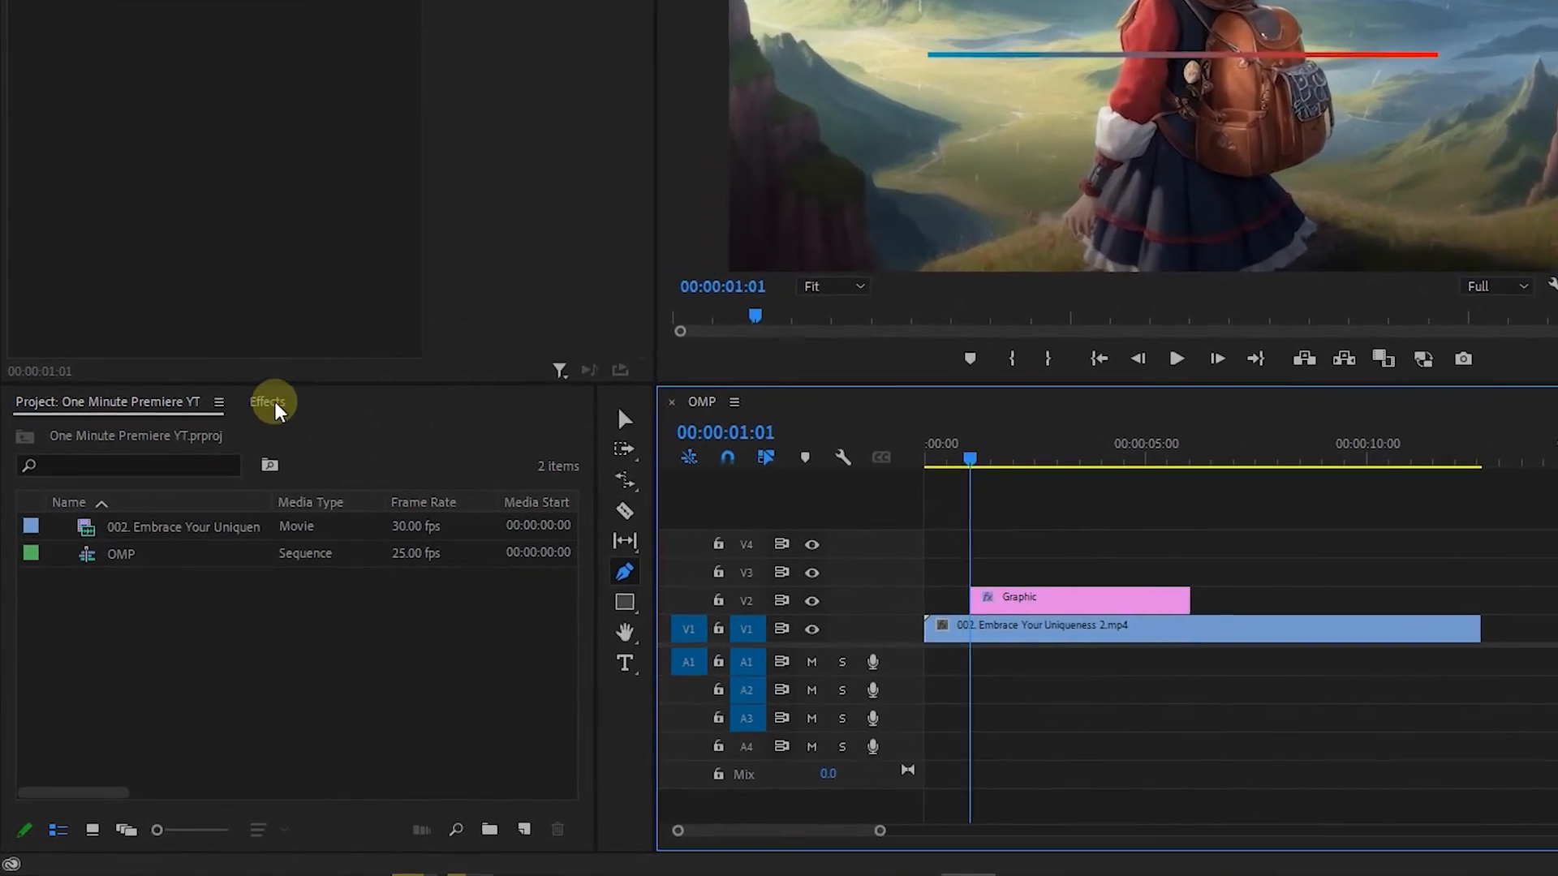
Apply Roughen Edges to the line's graphic clip with Border 15, Edge Sharpness 10 and Fractal Influence 0.
click(191, 536)
click(198, 425)
text(roughen edges)
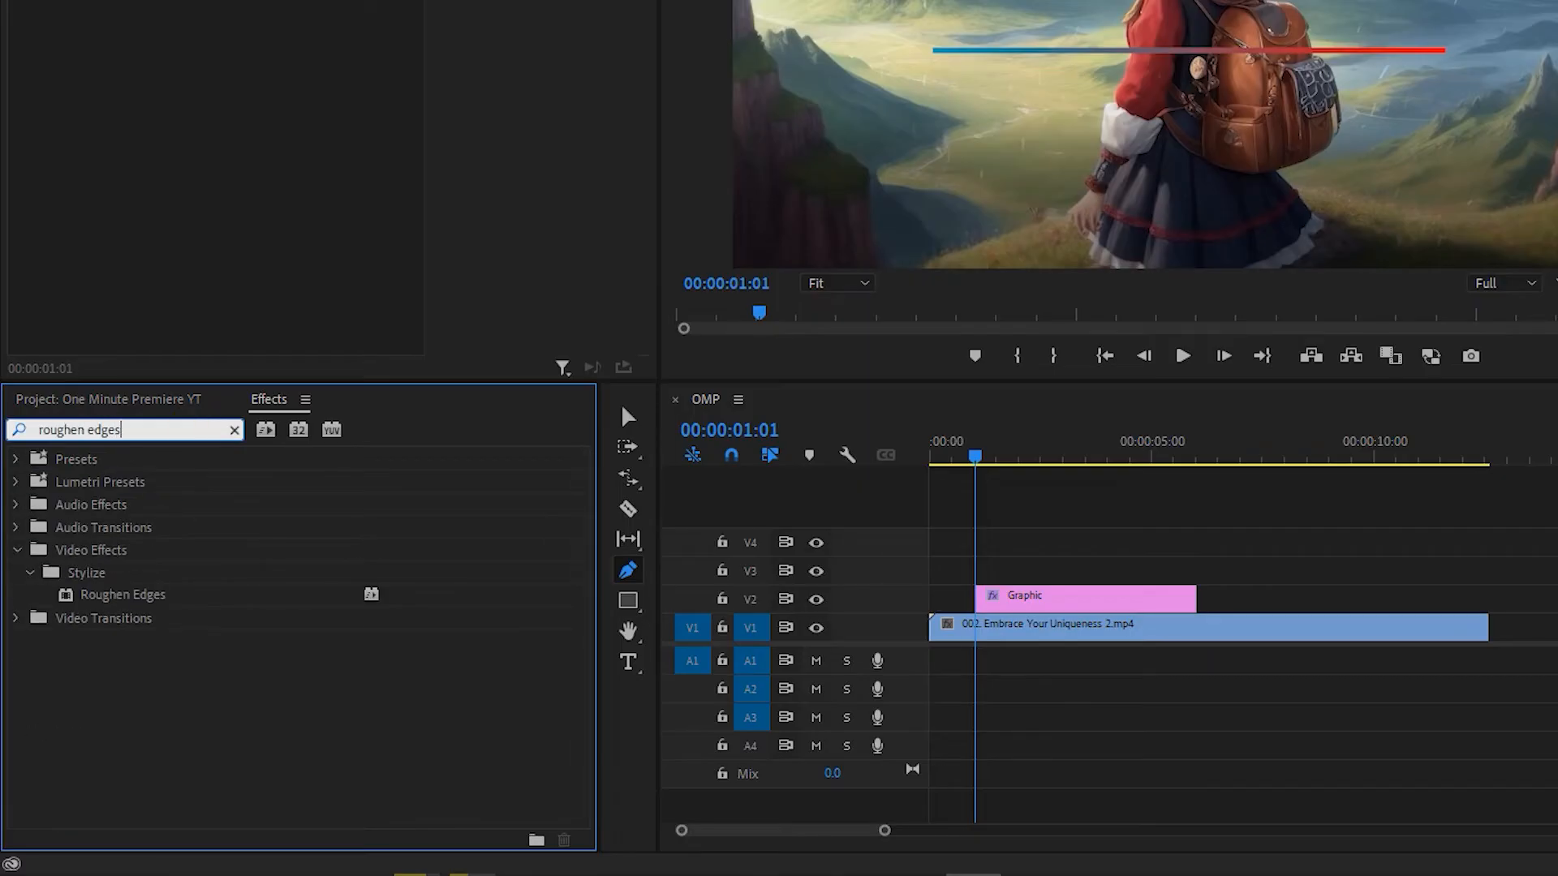
drag(123, 595, 1117, 599)
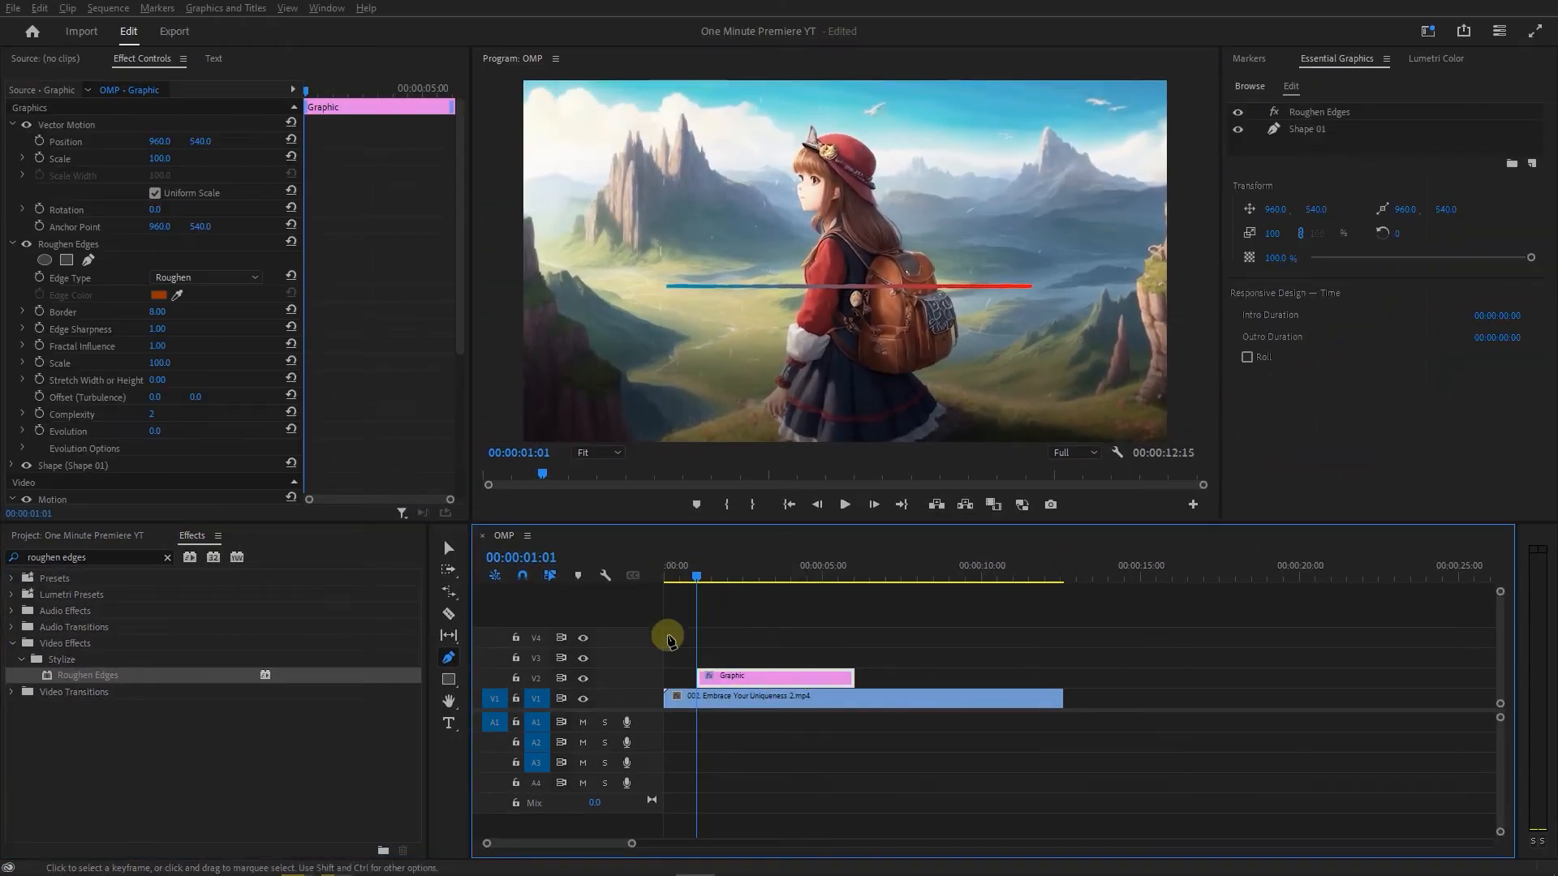
drag(159, 330, 194, 333)
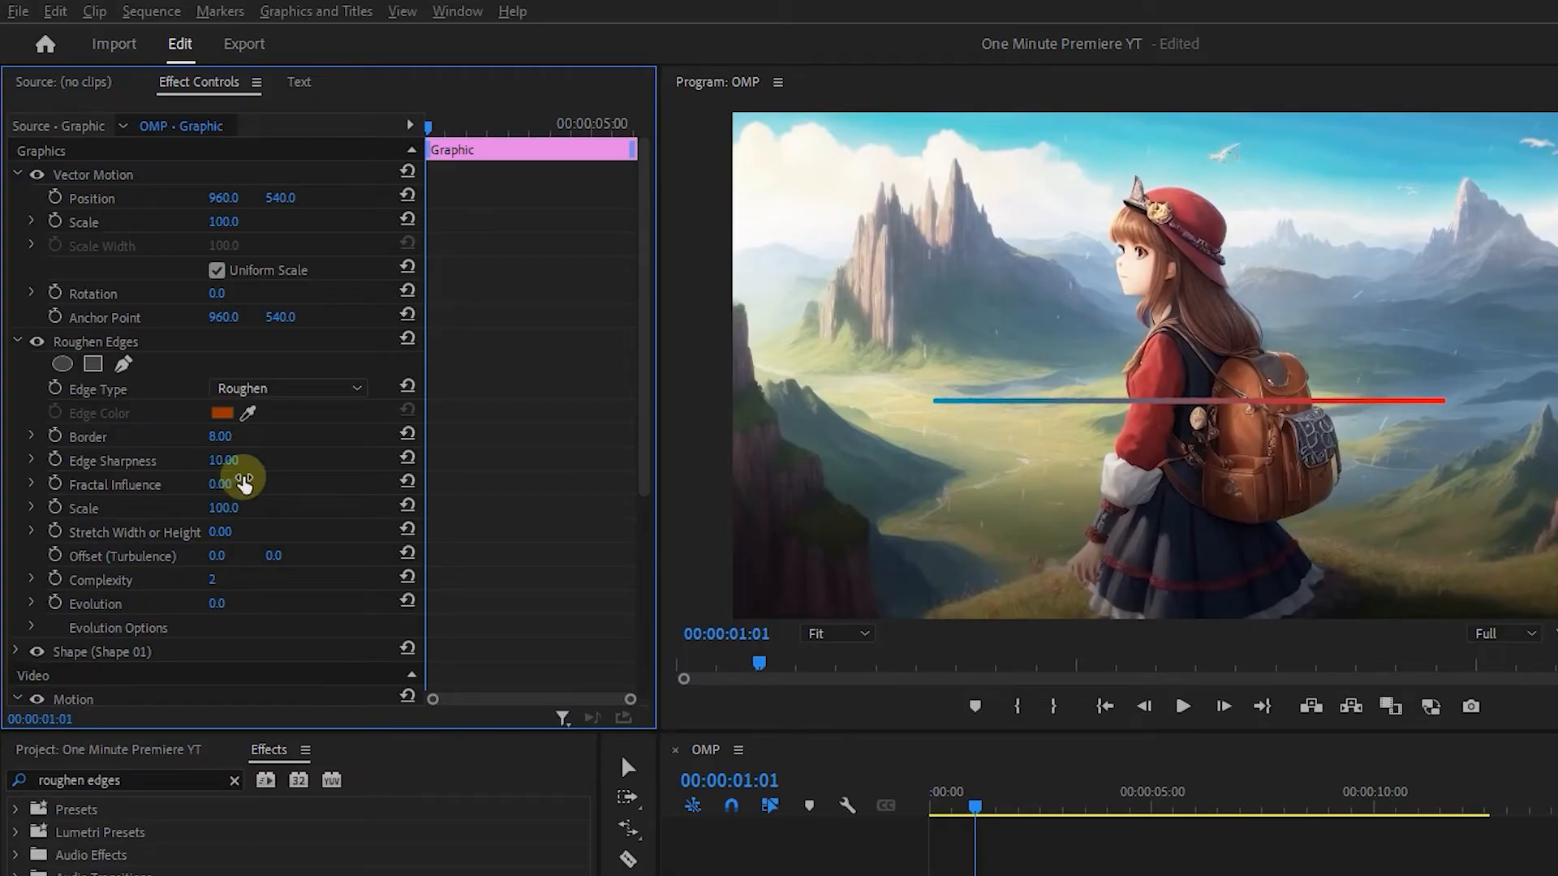
key(Return)
Find the Drop Shadow effect and apply it to the line's graphic clip.
click(174, 431)
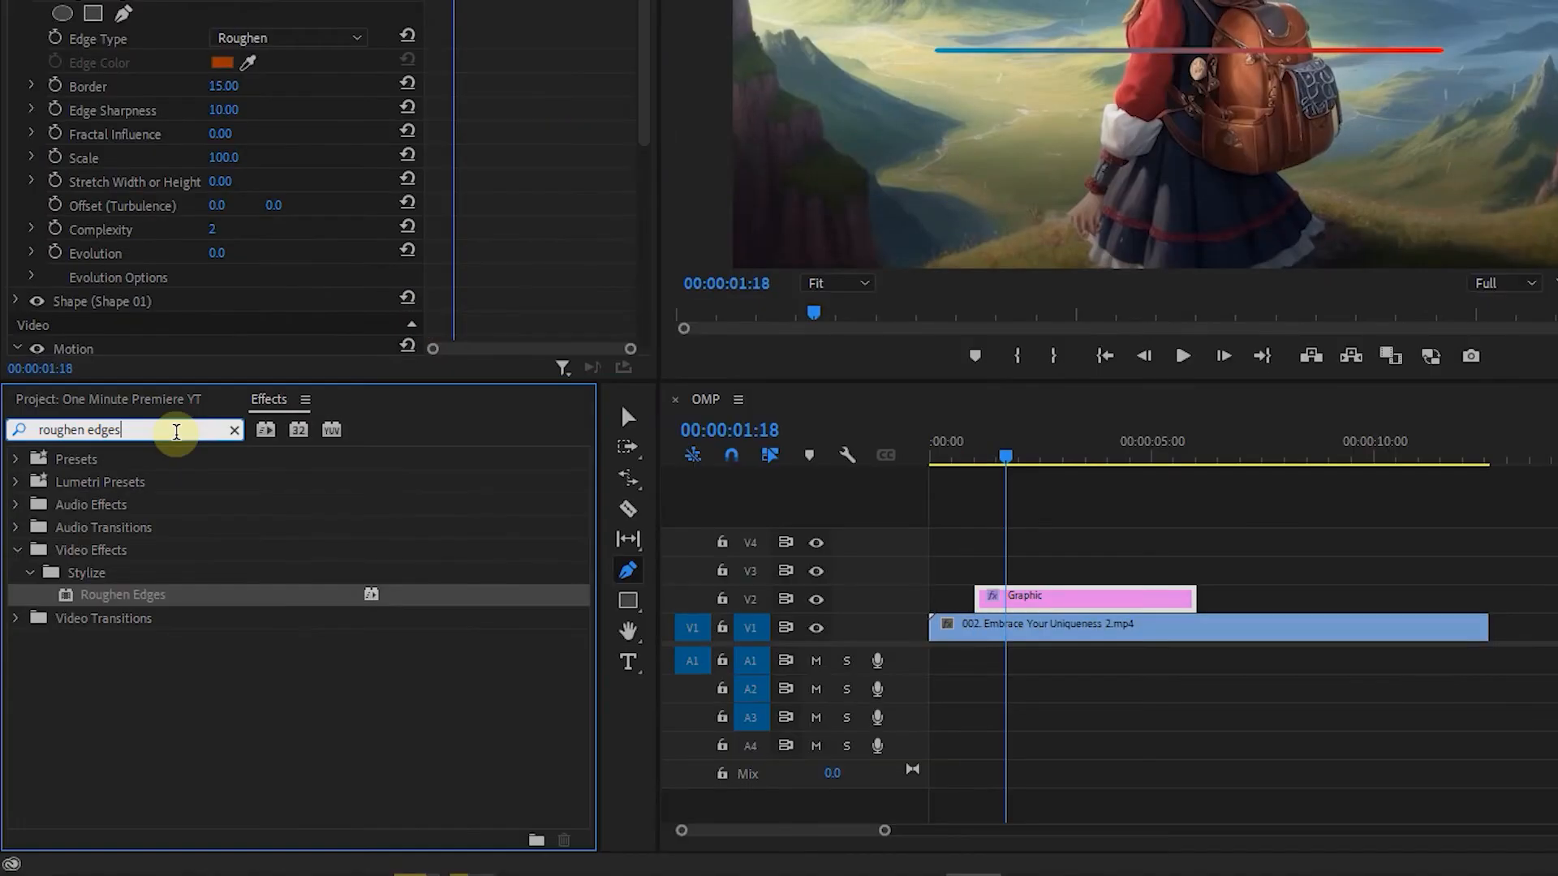
key(ctrl+a)
text(drop shadow)
drag(97, 591, 1014, 601)
Set the line's Drop Shadow to Opacity 100%, Direction 180°, Distance 10 and Softness 40.
click(239, 61)
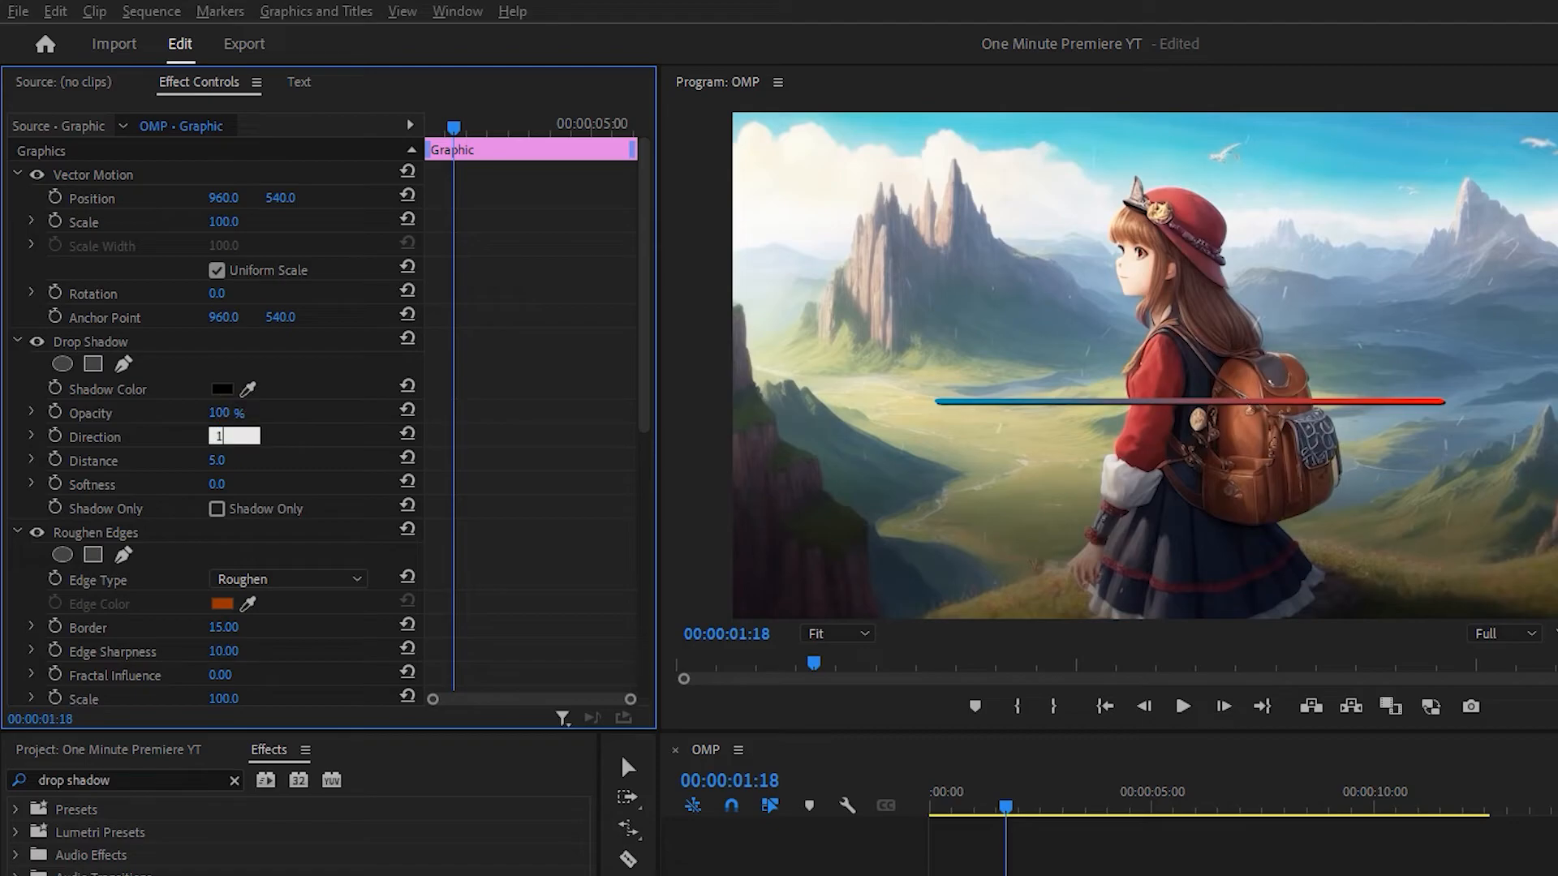
click(236, 486)
text(40)
key(Return)
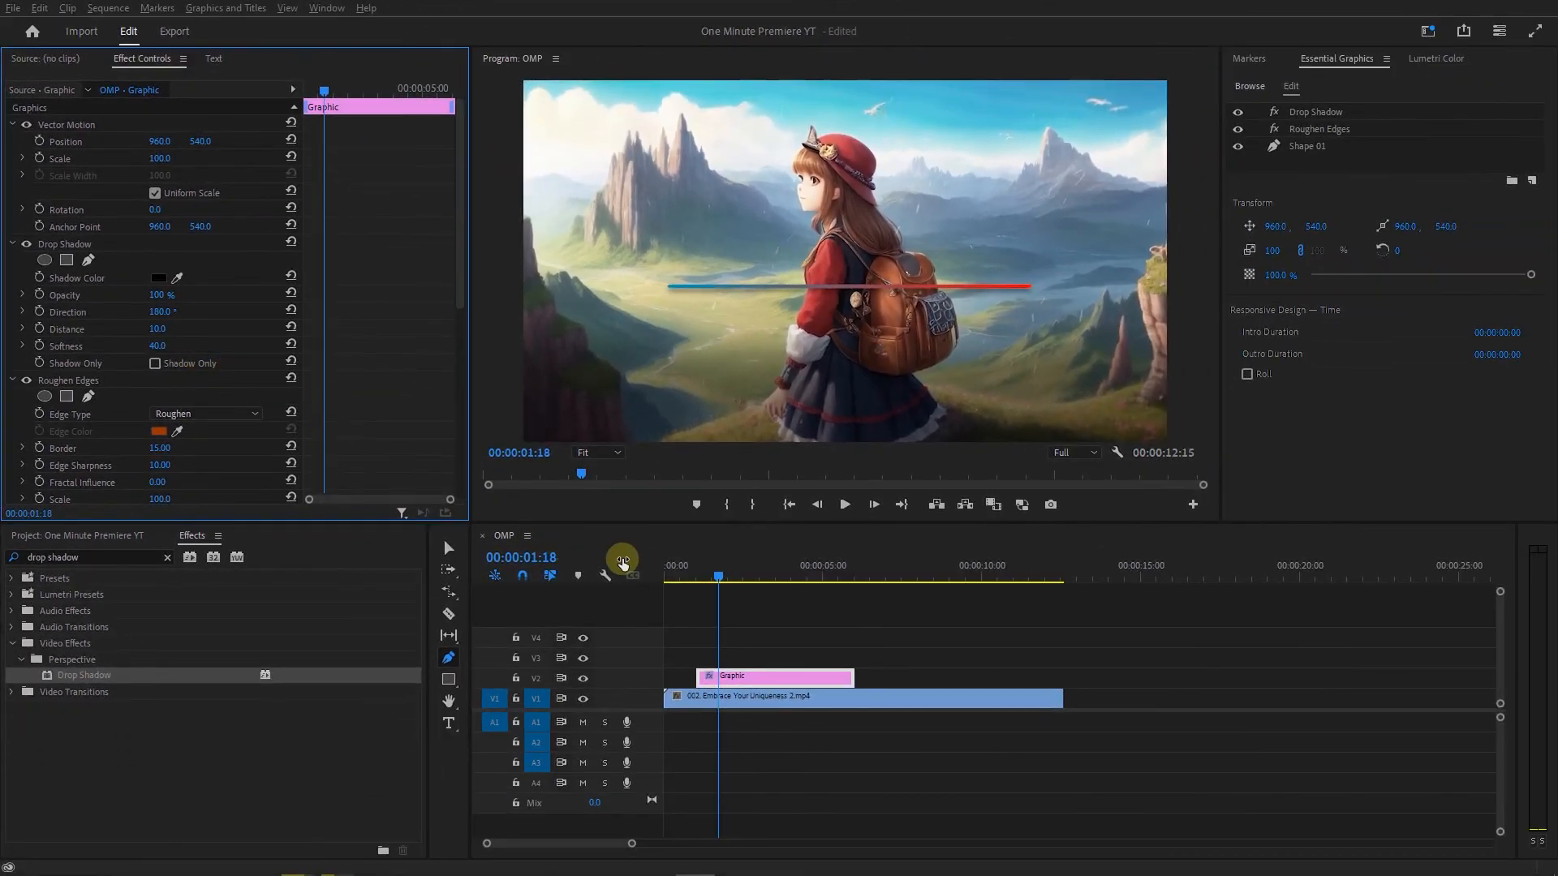
Apply the Crop effect to the line's graphic clip and center the line horizontally and vertically in the frame.
click(128, 557)
text(crop)
drag(59, 671, 735, 682)
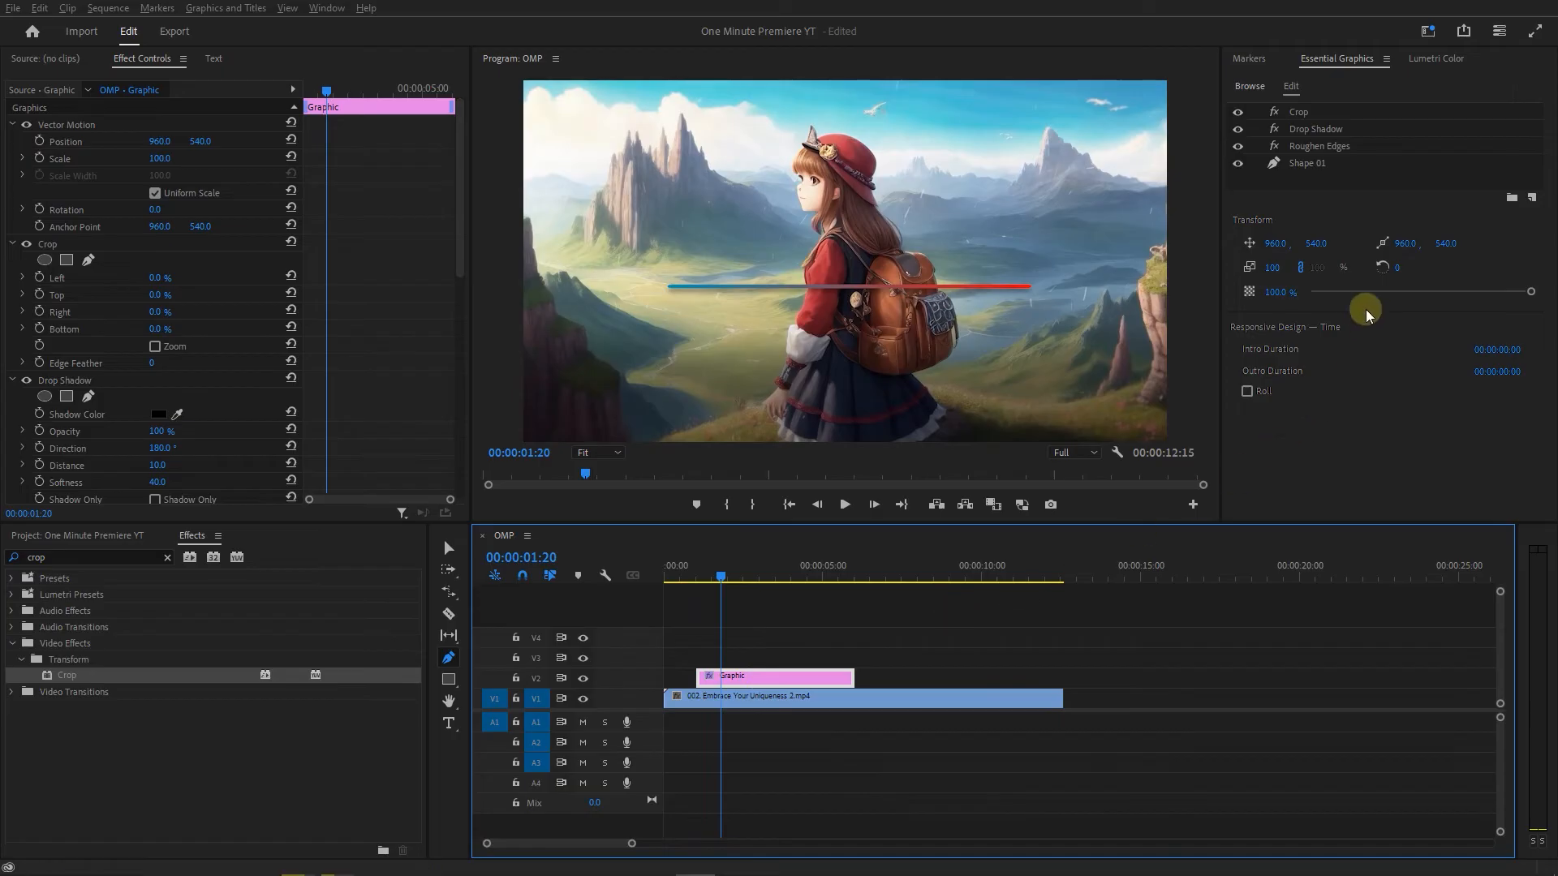
click(1308, 163)
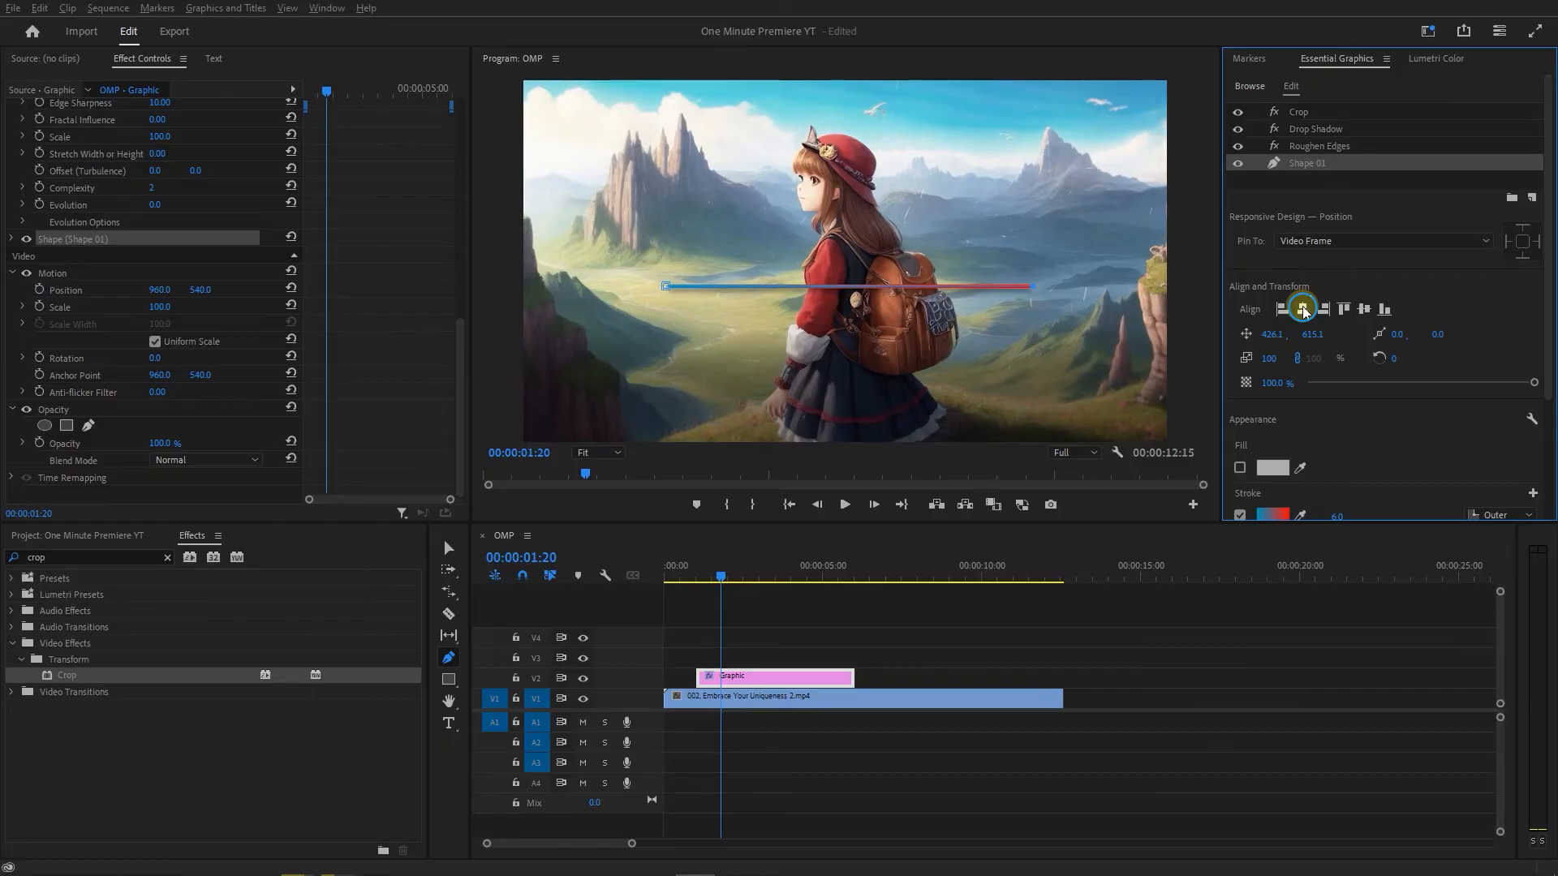
click(1365, 310)
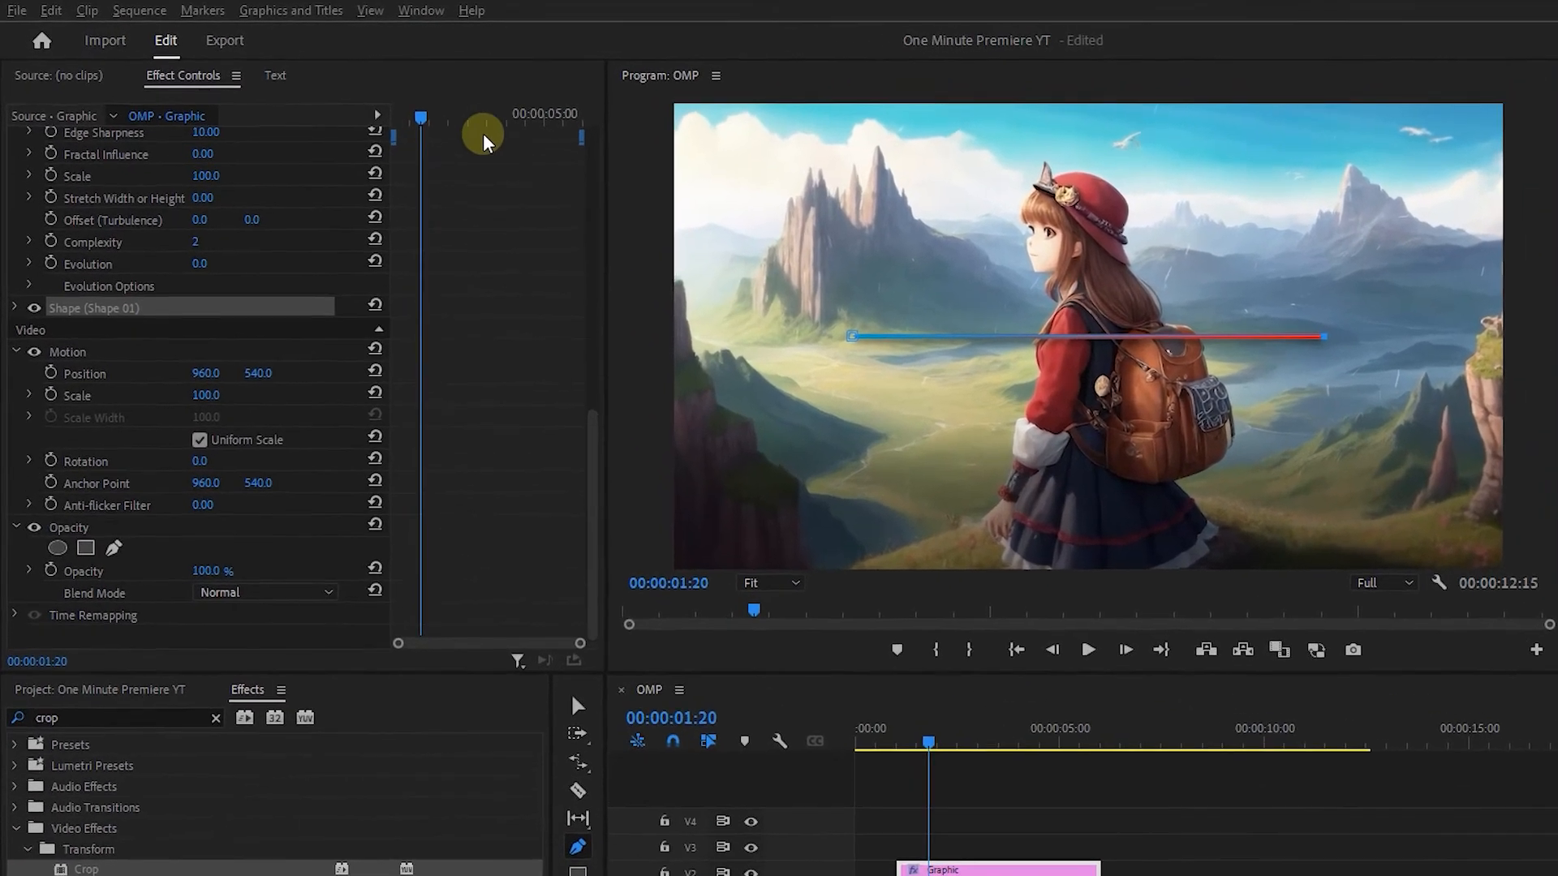
Add keyframes for Crop Left and Right at the graphic clip's start, 00:00:01:01, with both values at 50%.
drag(326, 91, 303, 92)
scroll(445, 306, up, 10)
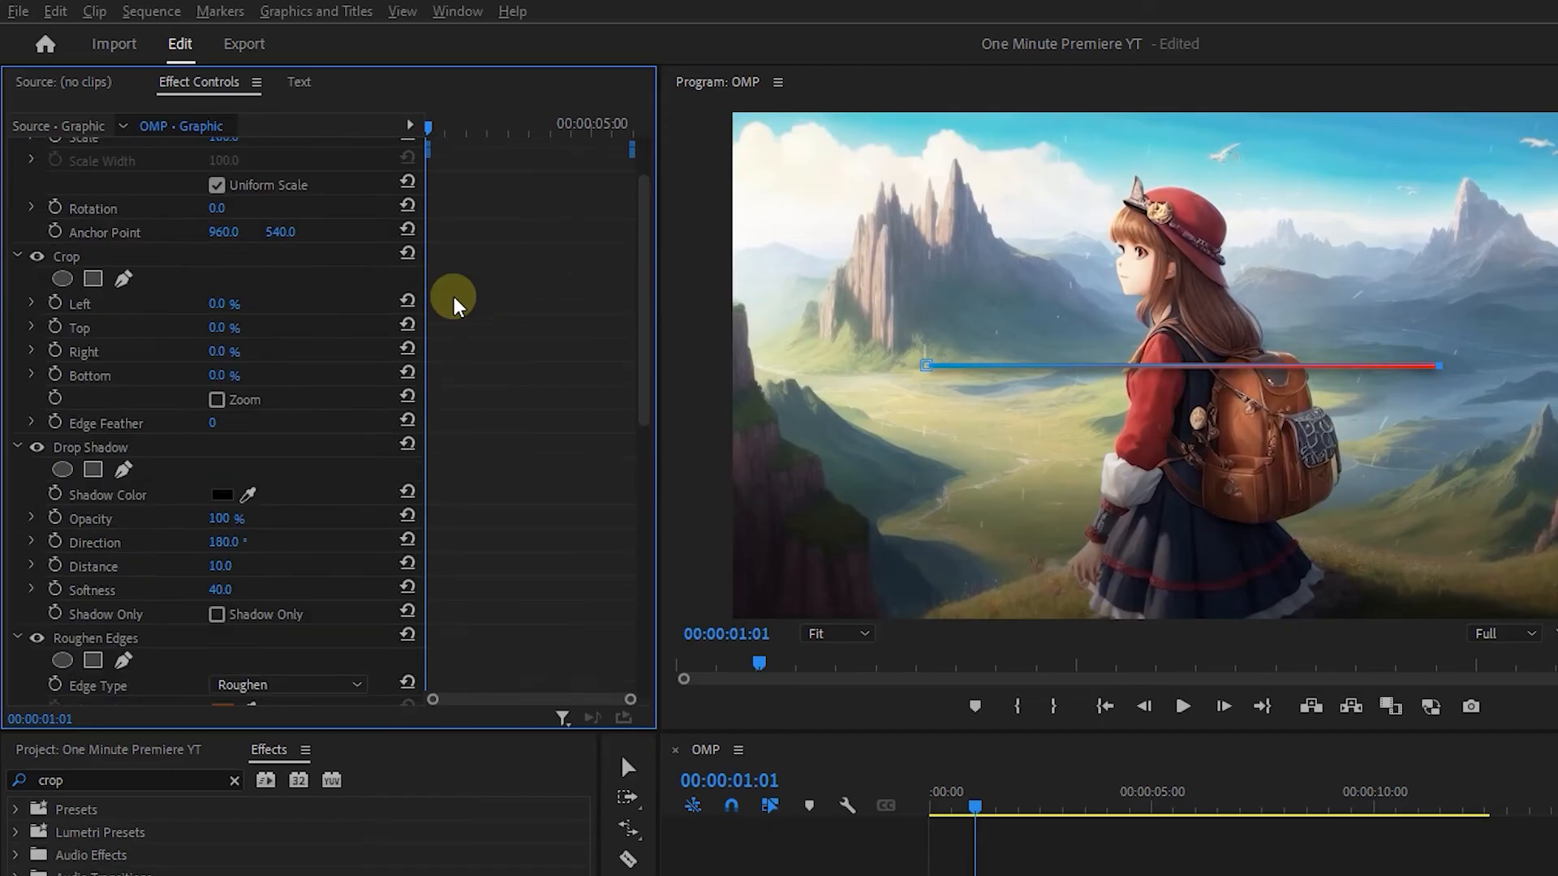
click(55, 303)
click(55, 350)
click(235, 302)
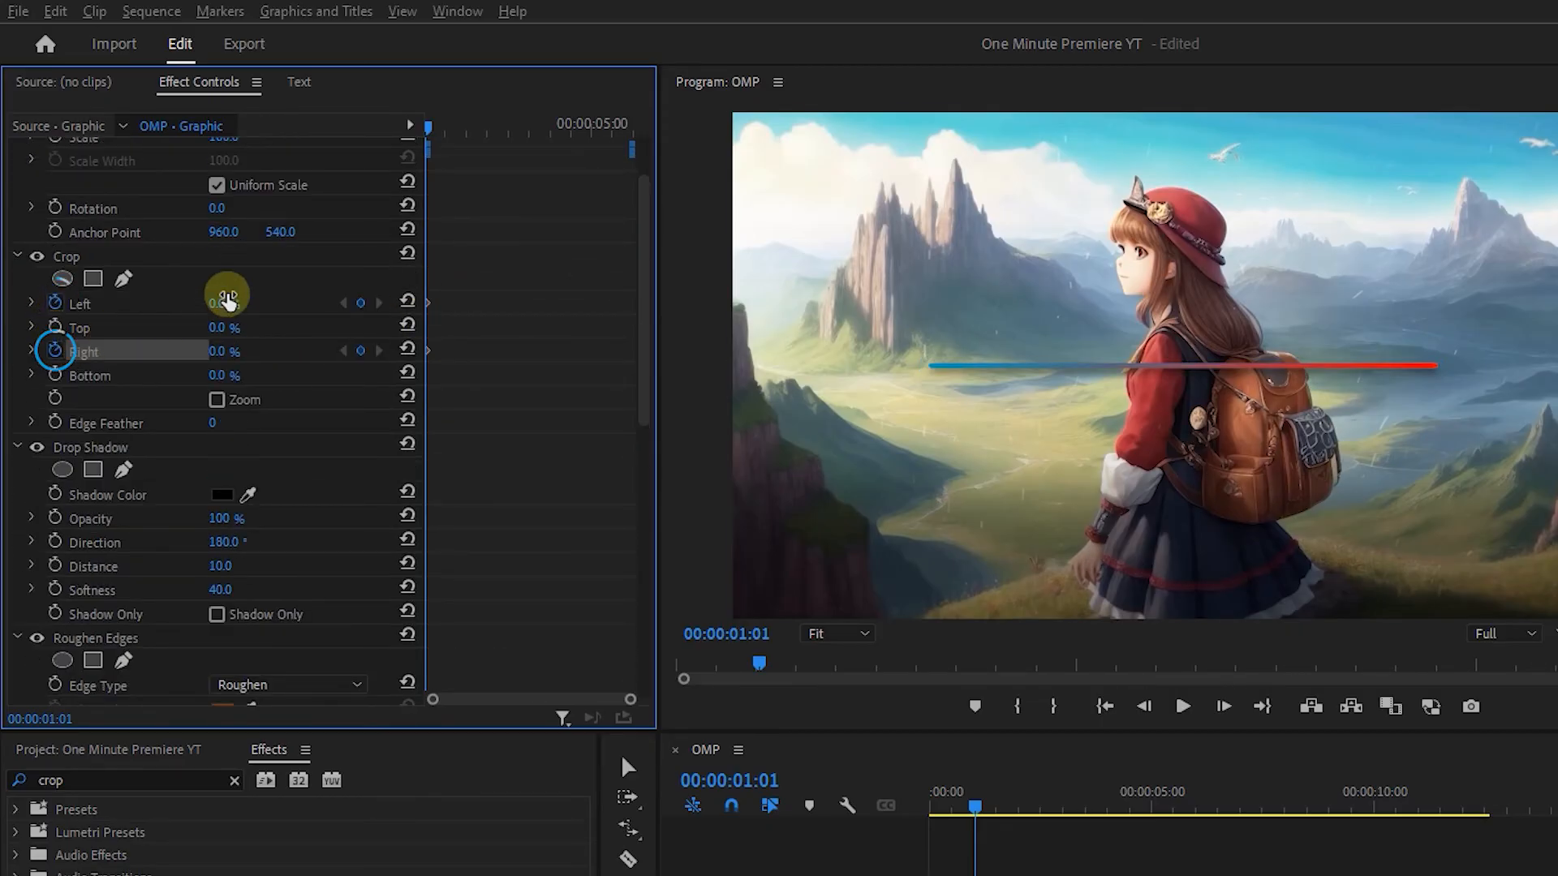
click(238, 349)
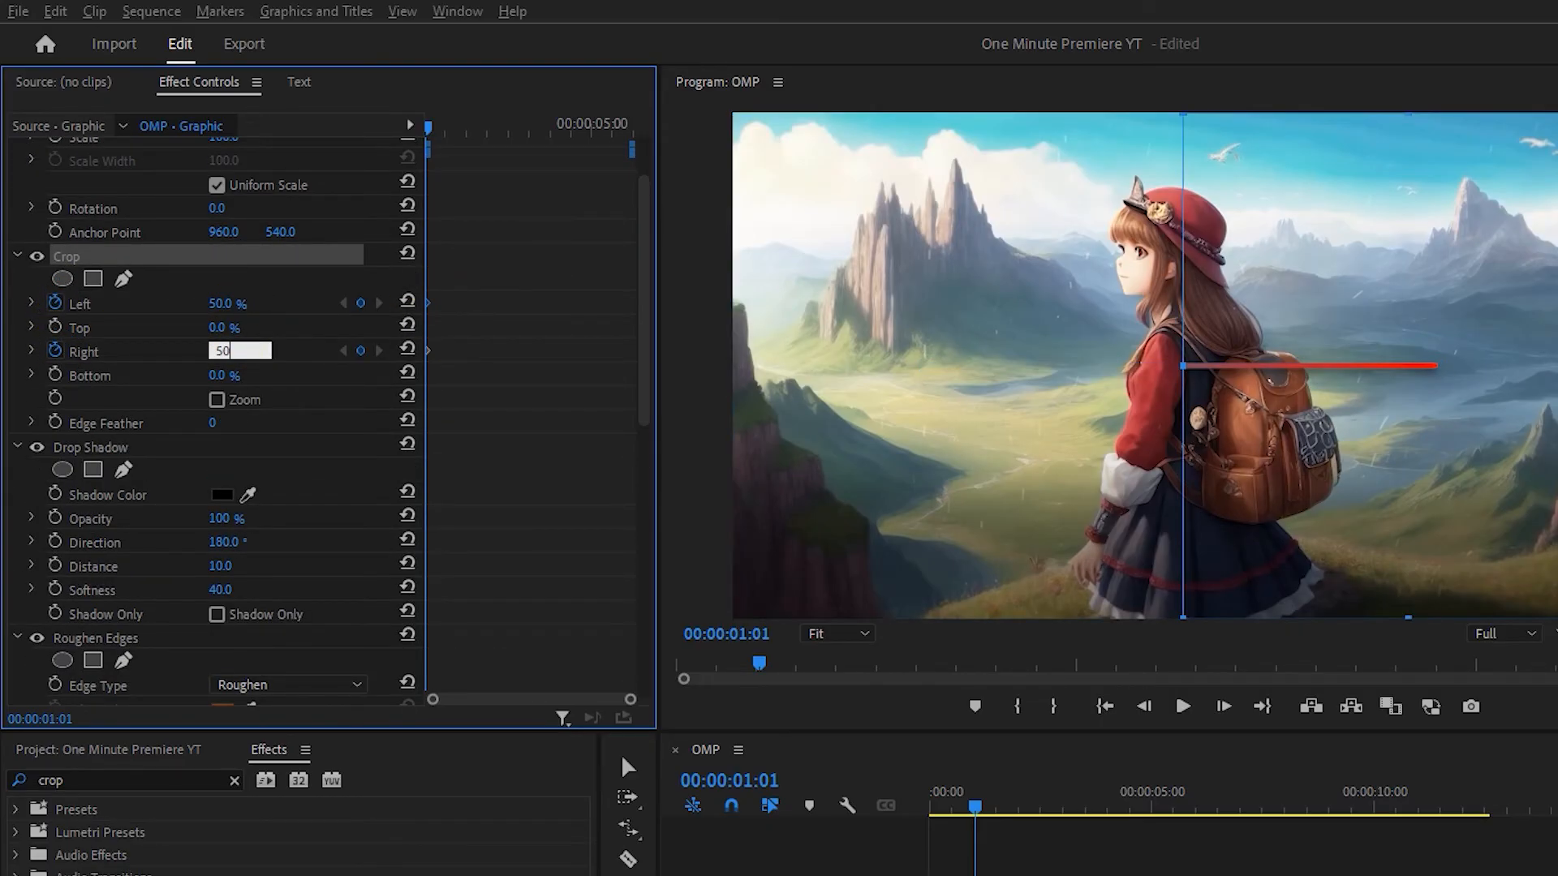
text(50)
key(Return)
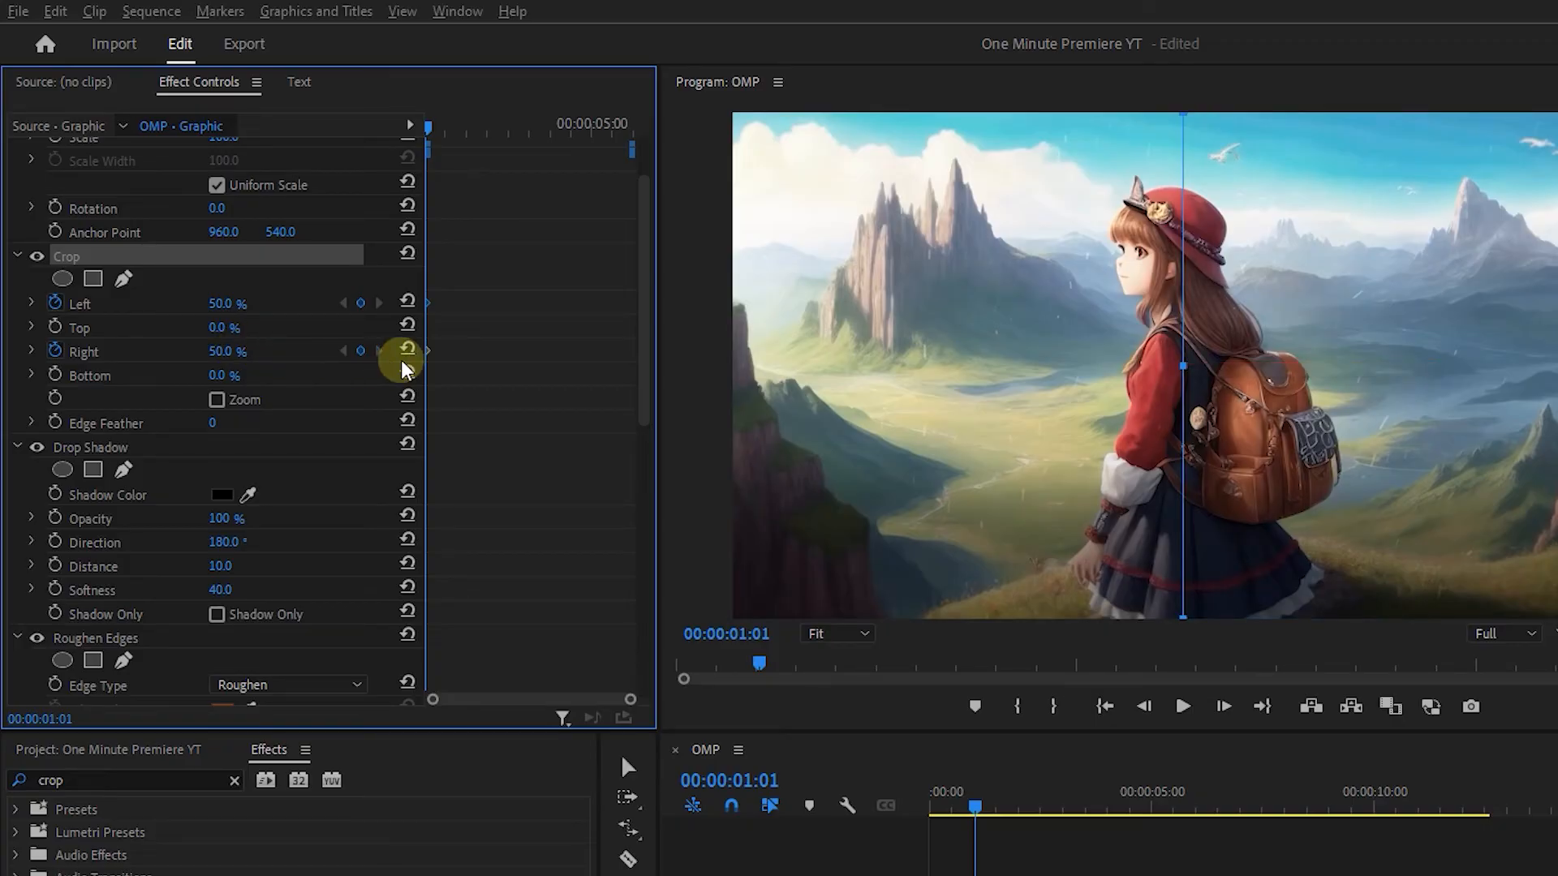
Keyframe Crop Left and Right to 21% at 00:00:02:06 to reveal the whole line.
key(shift+Right)
key(shift+Right)
key(shift+Right)
key(shift+Right)
key(shift+Right)
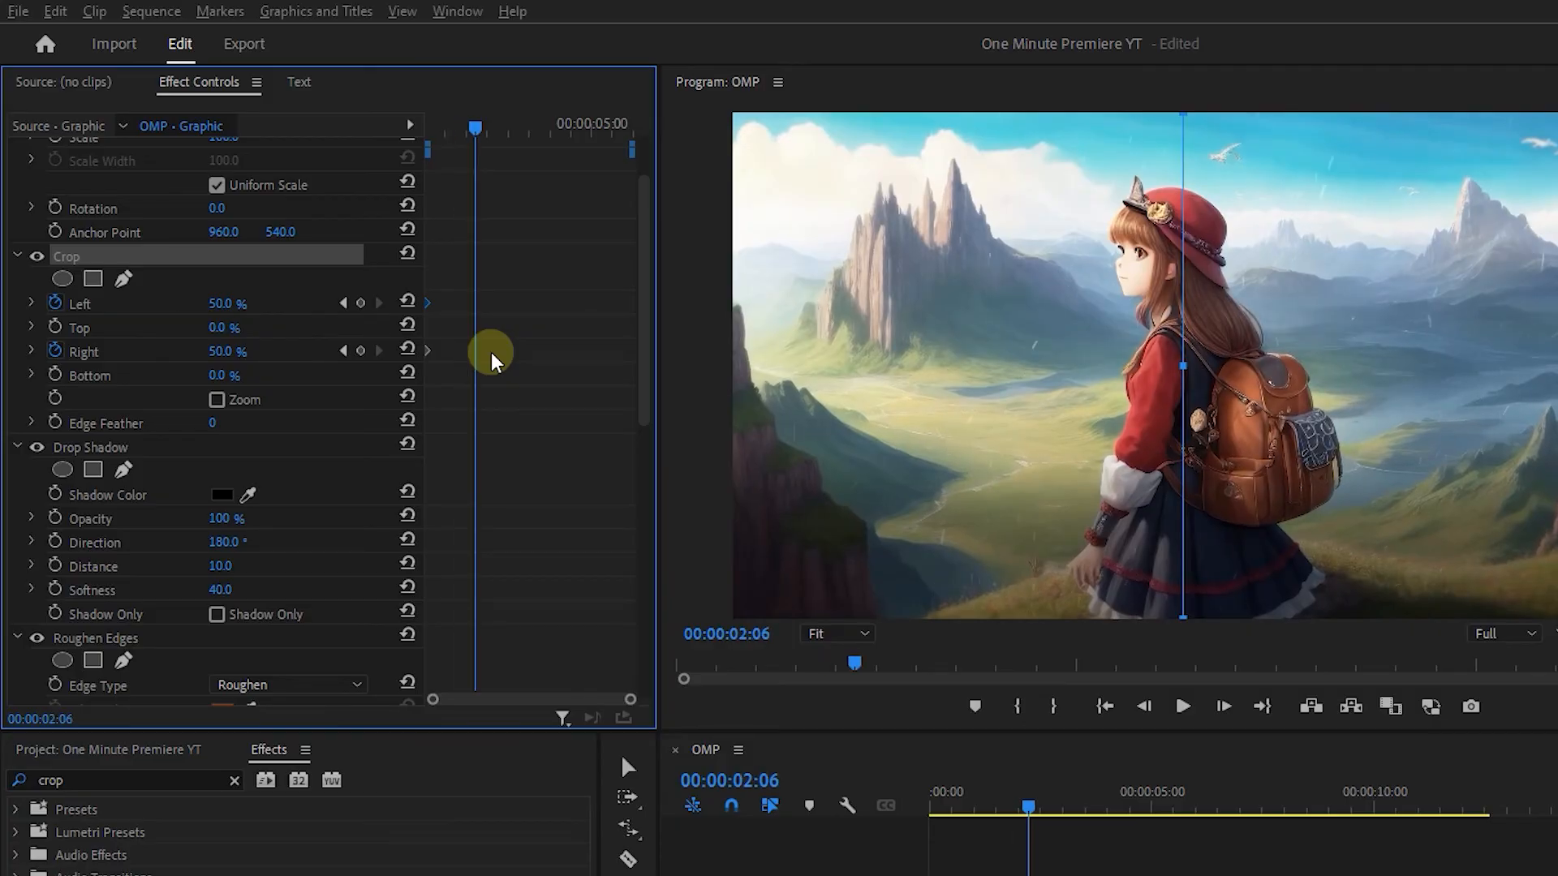
drag(219, 304, 204, 304)
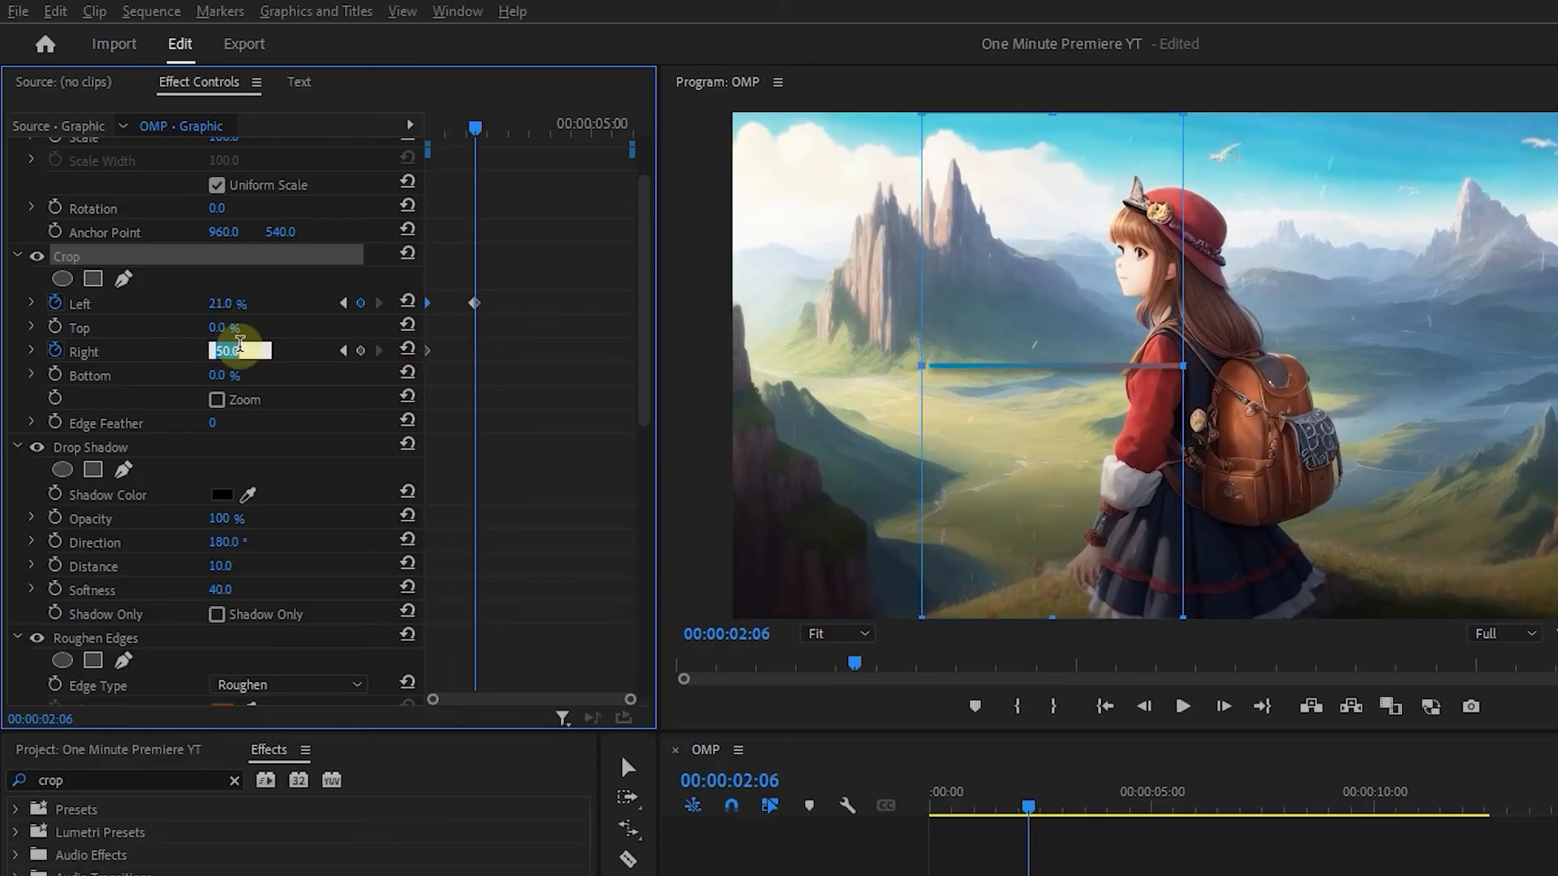
key(Return)
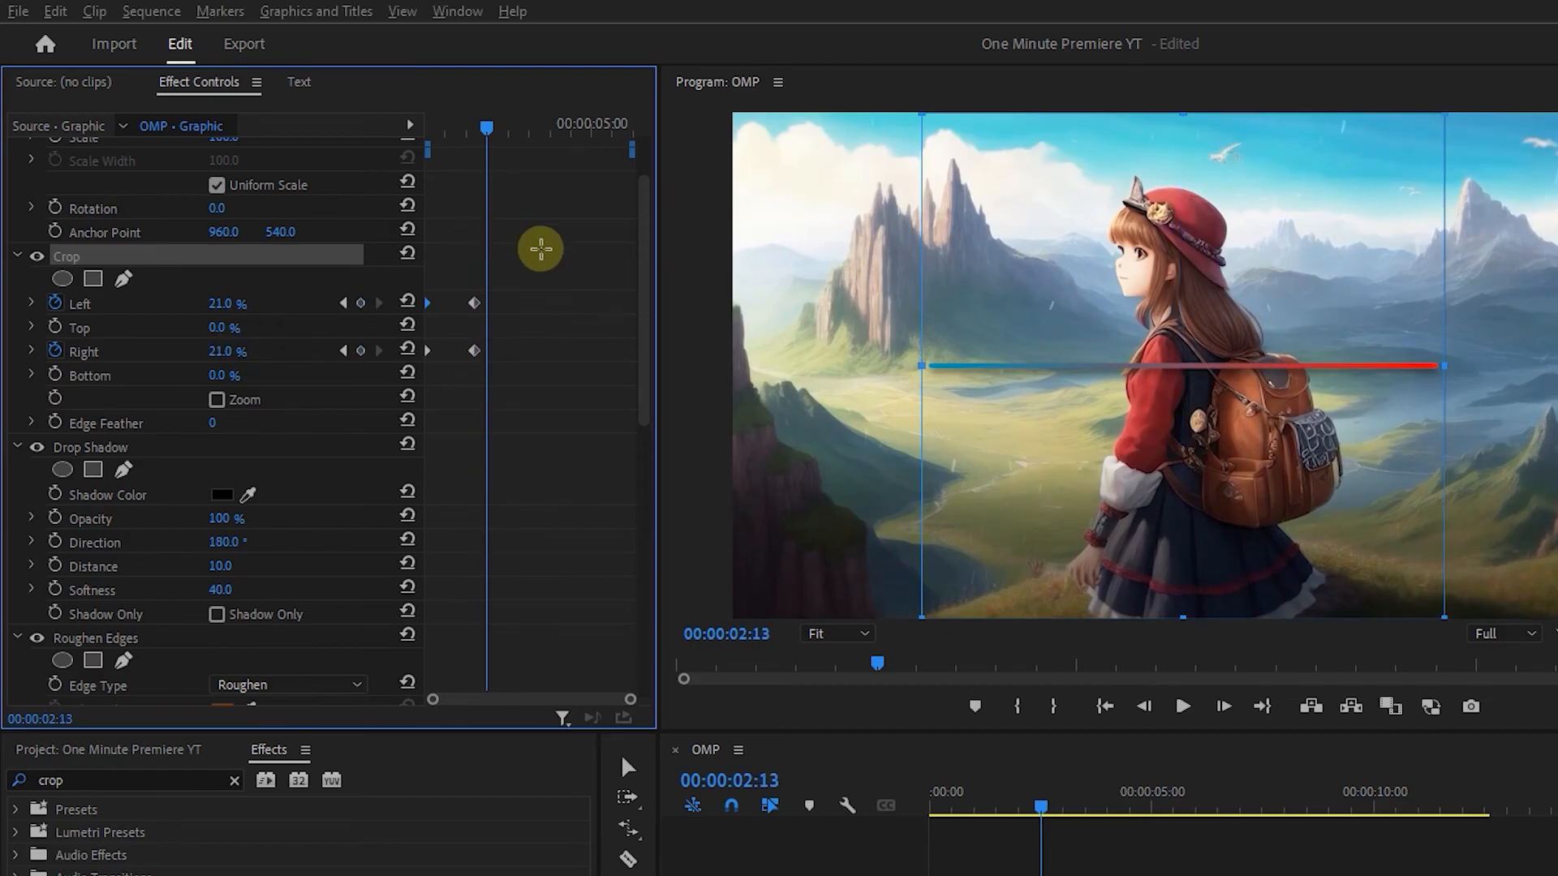
Apply Ease In and Ease Out to all Crop Left and Right keyframes.
drag(541, 249, 389, 368)
right_click(473, 303)
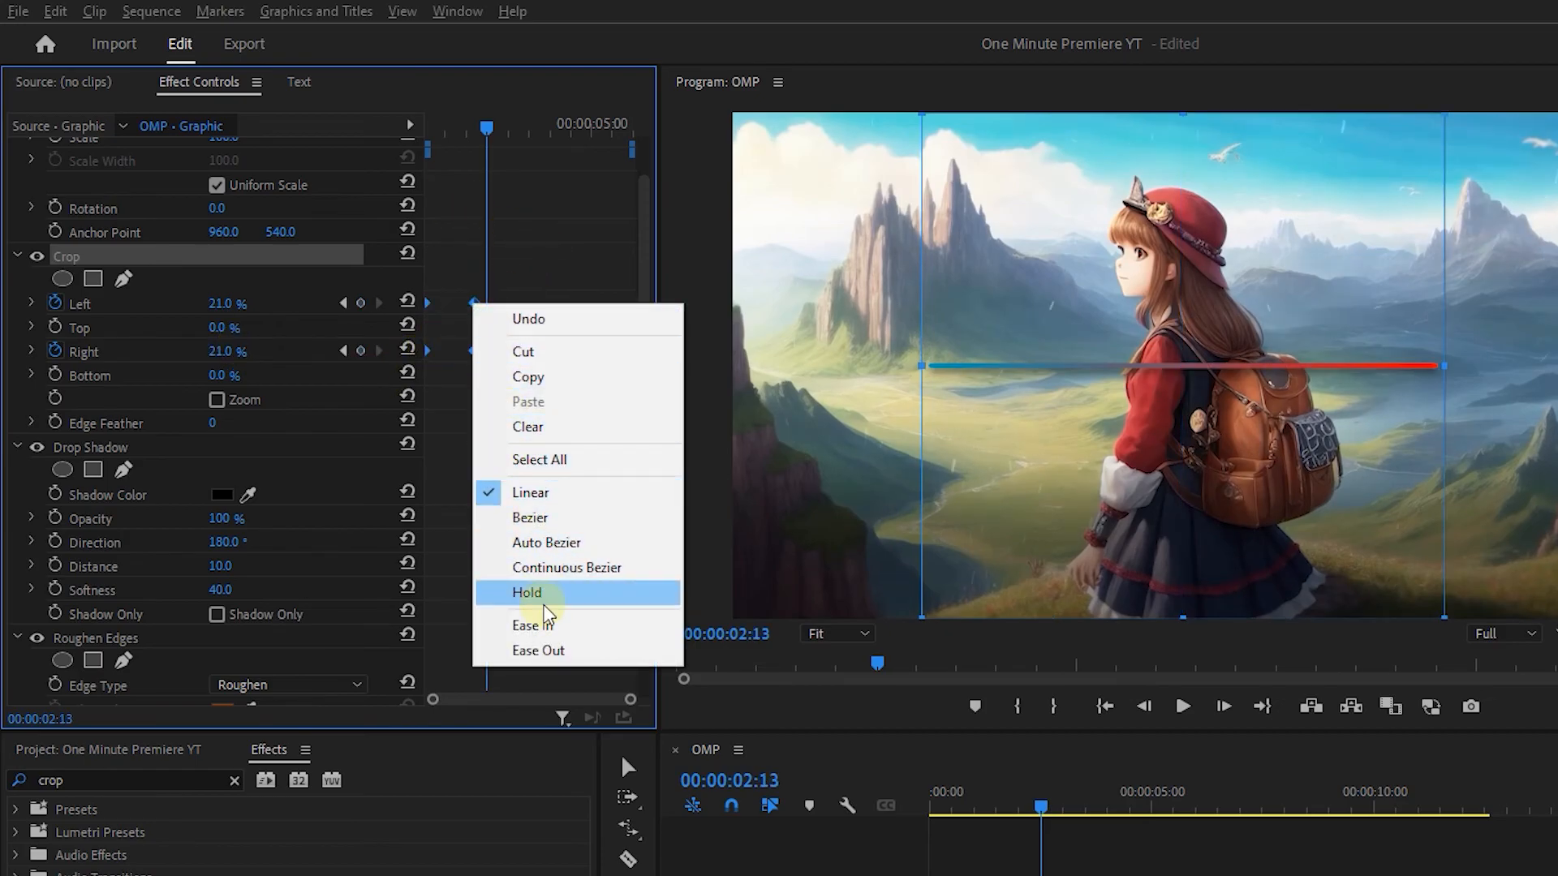
click(540, 624)
right_click(472, 304)
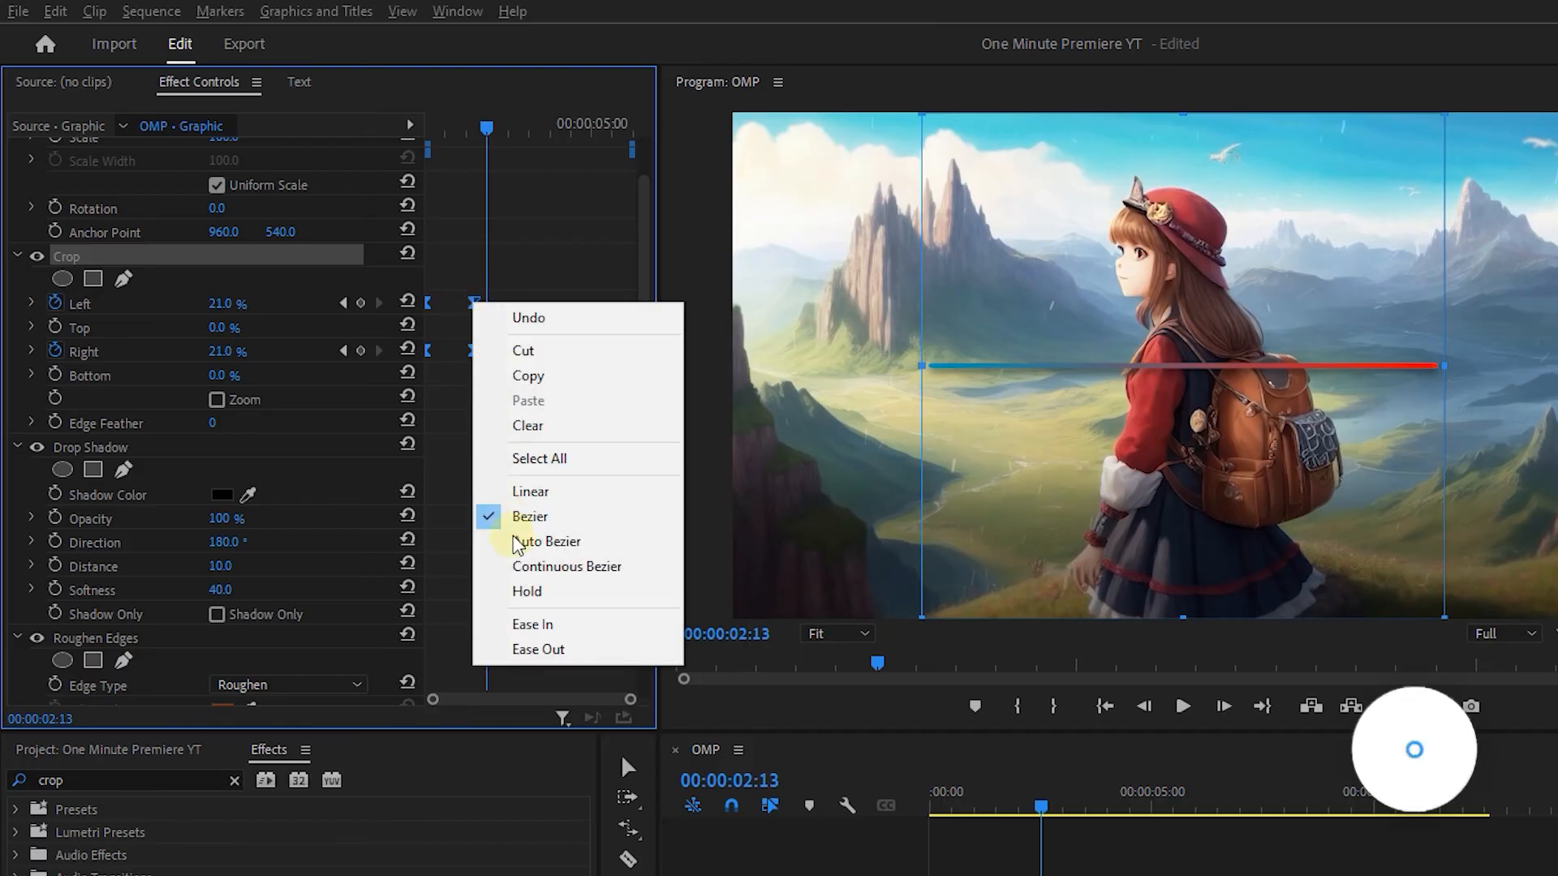
click(526, 650)
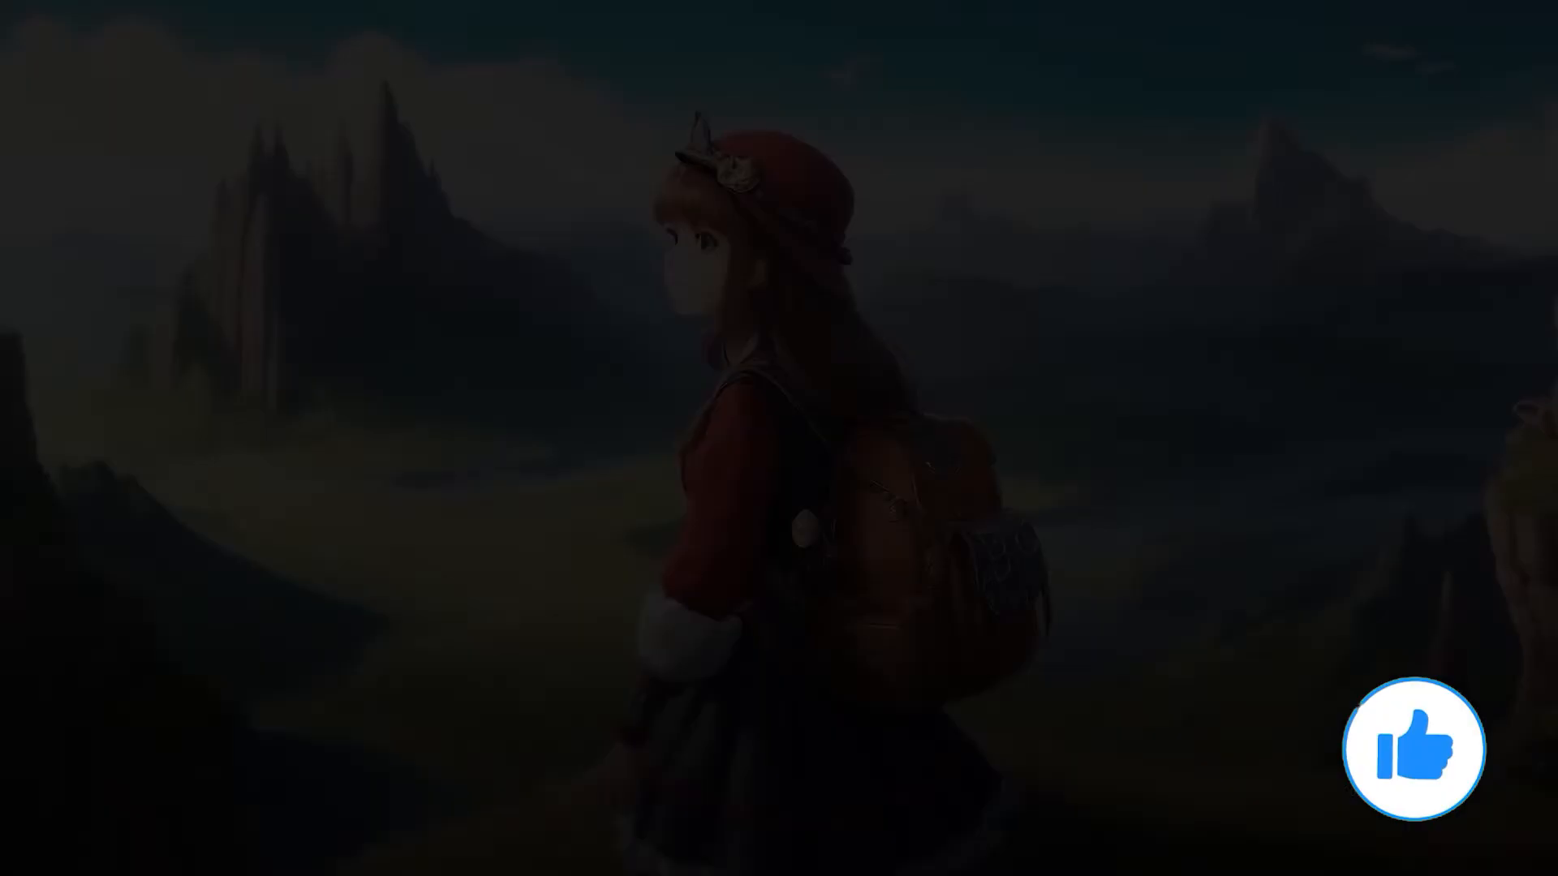